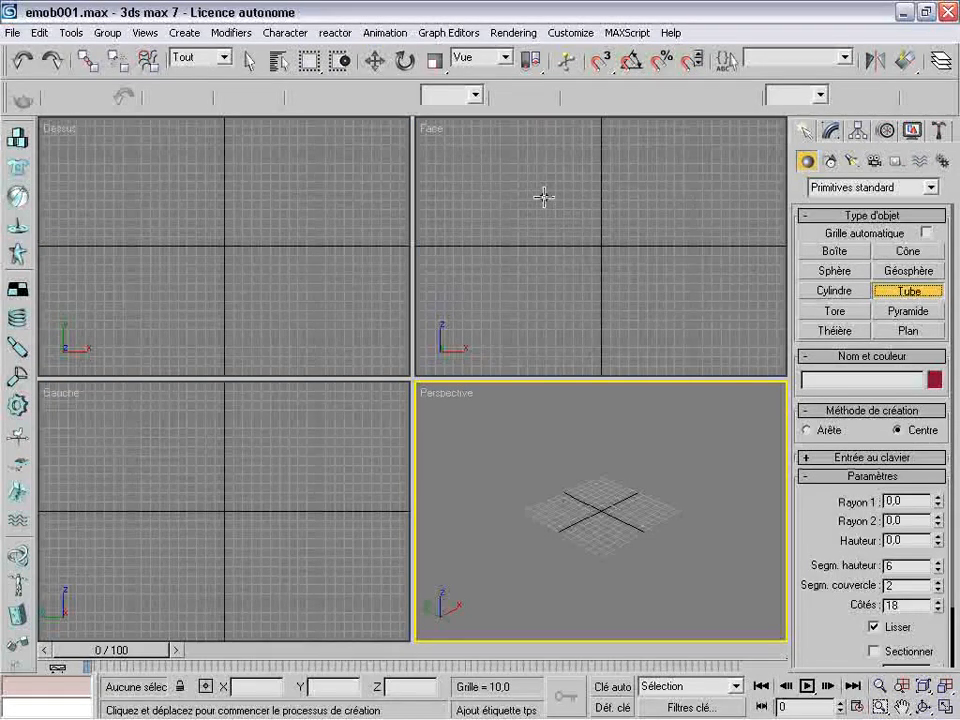
Create a tube in the Face view with radii of about 79 and 56 and a height of about 220
{"action": "left_click_drag", "start_coordinate": [546, 195], "coordinate": [607, 237]}
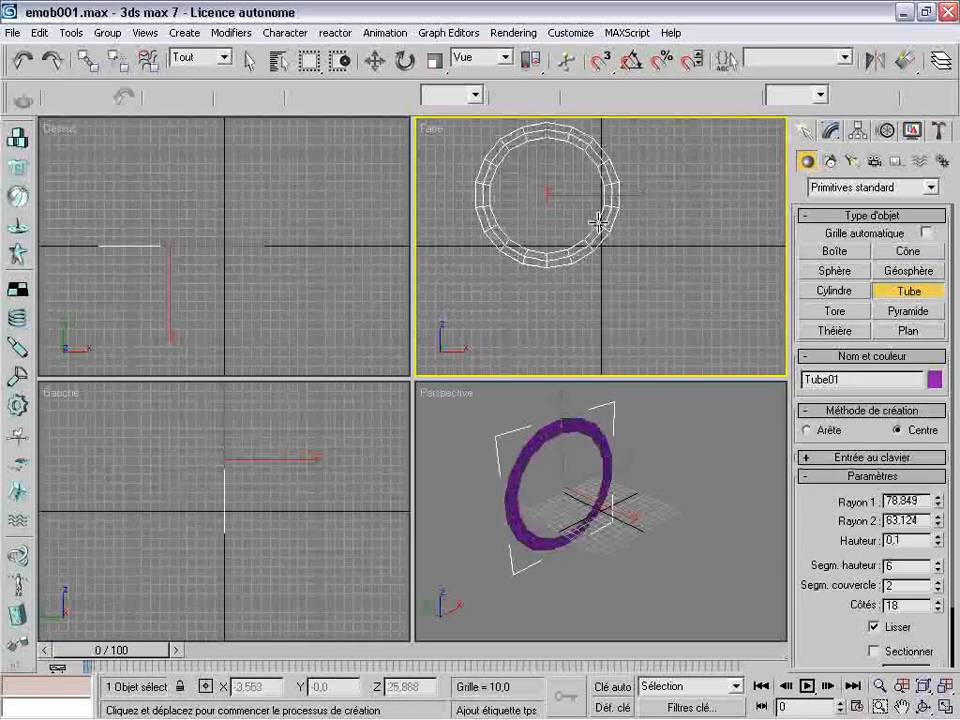
{"action": "left_click", "coordinate": [596, 214]}
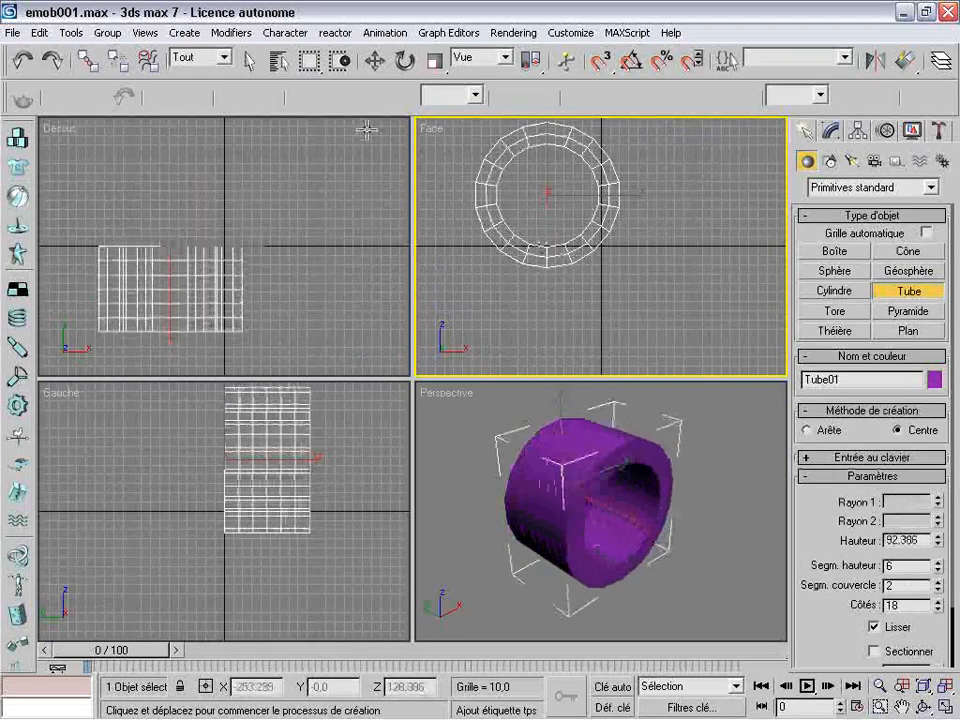
{"action": "left_click", "coordinate": [267, 18]}
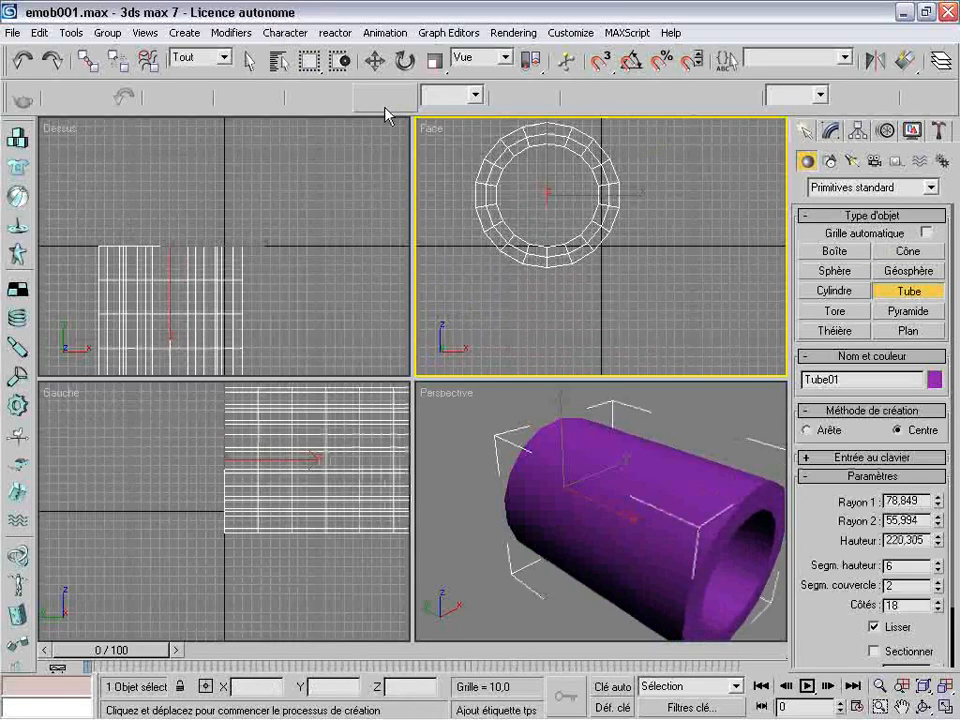
Move the tube close to the origin, to about X -10, Y 80, Z 22
{"action": "left_click", "coordinate": [374, 61]}
{"action": "left_click_drag", "start_coordinate": [577, 170], "coordinate": [619, 195]}
{"action": "left_click", "coordinate": [706, 540]}
{"action": "left_click_drag", "start_coordinate": [706, 540], "coordinate": [666, 516]}
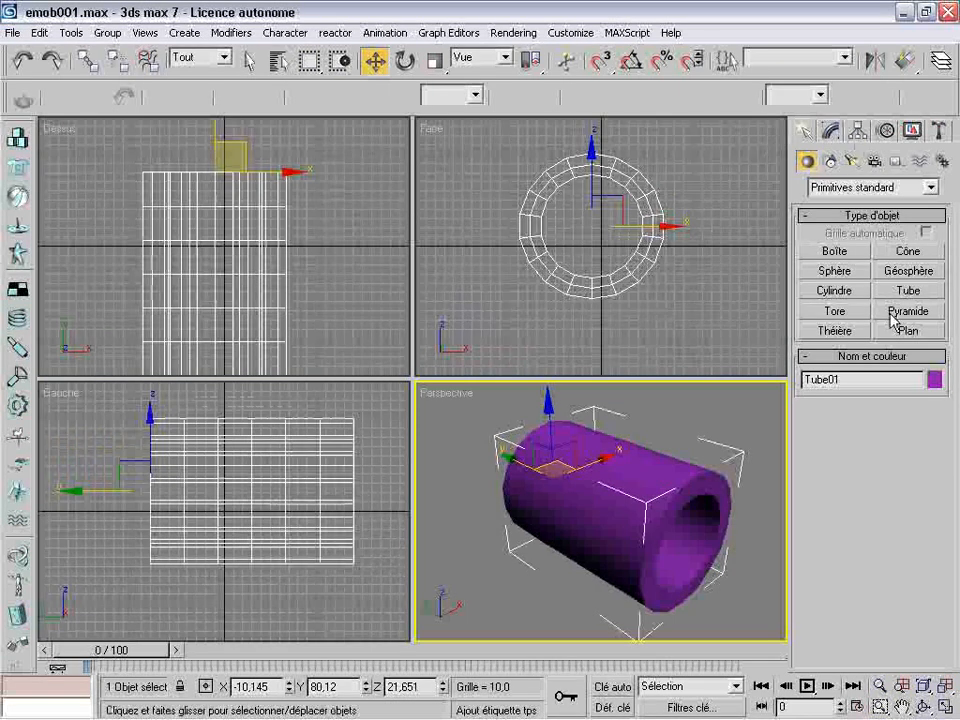
Apply the Lissage rapide modifier to the tube
{"action": "left_click", "coordinate": [830, 131]}
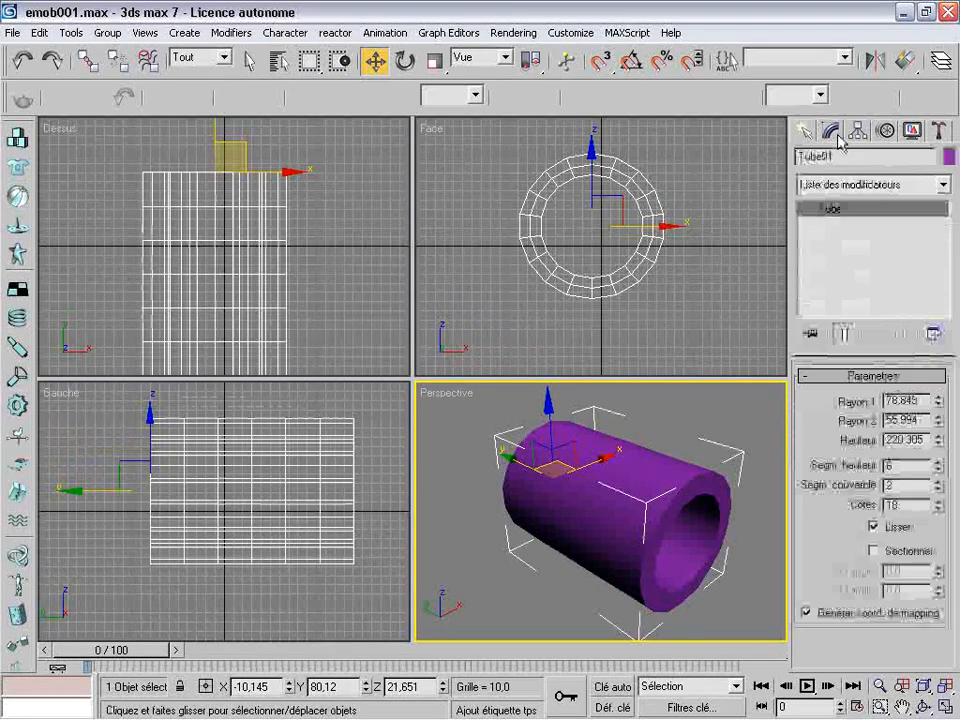
{"action": "left_click", "coordinate": [942, 186]}
{"action": "scroll", "coordinate": [880, 400], "scroll_direction": "up", "scroll_amount": 3}
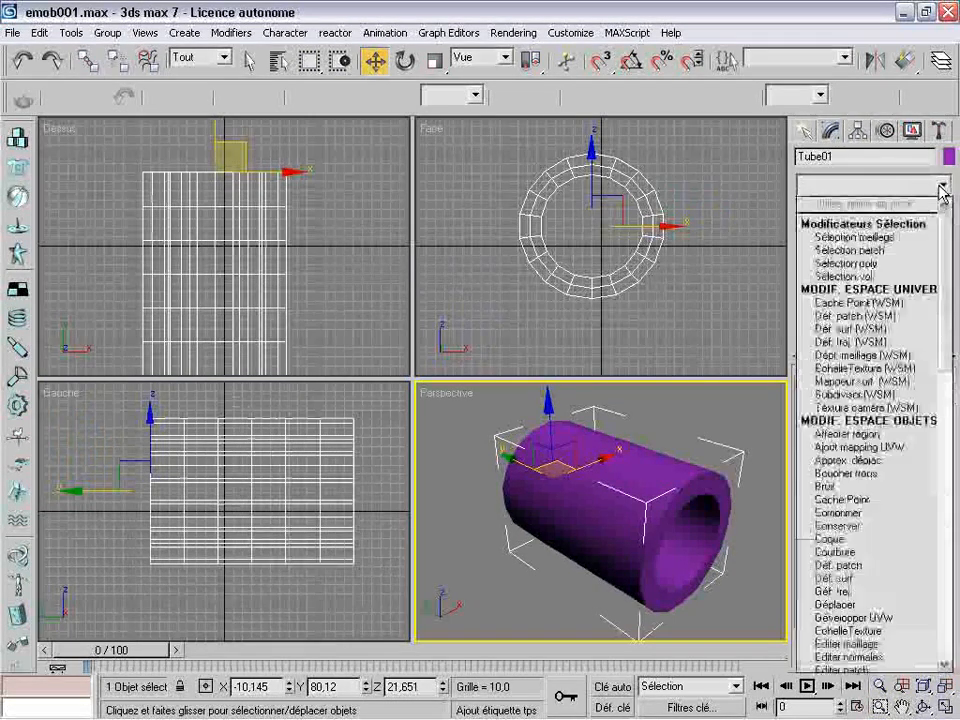
{"action": "left_click_drag", "start_coordinate": [945, 378], "coordinate": [944, 528]}
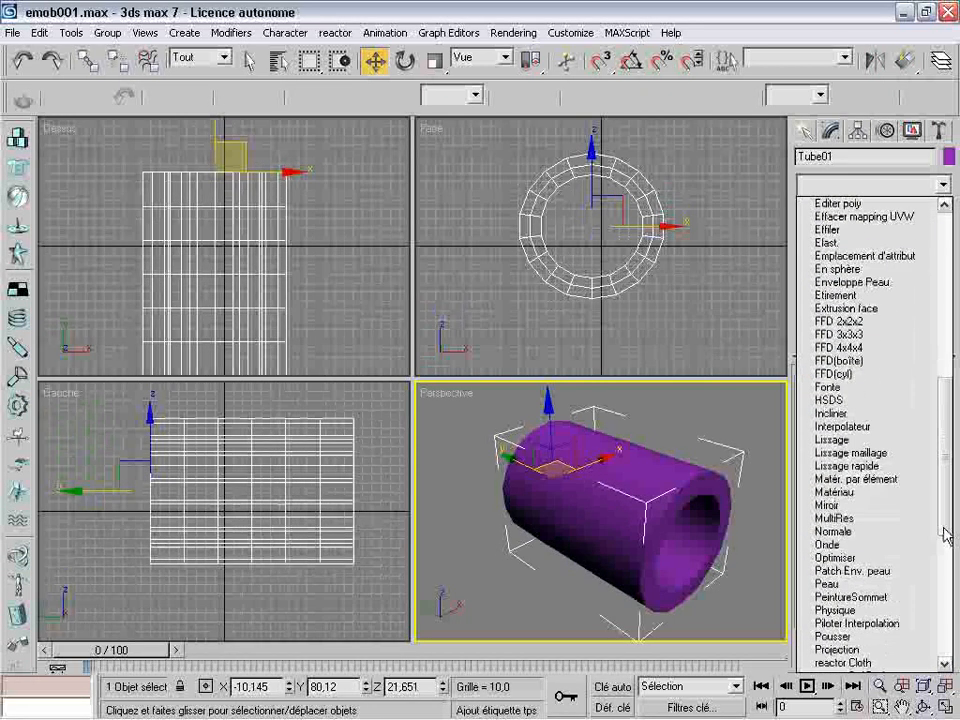
{"action": "left_click", "coordinate": [855, 466]}
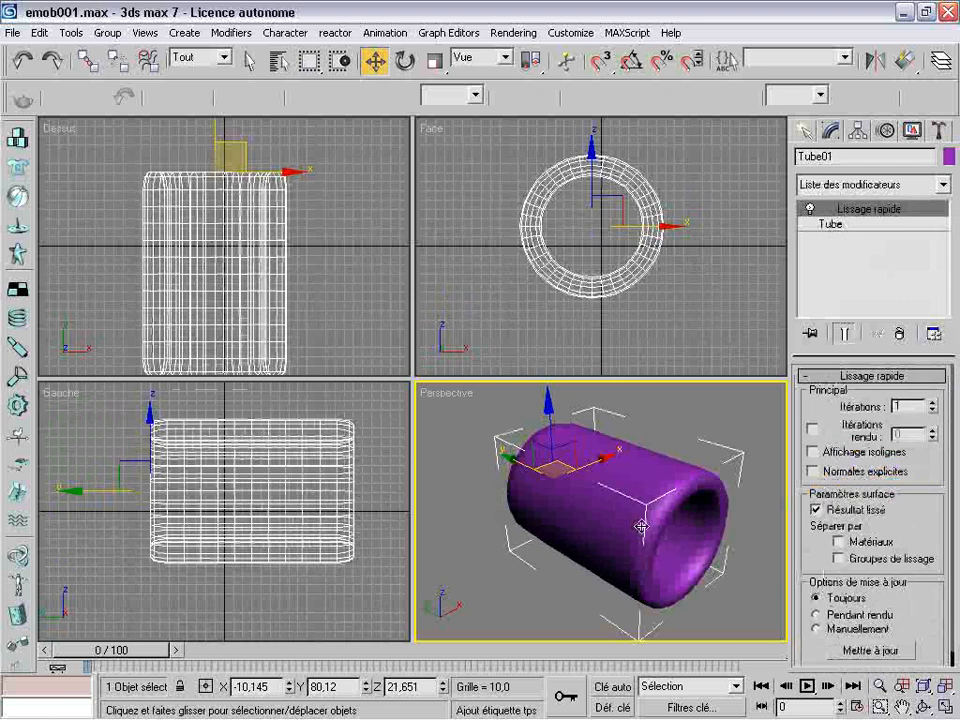
Set the base tube to 10 sides, 3 cap segments and 2 height segments beneath the Lissage rapide modifier
{"action": "key", "text": "ctrl+r"}
{"action": "left_click_drag", "start_coordinate": [628, 456], "coordinate": [606, 476]}
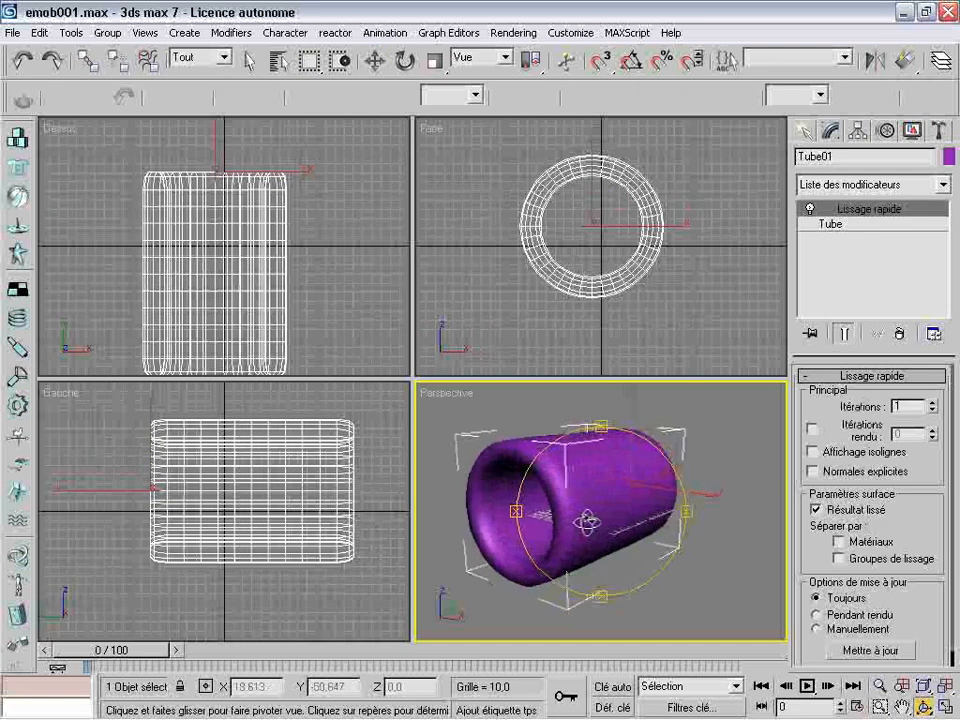
{"action": "left_click", "coordinate": [846, 228]}
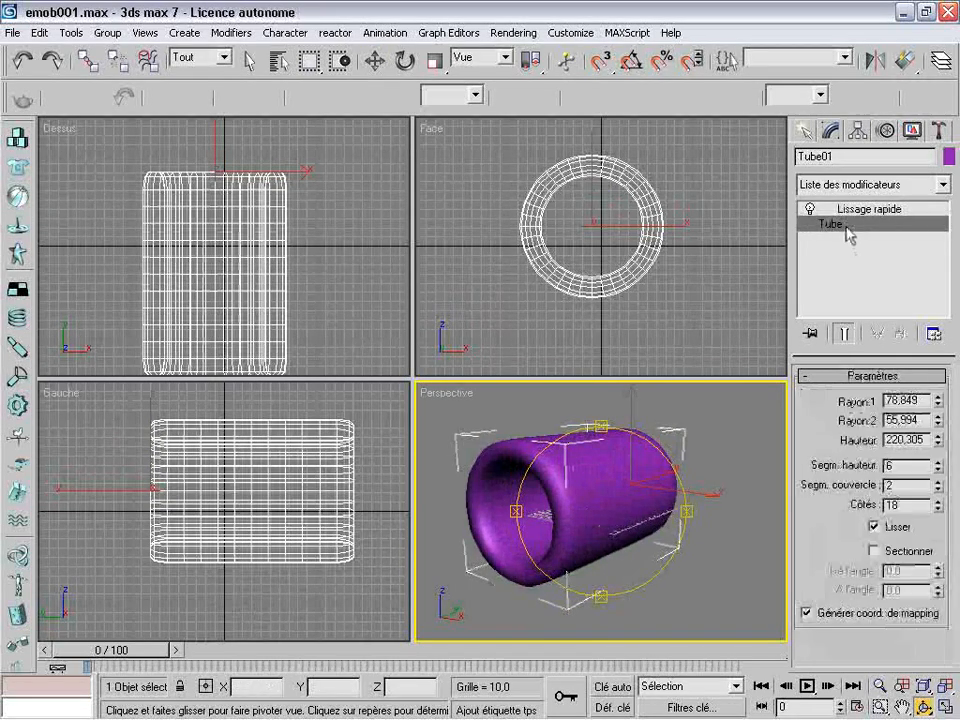
{"action": "double_click", "coordinate": [905, 505]}
{"action": "type", "text": "10"}
{"action": "key", "text": "Return"}
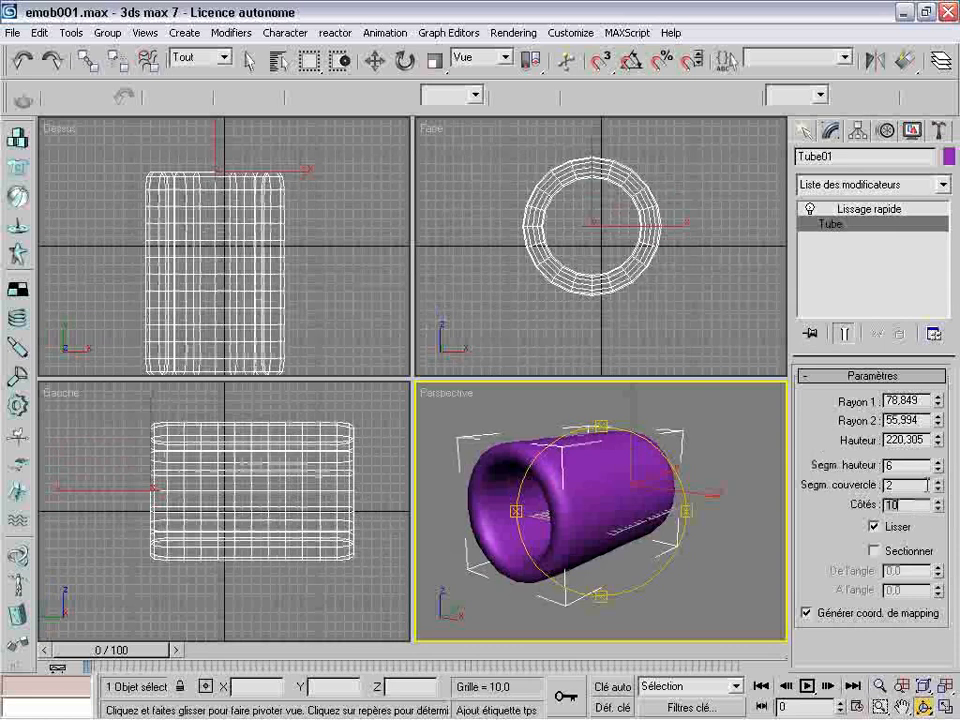
{"action": "left_click", "coordinate": [937, 481]}
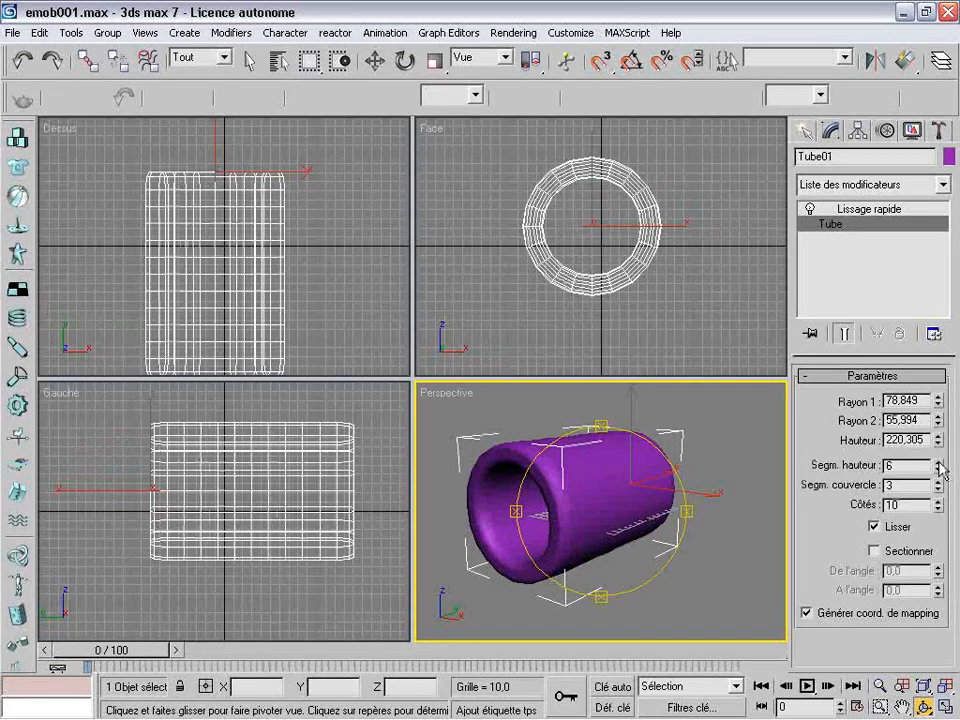
{"action": "left_click", "coordinate": [938, 461]}
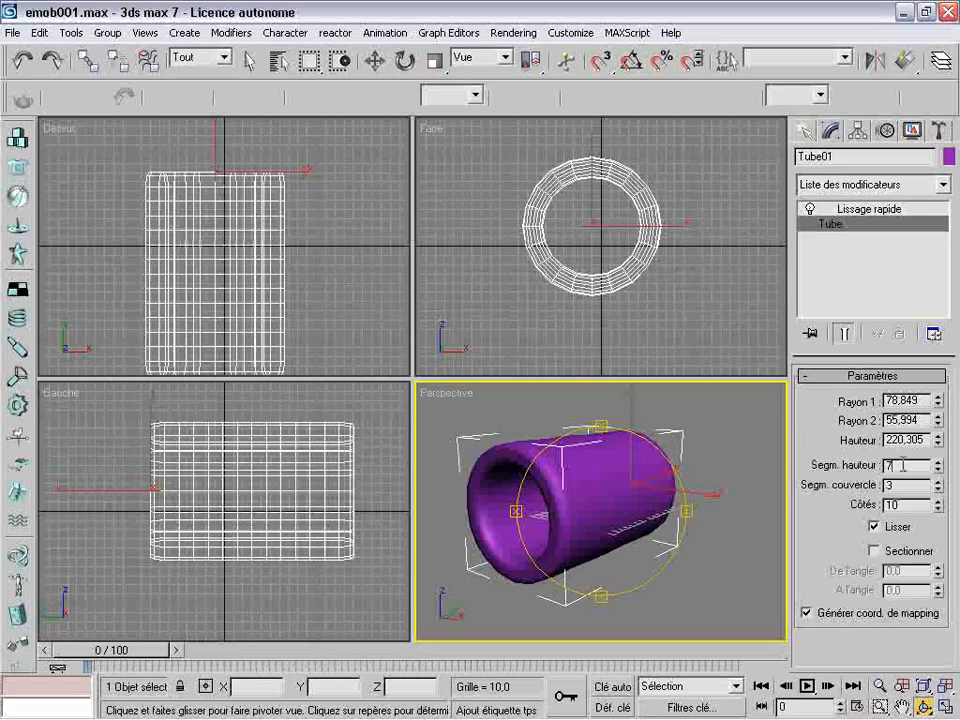
{"action": "type", "text": "2"}
{"action": "key", "text": "Return"}
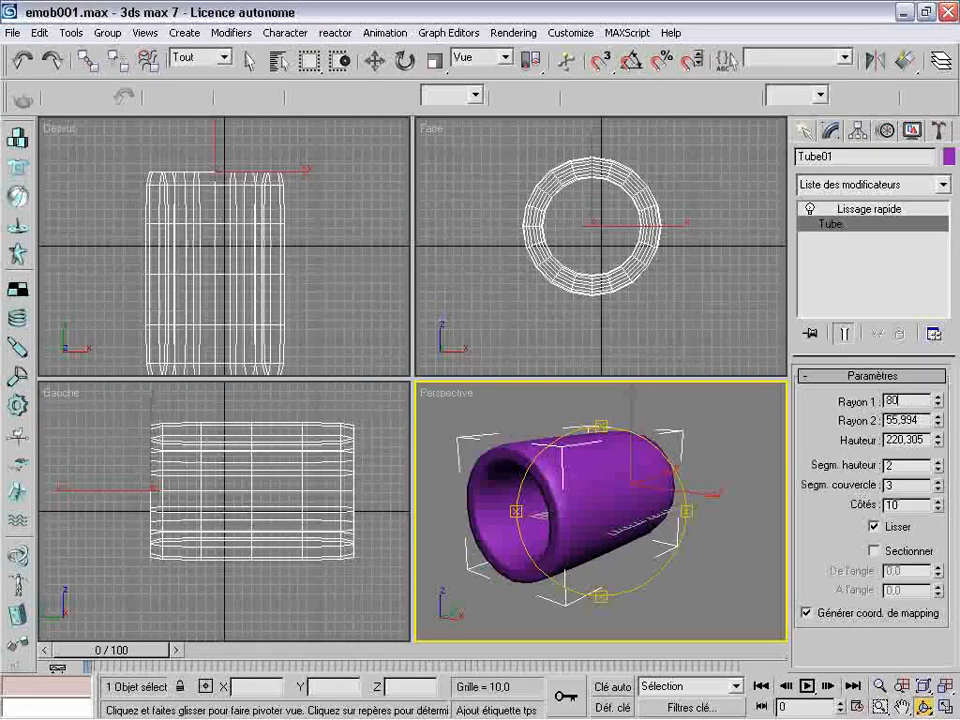
Set the tube's Rayon 1 to 80, Rayon 2 to 50 and height to 220
{"action": "type", "text": "80"}
{"action": "key", "text": "Tab"}
{"action": "type", "text": "50"}
{"action": "key", "text": "Tab"}
{"action": "type", "text": "22"}
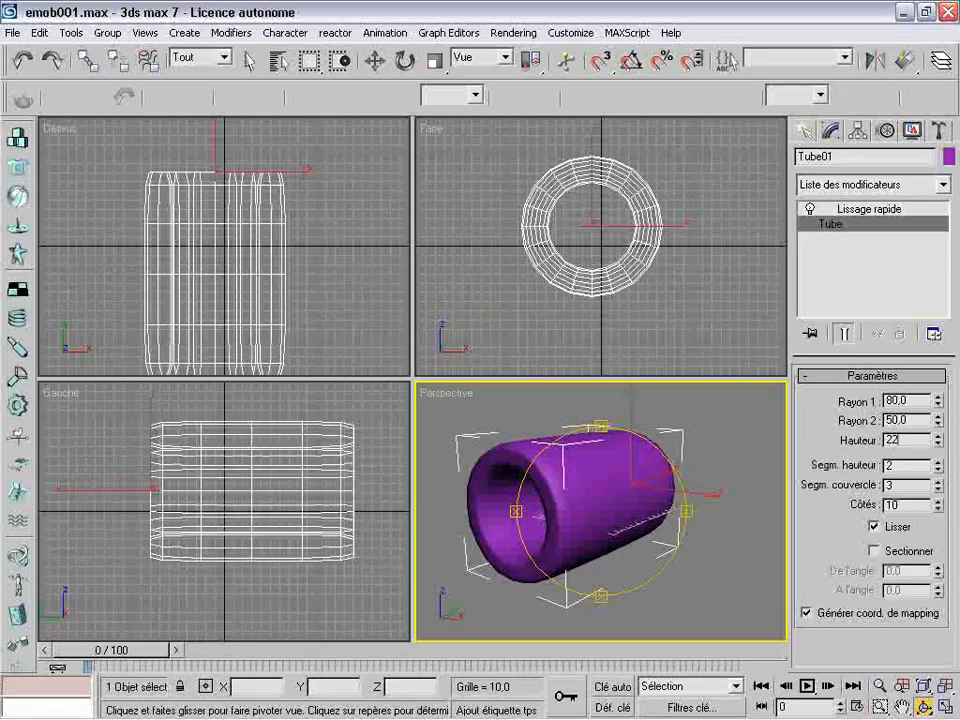
{"action": "type", "text": "0"}
{"action": "key", "text": "Return"}
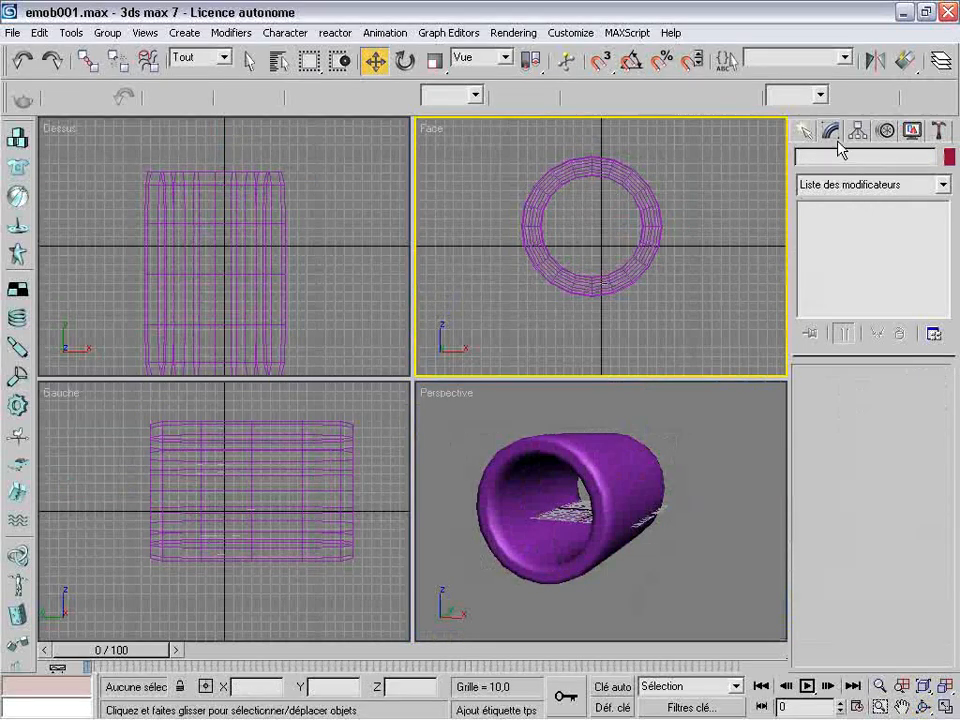
Create a Citerne extended primitive in the Face view with radius about 67, height about 51 and cap height about 17
{"action": "left_click", "coordinate": [807, 131]}
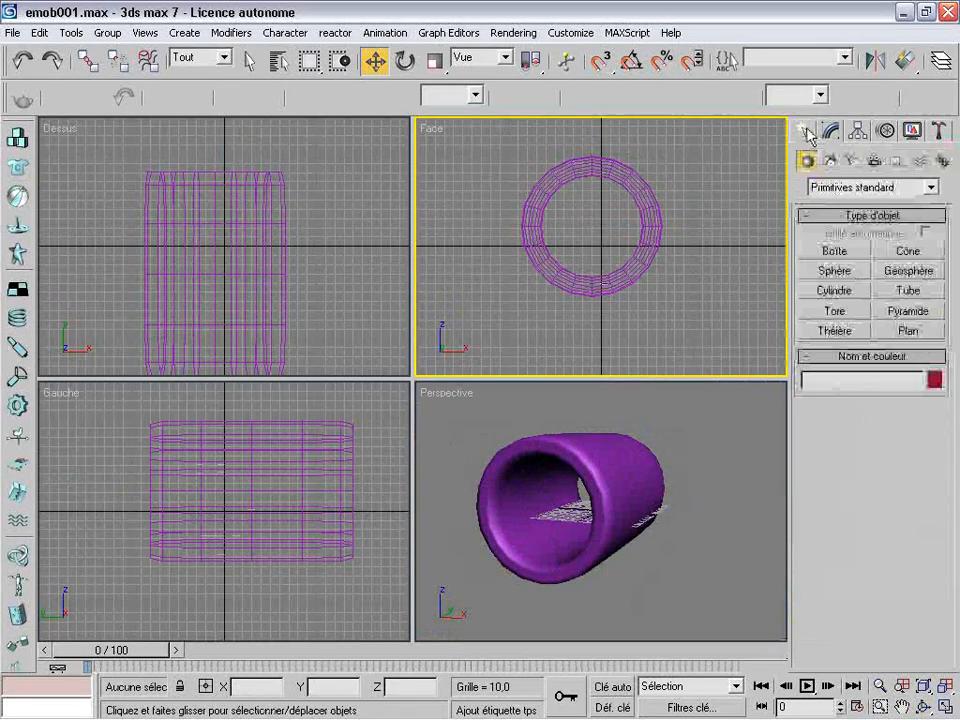
{"action": "left_click", "coordinate": [932, 190]}
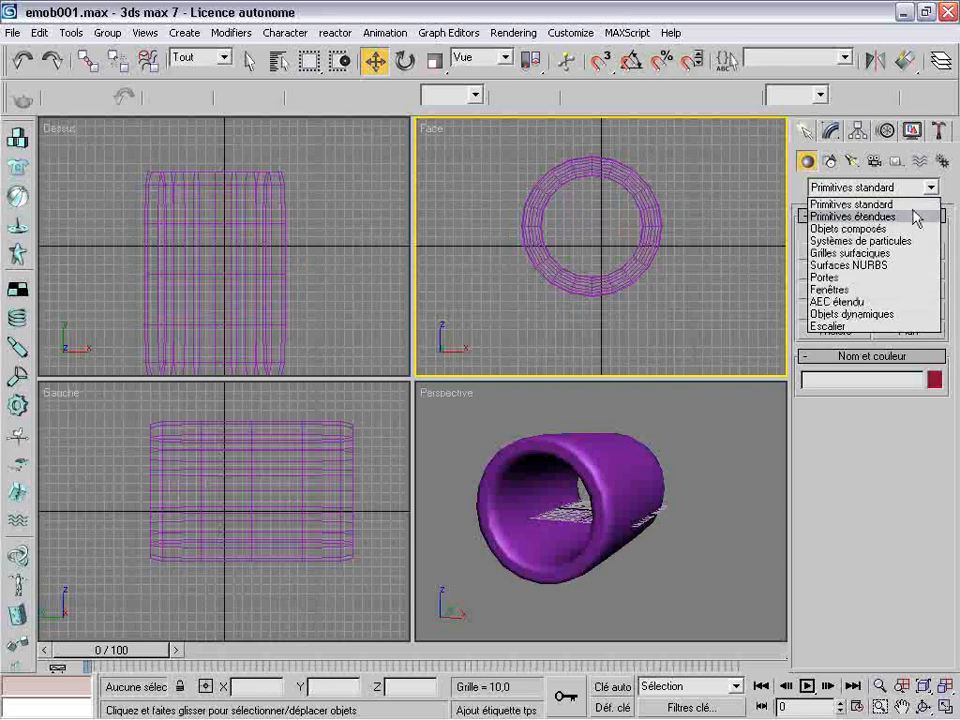
{"action": "left_click", "coordinate": [912, 218]}
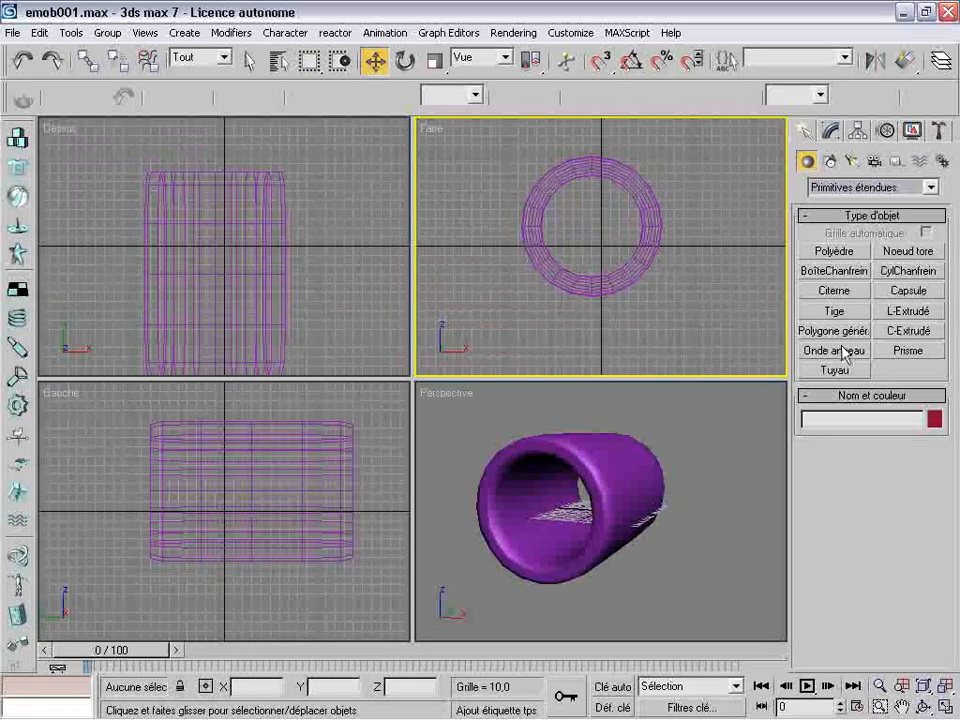
{"action": "left_click", "coordinate": [834, 290]}
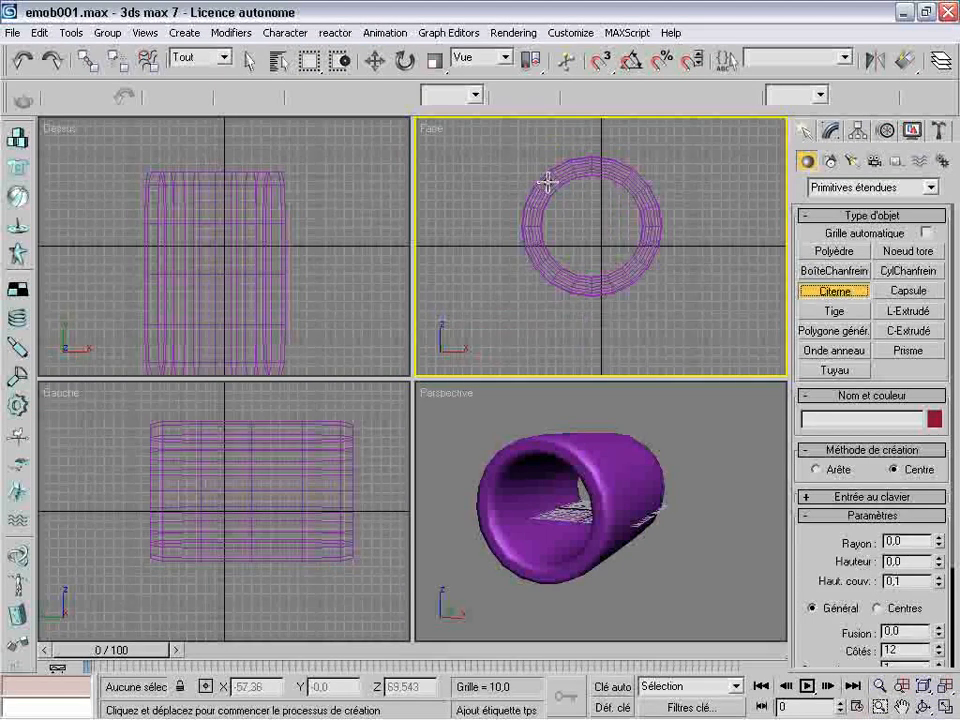
{"action": "left_click_drag", "start_coordinate": [548, 182], "coordinate": [590, 214]}
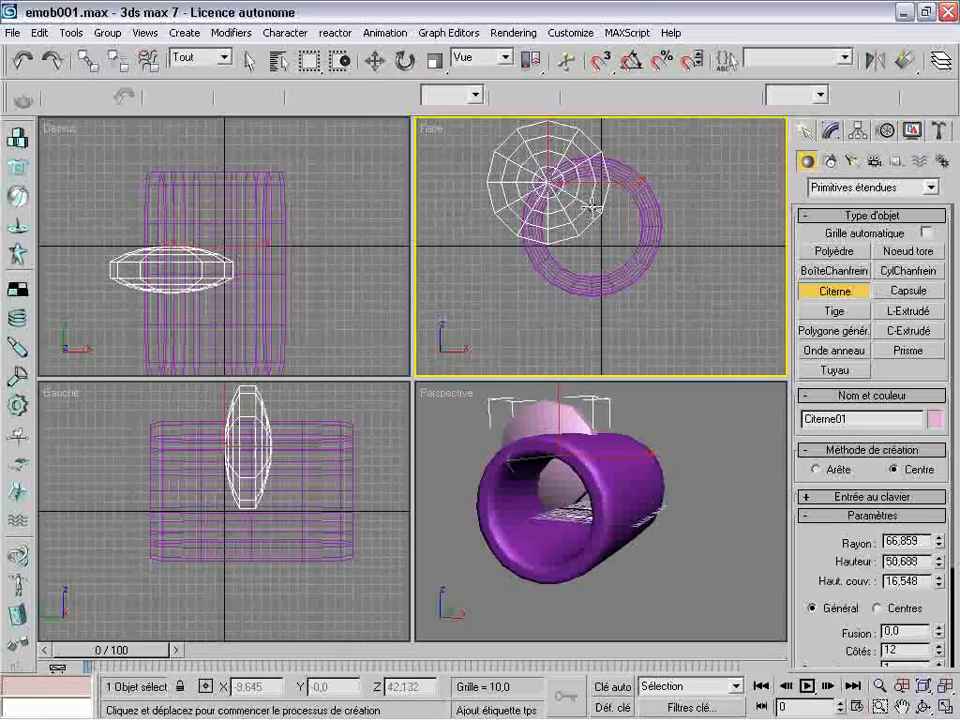
{"action": "left_click", "coordinate": [591, 208]}
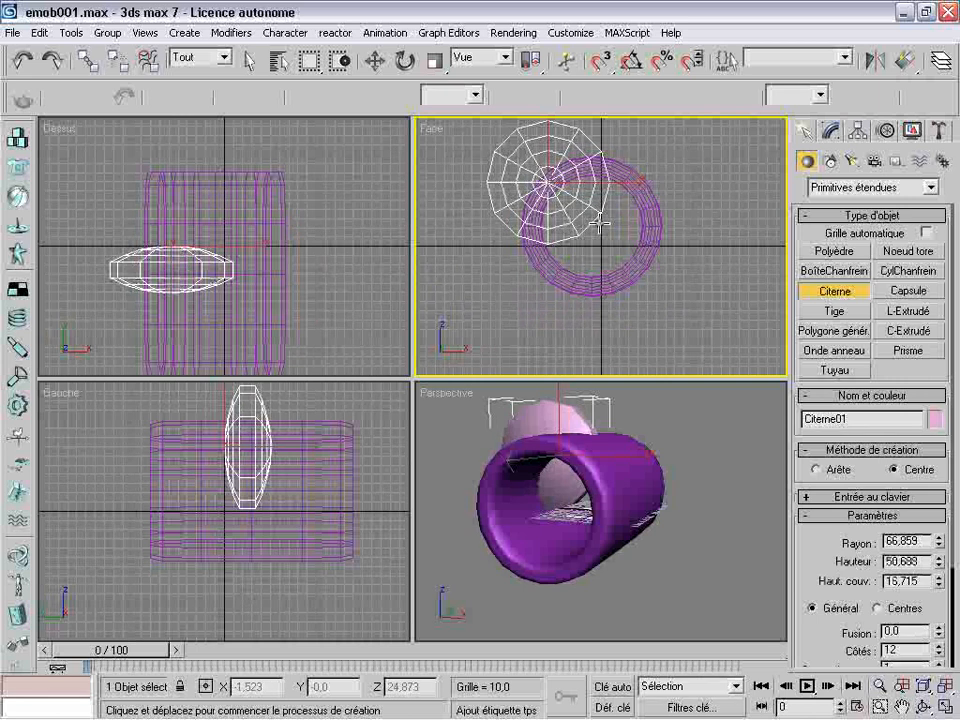
Centre the Citerne over the tube's opening in the Face view and quick-align both objects using the Citerne as target
{"action": "left_click", "coordinate": [375, 61]}
{"action": "left_click_drag", "start_coordinate": [565, 168], "coordinate": [596, 231]}
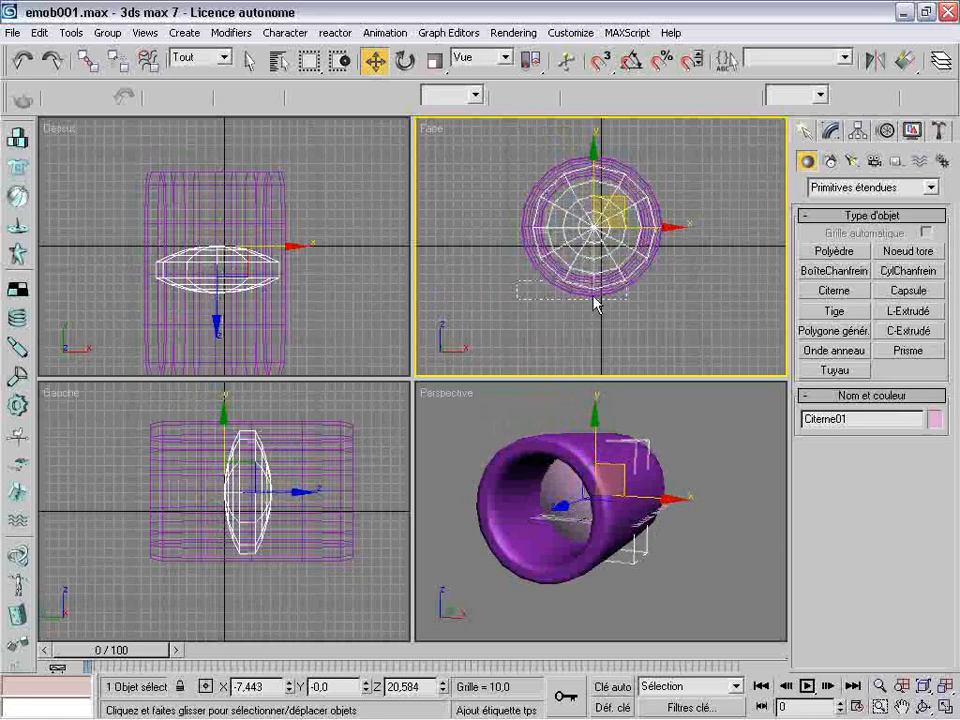
{"action": "left_click", "coordinate": [553, 167], "text": "ctrl"}
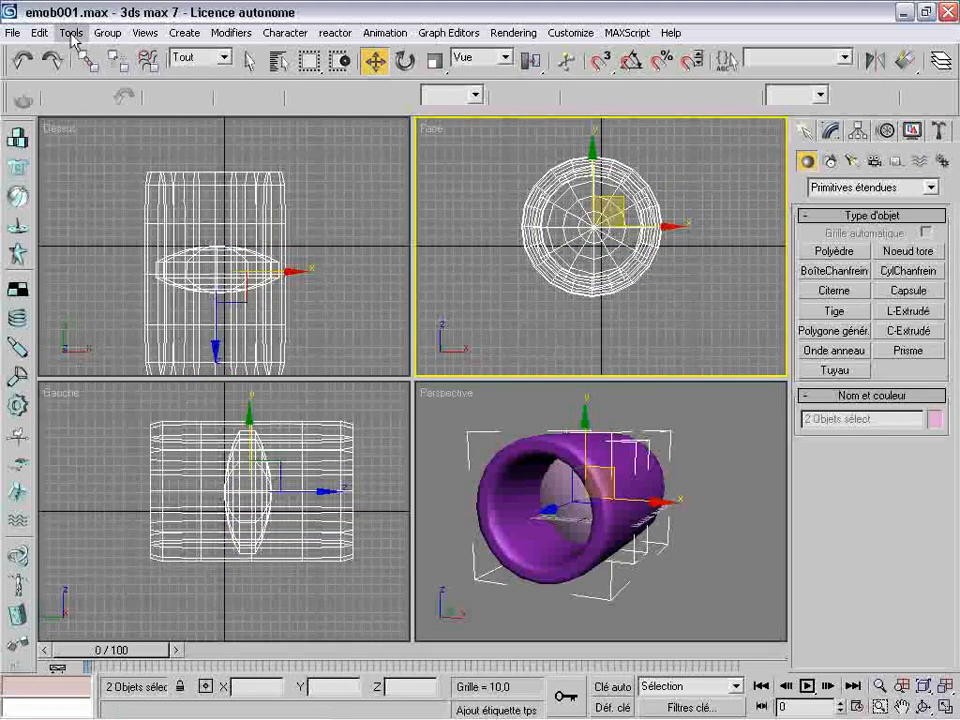
{"action": "left_click", "coordinate": [71, 34]}
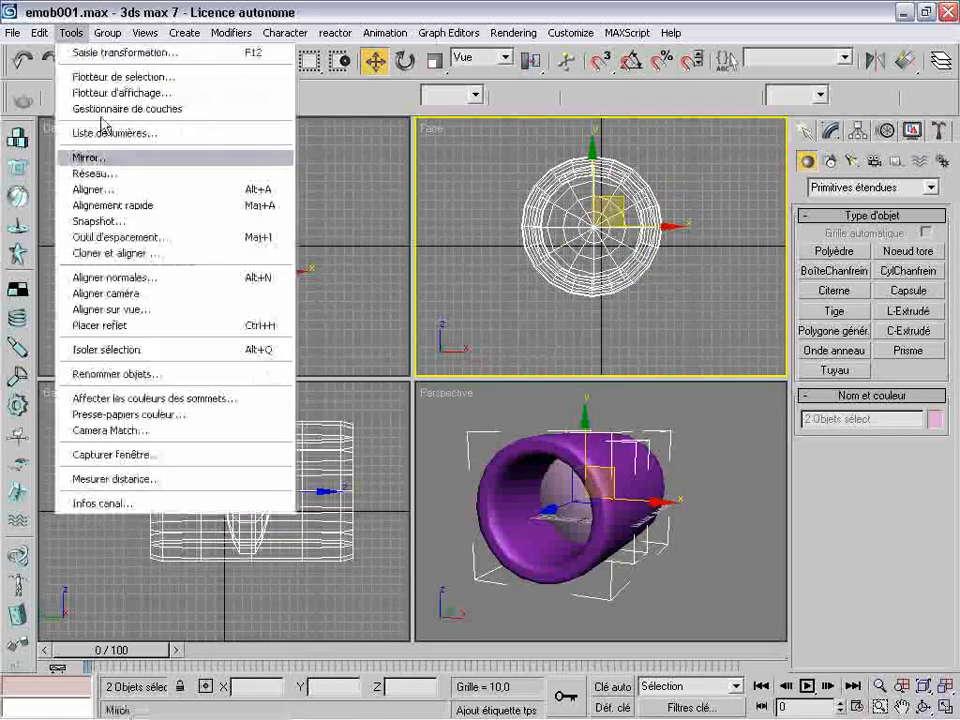
{"action": "left_click", "coordinate": [189, 206]}
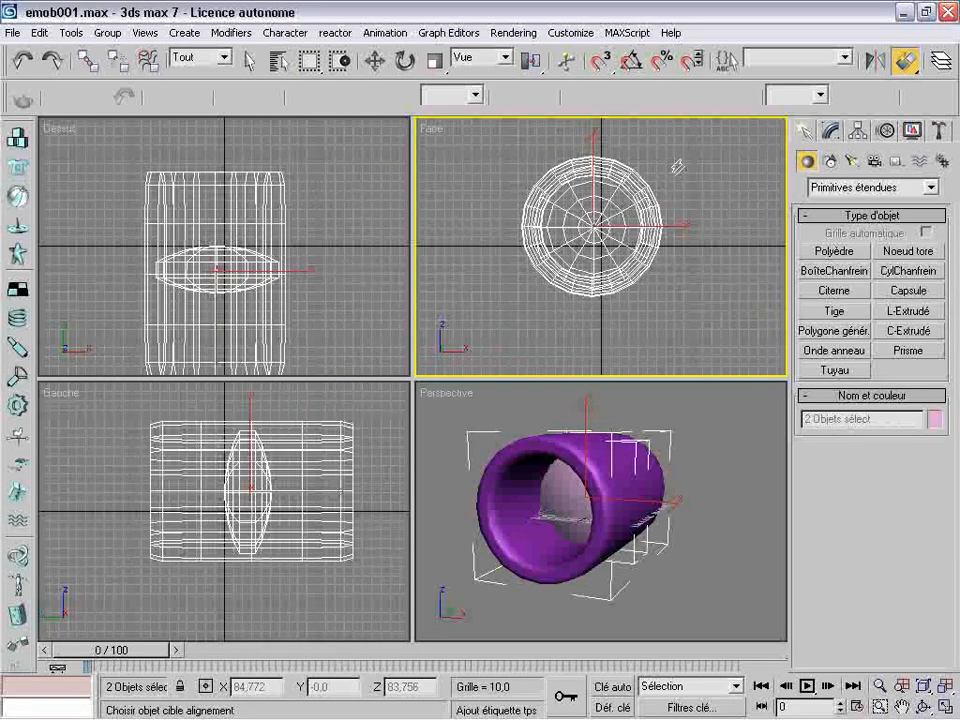
{"action": "left_click", "coordinate": [605, 219]}
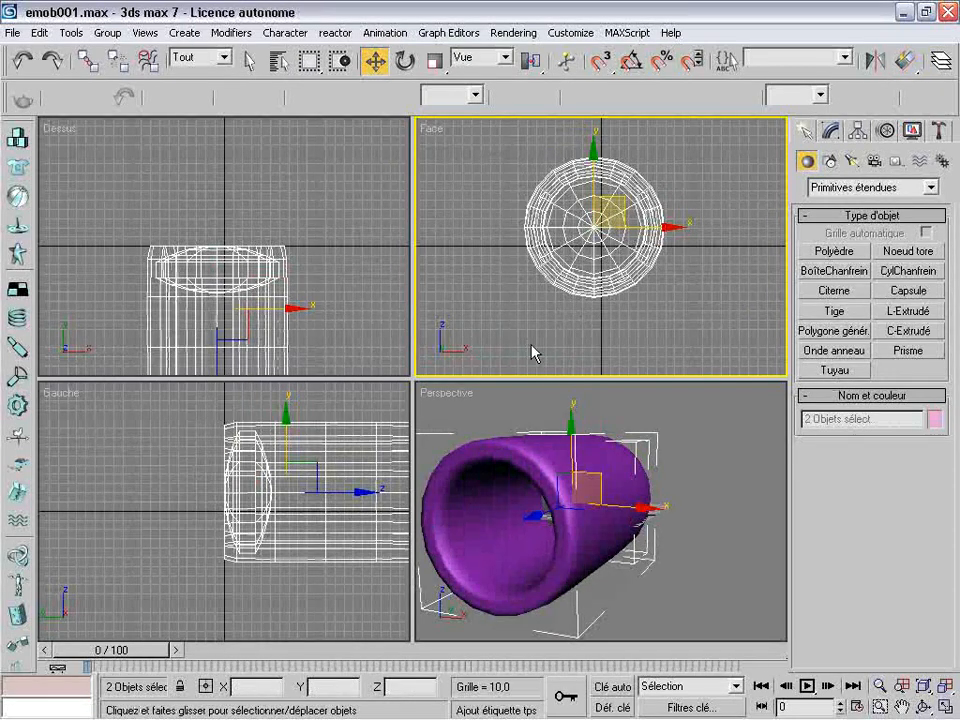
{"action": "left_click", "coordinate": [504, 264]}
Slide the tube along its axis in the Gauche view to about Y 174 so the Citerne sits in its front end
{"action": "left_click", "coordinate": [590, 231]}
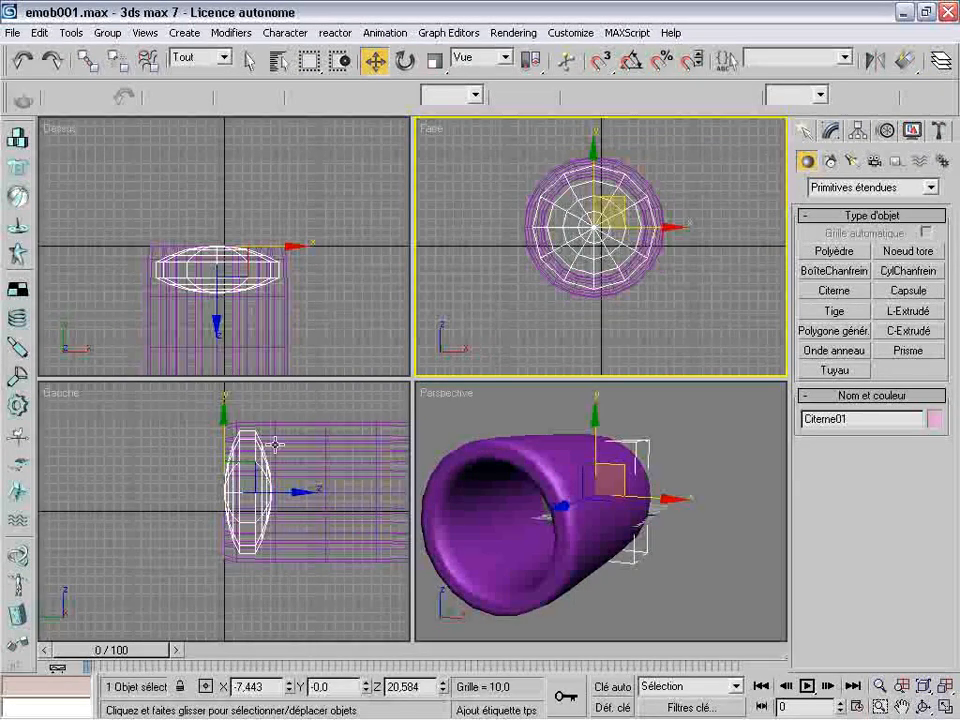
{"action": "left_click", "coordinate": [293, 489]}
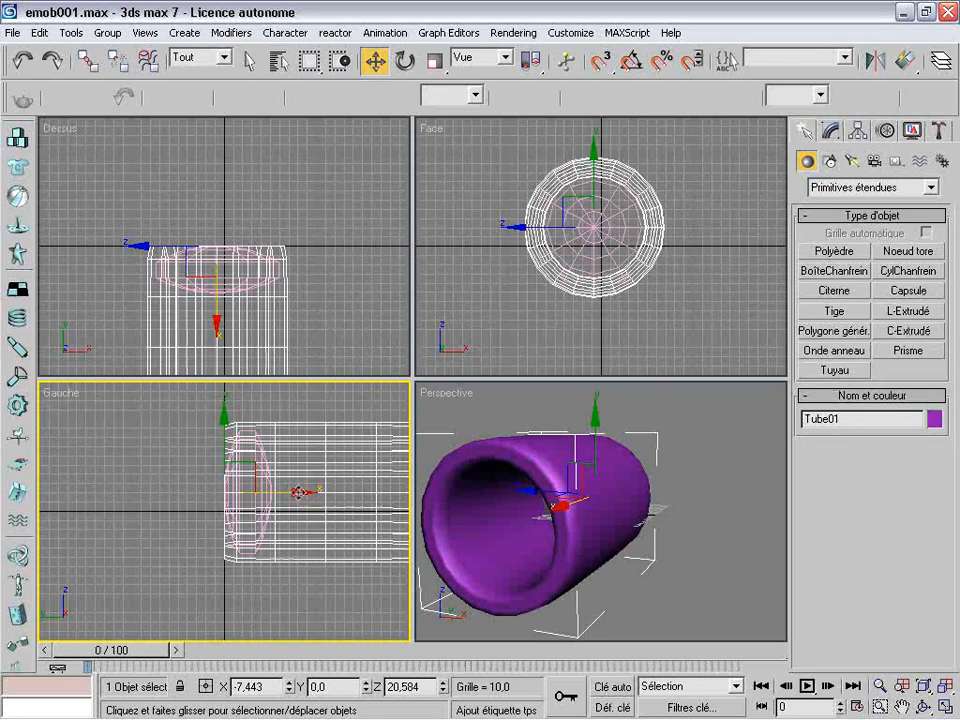
{"action": "left_click_drag", "start_coordinate": [298, 492], "coordinate": [139, 490]}
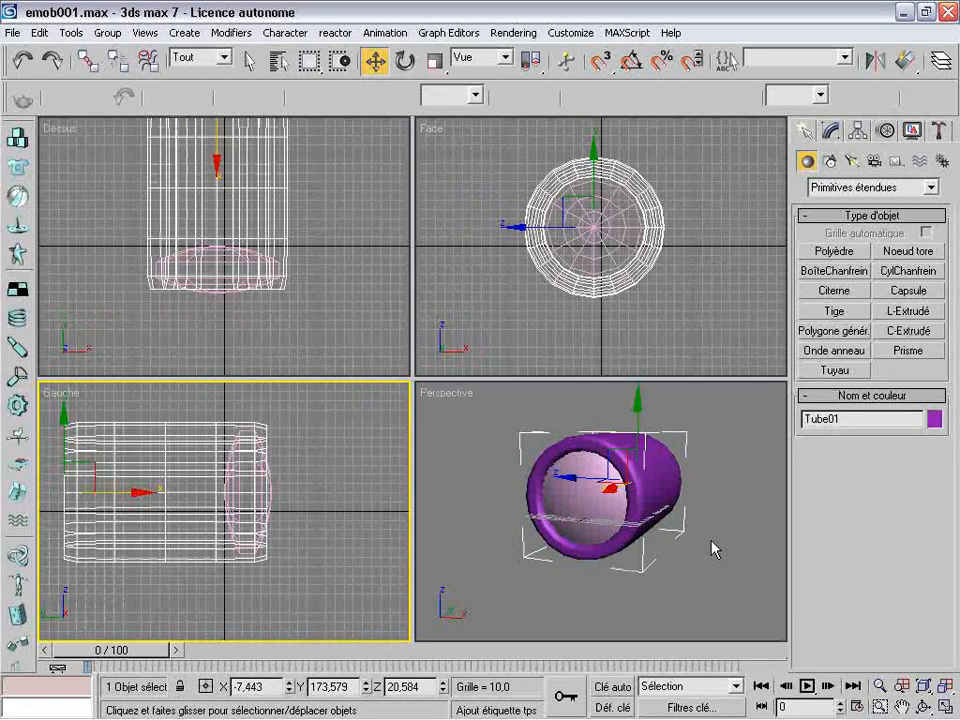
Rename the pink Citerne and name the purple tube "canon"
{"action": "left_click", "coordinate": [715, 549]}
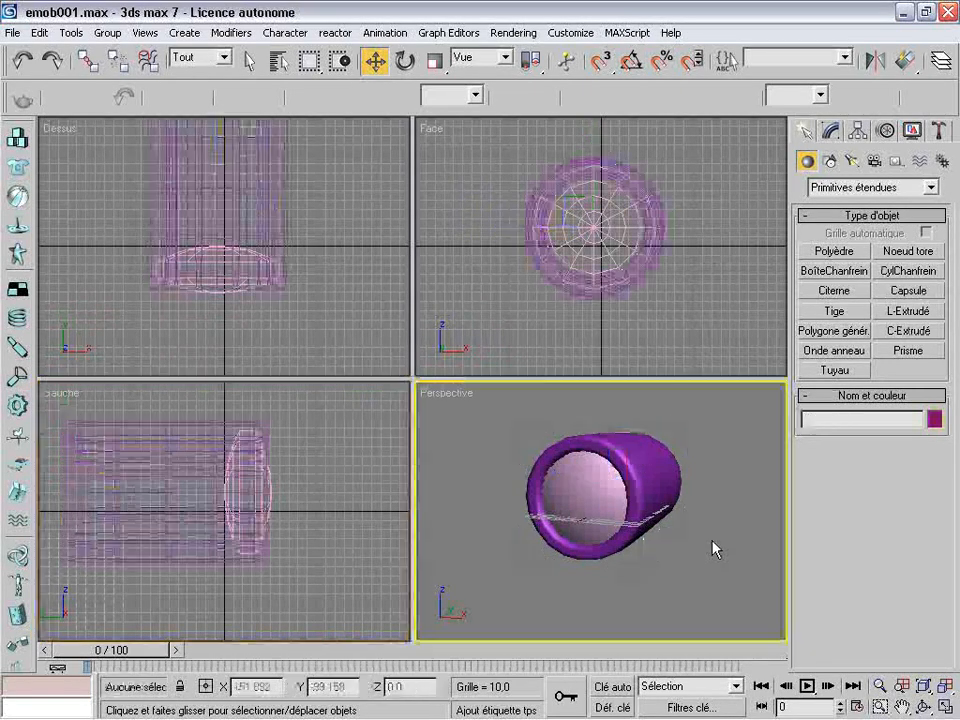
{"action": "left_click", "coordinate": [923, 706]}
{"action": "left_click_drag", "start_coordinate": [590, 520], "coordinate": [663, 556]}
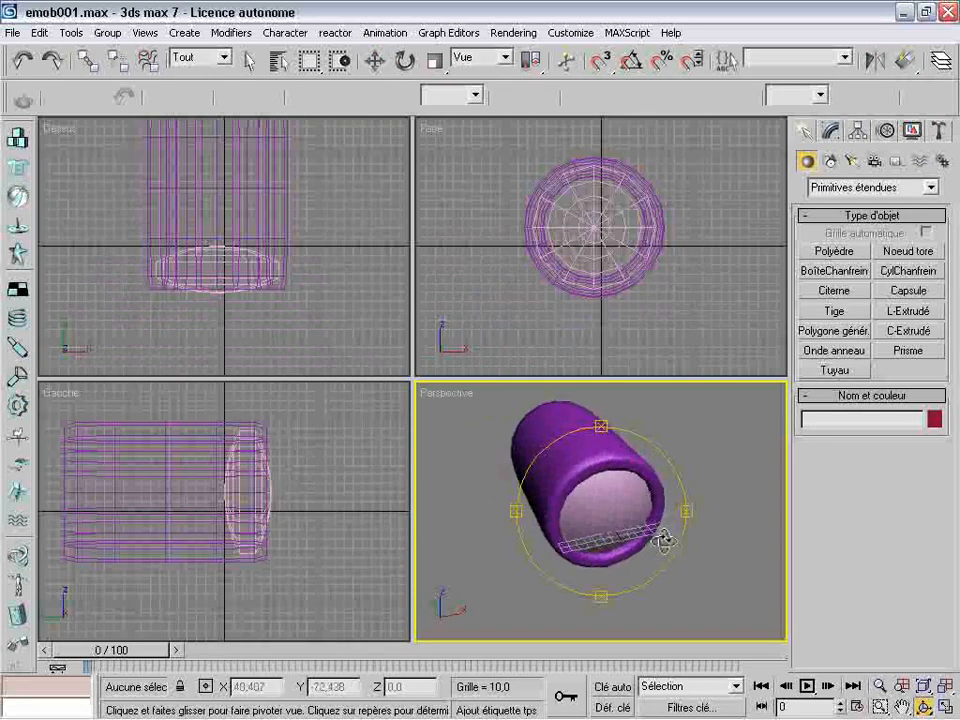
{"action": "left_click", "coordinate": [375, 61]}
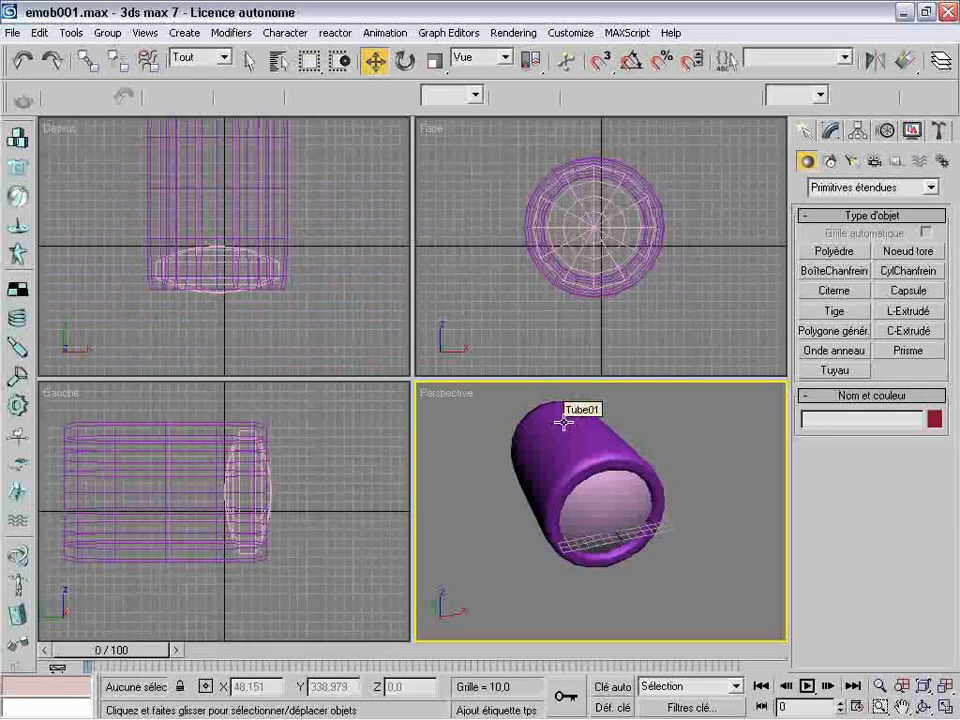
{"action": "left_click", "coordinate": [609, 510]}
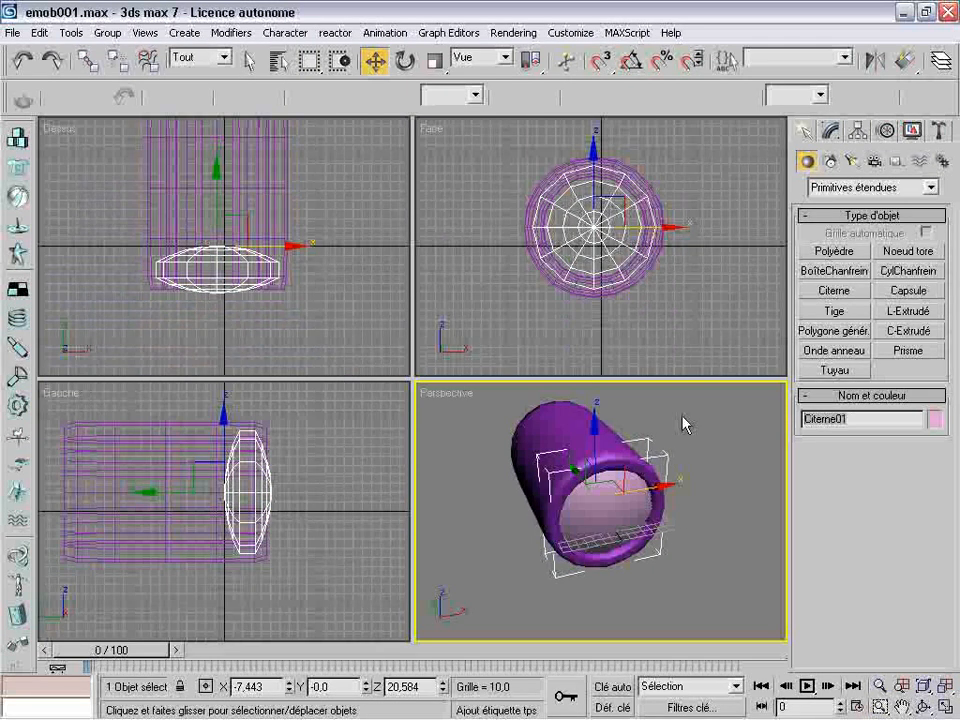
{"action": "type", "text": "lumiere"}
{"action": "left_click", "coordinate": [561, 446]}
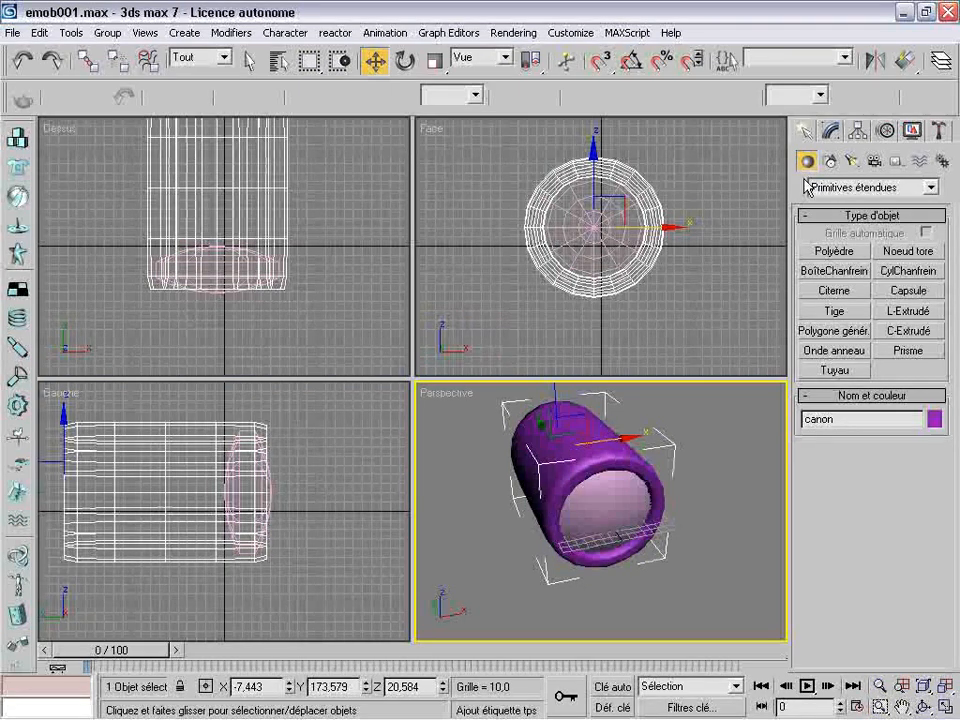
Clone the Citerne in the tube's front end as a copy named "arriere canon"
{"action": "left_click", "coordinate": [921, 706]}
{"action": "left_click_drag", "start_coordinate": [620, 414], "coordinate": [493, 465]}
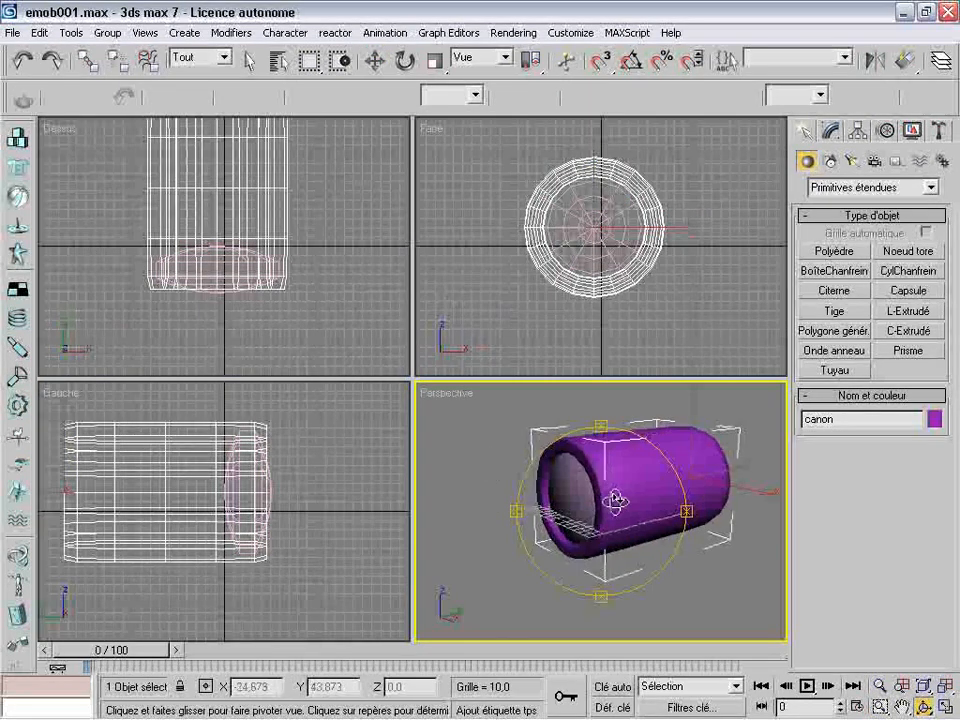
{"action": "left_click_drag", "start_coordinate": [619, 499], "coordinate": [560, 470]}
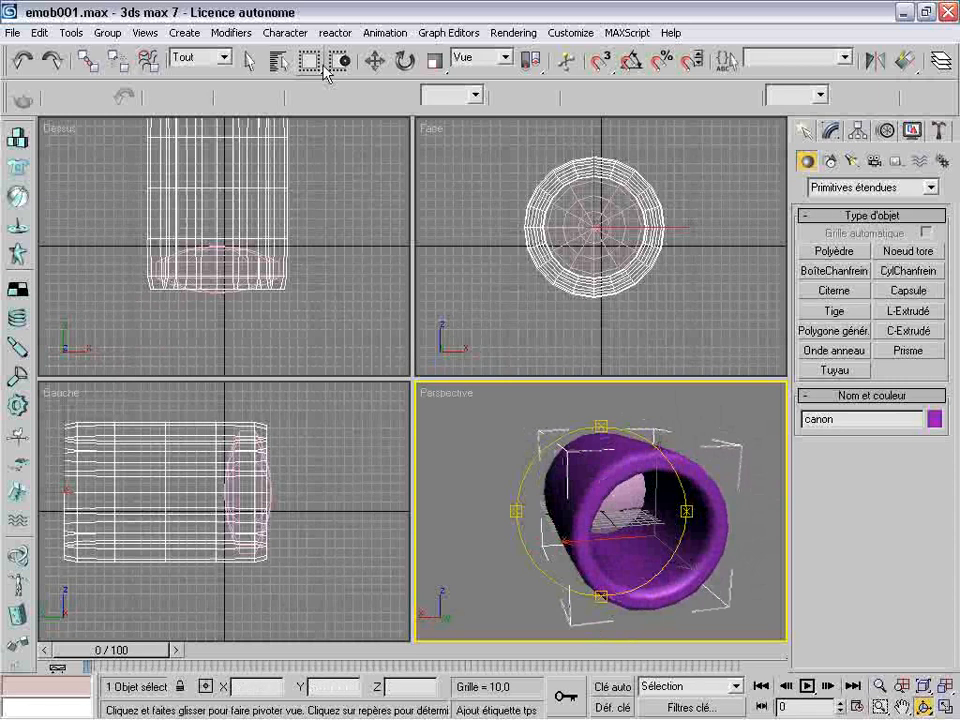
{"action": "left_click", "coordinate": [375, 61]}
{"action": "left_click", "coordinate": [593, 237]}
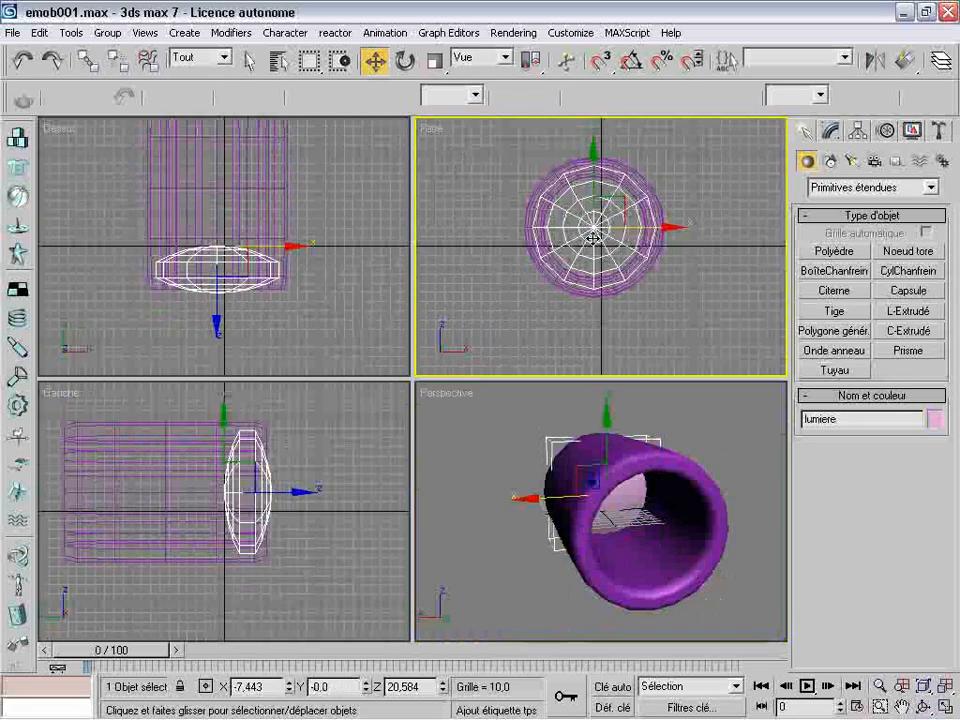
{"action": "key", "text": "ctrl+v"}
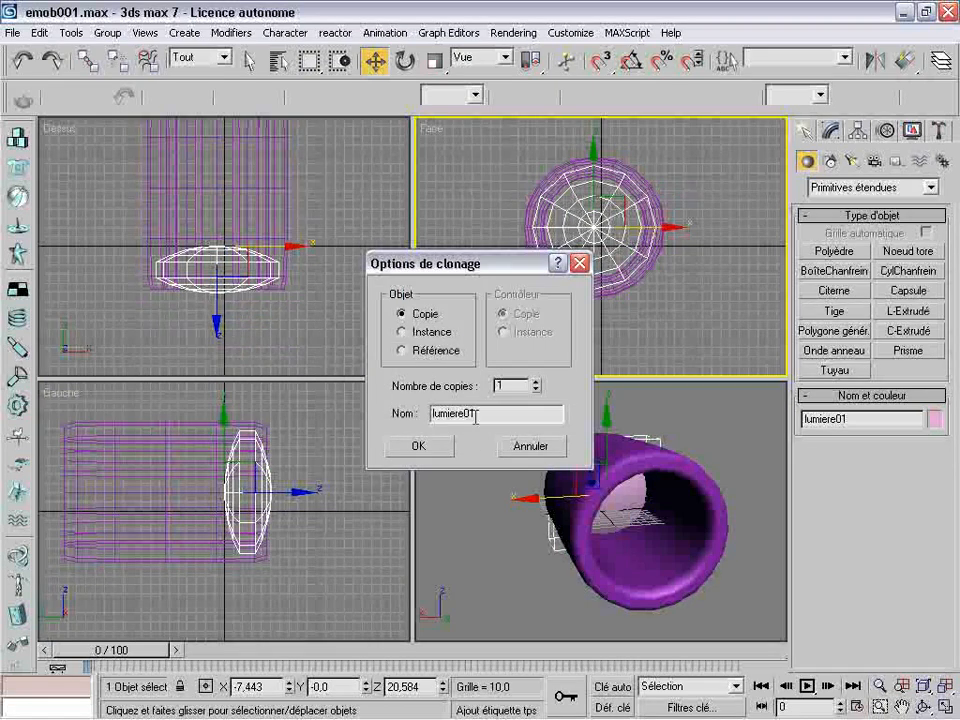
{"action": "type", "text": "arriere canon"}
{"action": "key", "text": "Return"}
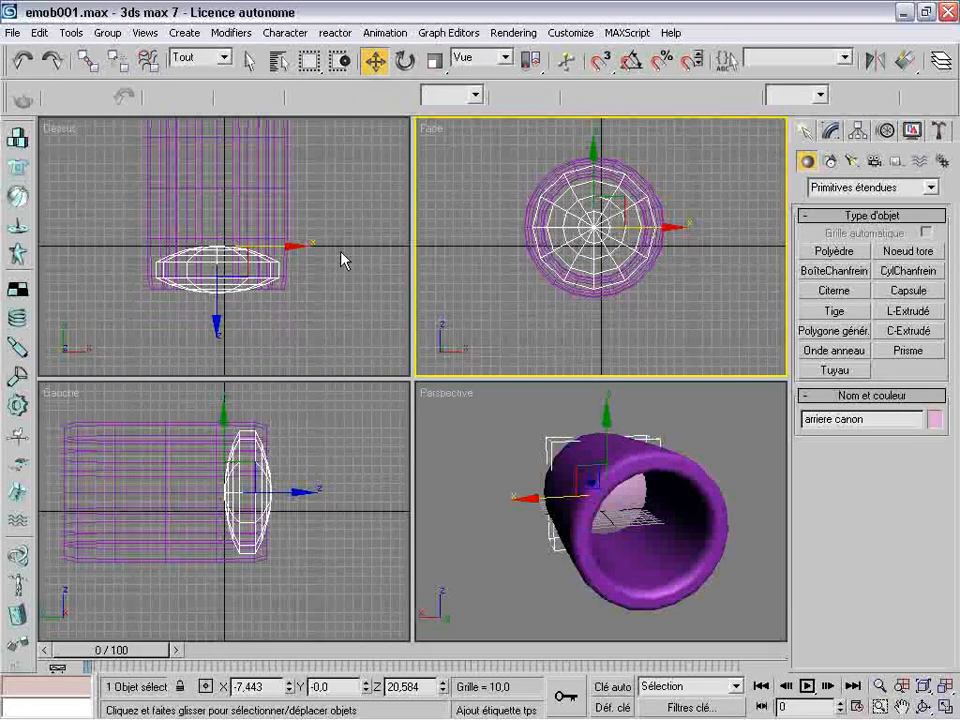
Move the "arriere canon" copy along the tube's axis in the Dessus view to the rear end, at about Y 193
{"action": "left_click", "coordinate": [358, 216]}
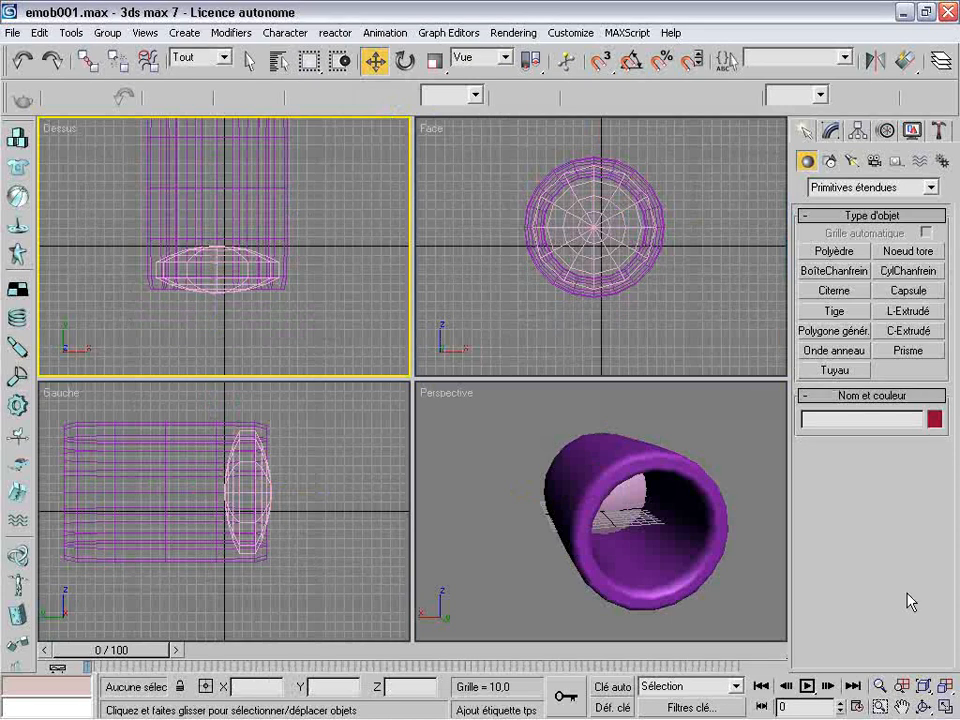
{"action": "left_click", "coordinate": [903, 706]}
{"action": "left_click_drag", "start_coordinate": [285, 203], "coordinate": [285, 262]}
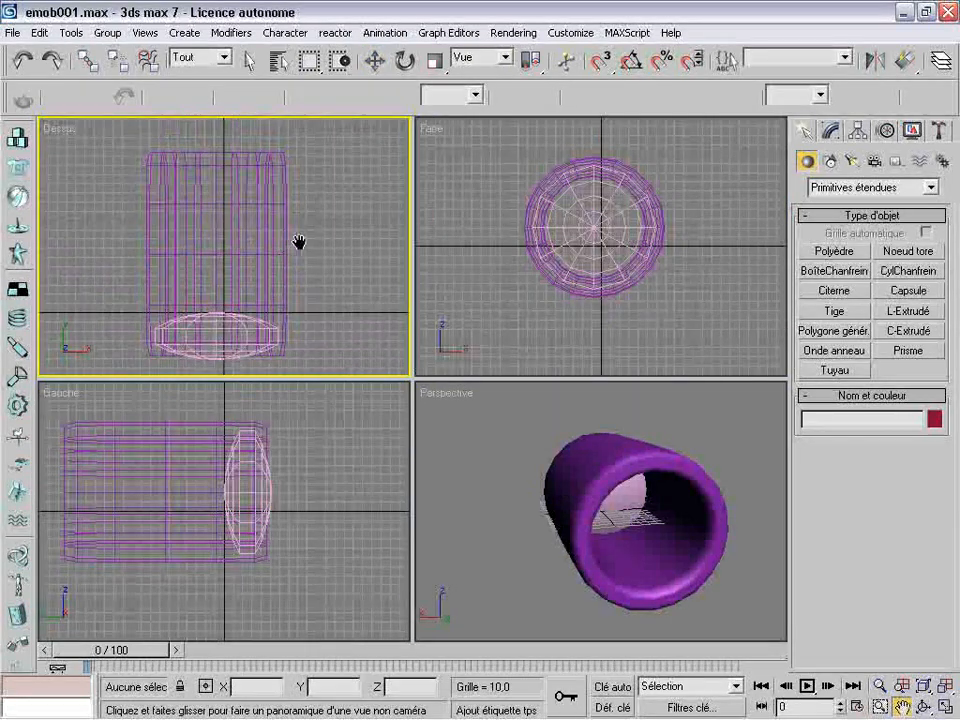
{"action": "left_click", "coordinate": [374, 60]}
{"action": "left_click", "coordinate": [246, 300]}
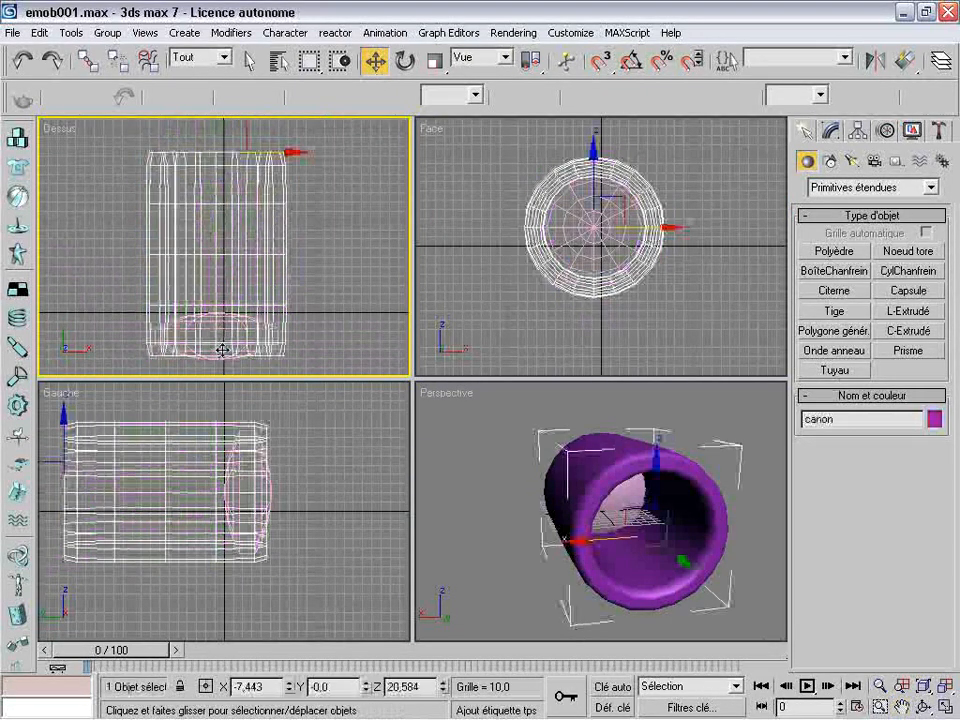
{"action": "left_click", "coordinate": [215, 362]}
{"action": "left_click_drag", "start_coordinate": [214, 257], "coordinate": [189, 82], "text": "shift"}
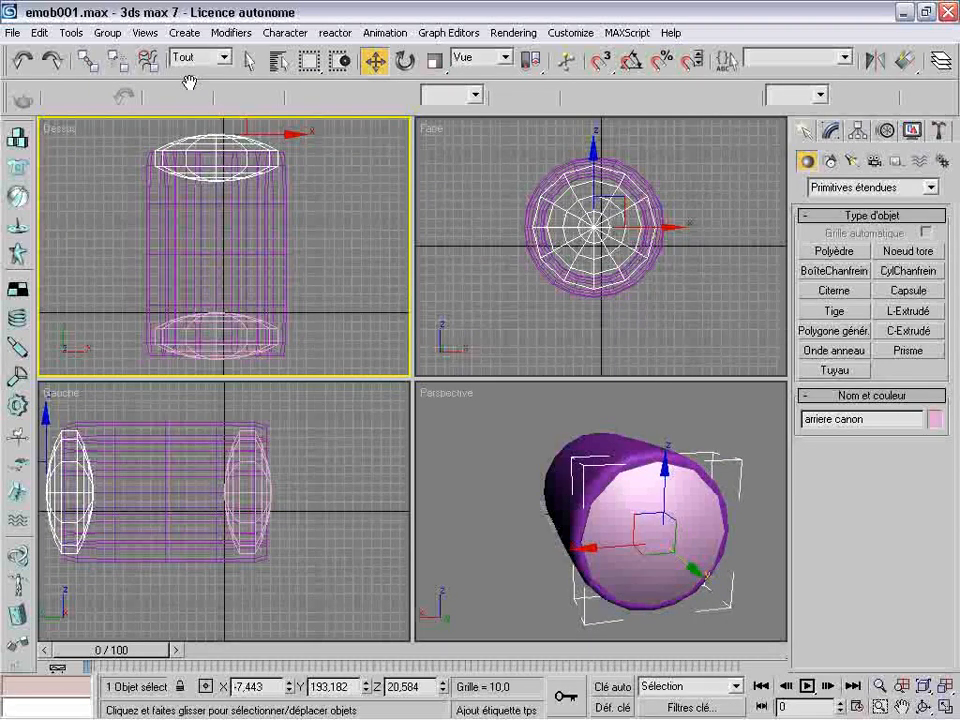
Increase the number of sides of "arriere canon" to 19 and check the model from the front in perspective
{"action": "left_click", "coordinate": [836, 132]}
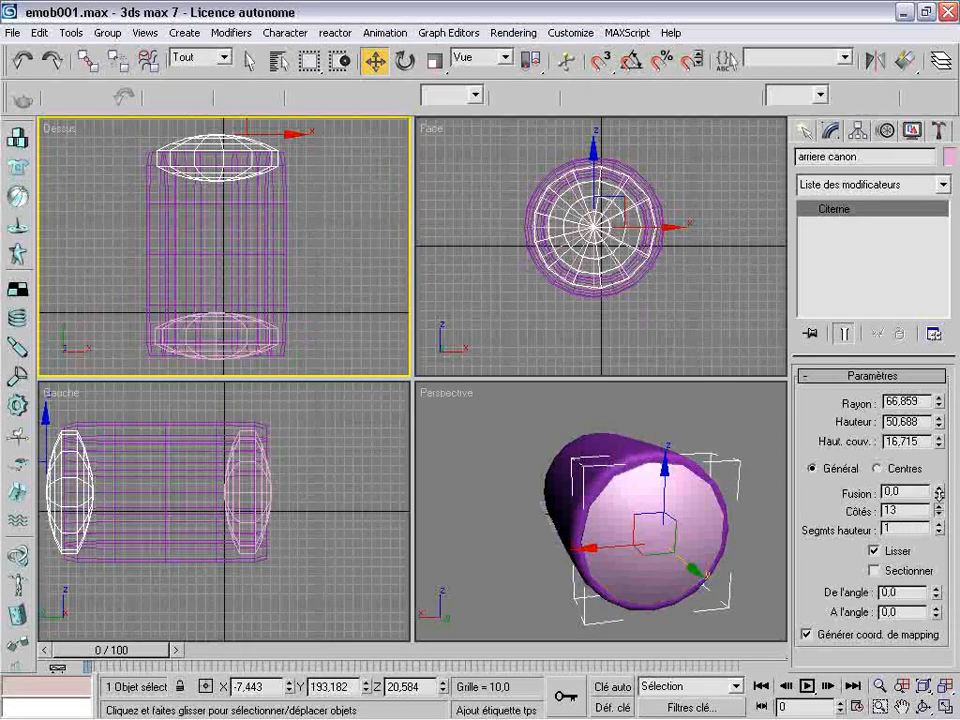
{"action": "left_click_drag", "start_coordinate": [939, 494], "coordinate": [939, 443]}
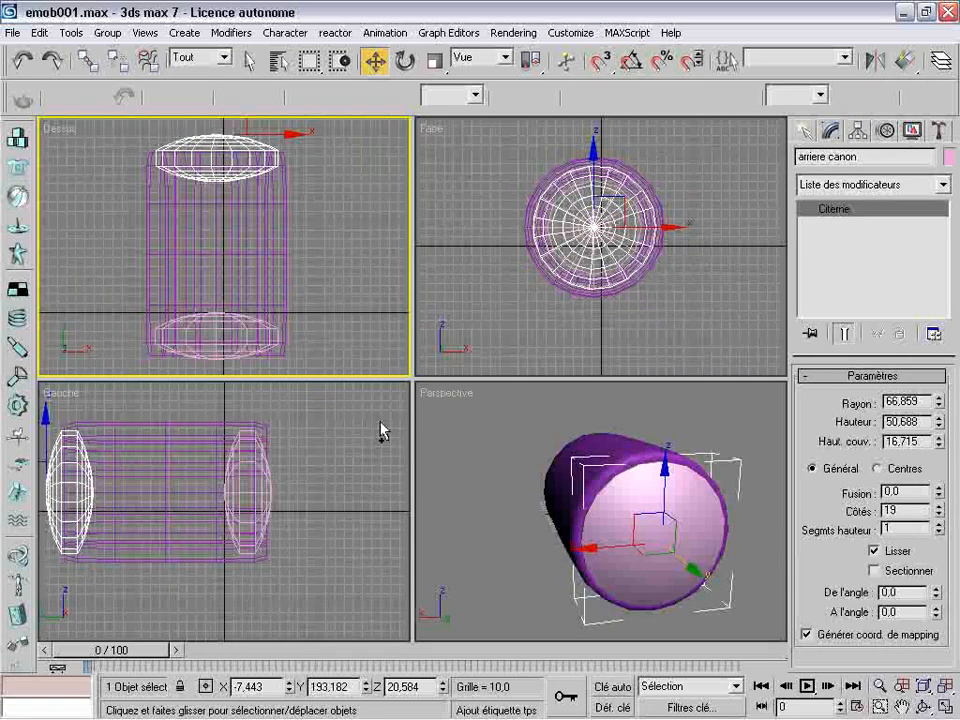
{"action": "left_click", "coordinate": [506, 446]}
{"action": "left_click", "coordinate": [925, 707]}
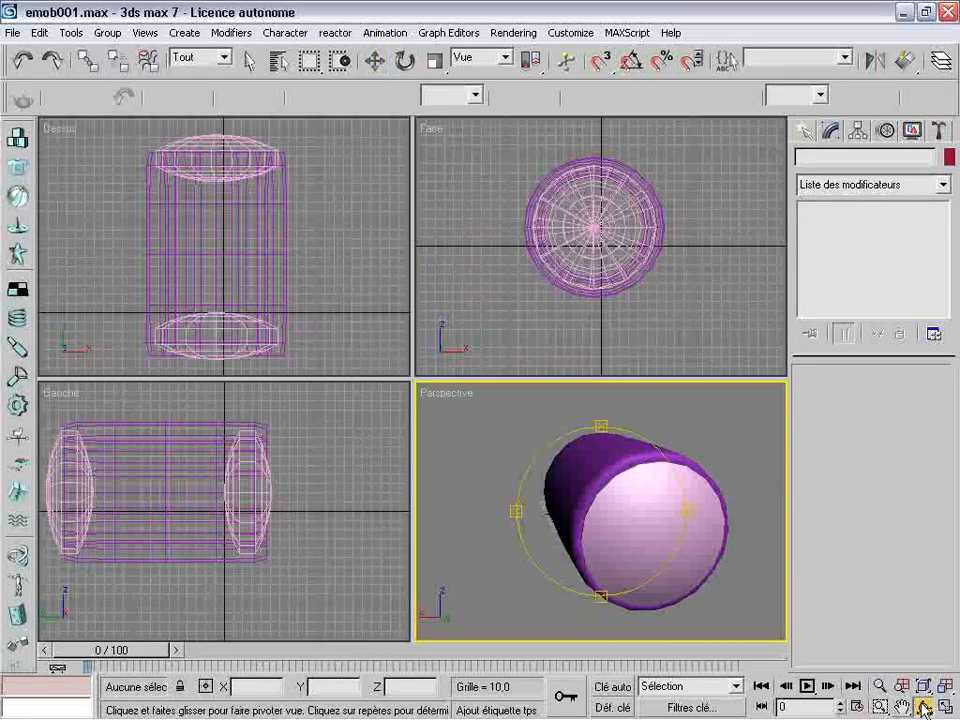
{"action": "left_click_drag", "start_coordinate": [608, 508], "coordinate": [671, 508]}
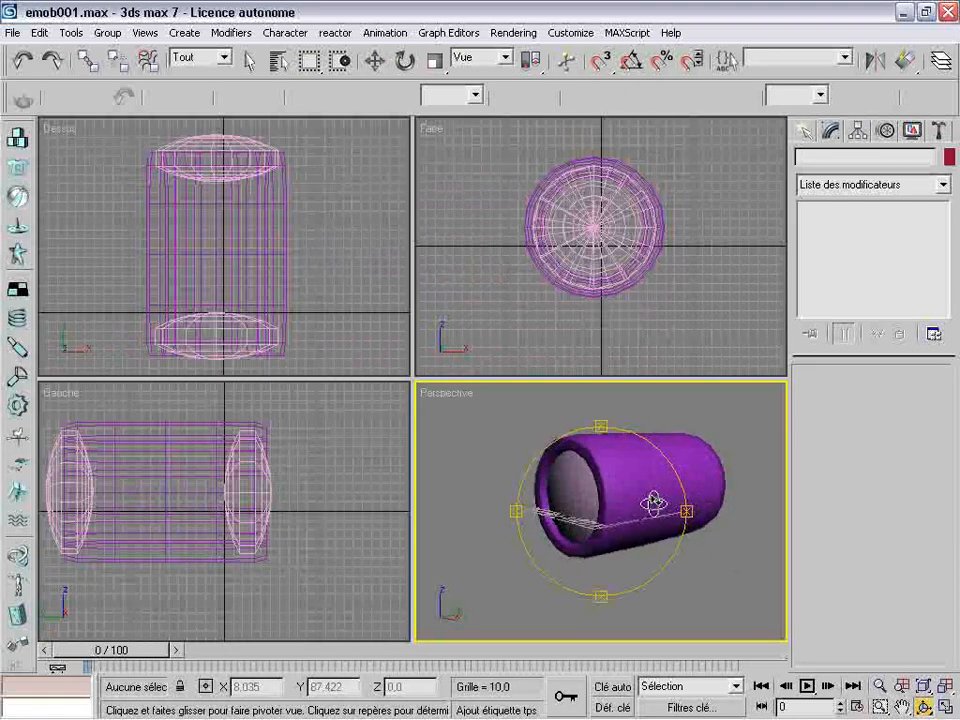
Select the tube and both Citernes and group them under the name "lampe01"
{"action": "left_click", "coordinate": [375, 61]}
{"action": "left_click_drag", "start_coordinate": [474, 407], "coordinate": [758, 577]}
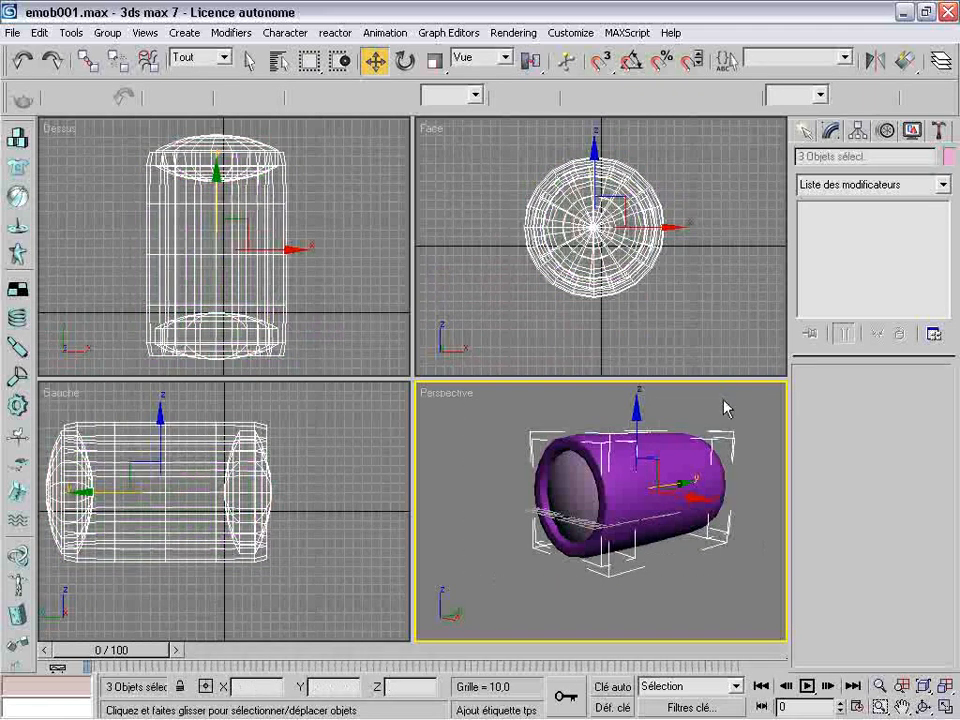
{"action": "left_click", "coordinate": [109, 34]}
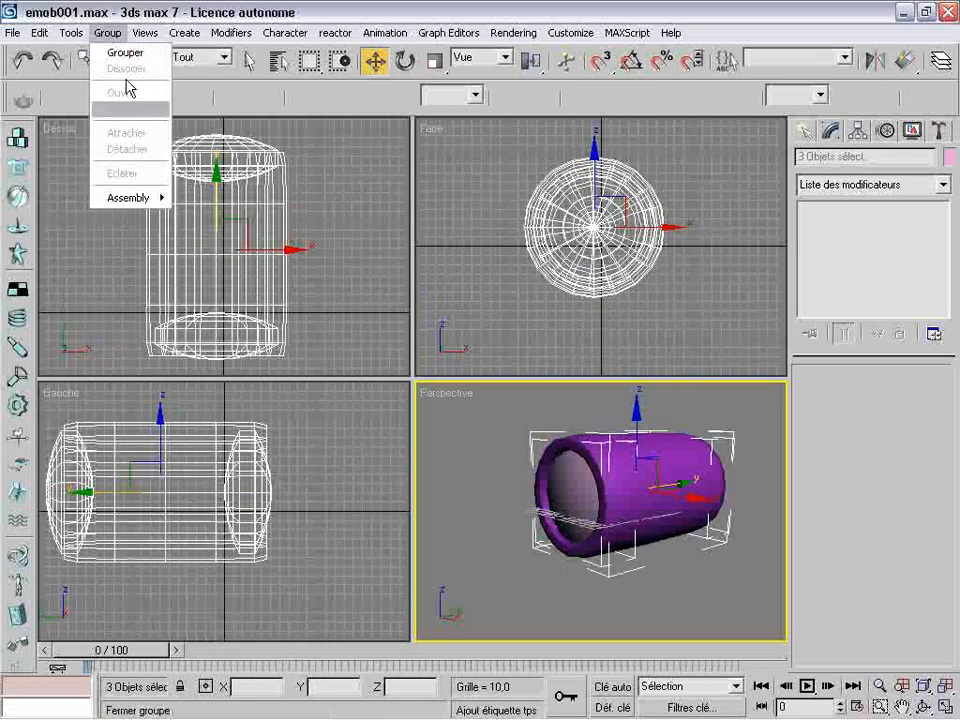
{"action": "left_click", "coordinate": [120, 52]}
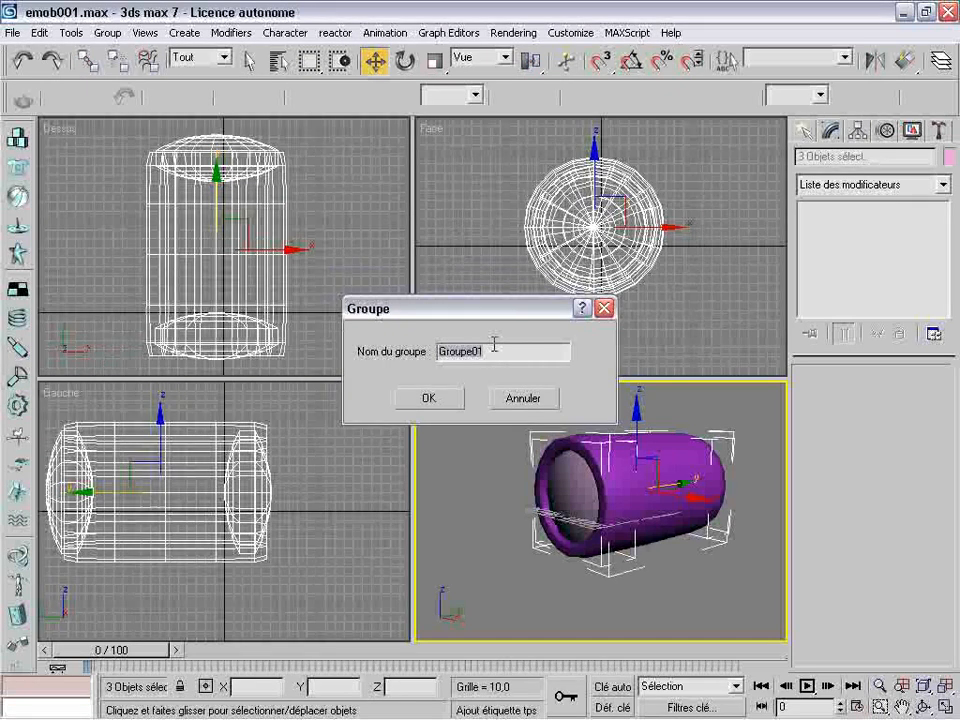
{"action": "type", "text": "lampe01"}
{"action": "key", "text": "Return"}
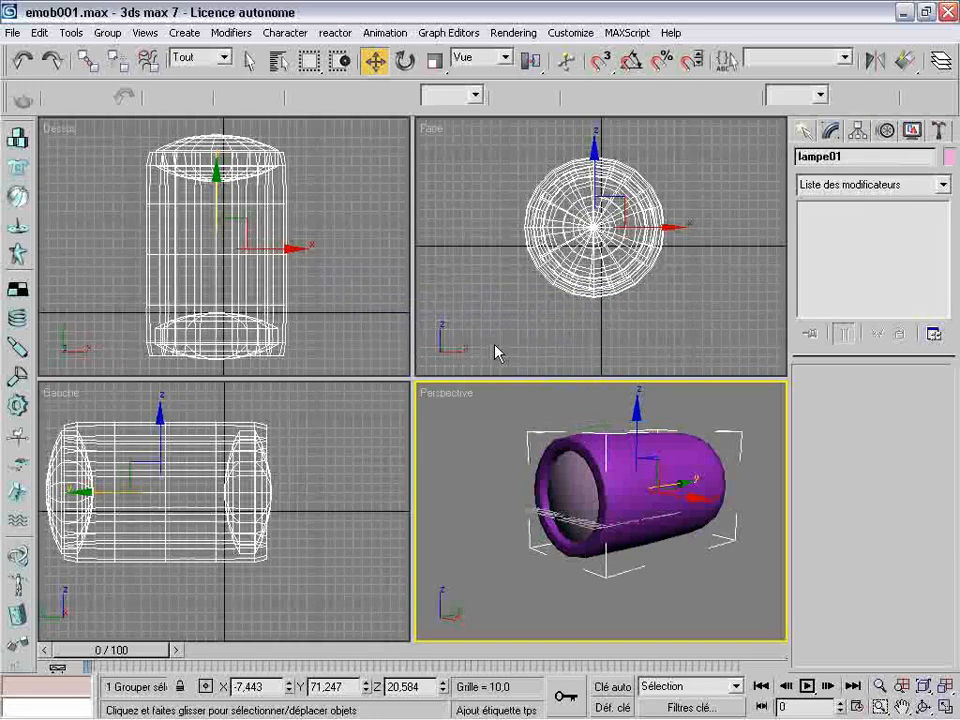
Move the lampe01 group away from the origin to about X -242 and Y 266, then deselect it
{"action": "left_click", "coordinate": [926, 708]}
{"action": "left_click_drag", "start_coordinate": [624, 492], "coordinate": [680, 525]}
{"action": "left_click", "coordinate": [379, 66]}
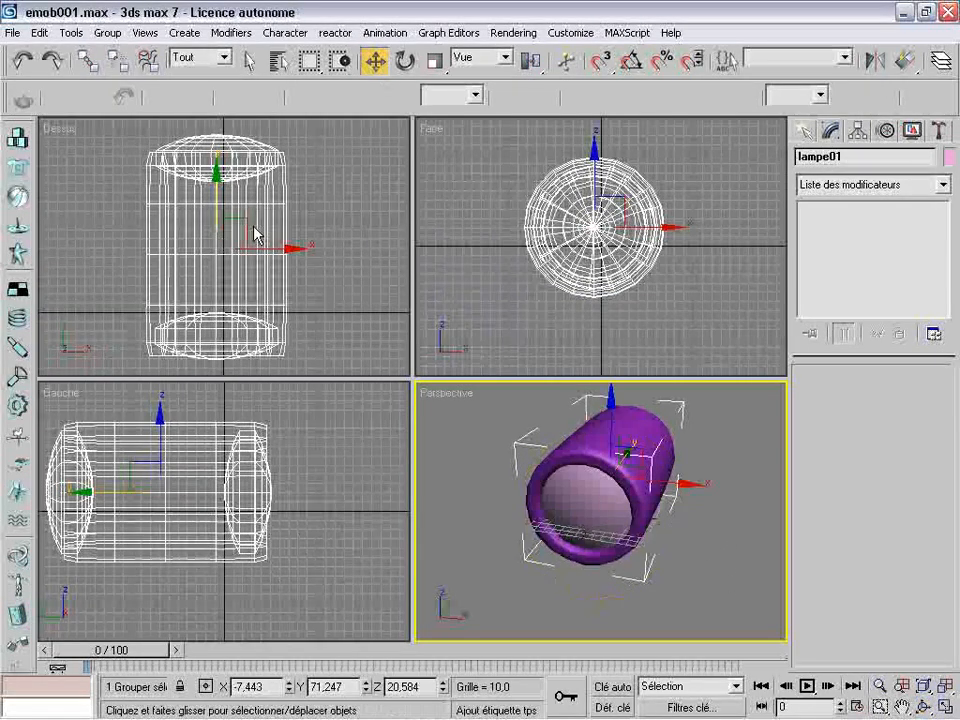
{"action": "left_click", "coordinate": [328, 208]}
{"action": "left_click", "coordinate": [231, 253]}
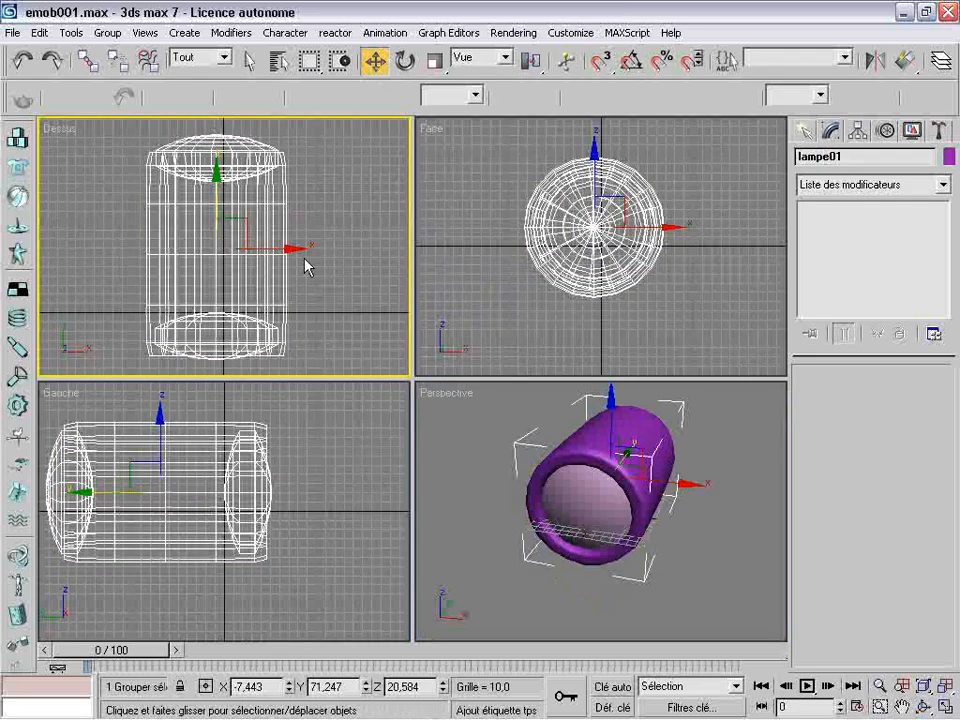
{"action": "left_click_drag", "start_coordinate": [250, 249], "coordinate": [80, 250]}
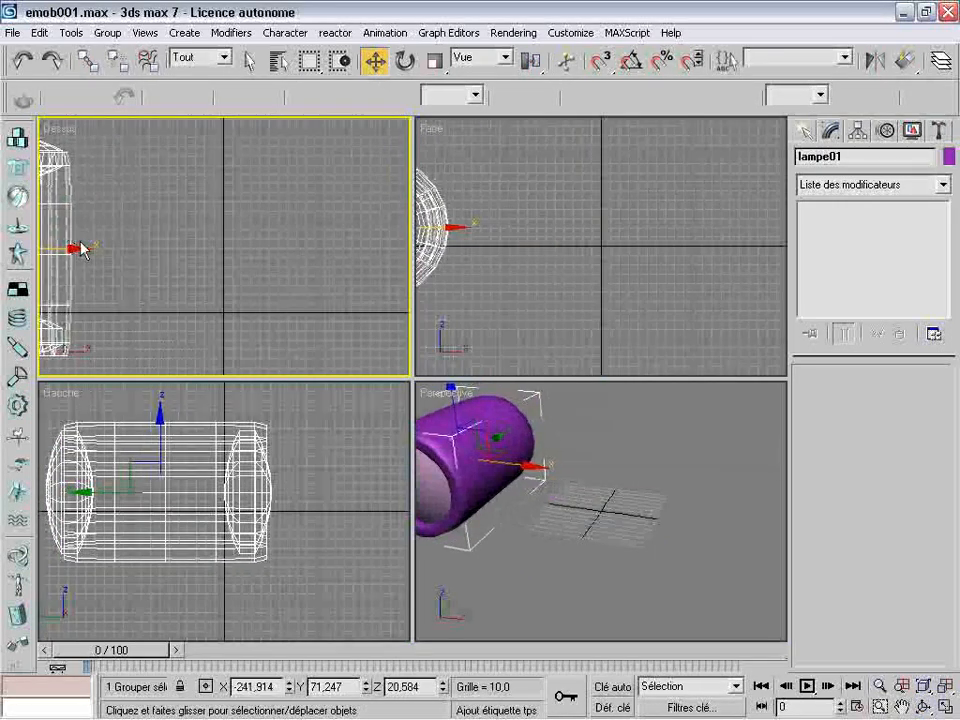
{"action": "left_click", "coordinate": [276, 330]}
{"action": "left_click", "coordinate": [265, 492]}
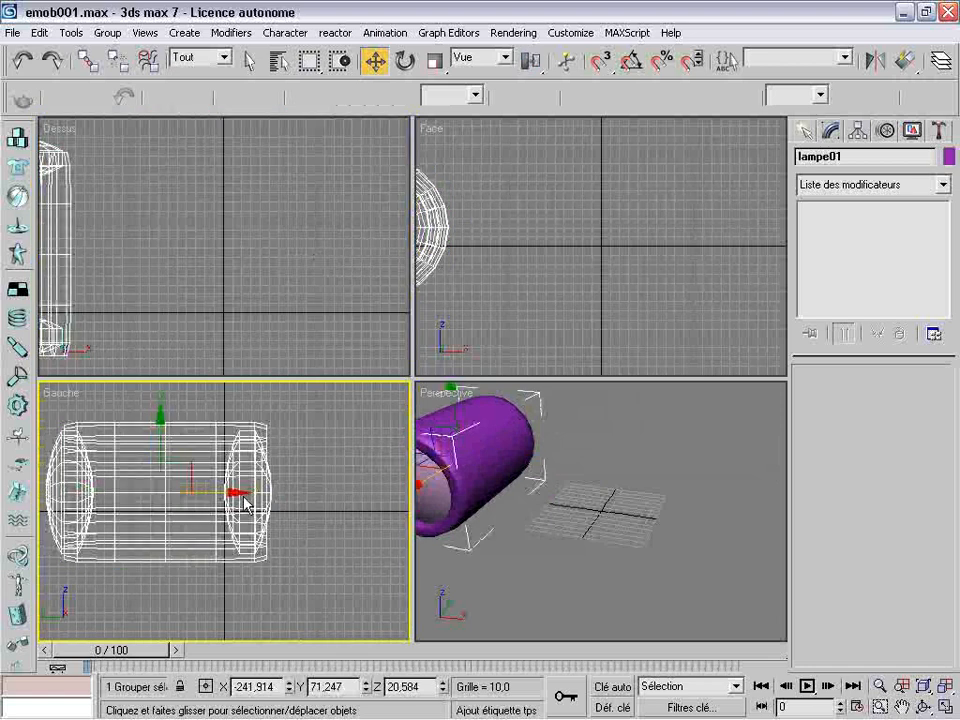
{"action": "left_click_drag", "start_coordinate": [237, 492], "coordinate": [60, 492]}
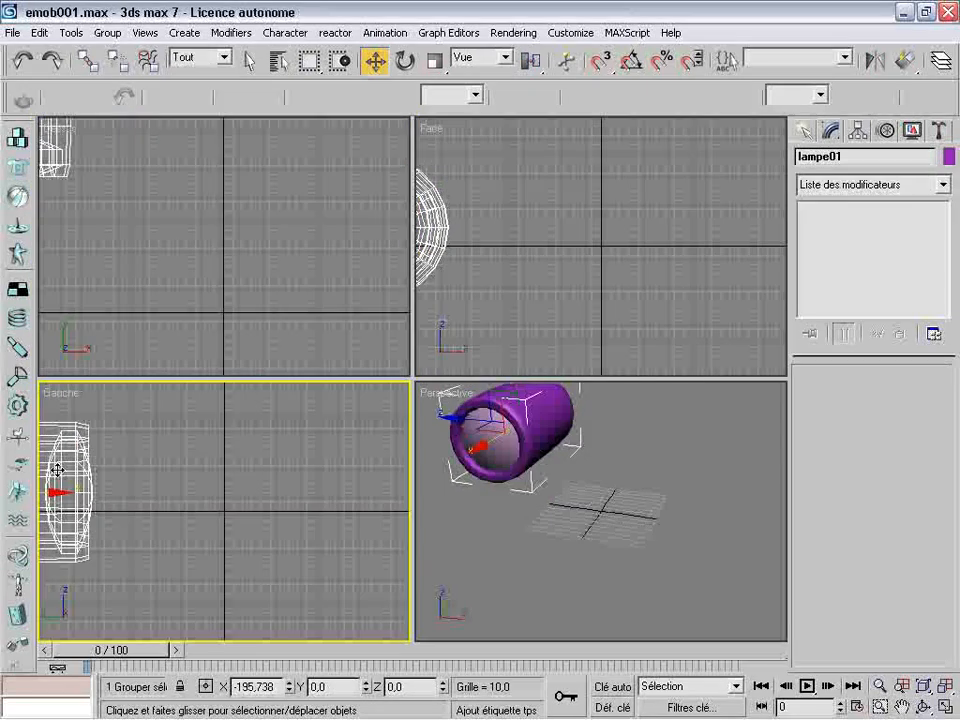
{"action": "left_click", "coordinate": [276, 283]}
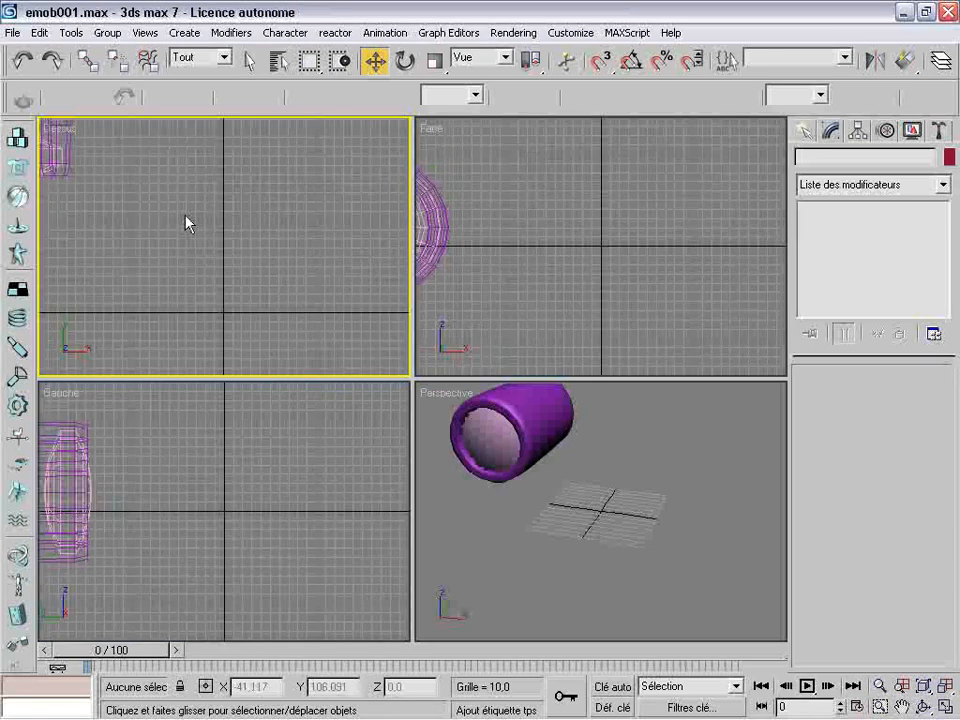
Clone the lamp group as a copy named "lampe02" and move it along X to about -6
{"action": "left_click", "coordinate": [62, 167]}
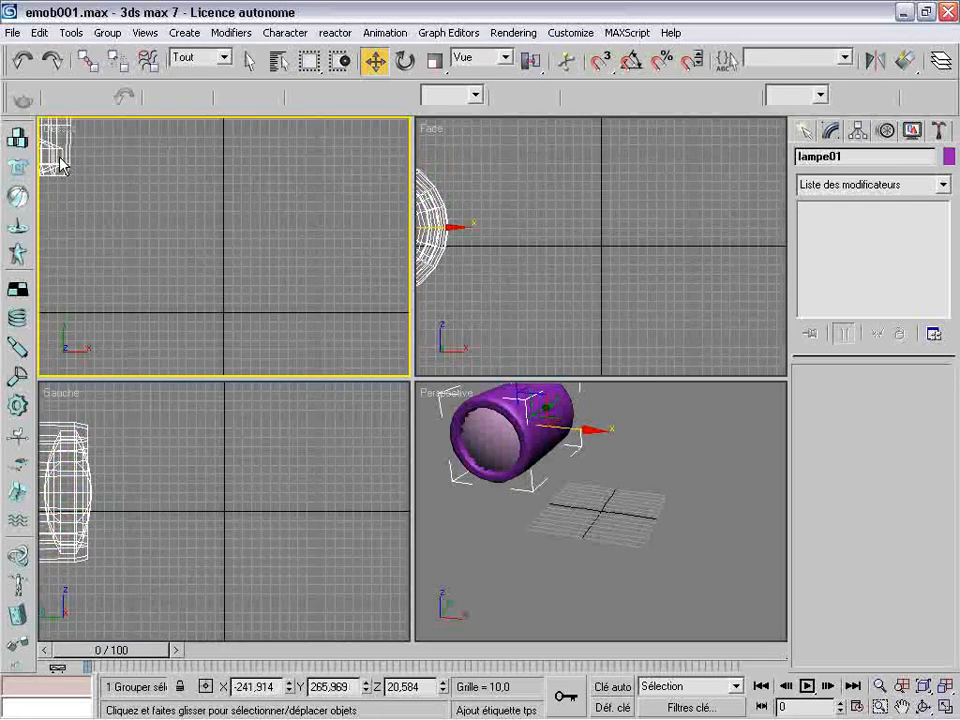
{"action": "left_click_drag", "start_coordinate": [62, 167], "coordinate": [60, 159], "text": "shift"}
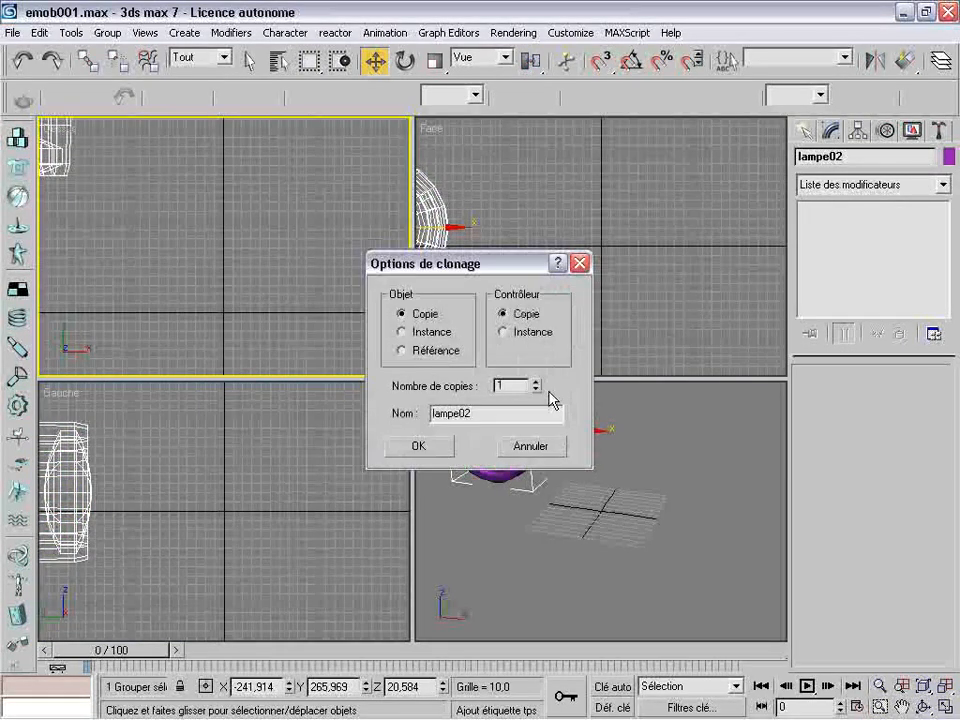
{"action": "left_click", "coordinate": [417, 451]}
{"action": "left_click_drag", "start_coordinate": [70, 163], "coordinate": [252, 166]}
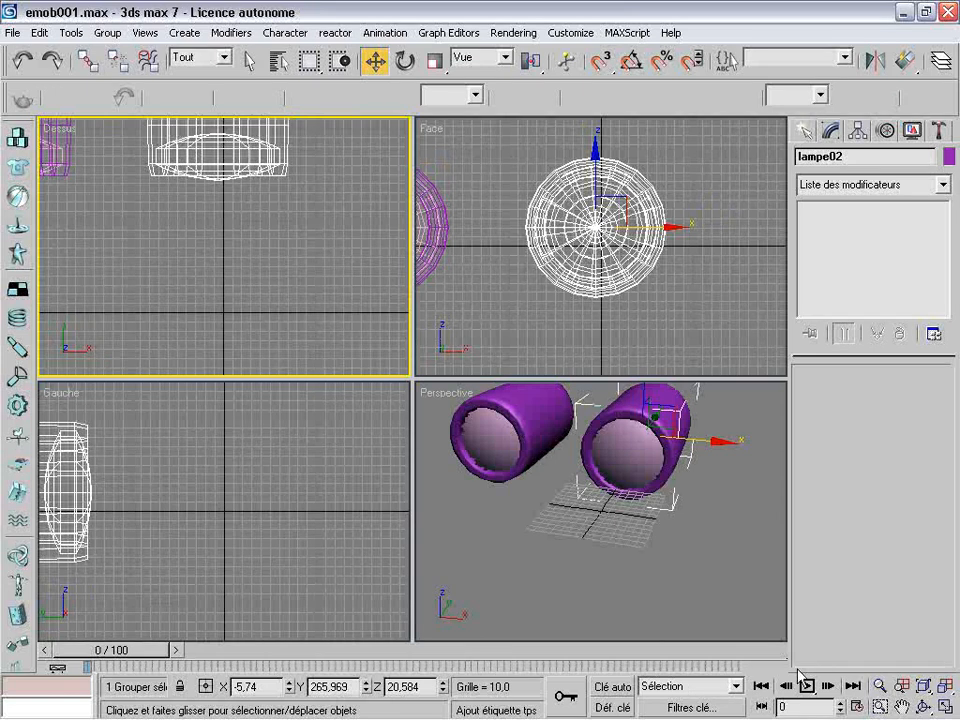
Bring lampe02 fully into the Dessus view and ungroup it into its separate objects
{"action": "left_click", "coordinate": [902, 706]}
{"action": "left_click_drag", "start_coordinate": [253, 193], "coordinate": [298, 349]}
{"action": "left_click_drag", "start_coordinate": [279, 212], "coordinate": [289, 232]}
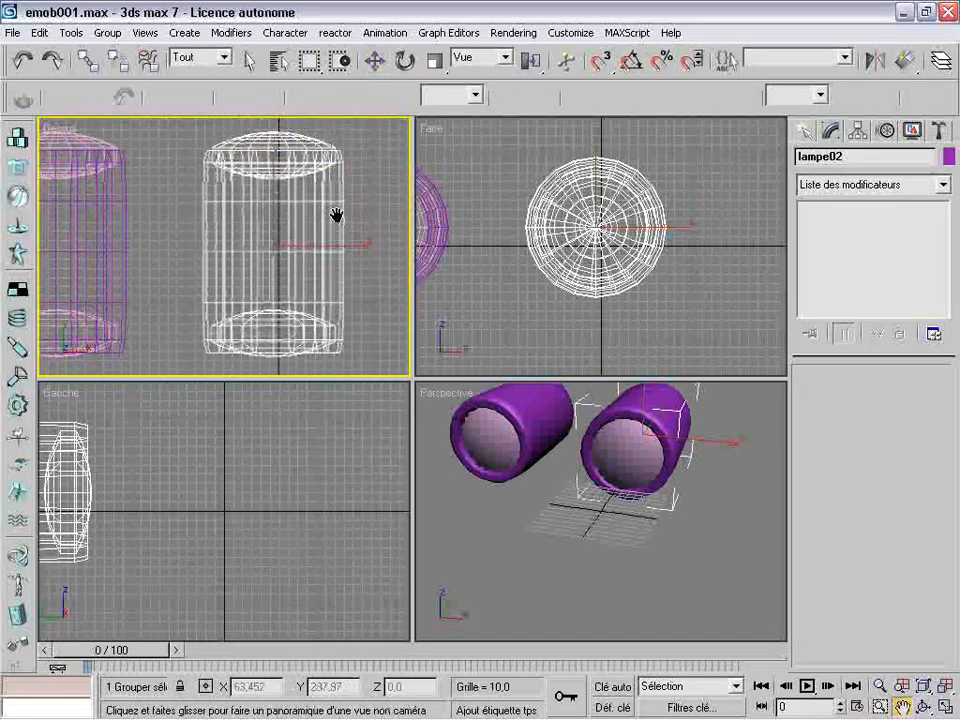
{"action": "left_click", "coordinate": [373, 63]}
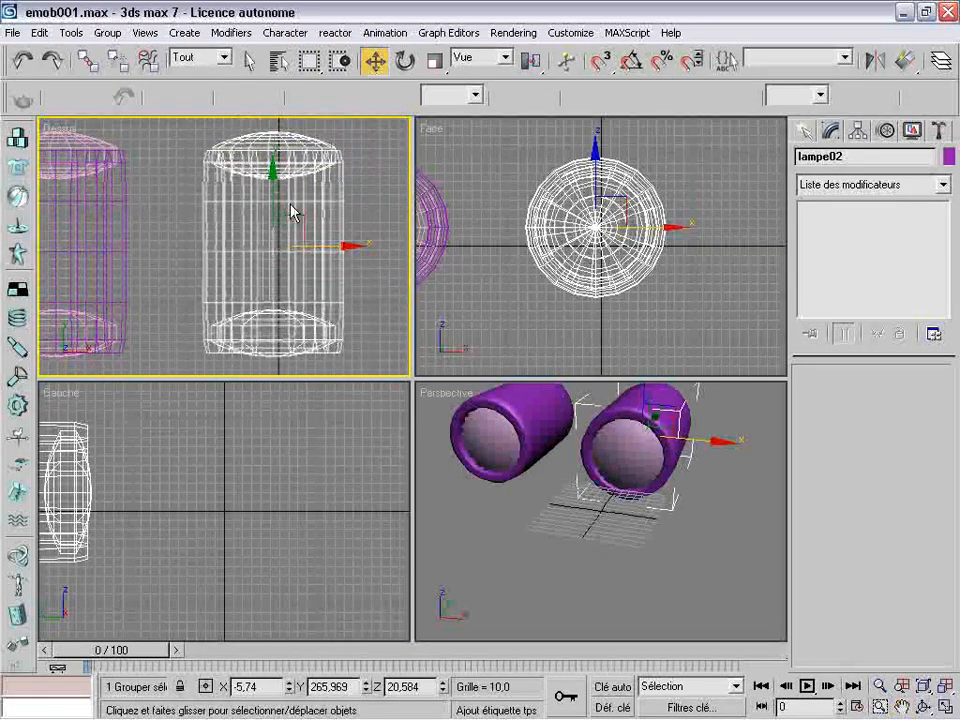
{"action": "left_click", "coordinate": [107, 33]}
{"action": "left_click", "coordinate": [148, 90]}
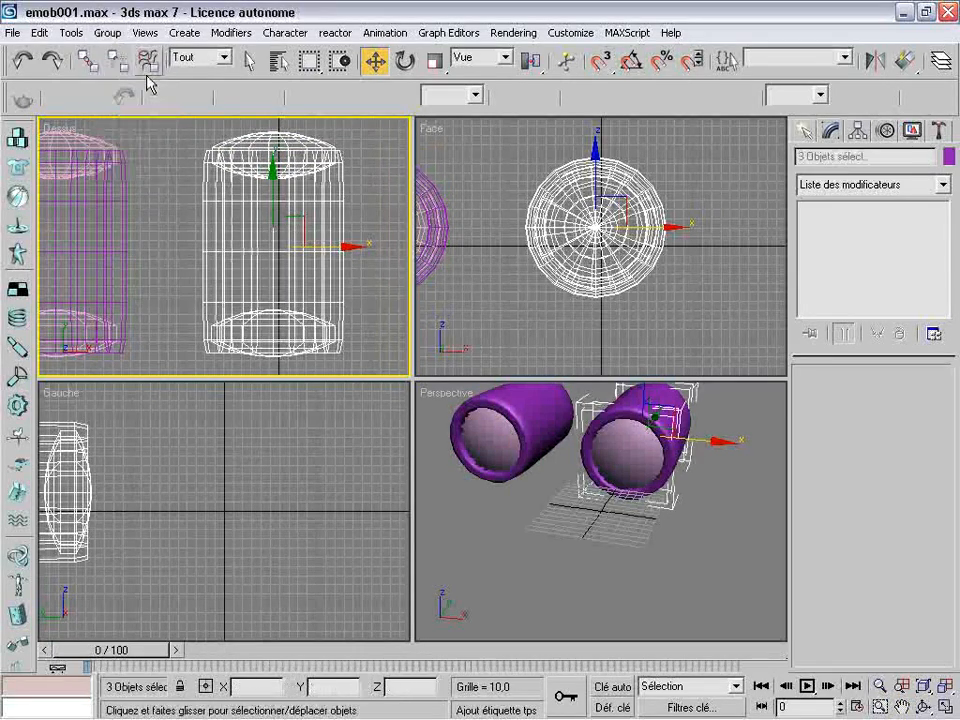
Delete the rear and front Citernes of the ungrouped copy, keeping only its tube
{"action": "left_click", "coordinate": [386, 189]}
{"action": "left_click", "coordinate": [322, 175]}
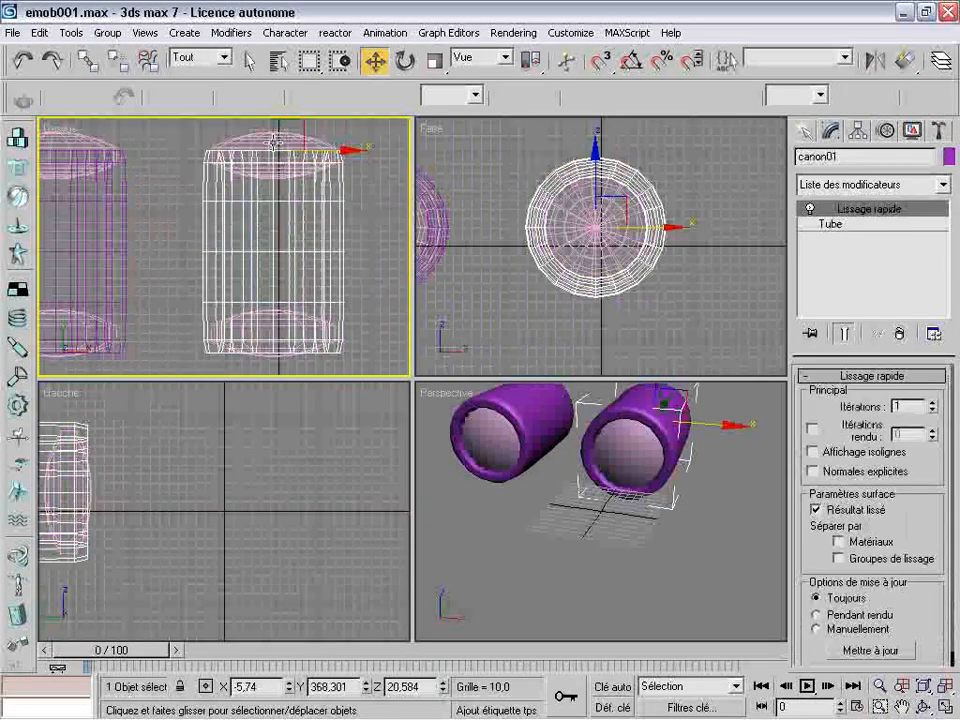
{"action": "left_click", "coordinate": [273, 142]}
{"action": "key", "text": "Delete"}
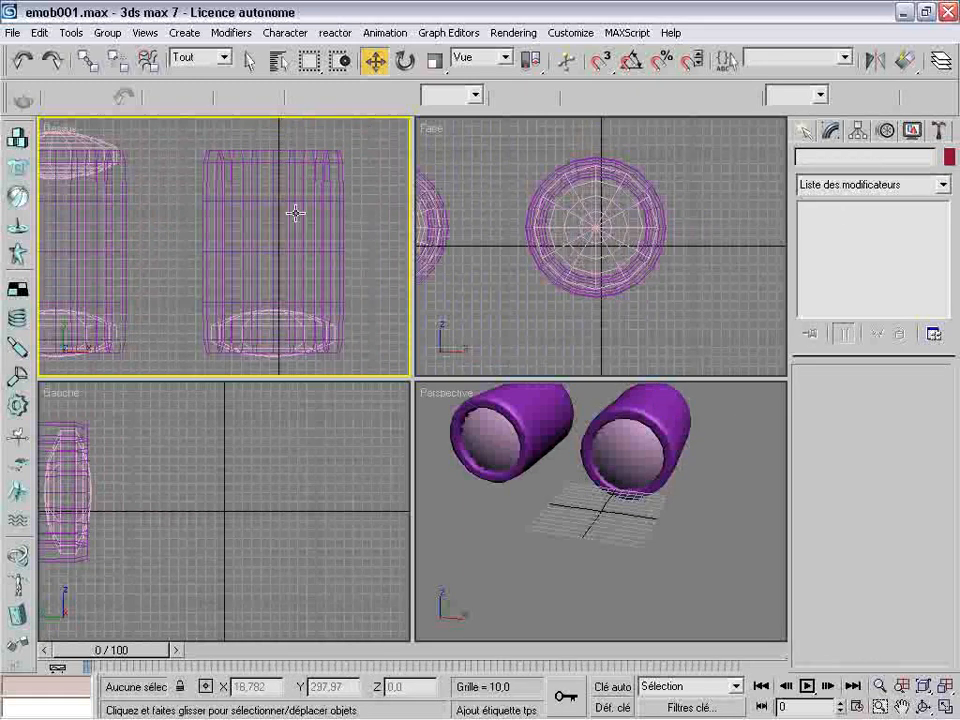
{"action": "left_click", "coordinate": [273, 360]}
{"action": "key", "text": "Delete"}
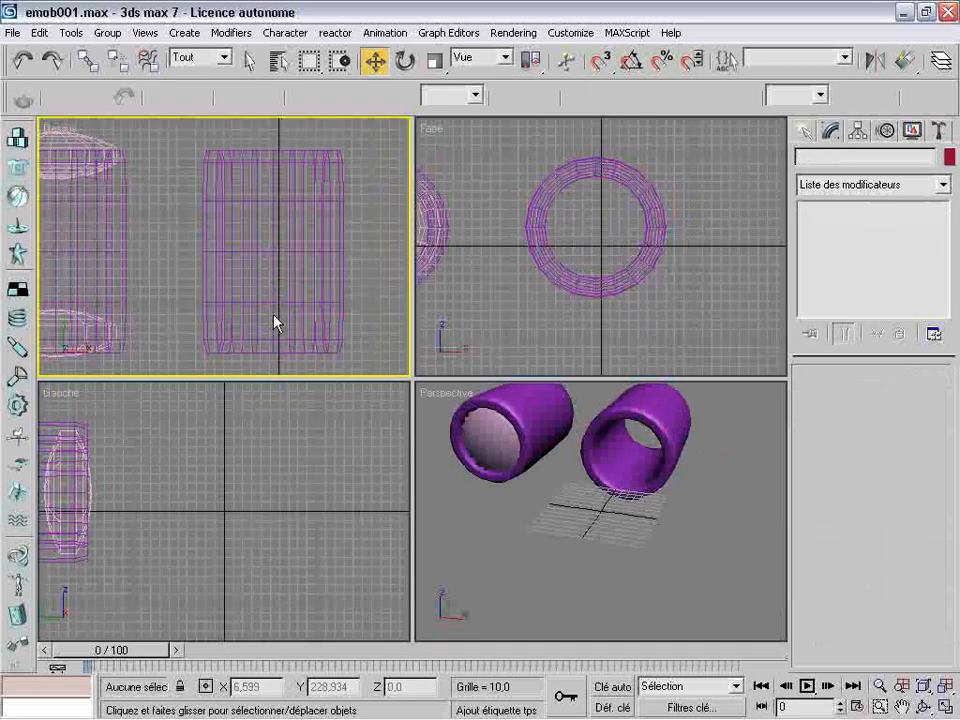
Turn on slicing (Sectionner) for the copied tube canon01 and set its starting angle to 130
{"action": "left_click", "coordinate": [298, 257]}
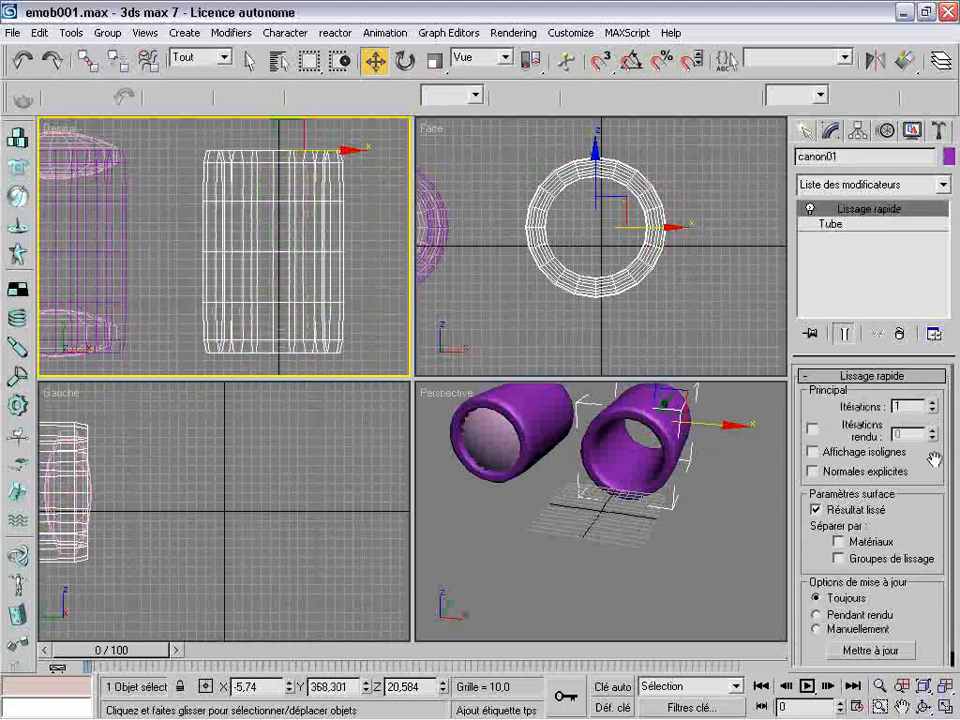
{"action": "left_click", "coordinate": [828, 224]}
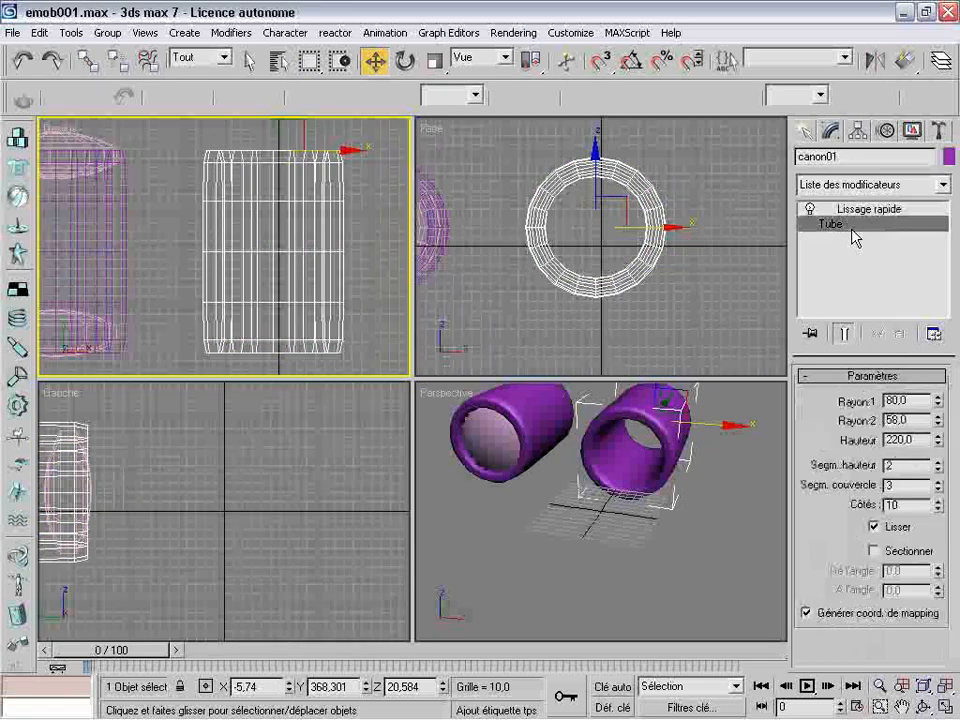
{"action": "left_click", "coordinate": [874, 551]}
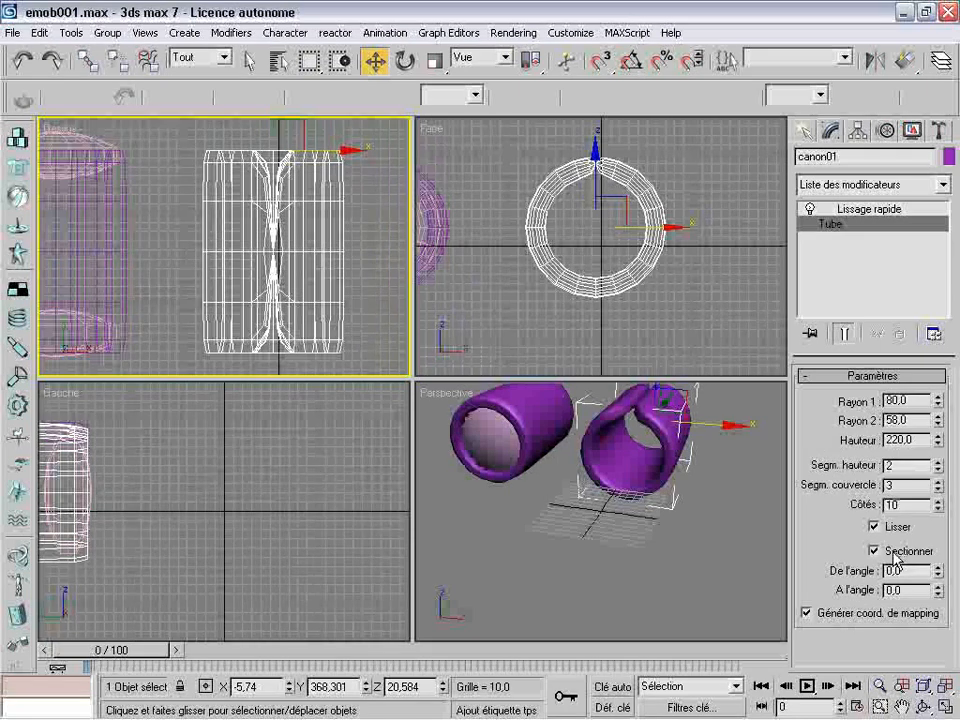
{"action": "left_click_drag", "start_coordinate": [940, 571], "coordinate": [940, 540]}
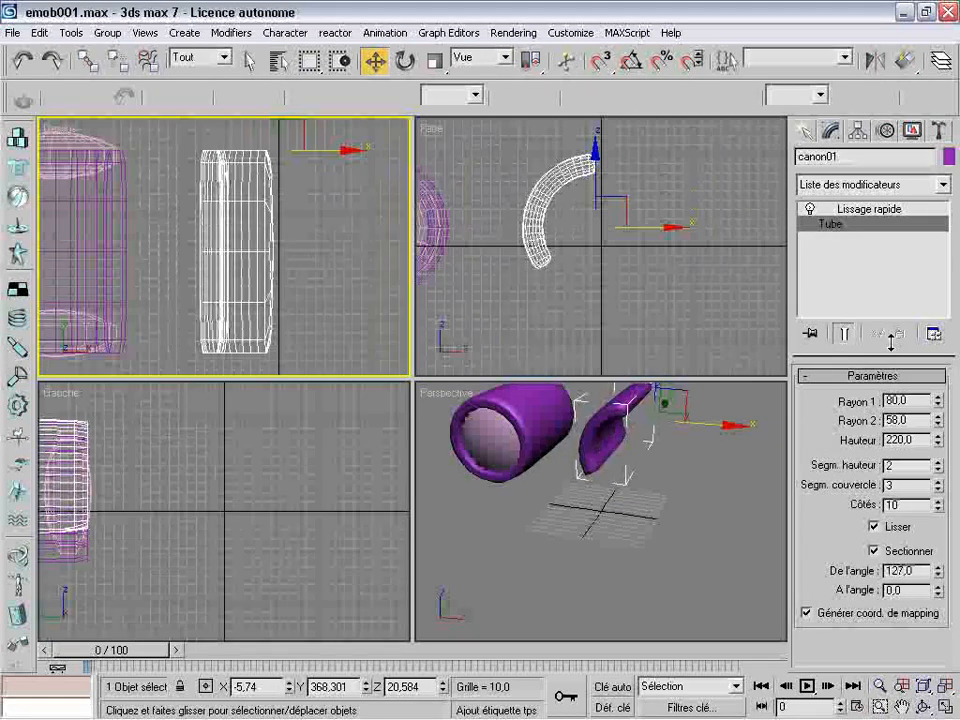
{"action": "double_click", "coordinate": [917, 569]}
{"action": "type", "text": "1"}
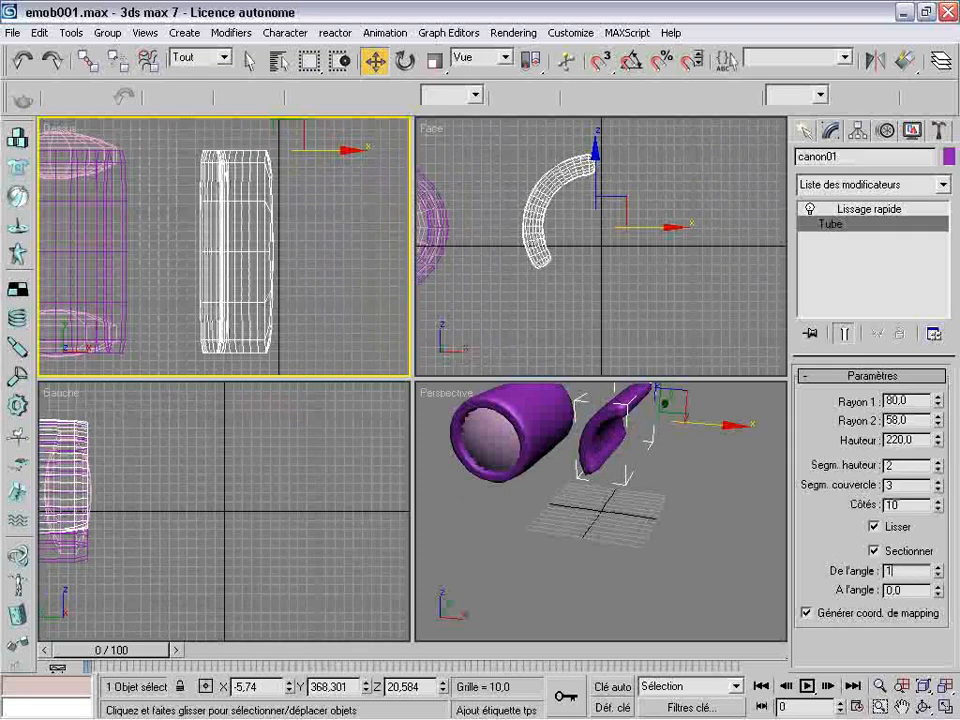
{"action": "type", "text": "30"}
{"action": "key", "text": "Return"}
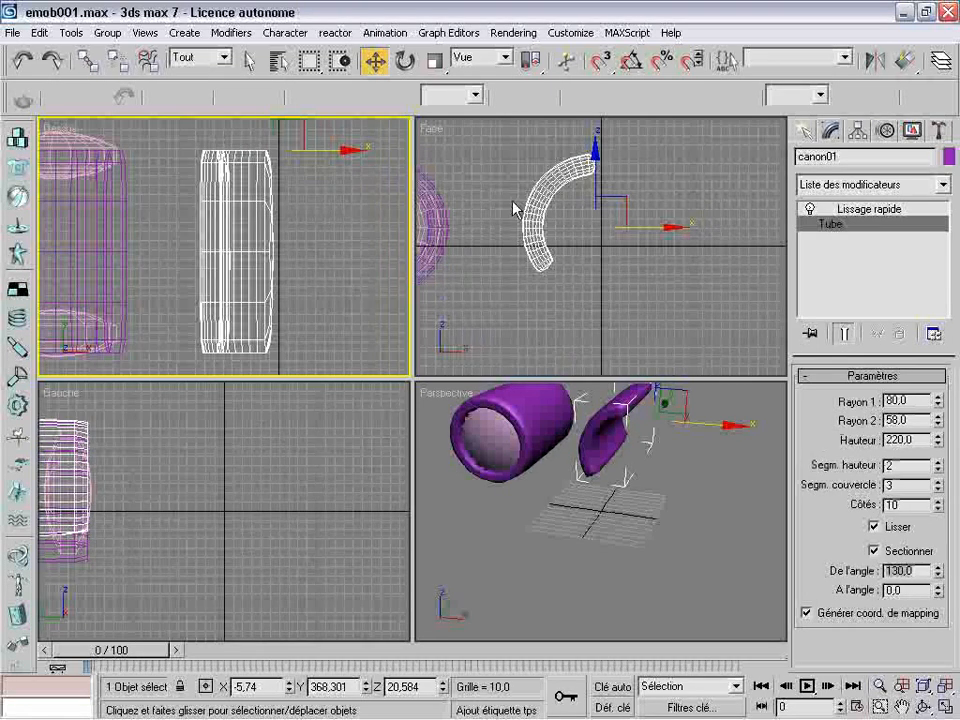
Orbit the Perspective view around the sliced tube and move the tube along X to about 157
{"action": "left_click", "coordinate": [597, 407]}
{"action": "left_click", "coordinate": [924, 707]}
{"action": "left_click", "coordinate": [902, 707]}
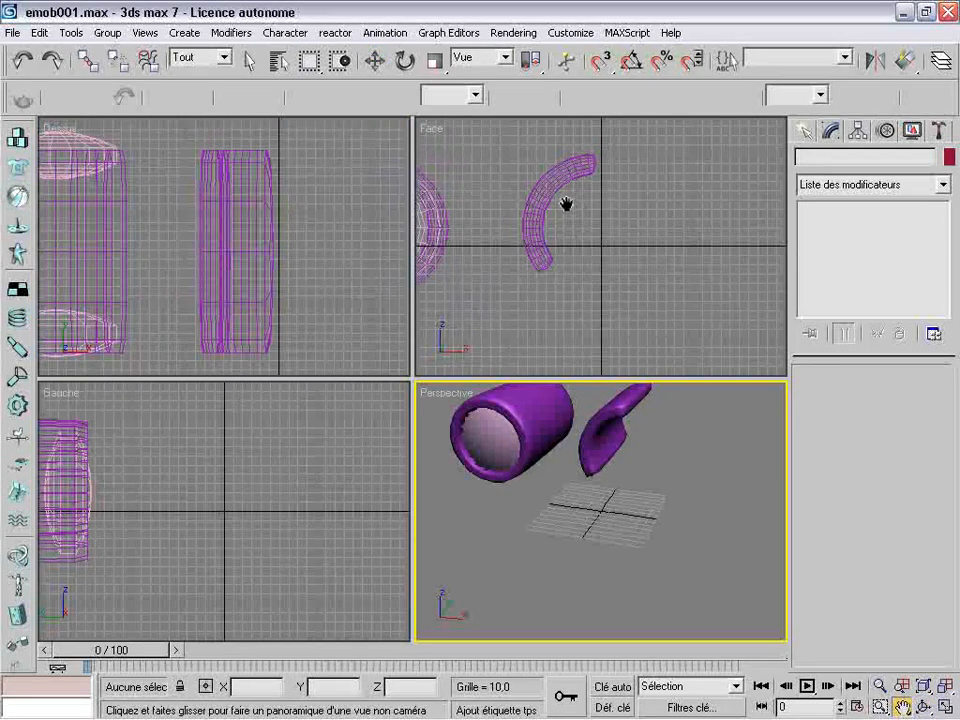
{"action": "left_click_drag", "start_coordinate": [565, 204], "coordinate": [585, 230]}
{"action": "left_click_drag", "start_coordinate": [593, 440], "coordinate": [608, 515]}
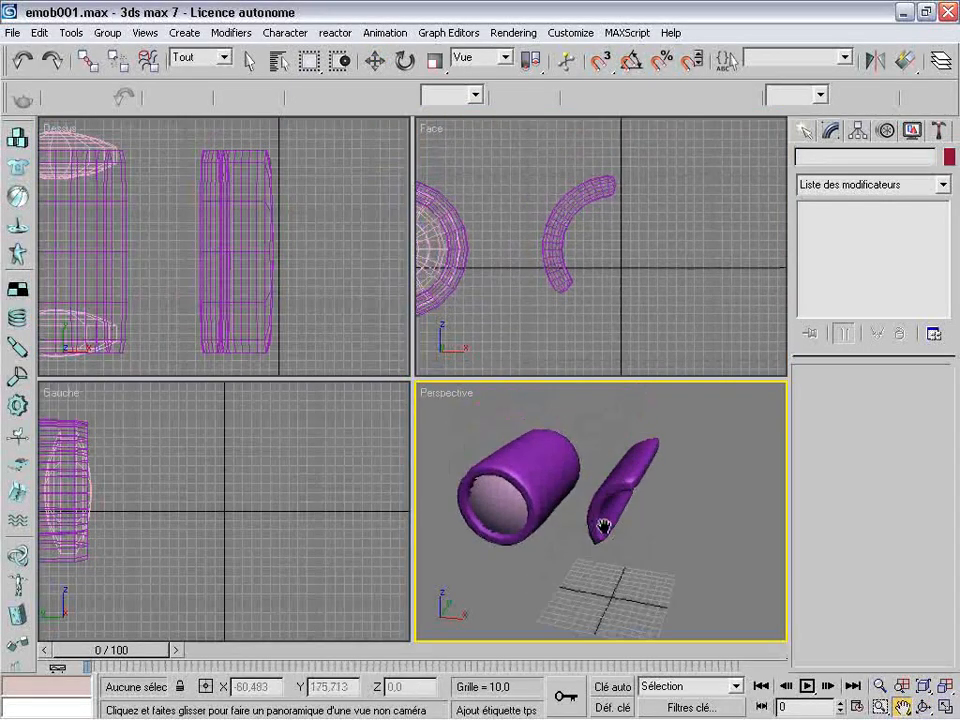
{"action": "left_click", "coordinate": [920, 705]}
{"action": "left_click_drag", "start_coordinate": [703, 516], "coordinate": [754, 493]}
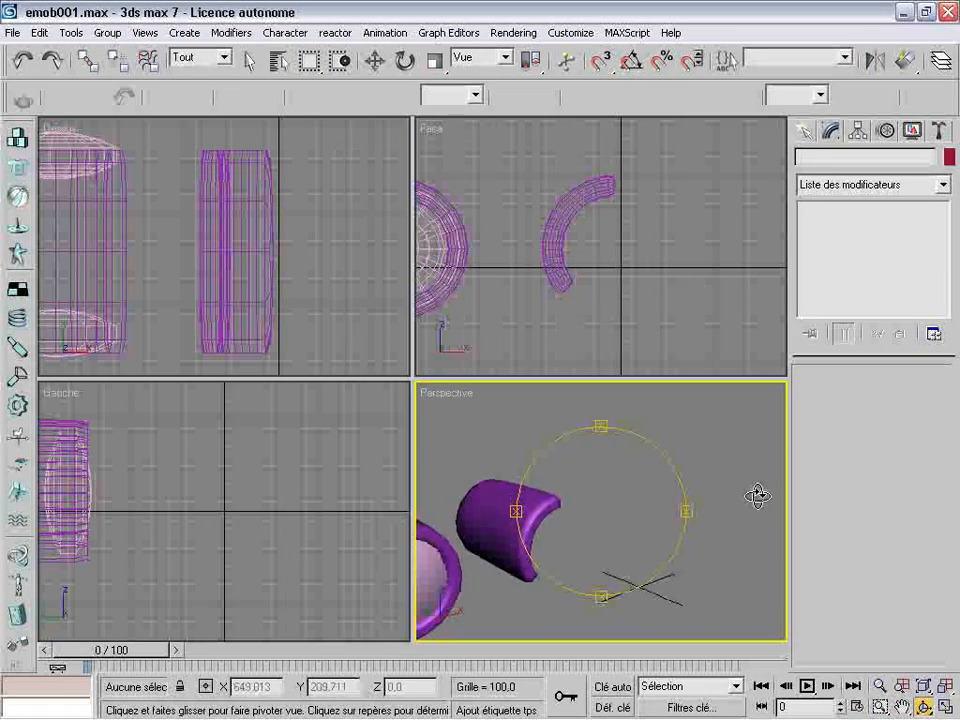
{"action": "left_click", "coordinate": [375, 60]}
{"action": "left_click", "coordinate": [548, 488]}
{"action": "left_click_drag", "start_coordinate": [545, 498], "coordinate": [620, 496]}
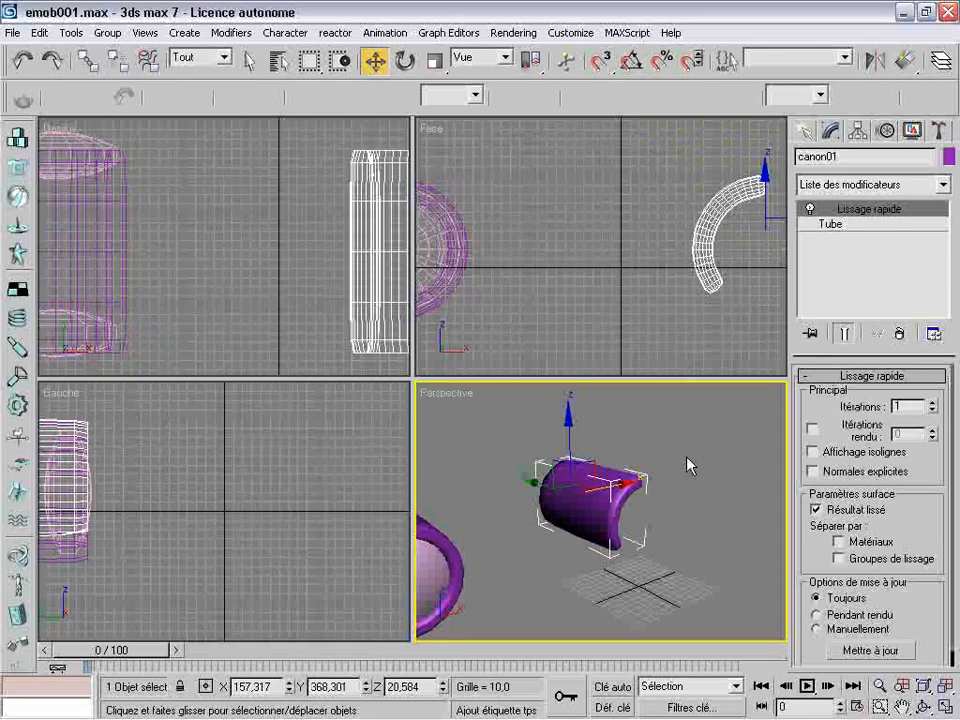
Increase the sliced tube's height to about 301.4 and its Rayon 2 to about 67.28
{"action": "left_click", "coordinate": [834, 225]}
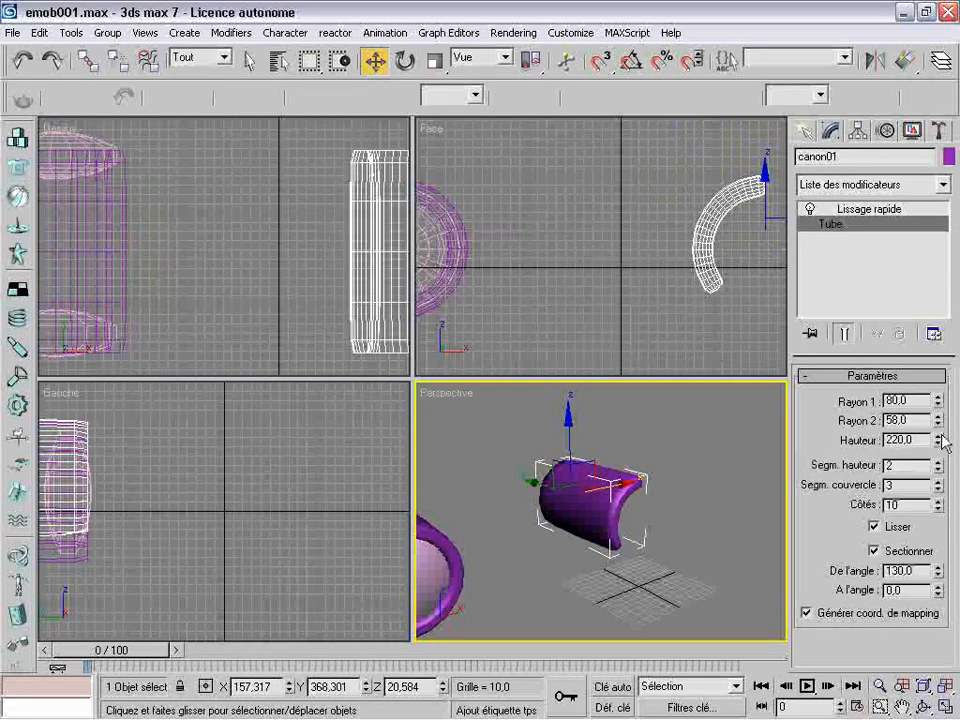
{"action": "left_click_drag", "start_coordinate": [941, 443], "coordinate": [937, 405]}
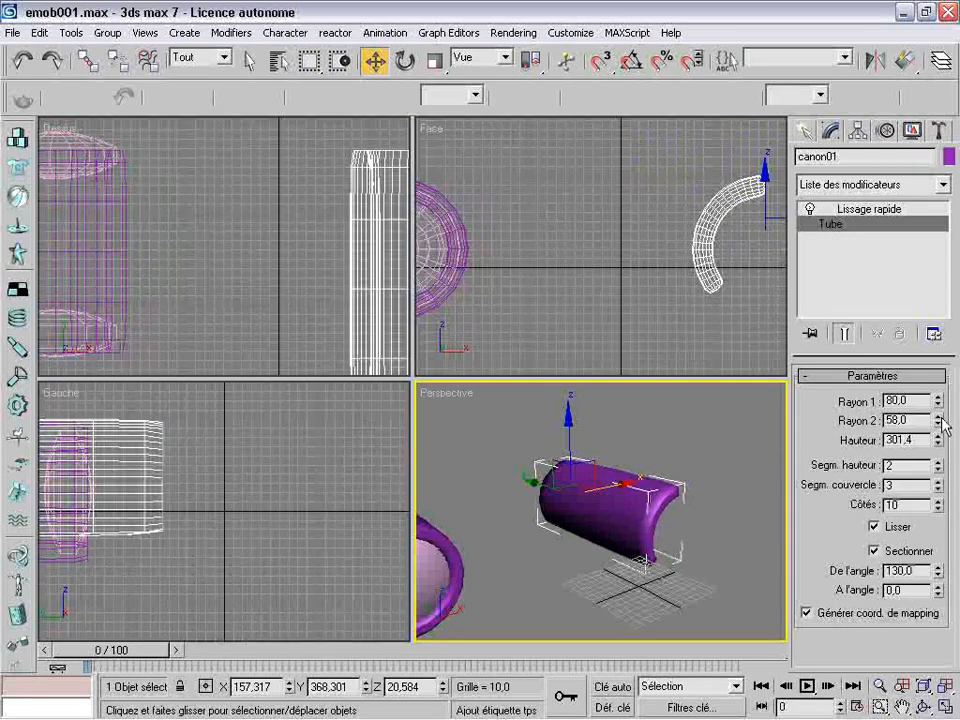
{"action": "left_click_drag", "start_coordinate": [940, 422], "coordinate": [938, 401]}
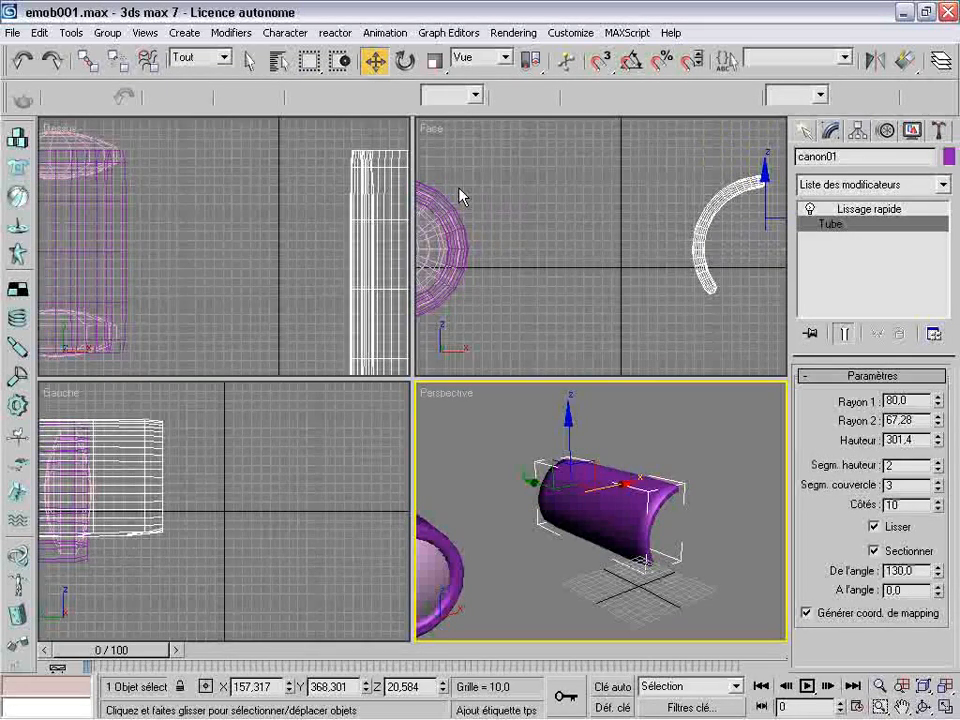
Move the sliced tube in the Dessus view to about X 47 and Y 397
{"action": "left_click", "coordinate": [371, 264]}
{"action": "left_click_drag", "start_coordinate": [381, 257], "coordinate": [269, 236]}
{"action": "scroll", "coordinate": [325, 295], "scroll_direction": "up", "scroll_amount": 1}
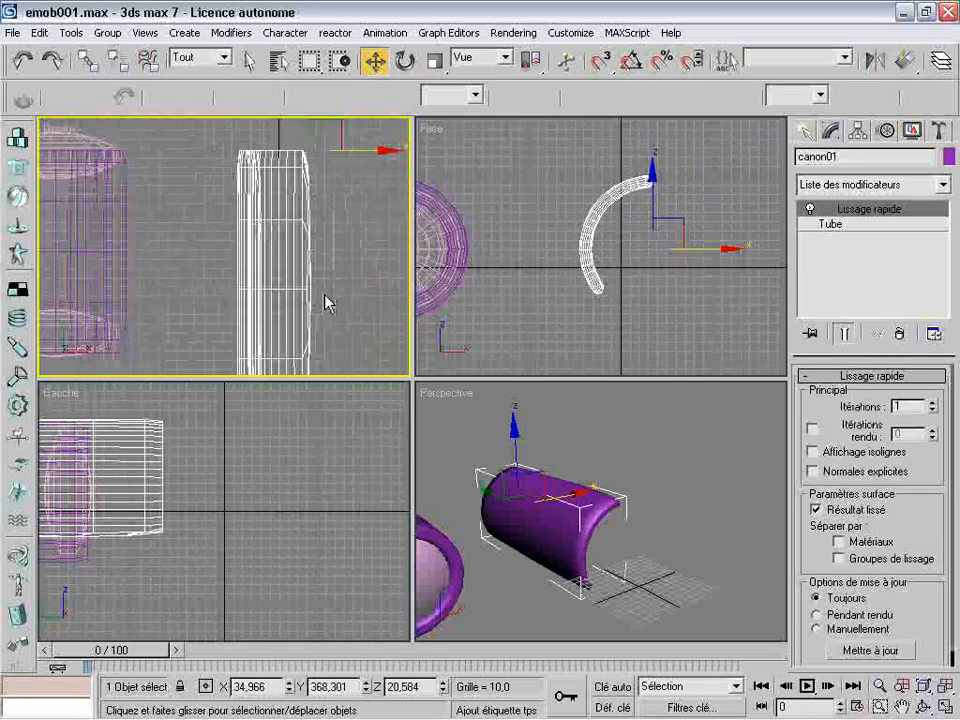
{"action": "scroll", "coordinate": [325, 295], "scroll_direction": "down", "scroll_amount": 2}
{"action": "left_click_drag", "start_coordinate": [268, 287], "coordinate": [267, 286]}
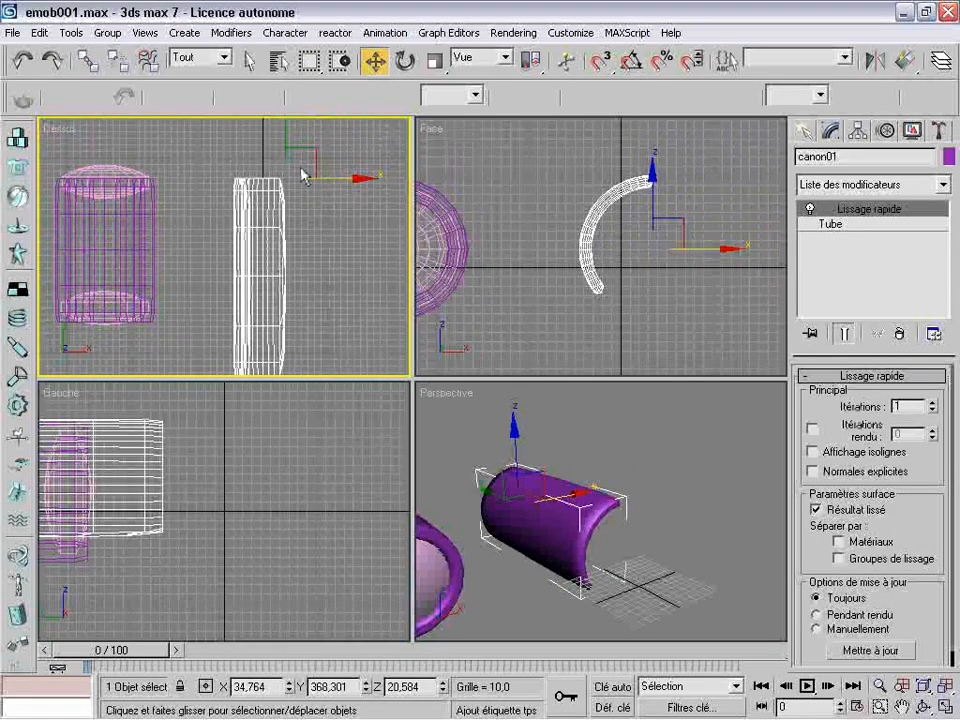
{"action": "left_click_drag", "start_coordinate": [300, 156], "coordinate": [318, 128]}
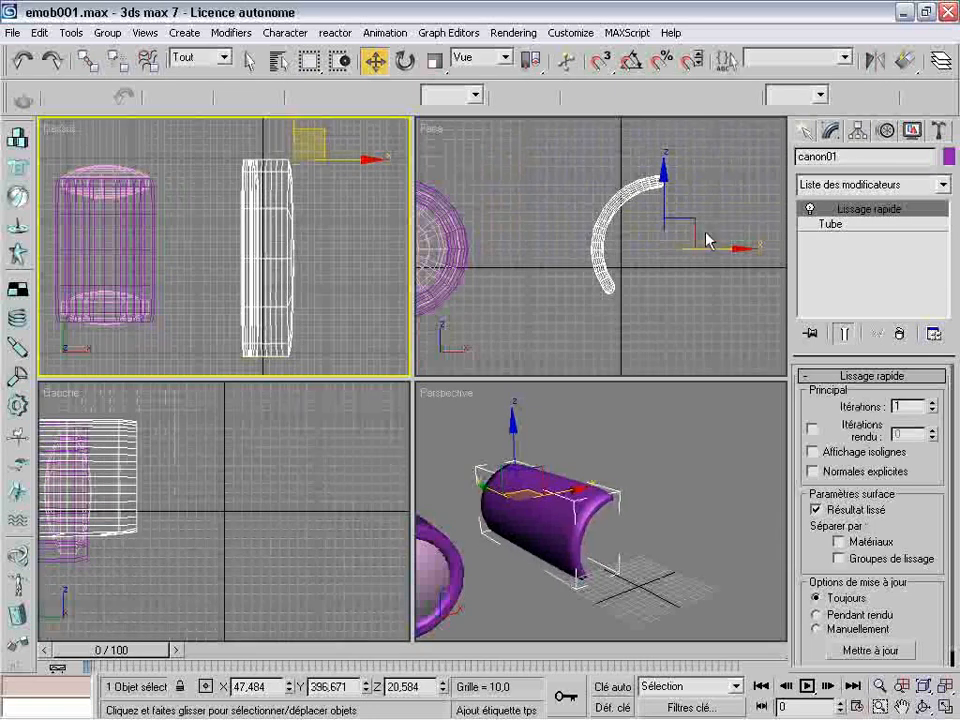
Create a standard sphere with a radius of about 16.5 in the Gauche view, away from the tubes
{"action": "left_click", "coordinate": [806, 133]}
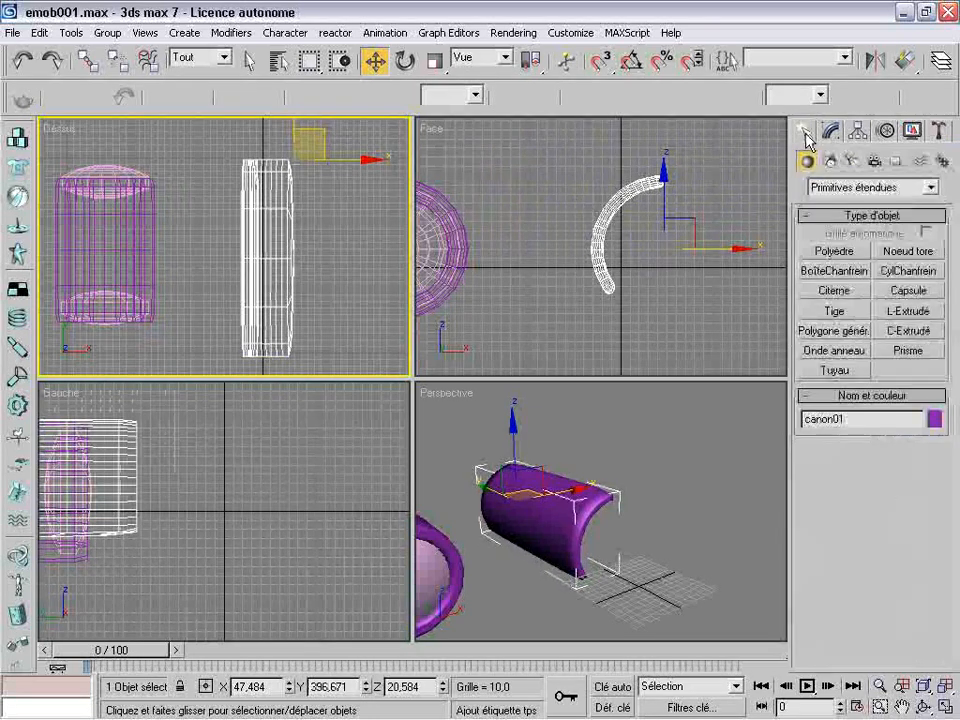
{"action": "left_click", "coordinate": [875, 187]}
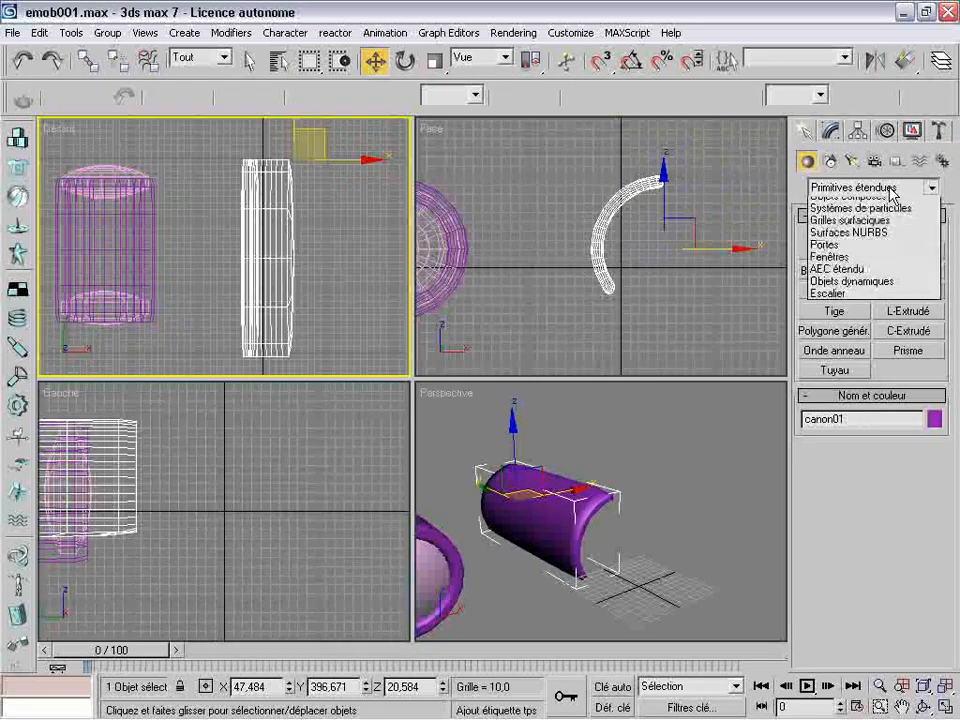
{"action": "left_click", "coordinate": [880, 206]}
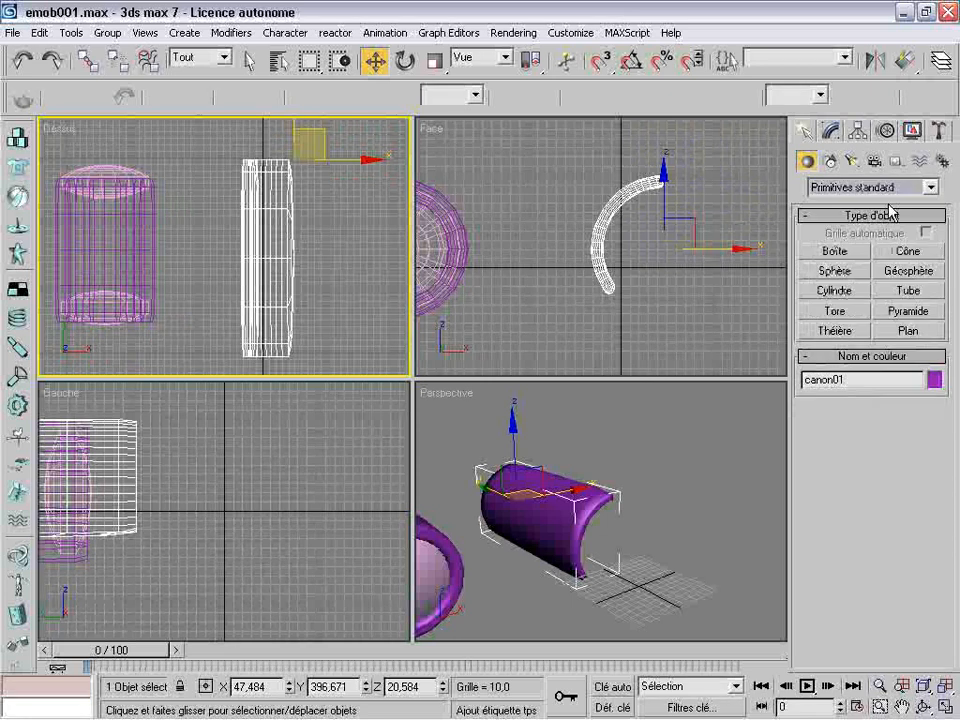
{"action": "left_click", "coordinate": [840, 272]}
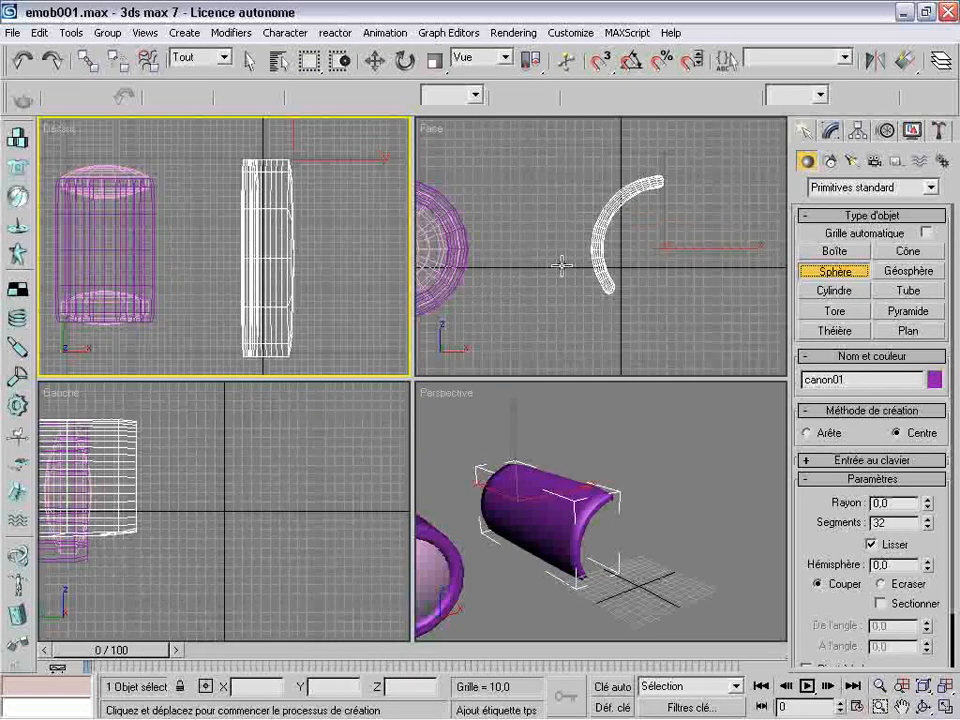
{"action": "left_click_drag", "start_coordinate": [305, 492], "coordinate": [321, 492]}
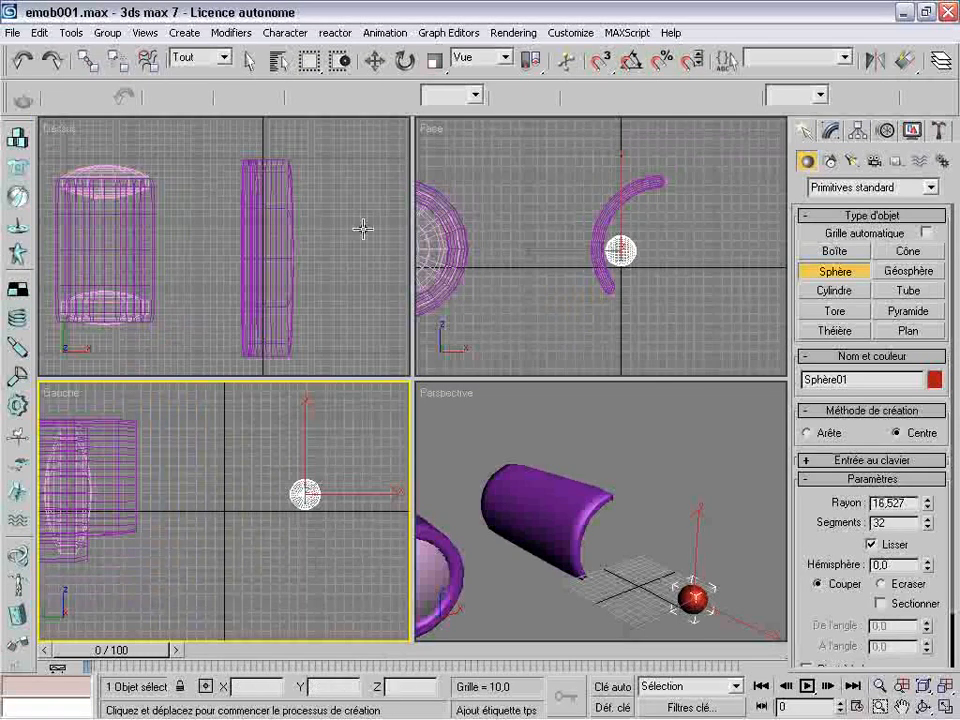
Make two copies of the sphere and line them up beside it at about Y -45 and Y 2
{"action": "left_click", "coordinate": [374, 61]}
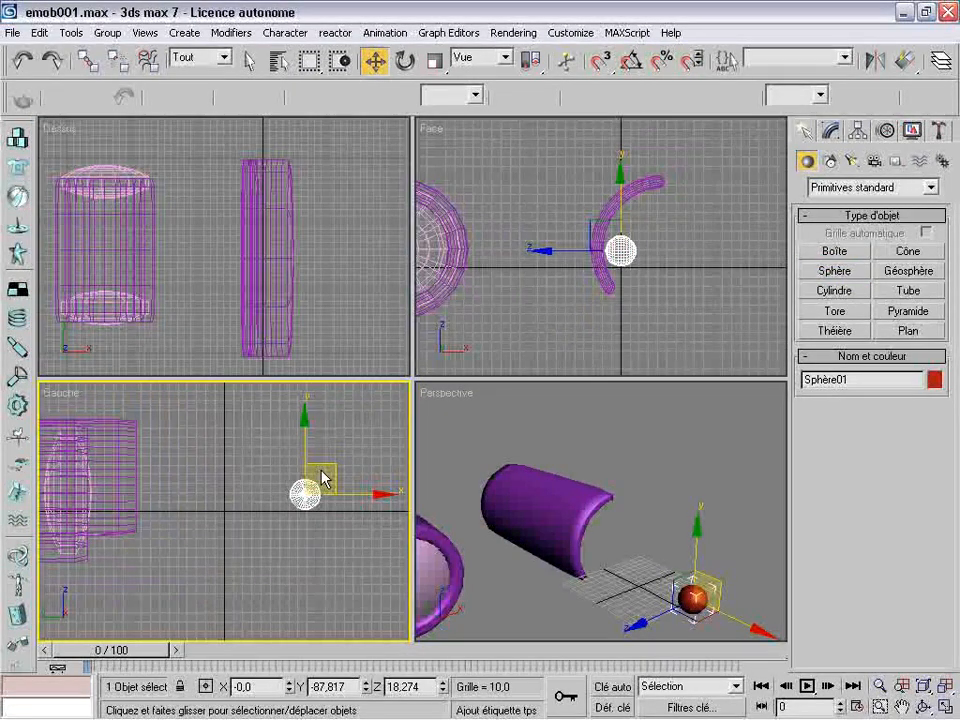
{"action": "key", "text": "ctrl+v"}
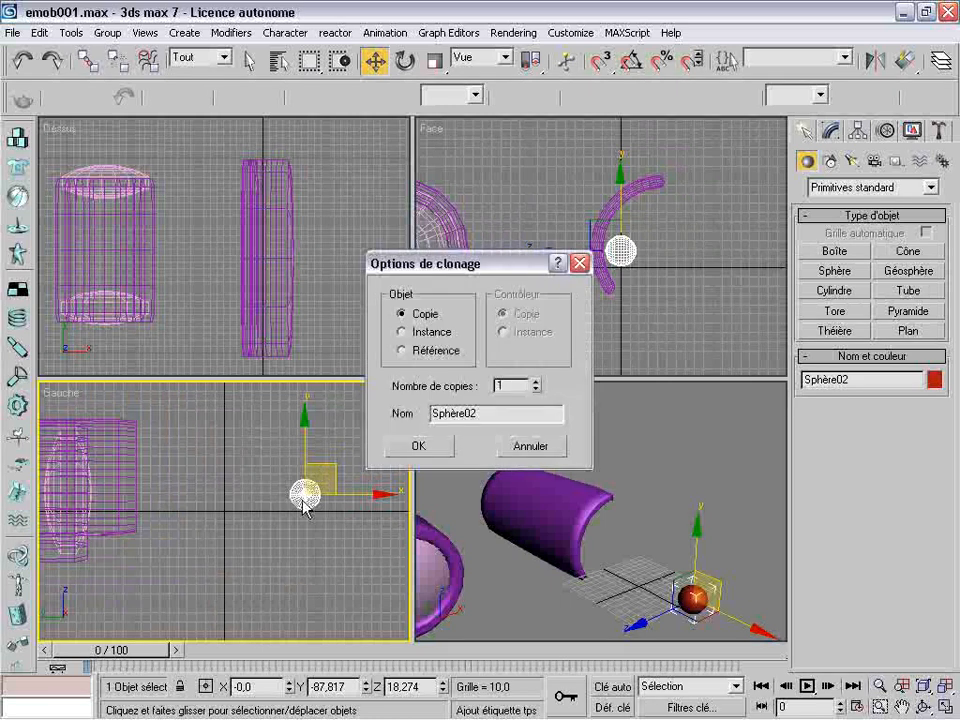
{"action": "left_click", "coordinate": [418, 446]}
{"action": "left_click_drag", "start_coordinate": [381, 493], "coordinate": [338, 494]}
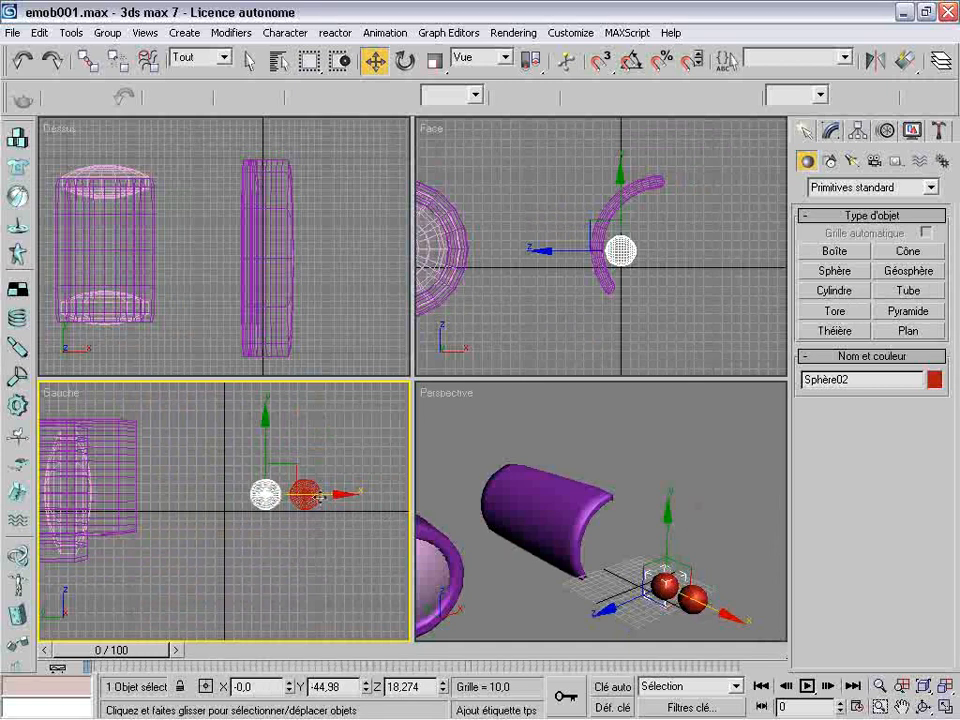
{"action": "key", "text": "ctrl+v"}
{"action": "key", "text": "Return"}
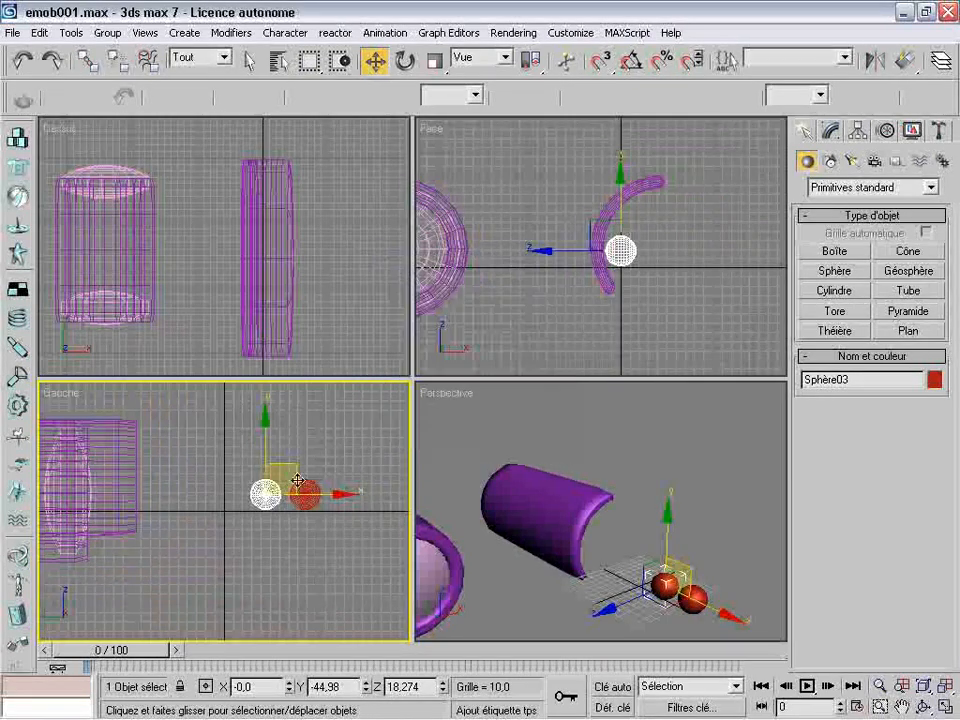
{"action": "left_click_drag", "start_coordinate": [345, 494], "coordinate": [302, 494]}
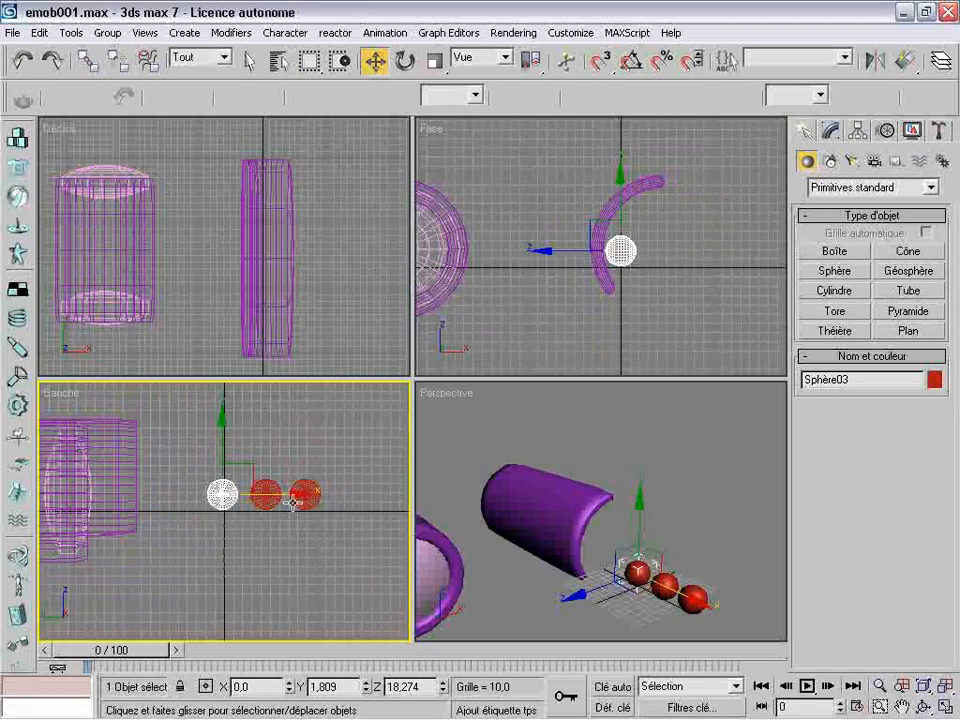
Clone all three spheres as copies and offset them diagonally to form a staggered second row above
{"action": "left_click_drag", "start_coordinate": [336, 467], "coordinate": [336, 467]}
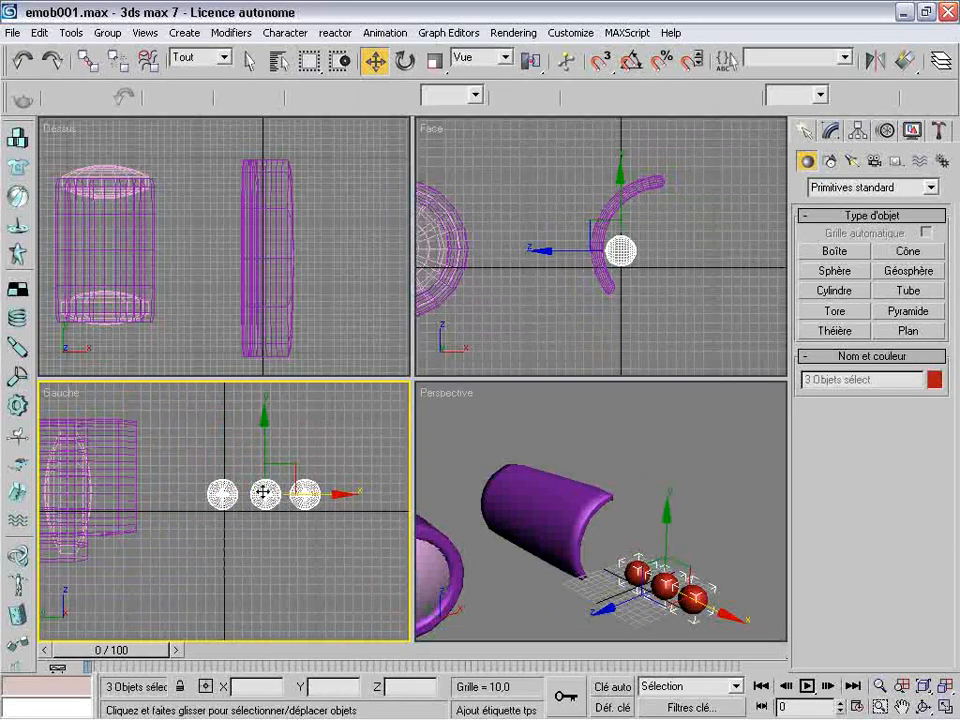
{"action": "left_click_drag", "start_coordinate": [264, 493], "coordinate": [264, 493], "text": "shift"}
{"action": "left_click", "coordinate": [417, 447]}
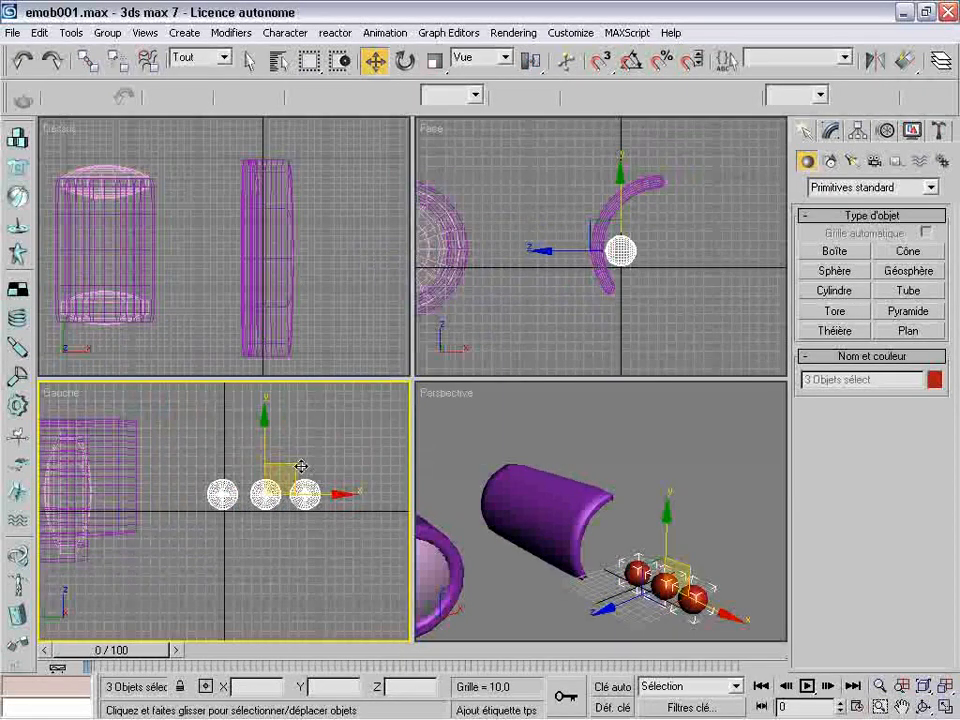
{"action": "left_click_drag", "start_coordinate": [294, 466], "coordinate": [316, 432]}
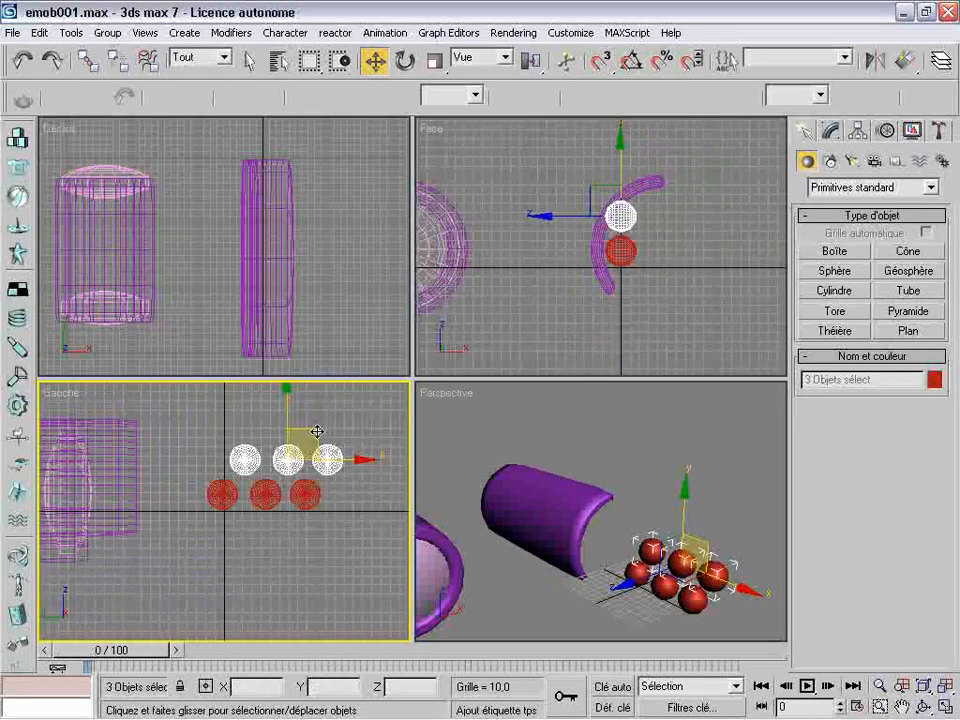
Delete the outermost sphere of the upper row, farthest from the tubes, keeping two above three
{"action": "left_click", "coordinate": [346, 533]}
{"action": "left_click", "coordinate": [331, 462]}
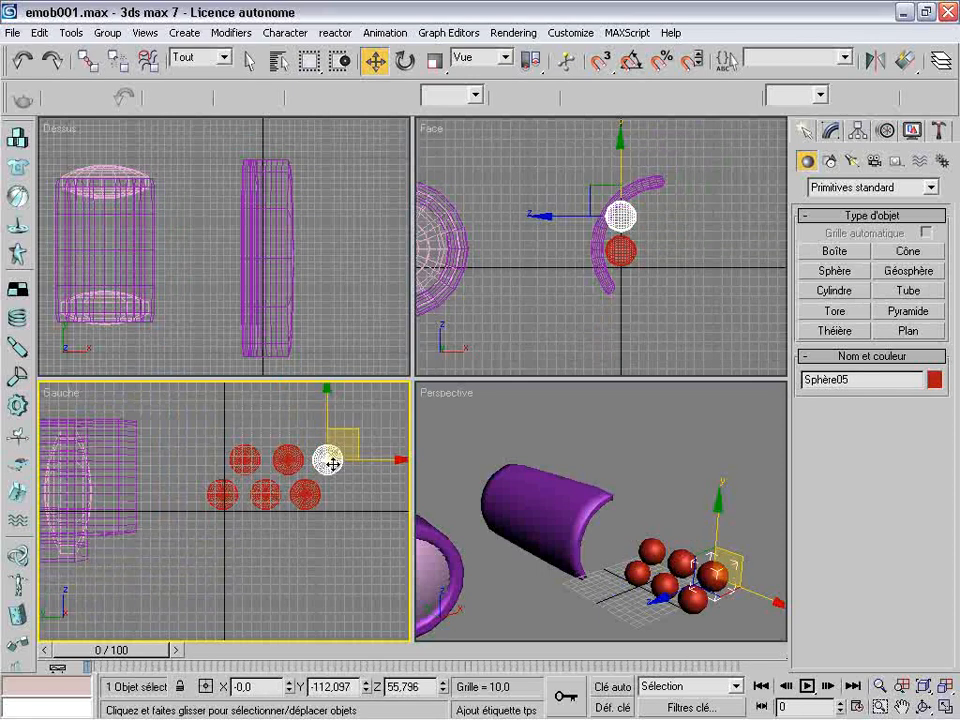
{"action": "key", "text": "Delete"}
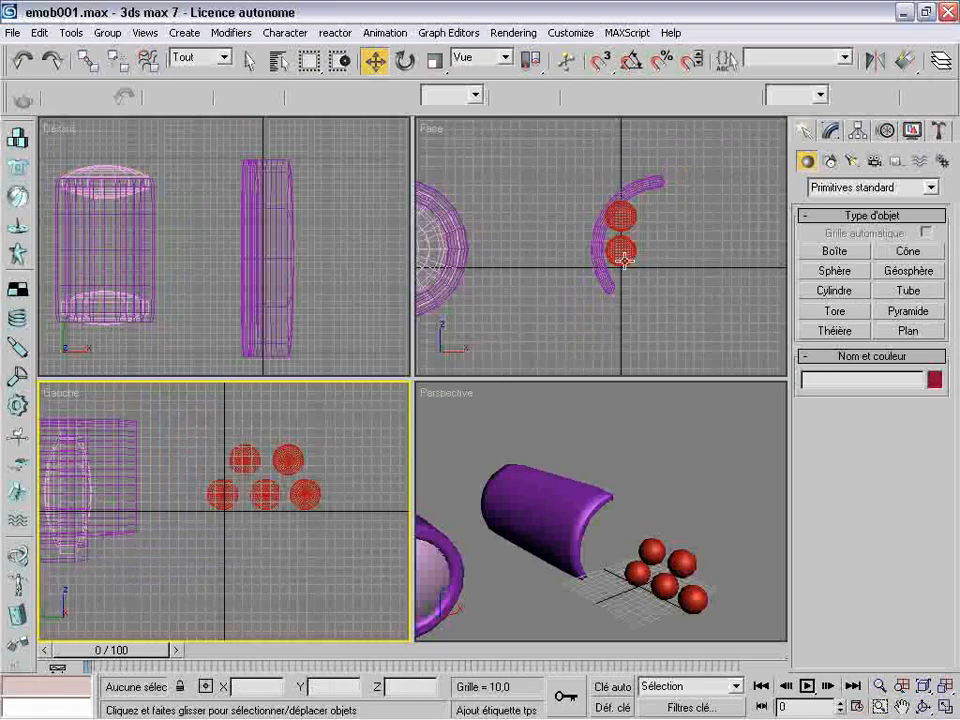
Move the sliced tube in the Face view to about X 83, Z 10 and rotate it about 25 degrees so its opening faces sideways
{"action": "left_click", "coordinate": [605, 296]}
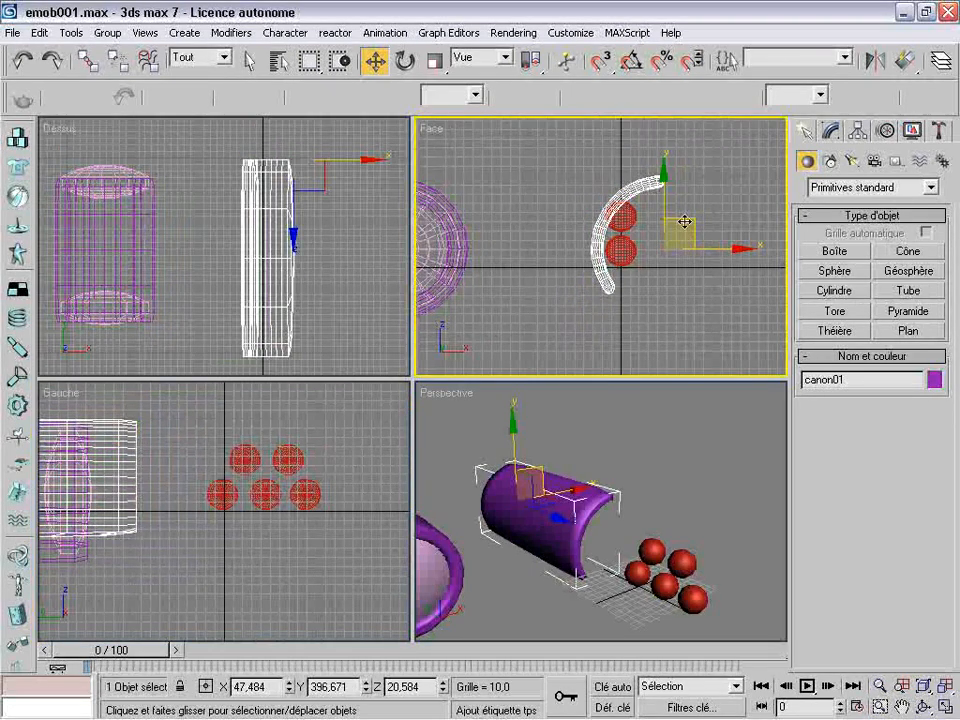
{"action": "left_click_drag", "start_coordinate": [687, 222], "coordinate": [723, 233]}
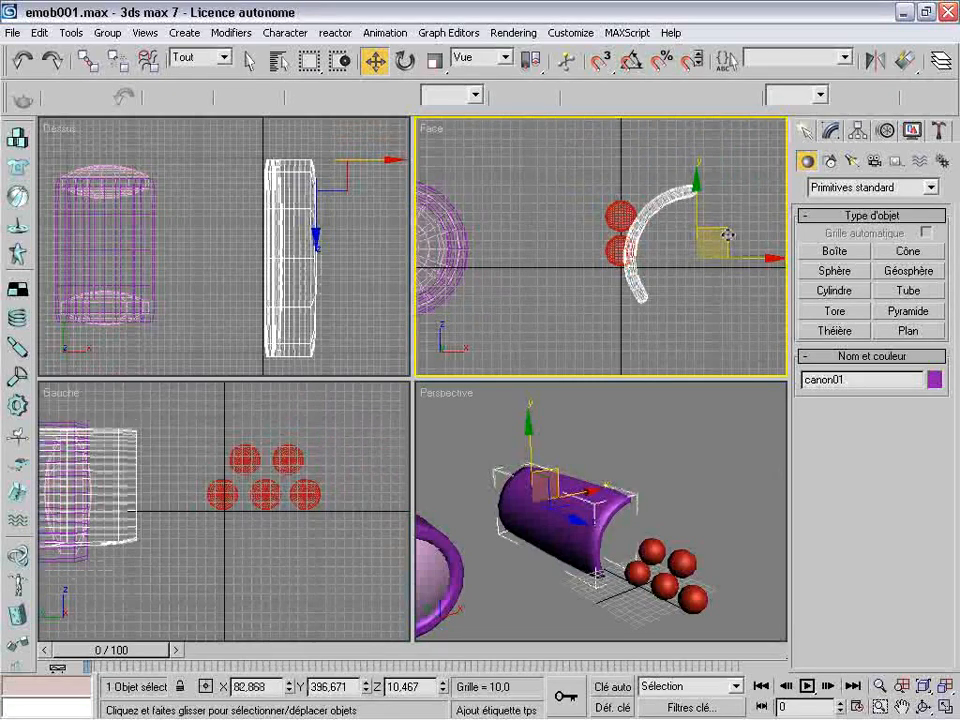
{"action": "left_click", "coordinate": [405, 60]}
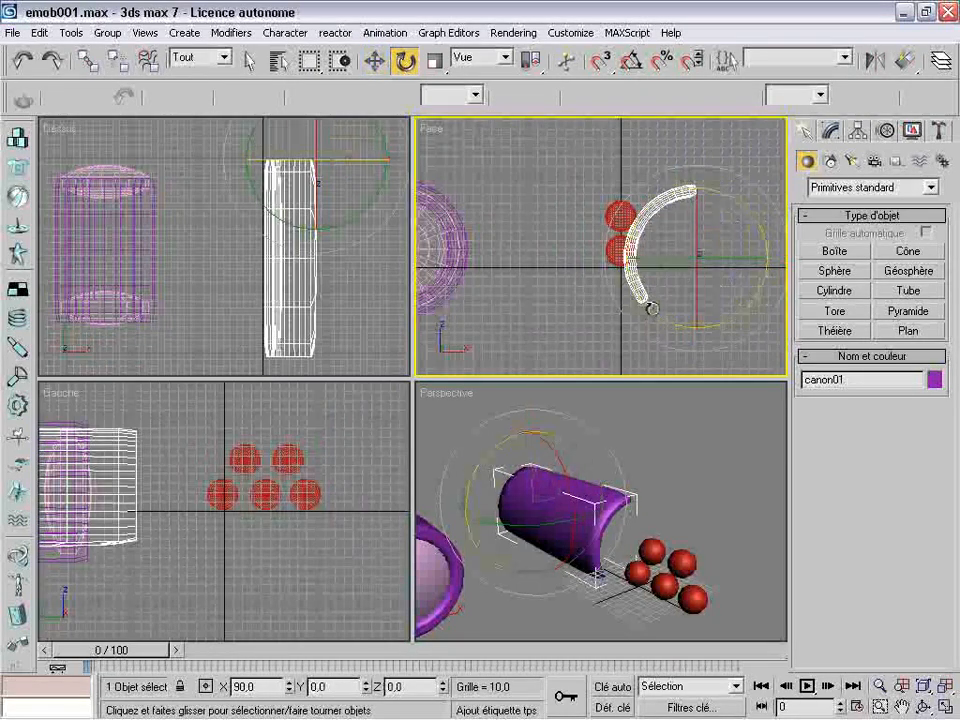
{"action": "left_click_drag", "start_coordinate": [651, 310], "coordinate": [672, 352]}
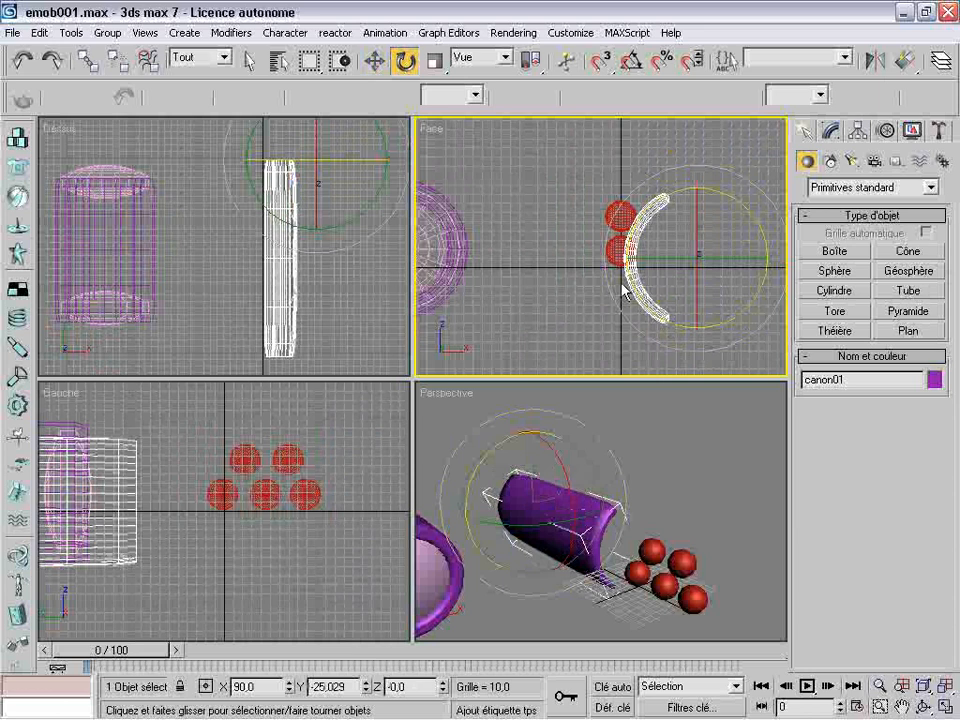
Move the sliced tube to about X 78, Y 106, Z 38 so its curved outer wall sits centred behind the red spheres
{"action": "left_click", "coordinate": [375, 60]}
{"action": "left_click_drag", "start_coordinate": [714, 241], "coordinate": [711, 208]}
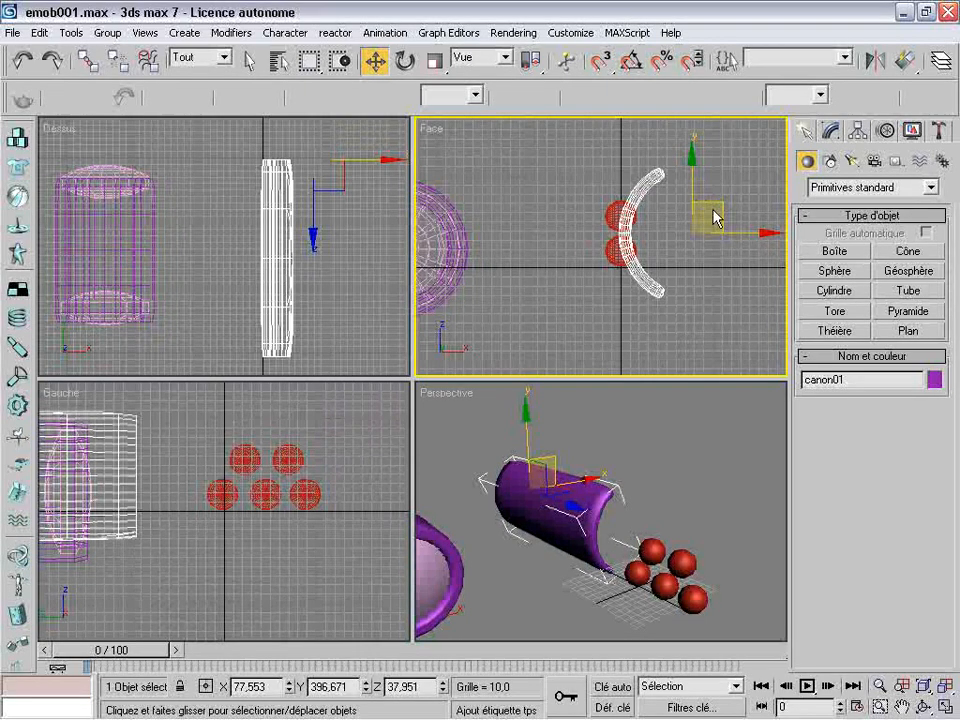
{"action": "left_click", "coordinate": [125, 494]}
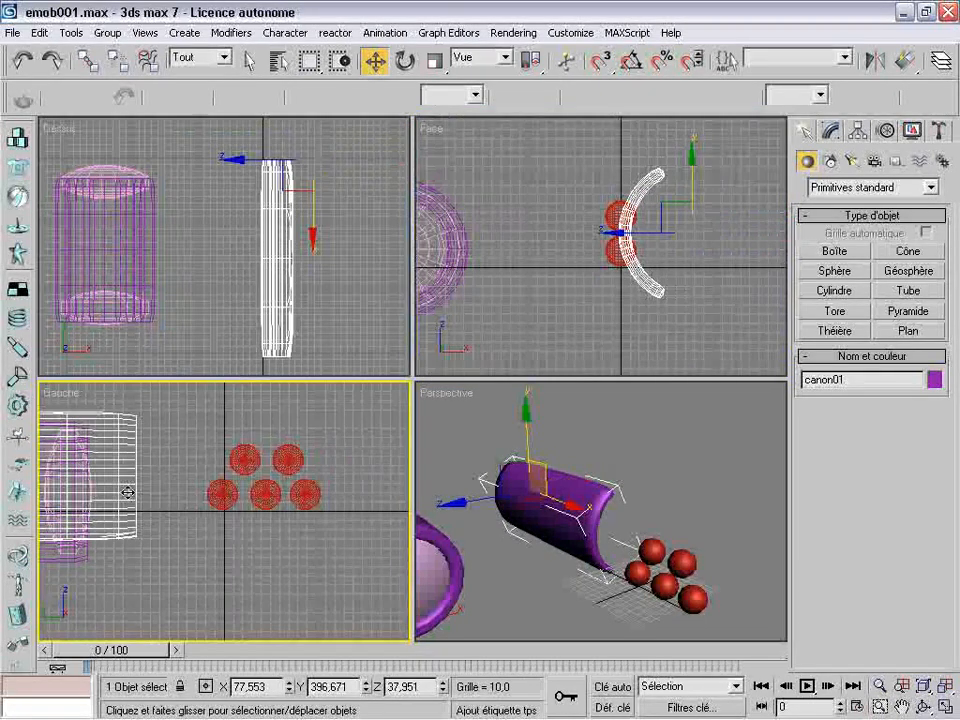
{"action": "left_click", "coordinate": [903, 706]}
{"action": "left_click_drag", "start_coordinate": [190, 525], "coordinate": [262, 528]}
{"action": "scroll", "coordinate": [262, 528], "scroll_direction": "down", "scroll_amount": 2}
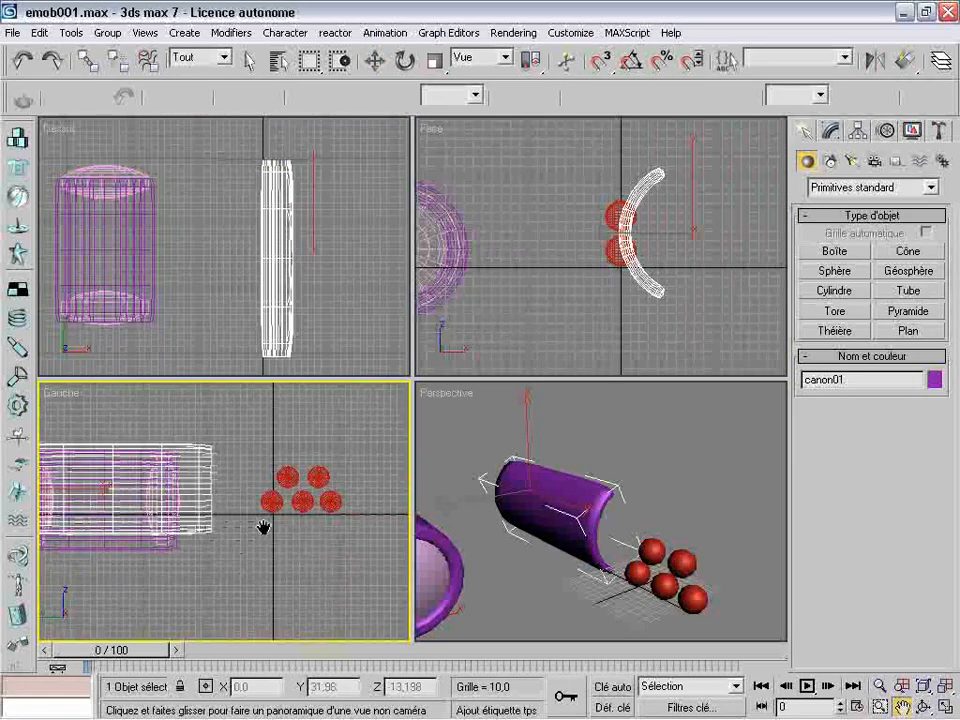
{"action": "left_click", "coordinate": [373, 61]}
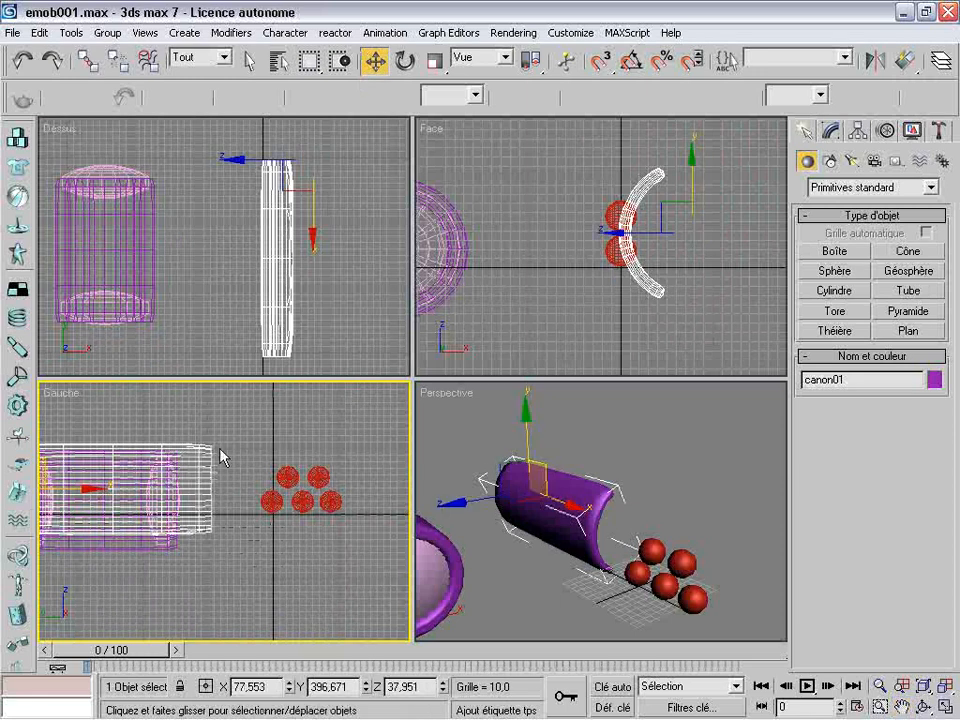
{"action": "left_click_drag", "start_coordinate": [114, 496], "coordinate": [283, 485]}
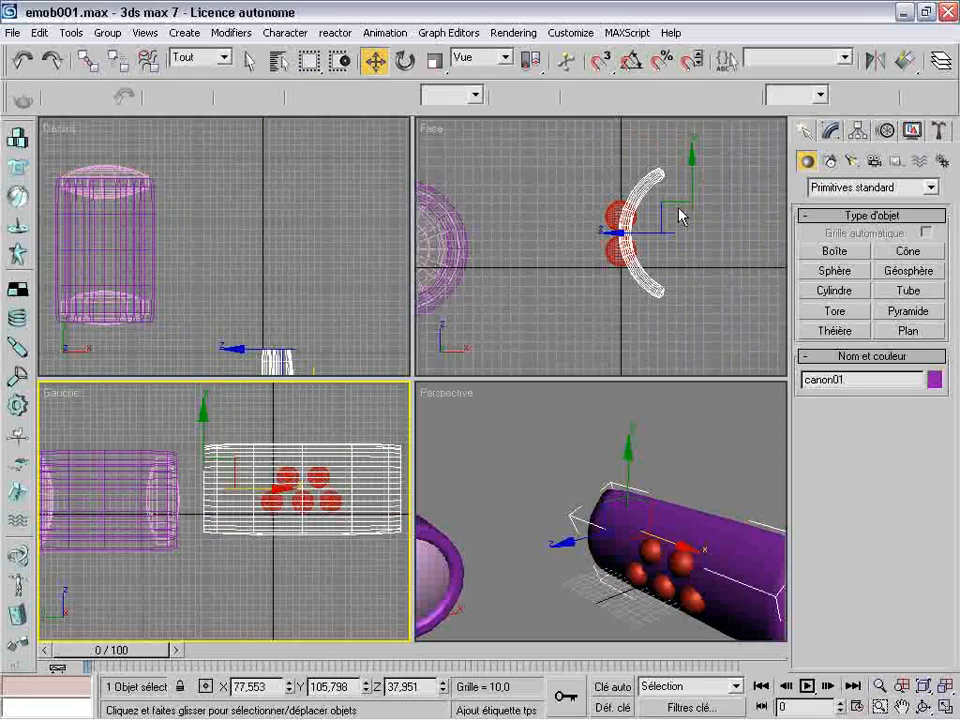
Select only the five red spheres and scale them up uniformly together about their common centre, without the sliced tube
{"action": "left_click_drag", "start_coordinate": [558, 203], "coordinate": [672, 303]}
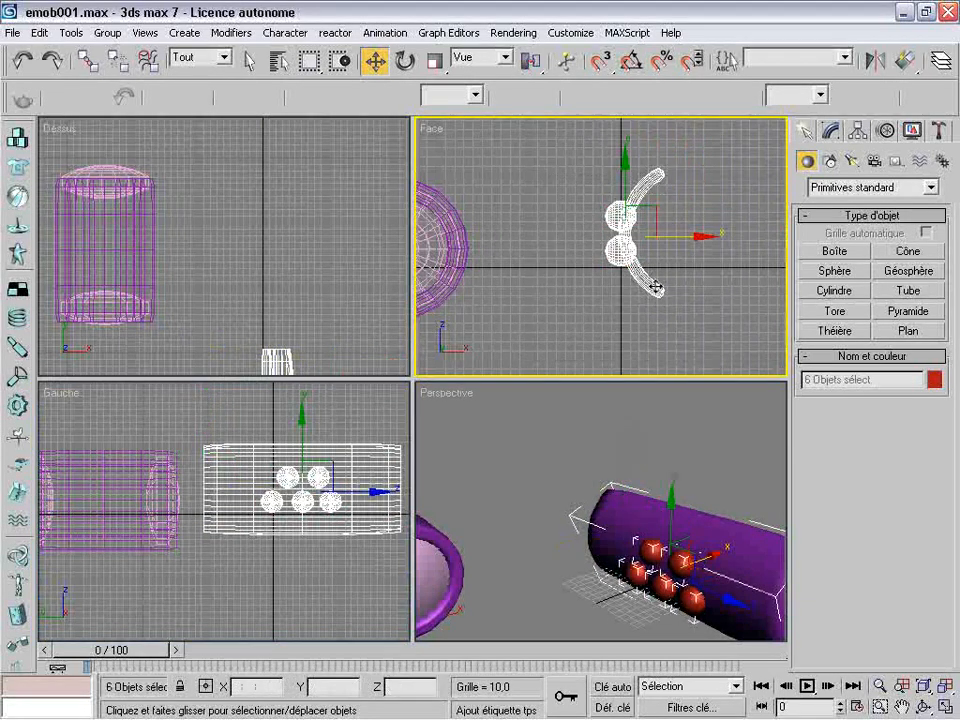
{"action": "left_click", "coordinate": [655, 288], "text": "alt"}
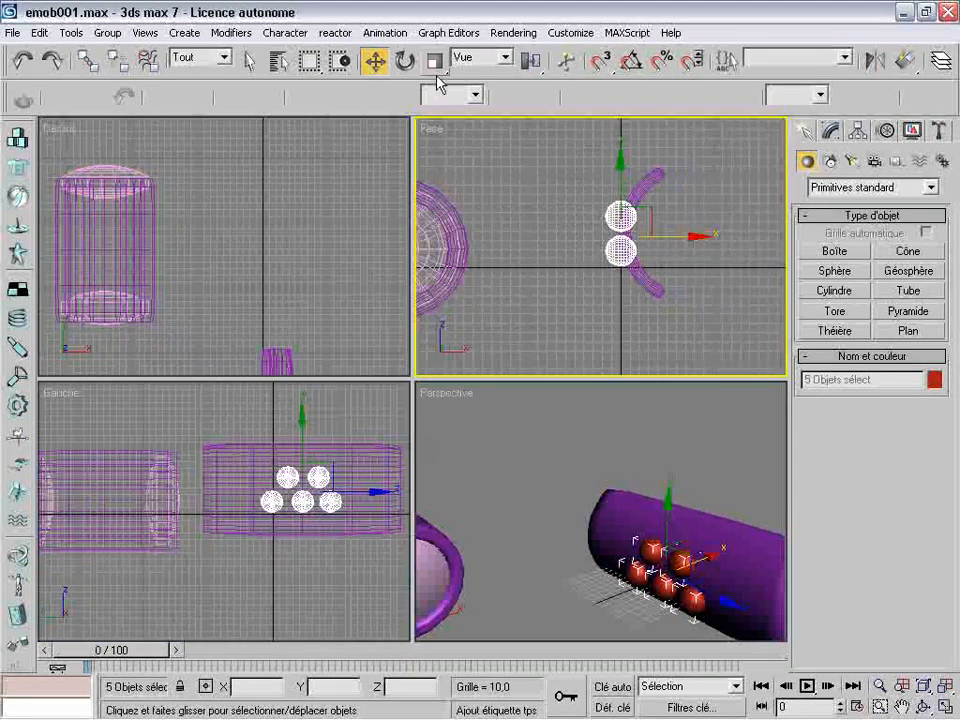
{"action": "key", "text": "r"}
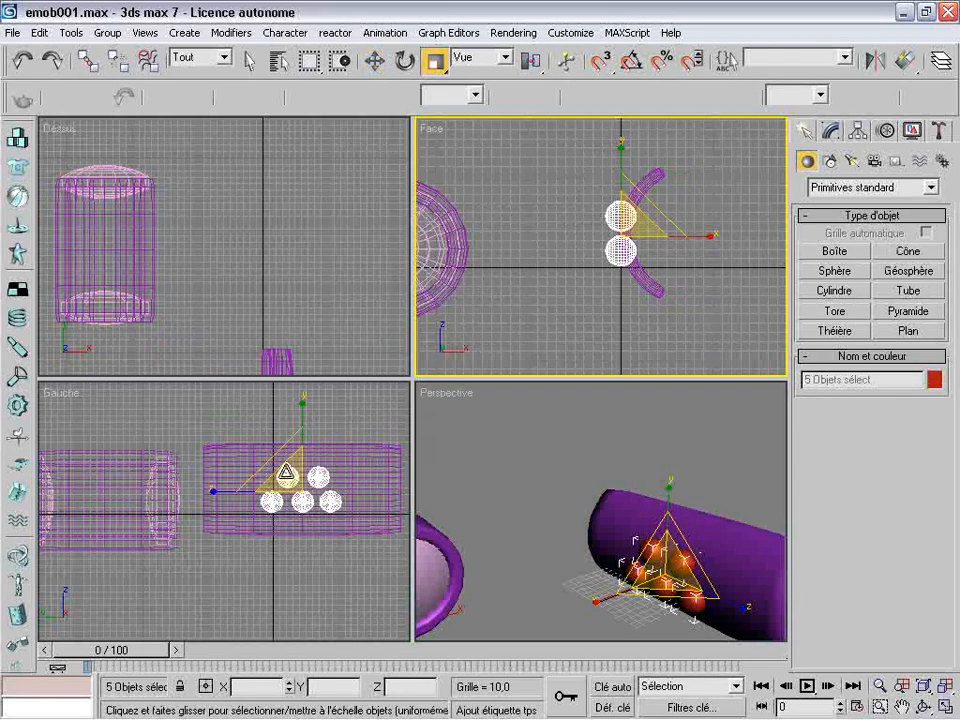
{"action": "left_click_drag", "start_coordinate": [281, 465], "coordinate": [250, 437]}
{"action": "key", "text": "w"}
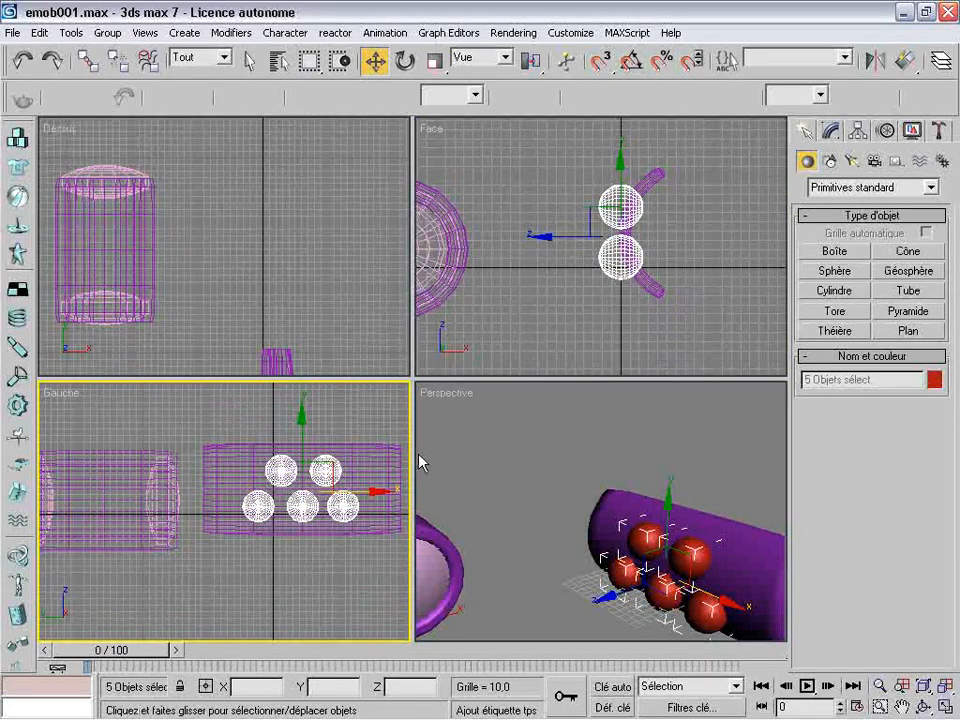
{"action": "left_click", "coordinate": [330, 589]}
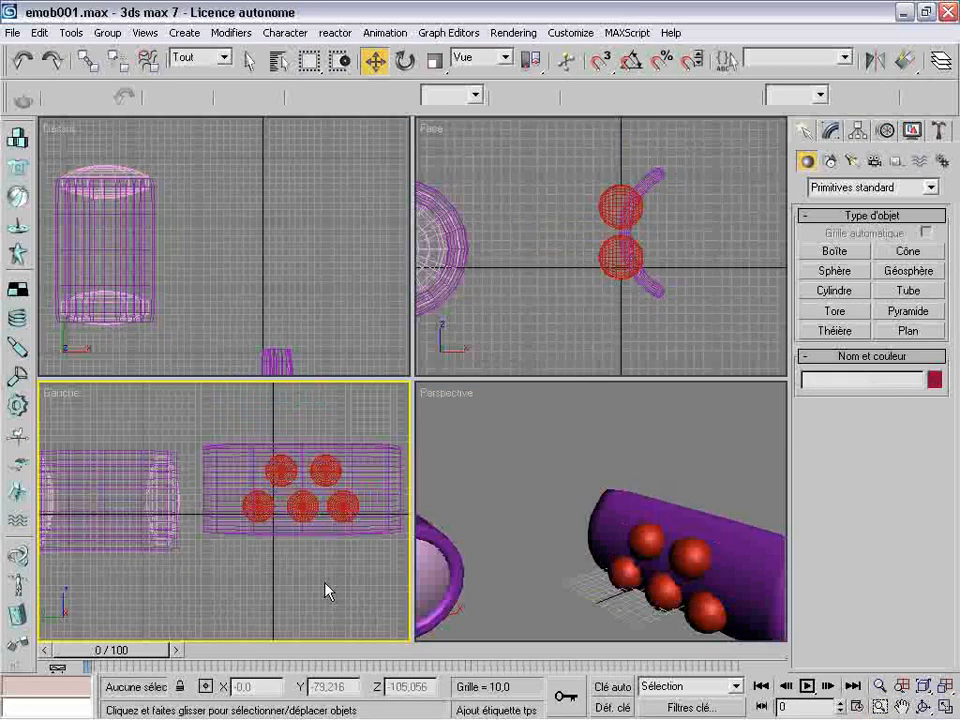
Set the sliced tube's height segments to 11 in its base Tube parameters
{"action": "left_click", "coordinate": [634, 439]}
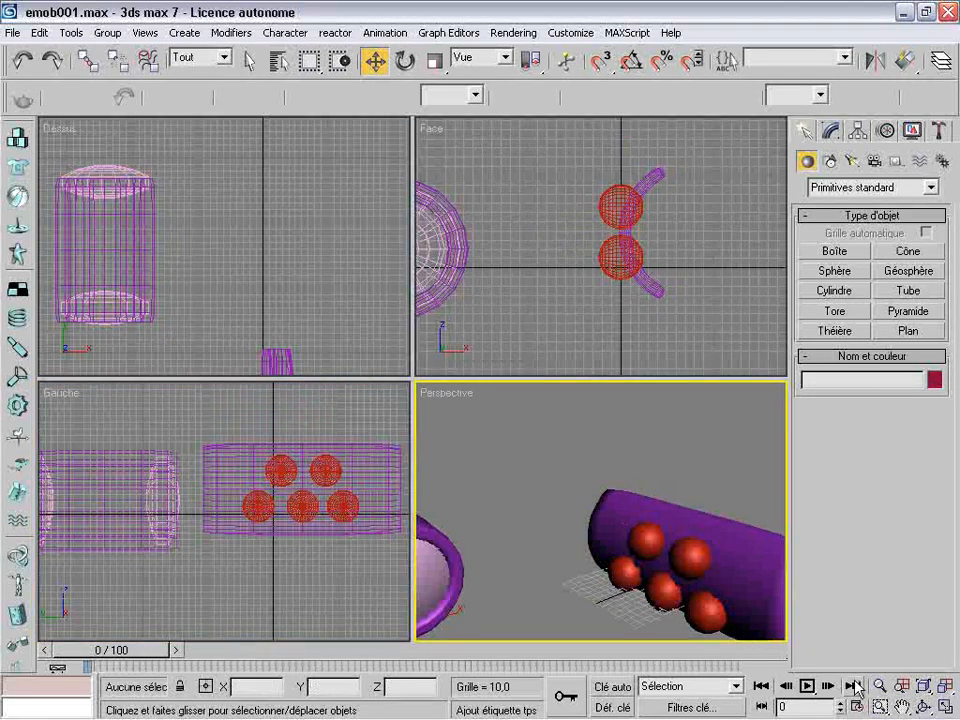
{"action": "left_click", "coordinate": [903, 708]}
{"action": "left_click_drag", "start_coordinate": [697, 553], "coordinate": [594, 489]}
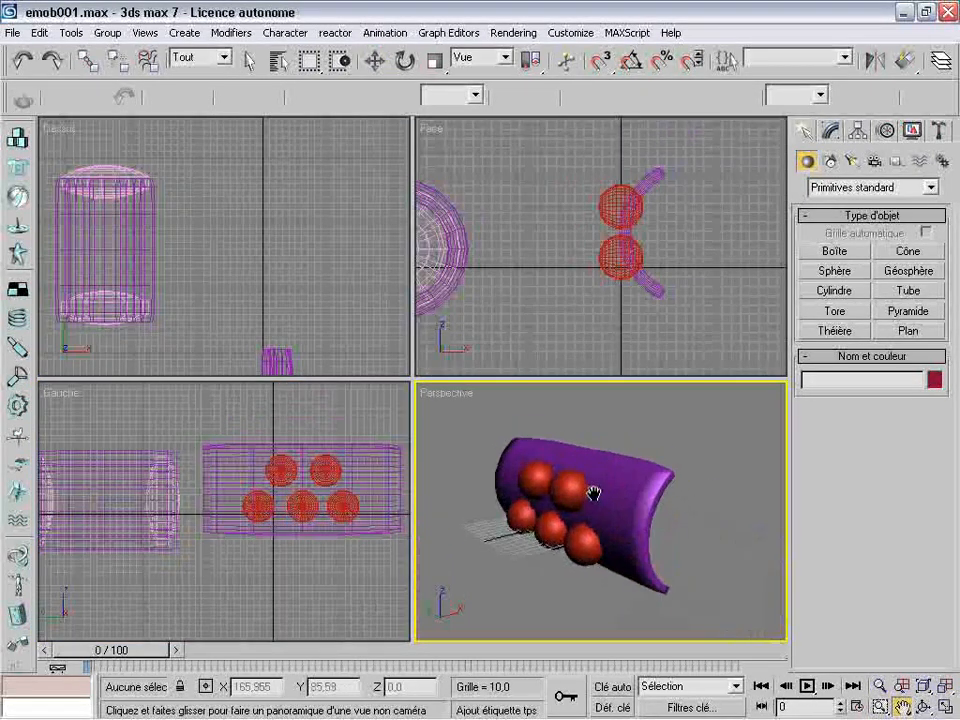
{"action": "left_click", "coordinate": [375, 62]}
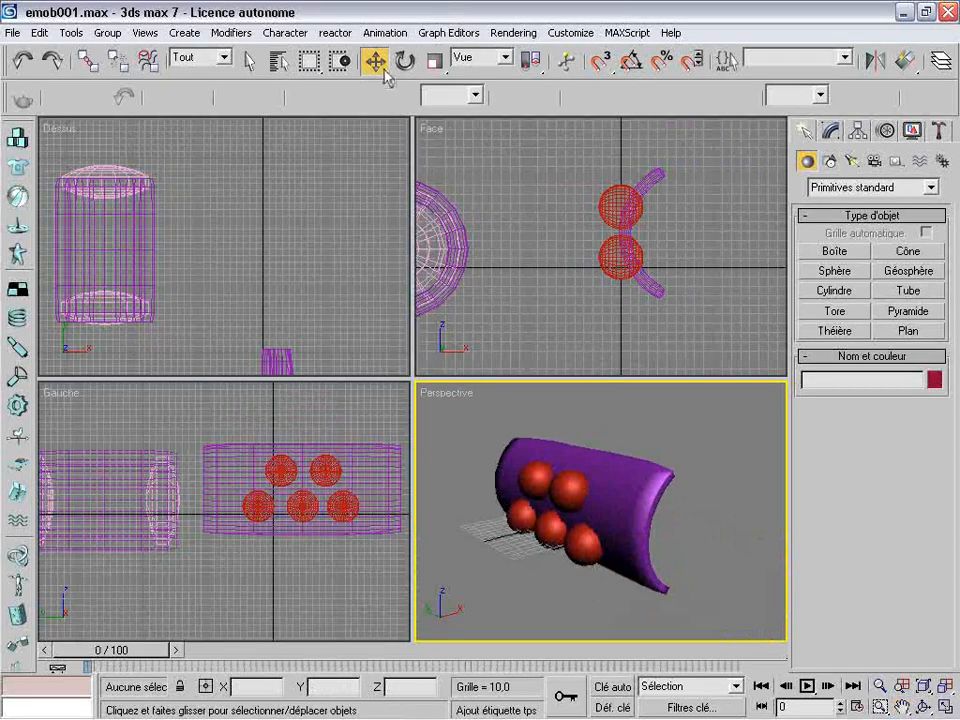
{"action": "left_click", "coordinate": [242, 469]}
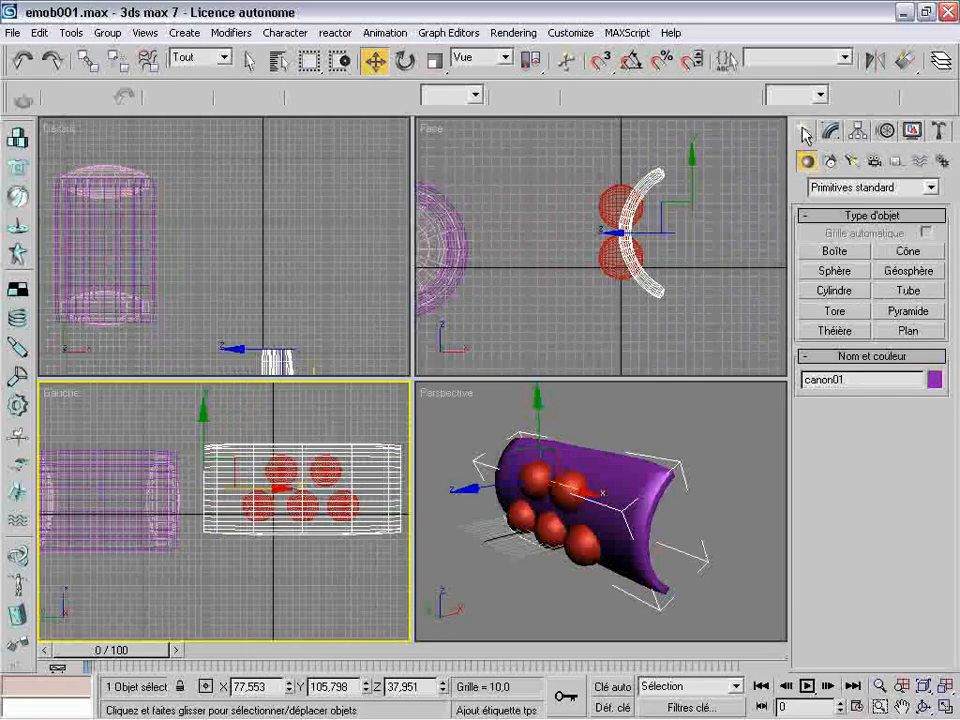
{"action": "left_click", "coordinate": [831, 132]}
{"action": "left_click", "coordinate": [831, 225]}
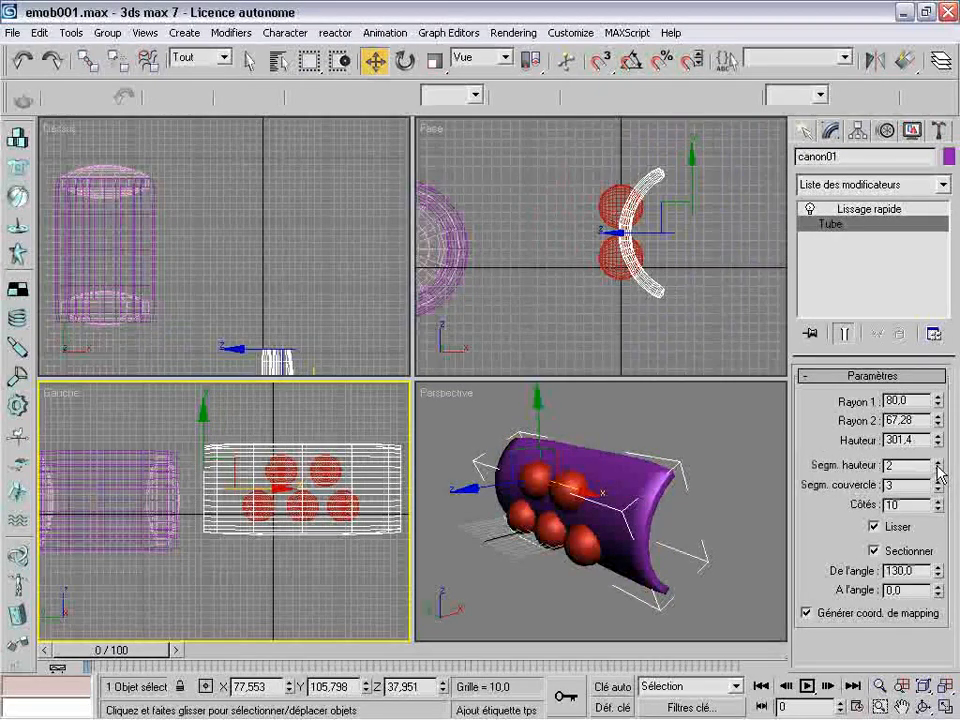
{"action": "left_click_drag", "start_coordinate": [938, 466], "coordinate": [928, 381]}
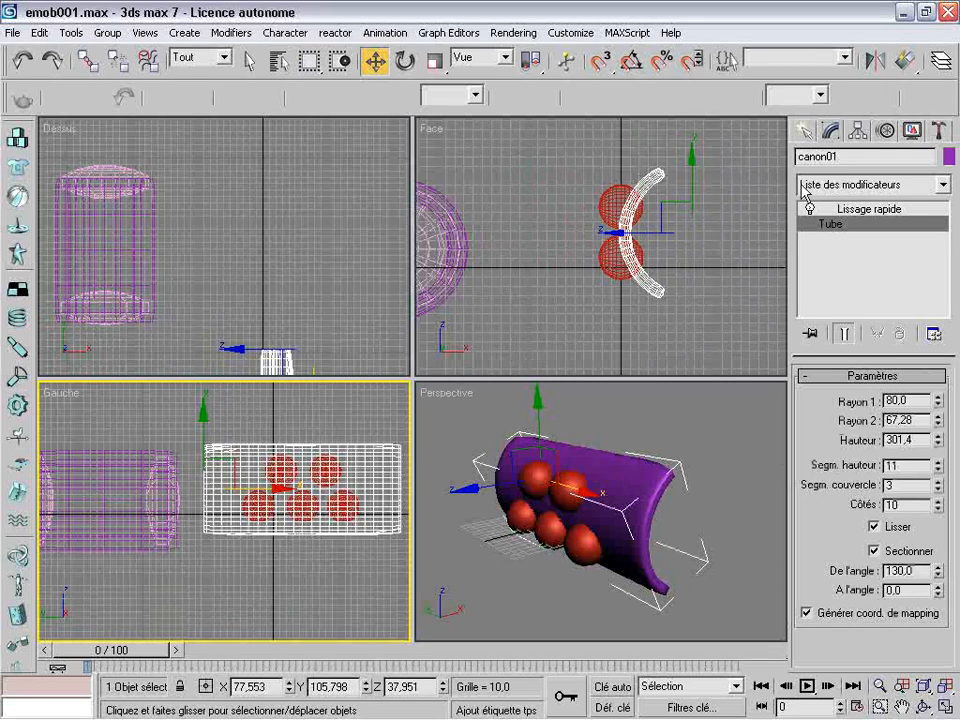
Cut the upper-row sphere nearest the original cannon out of the smoothed sliced tube with a Boolean subtraction (A-B)
{"action": "left_click", "coordinate": [915, 210]}
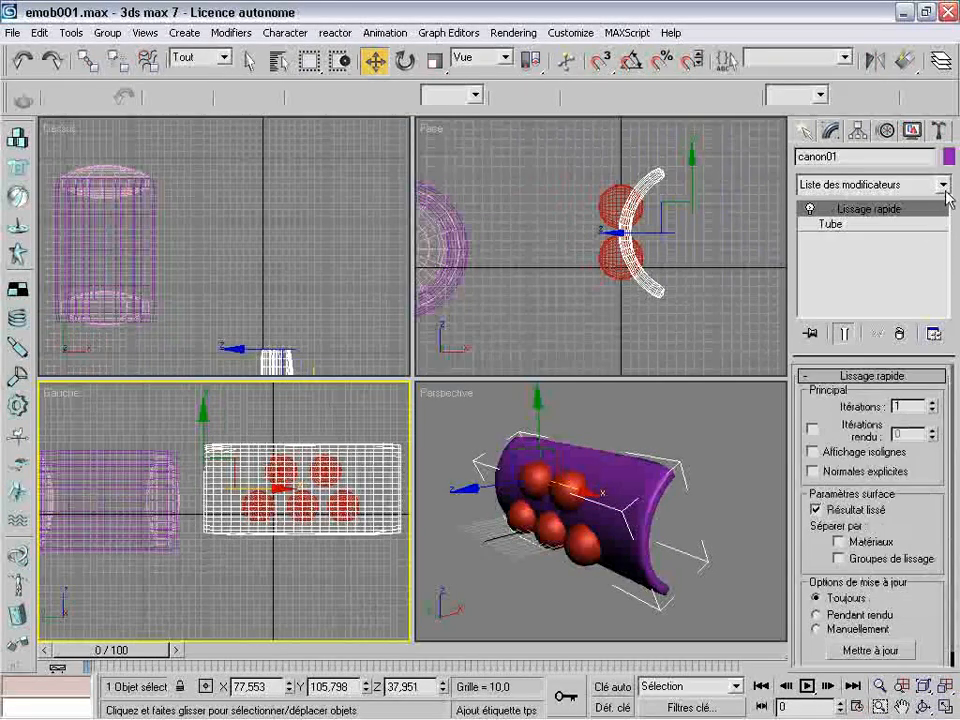
{"action": "left_click", "coordinate": [943, 185]}
{"action": "left_click", "coordinate": [945, 187]}
{"action": "left_click", "coordinate": [802, 132]}
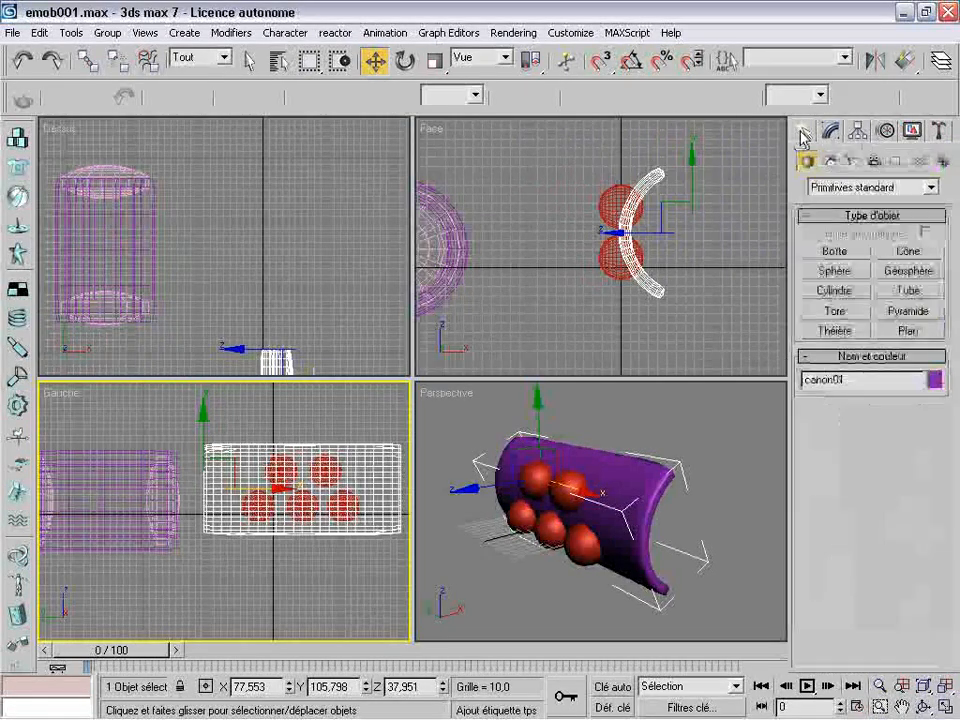
{"action": "left_click", "coordinate": [929, 188]}
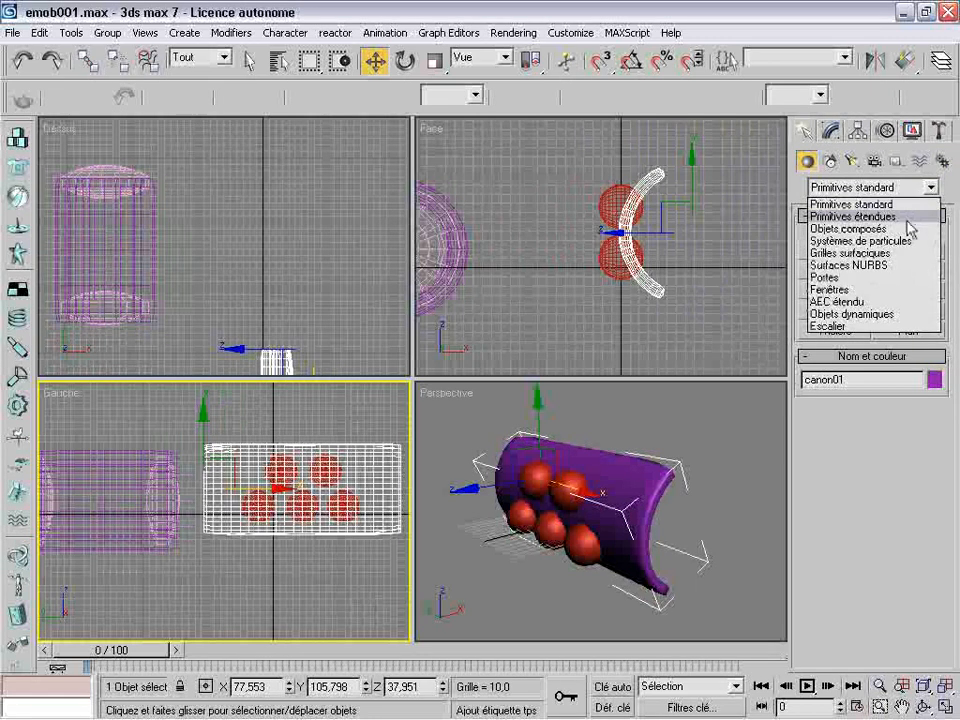
{"action": "left_click", "coordinate": [926, 230]}
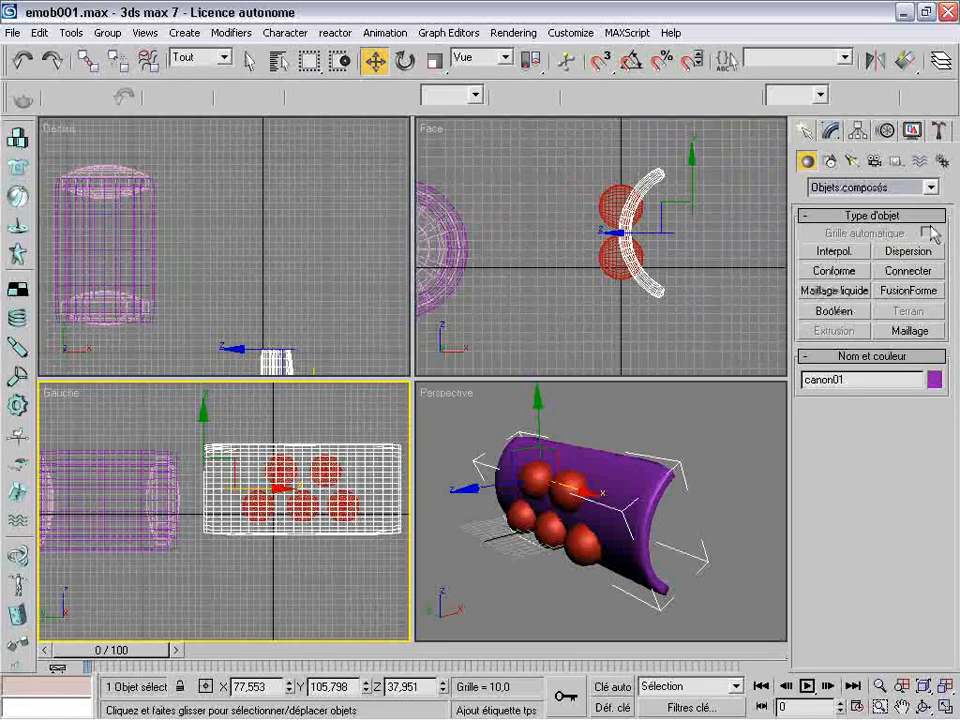
{"action": "left_click", "coordinate": [848, 313]}
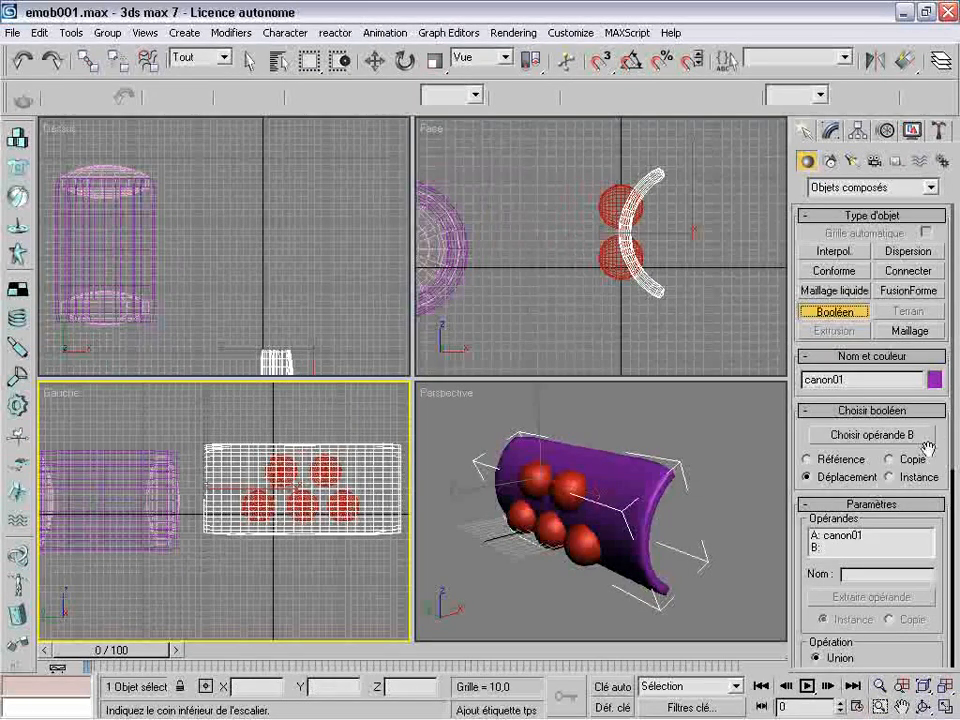
{"action": "left_click_drag", "start_coordinate": [913, 630], "coordinate": [897, 420]}
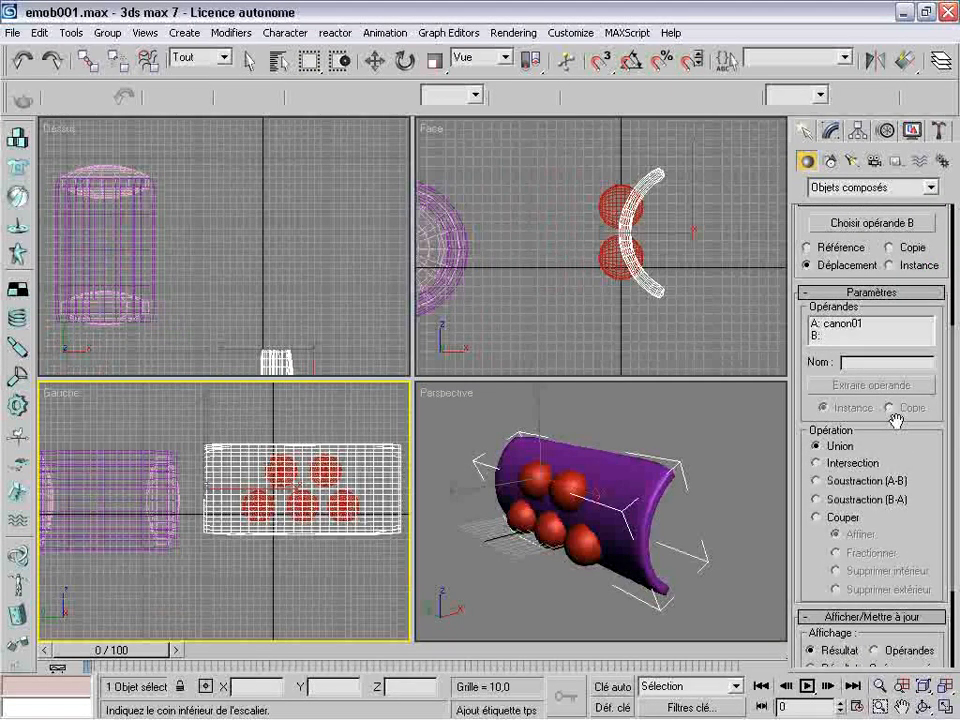
{"action": "left_click", "coordinate": [831, 484]}
{"action": "left_click_drag", "start_coordinate": [913, 425], "coordinate": [910, 570]}
{"action": "left_click", "coordinate": [866, 369]}
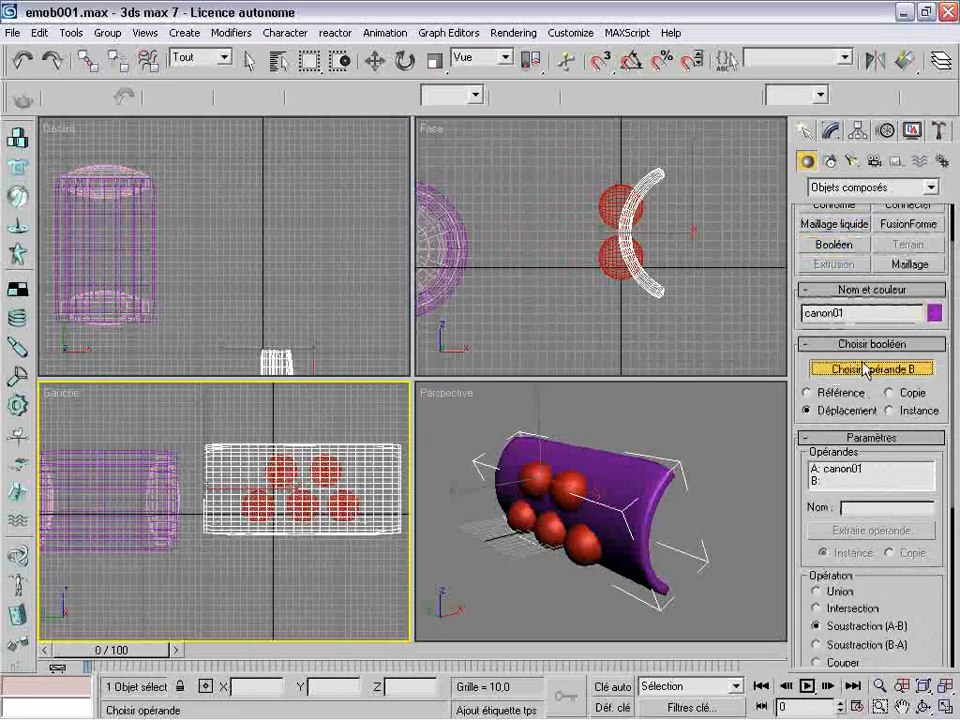
{"action": "left_click", "coordinate": [527, 485]}
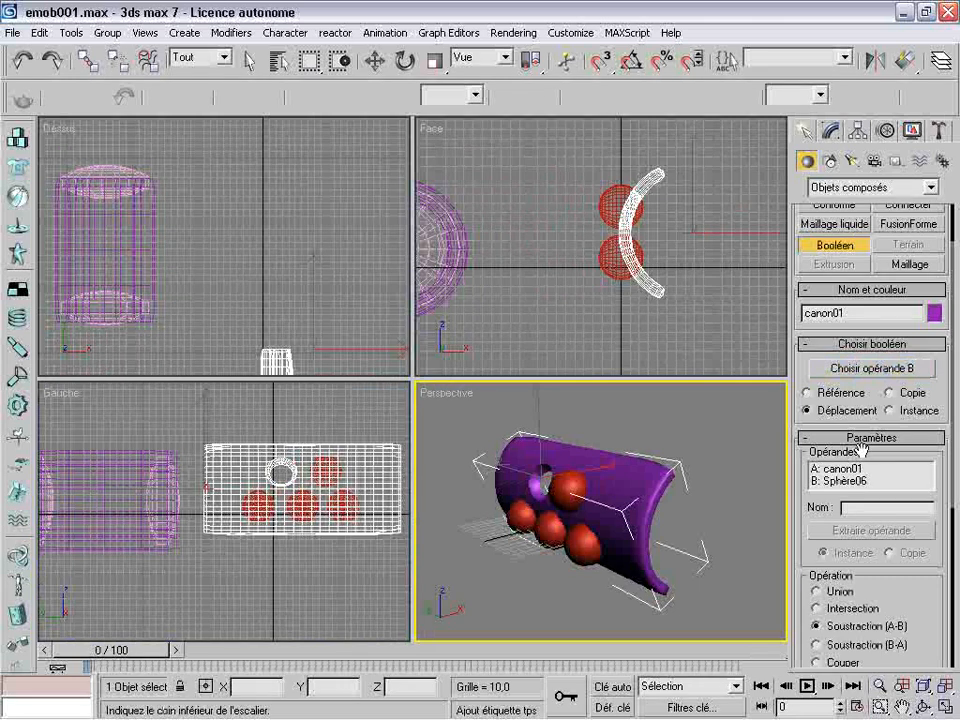
Subtract the remaining upper-row sphere from the sliced tube with a new Boolean operation
{"action": "left_click", "coordinate": [829, 133]}
{"action": "left_click", "coordinate": [805, 131]}
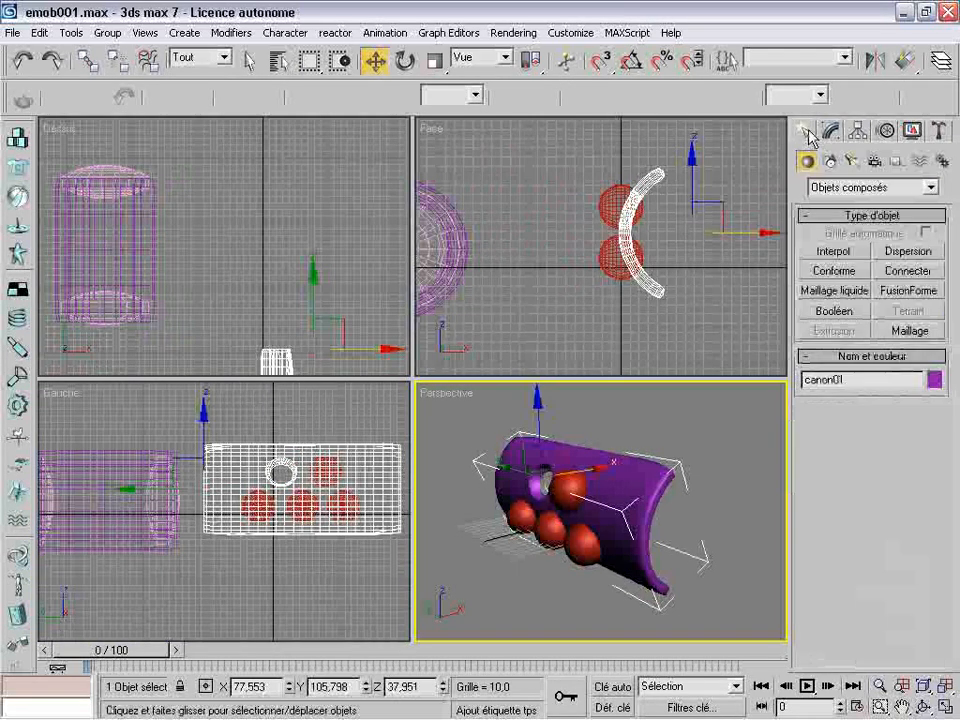
{"action": "left_click", "coordinate": [828, 311]}
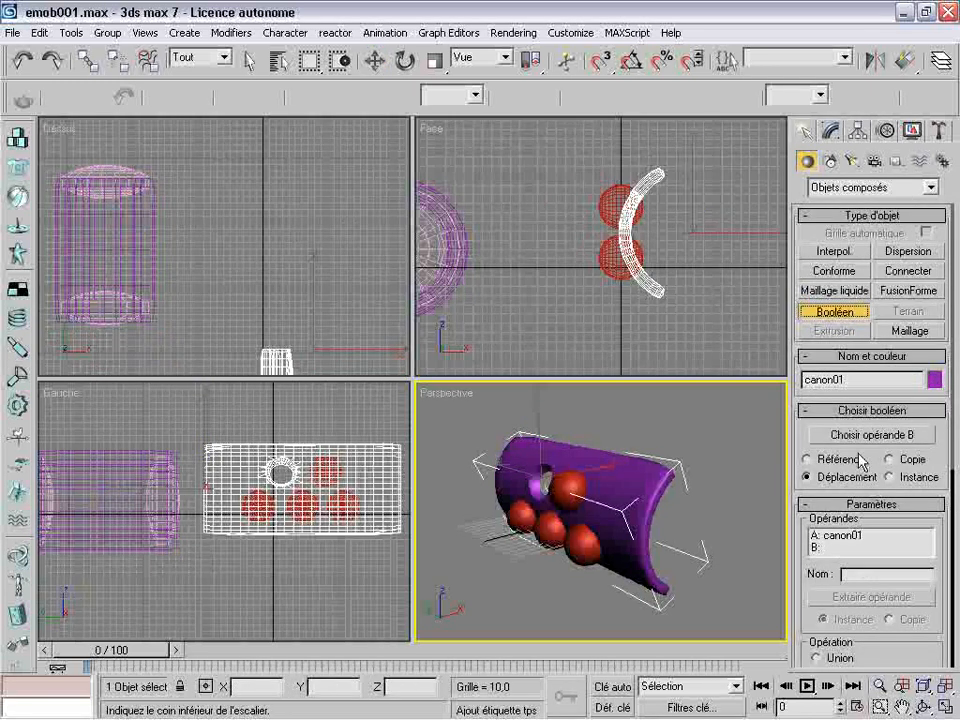
{"action": "left_click", "coordinate": [820, 436]}
{"action": "left_click", "coordinate": [572, 495]}
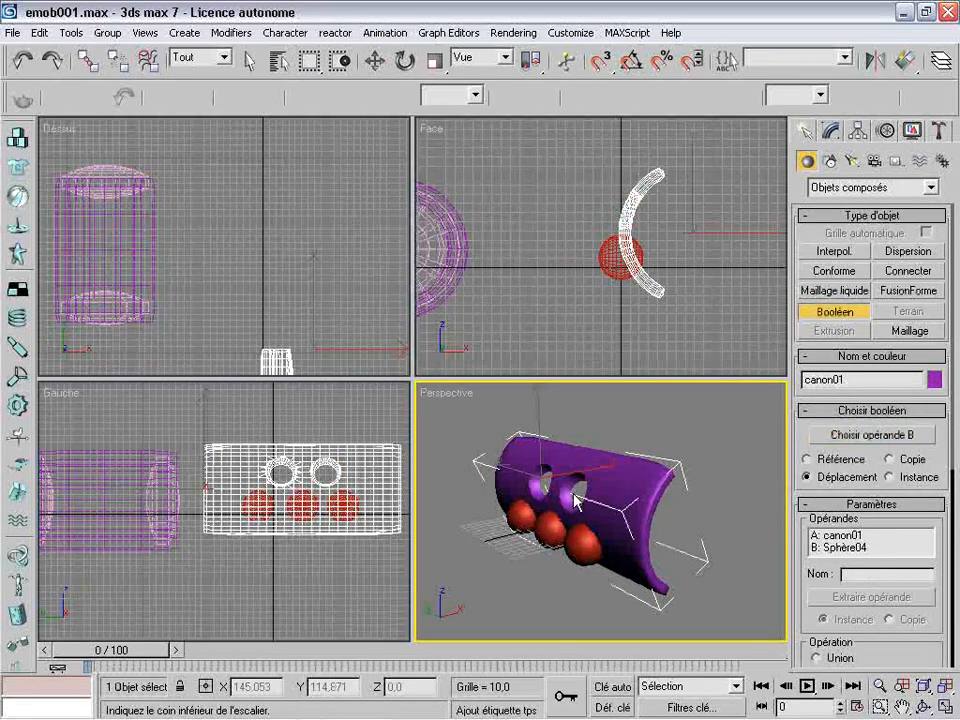
Subtract the lower-row sphere farthest from the original cannon from the sliced tube with another Boolean operation
{"action": "left_click", "coordinate": [831, 133]}
{"action": "left_click", "coordinate": [807, 133]}
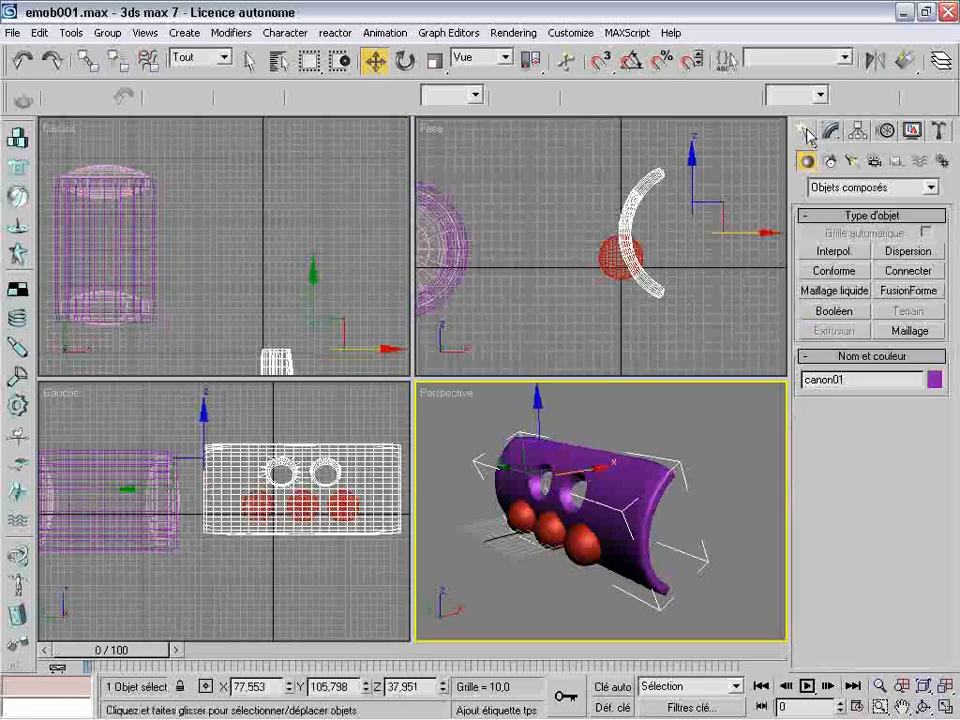
{"action": "left_click", "coordinate": [835, 312]}
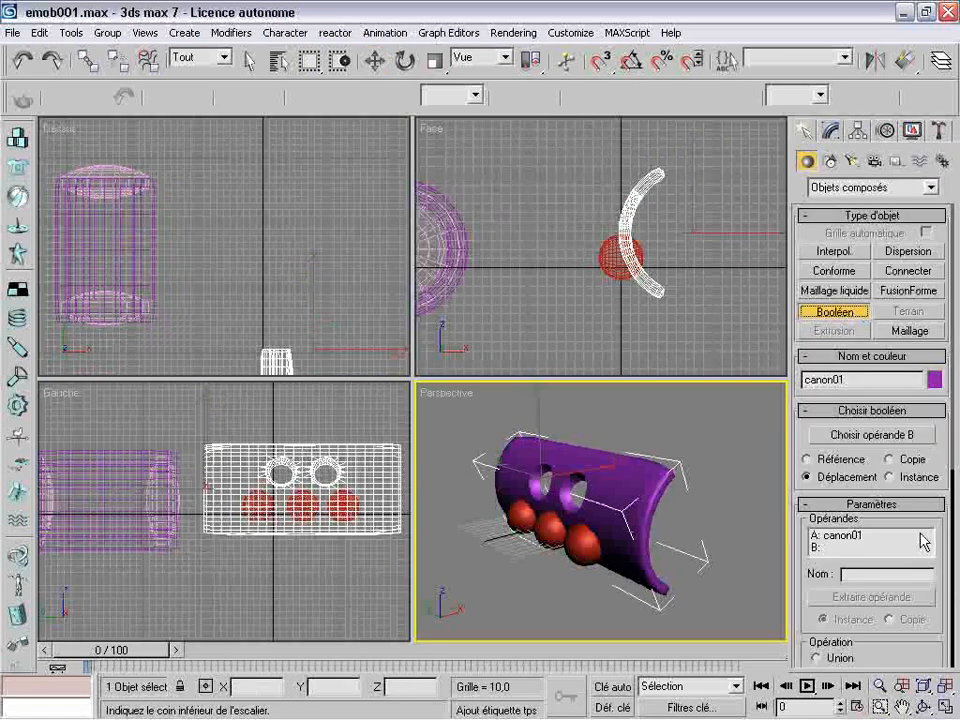
{"action": "left_click", "coordinate": [872, 435]}
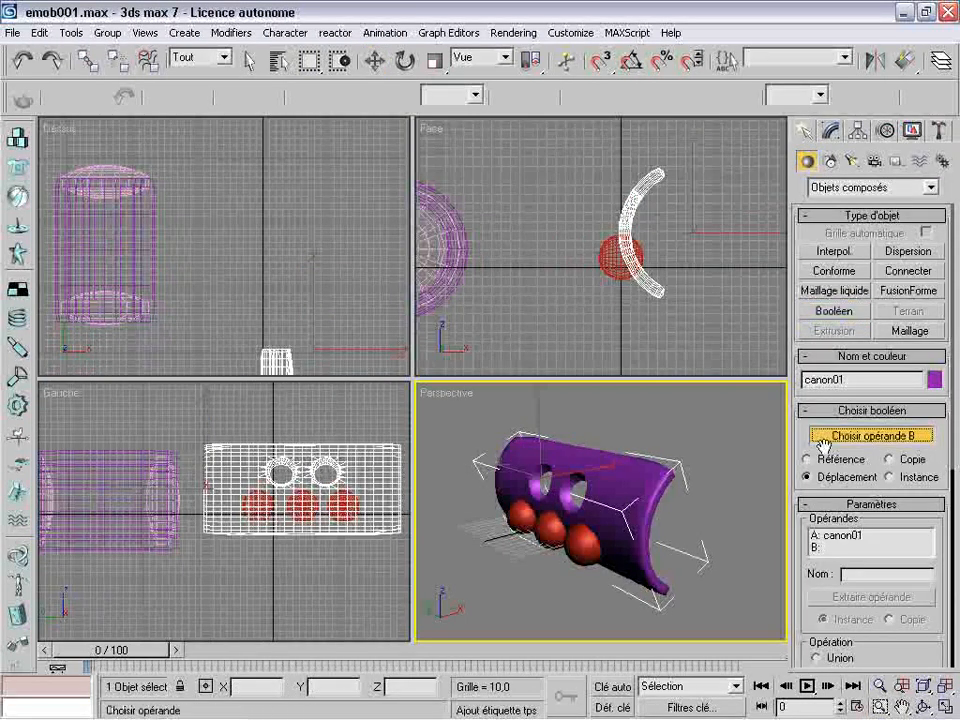
{"action": "left_click", "coordinate": [572, 567]}
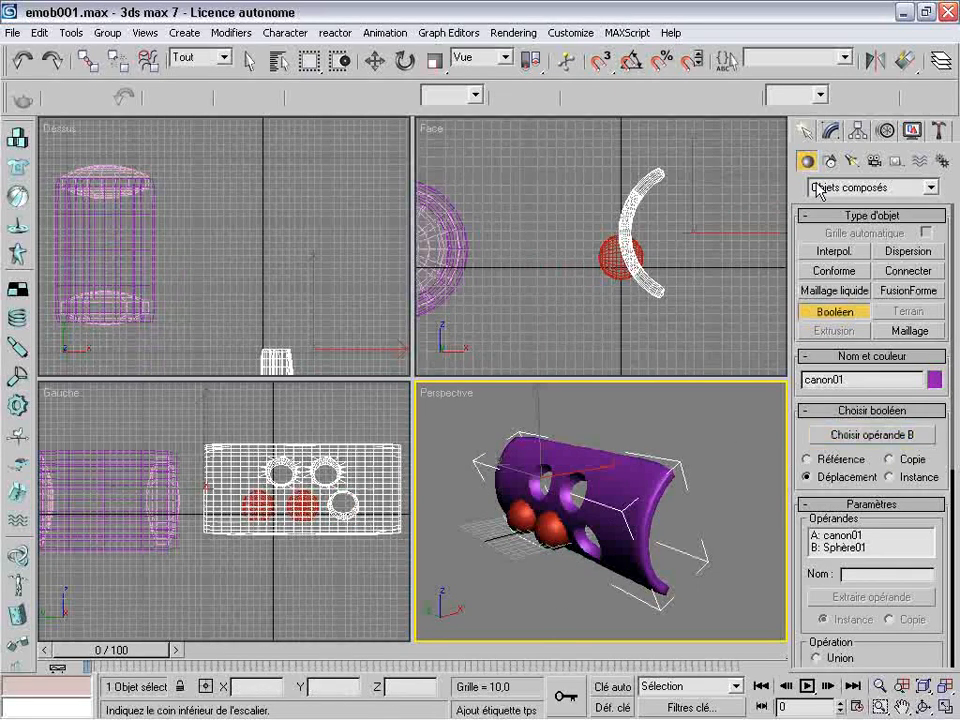
Subtract the middle sphere of the lower row from the sliced tube with a further Boolean operation
{"action": "left_click", "coordinate": [830, 131]}
{"action": "left_click", "coordinate": [806, 131]}
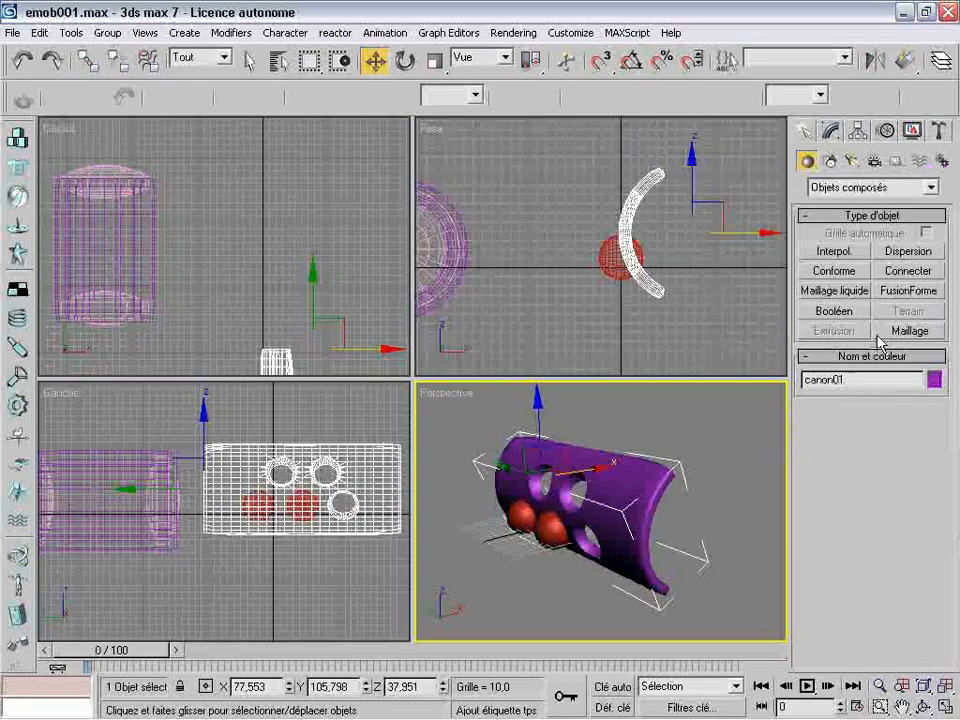
{"action": "left_click", "coordinate": [856, 310]}
{"action": "left_click", "coordinate": [848, 435]}
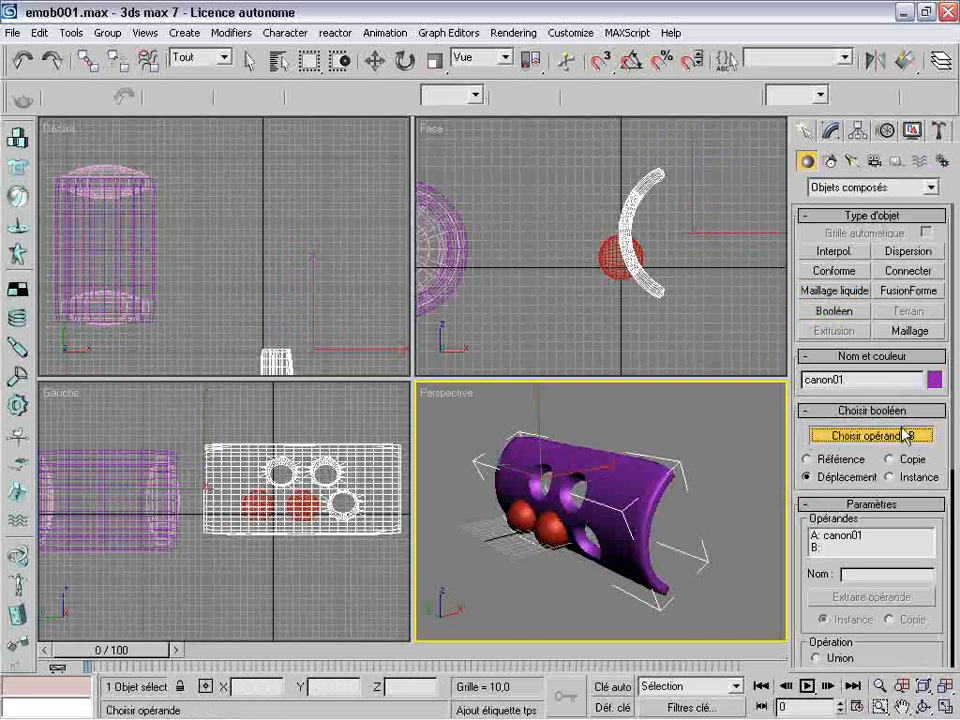
{"action": "left_click", "coordinate": [552, 534]}
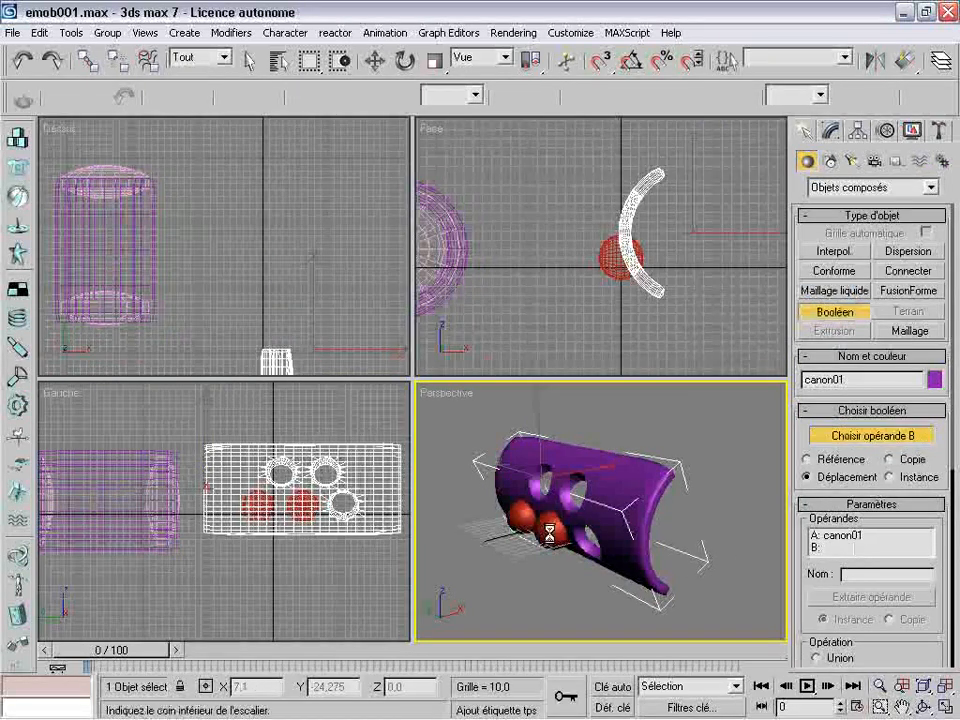
Subtract the last red sphere, in the lower row, from the sliced tube with a new Boolean operation
{"action": "left_click", "coordinate": [834, 133]}
{"action": "left_click", "coordinate": [806, 131]}
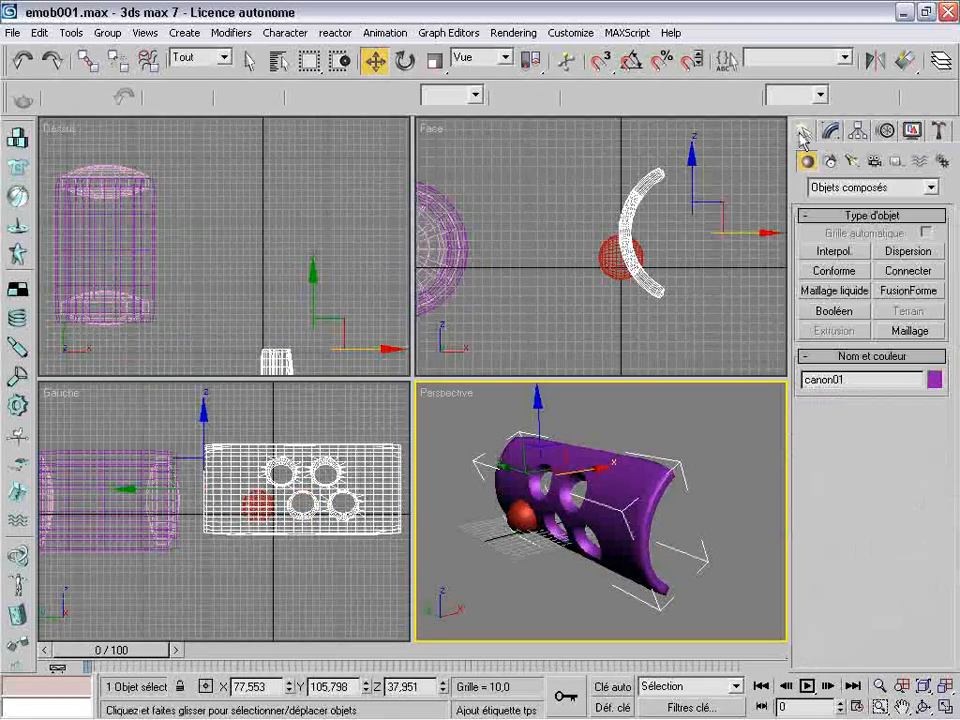
{"action": "left_click", "coordinate": [848, 311]}
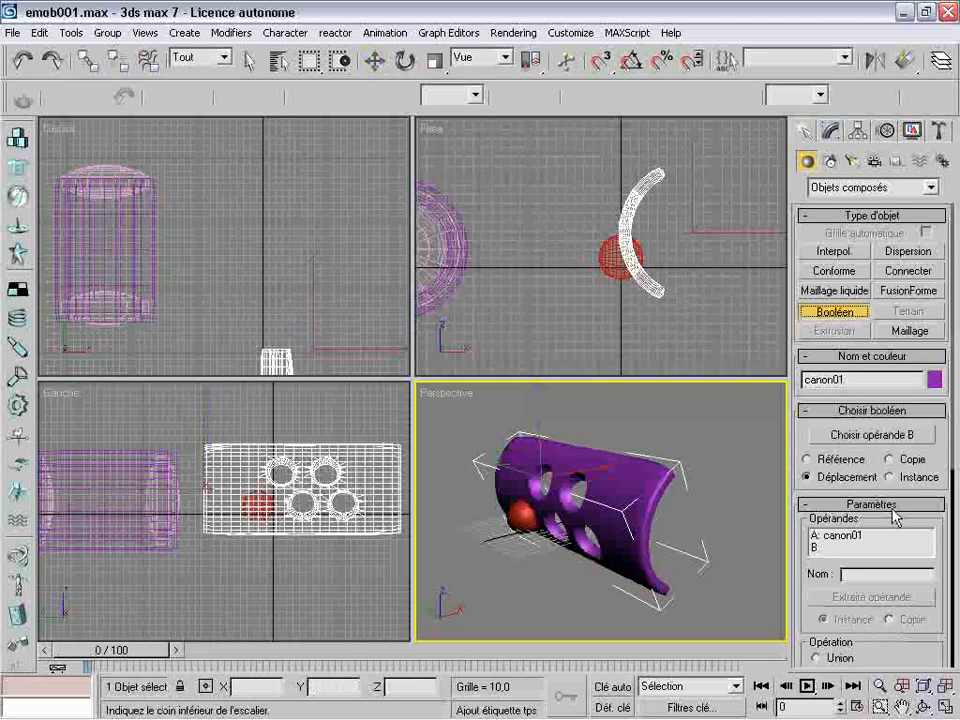
{"action": "left_click", "coordinate": [873, 437]}
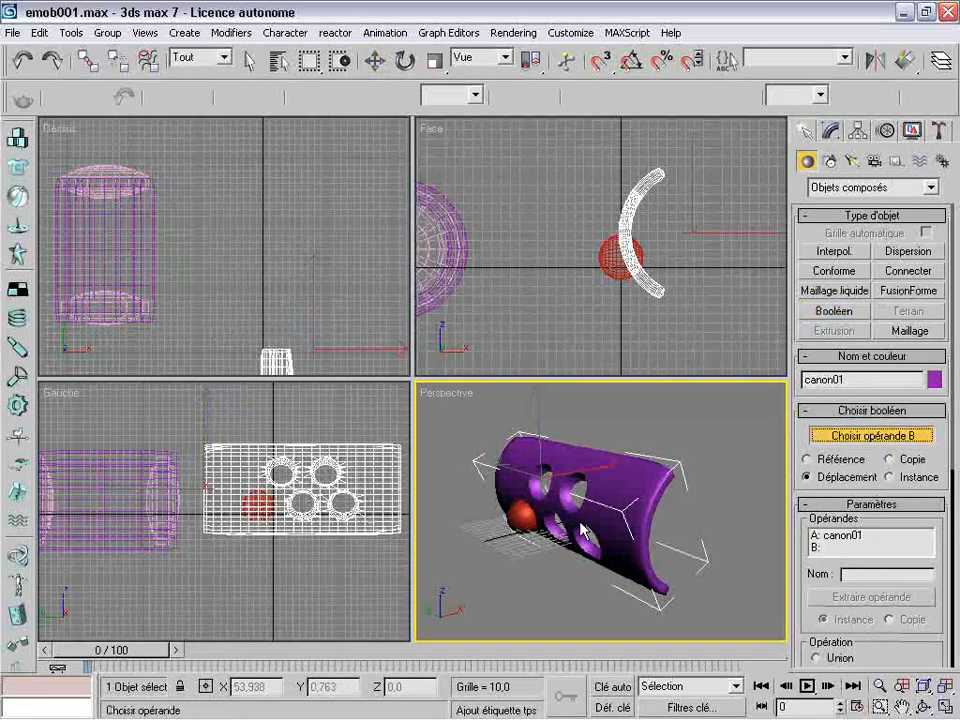
{"action": "left_click", "coordinate": [505, 530]}
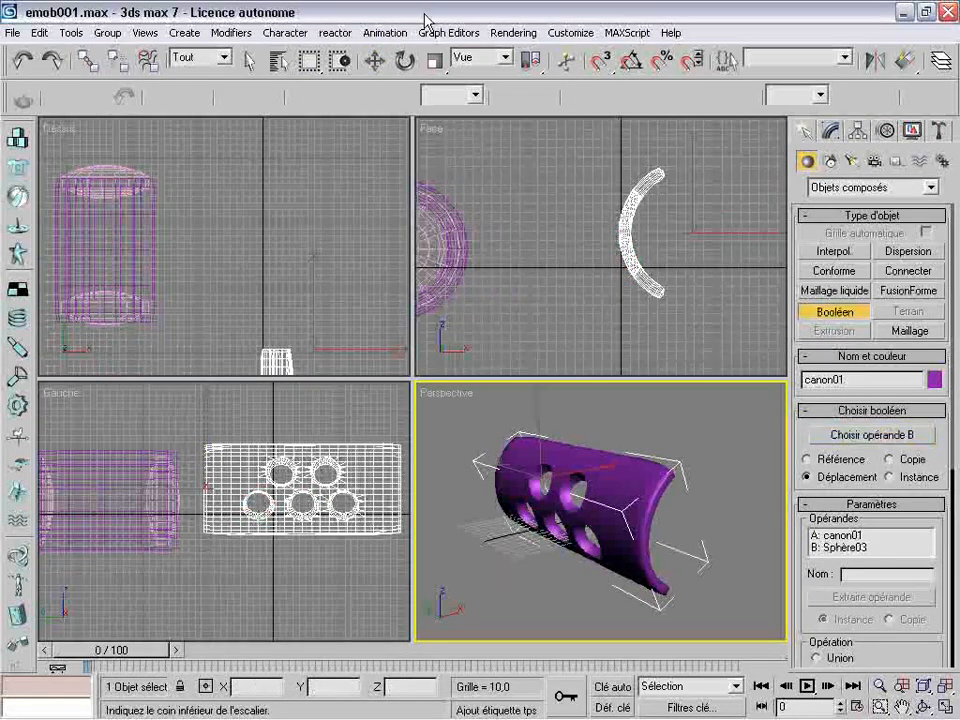
{"action": "left_click", "coordinate": [372, 62]}
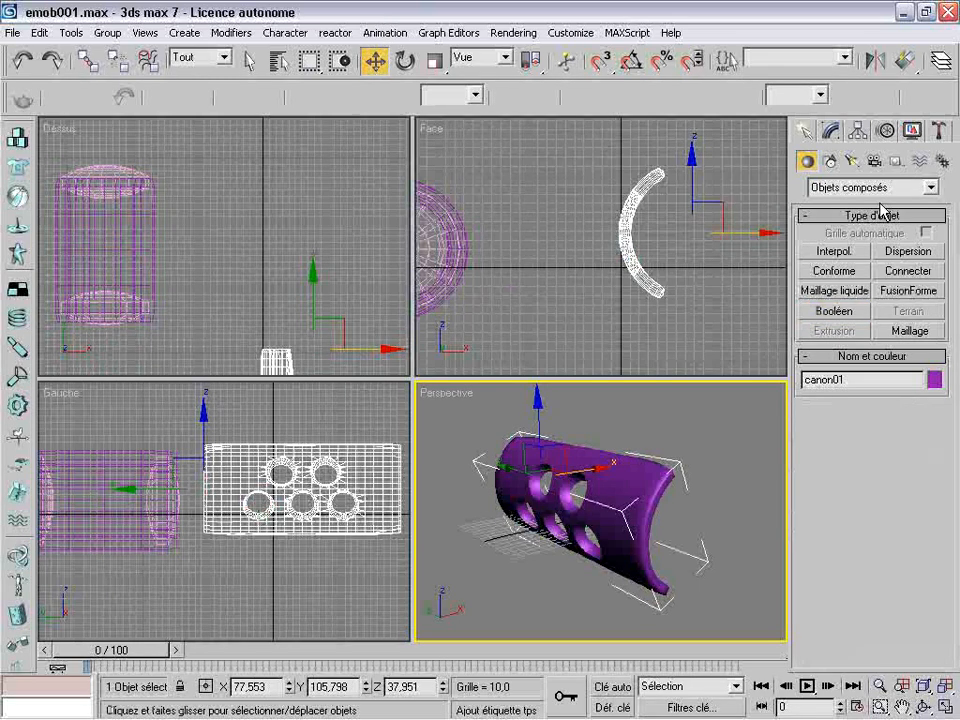
{"action": "left_click", "coordinate": [832, 133]}
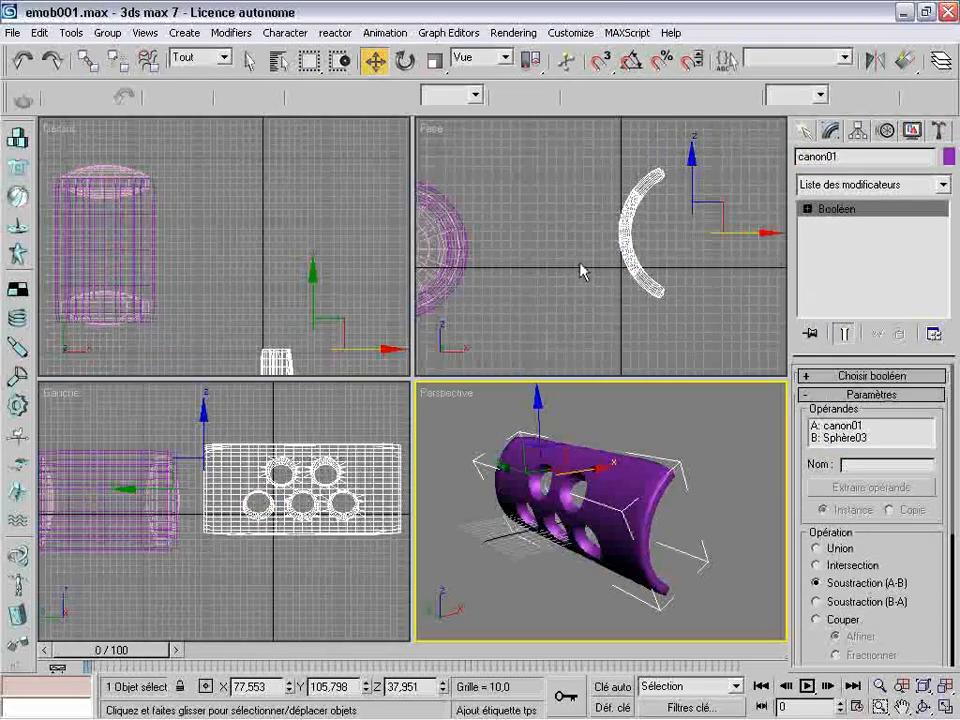
{"action": "left_click", "coordinate": [697, 540]}
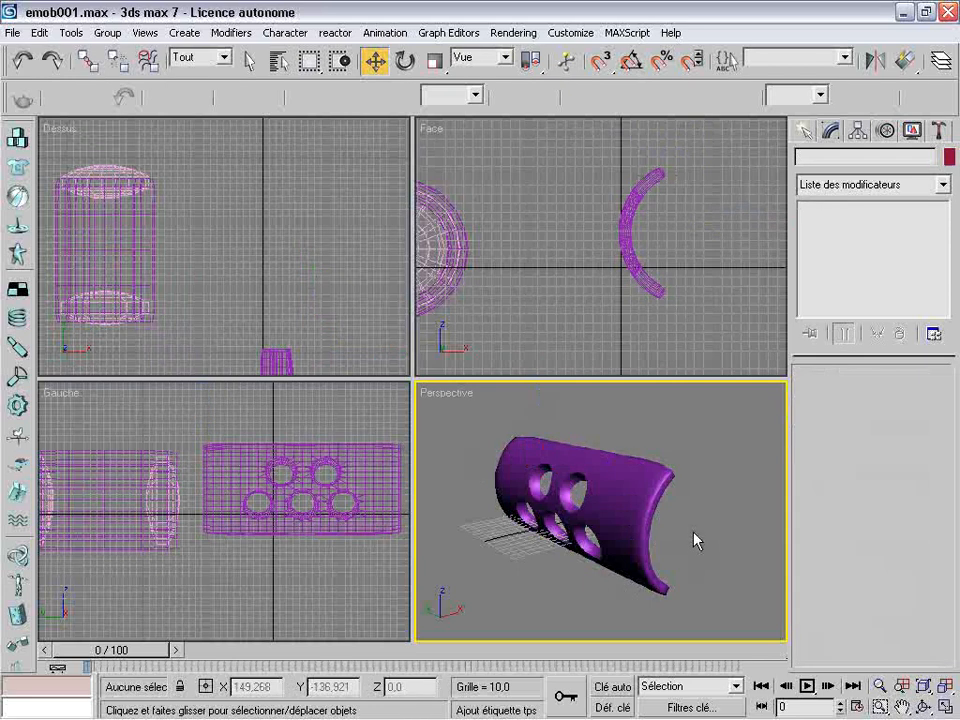
Move the perforated shell beside the original lamp in the top view and rename it bouclier01
{"action": "left_click", "coordinate": [923, 707]}
{"action": "left_click_drag", "start_coordinate": [654, 506], "coordinate": [588, 511]}
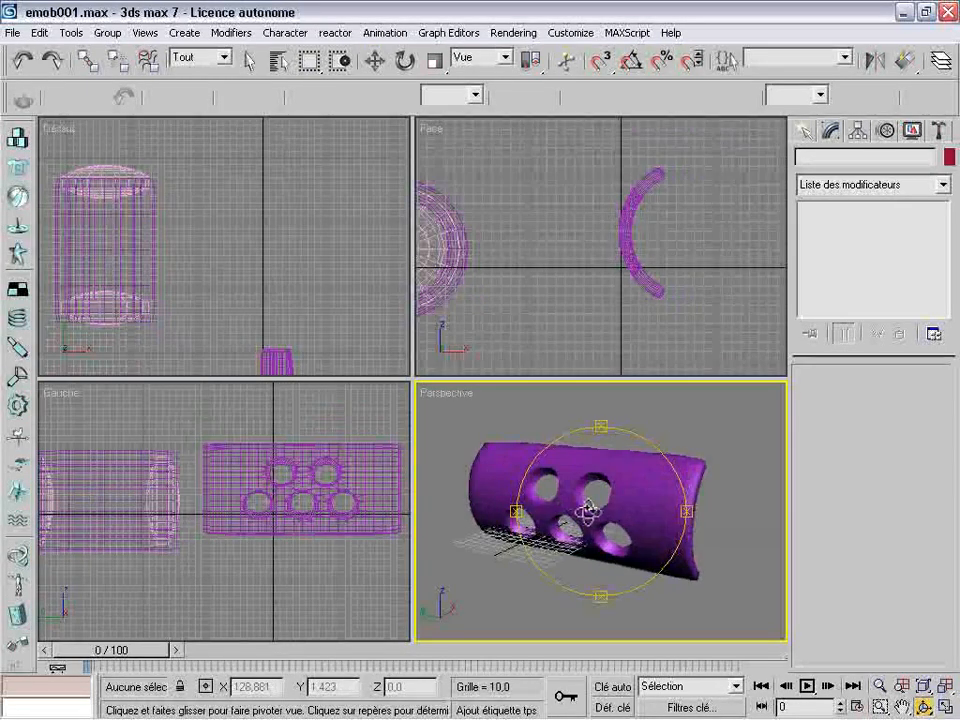
{"action": "left_click", "coordinate": [373, 63]}
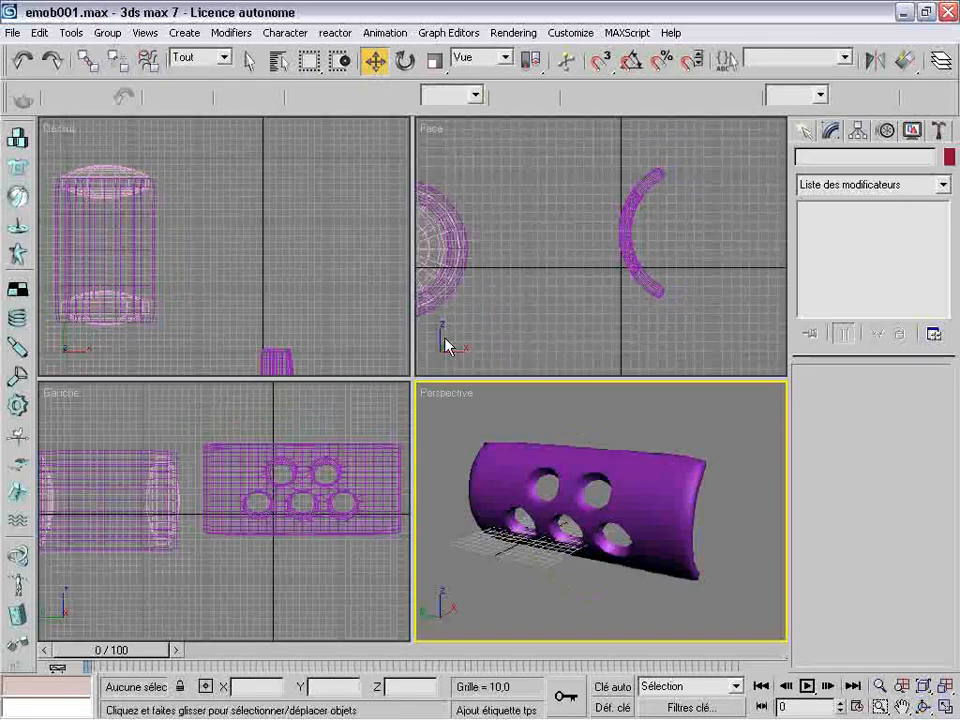
{"action": "left_click", "coordinate": [268, 360]}
{"action": "left_click_drag", "start_coordinate": [344, 323], "coordinate": [263, 130]}
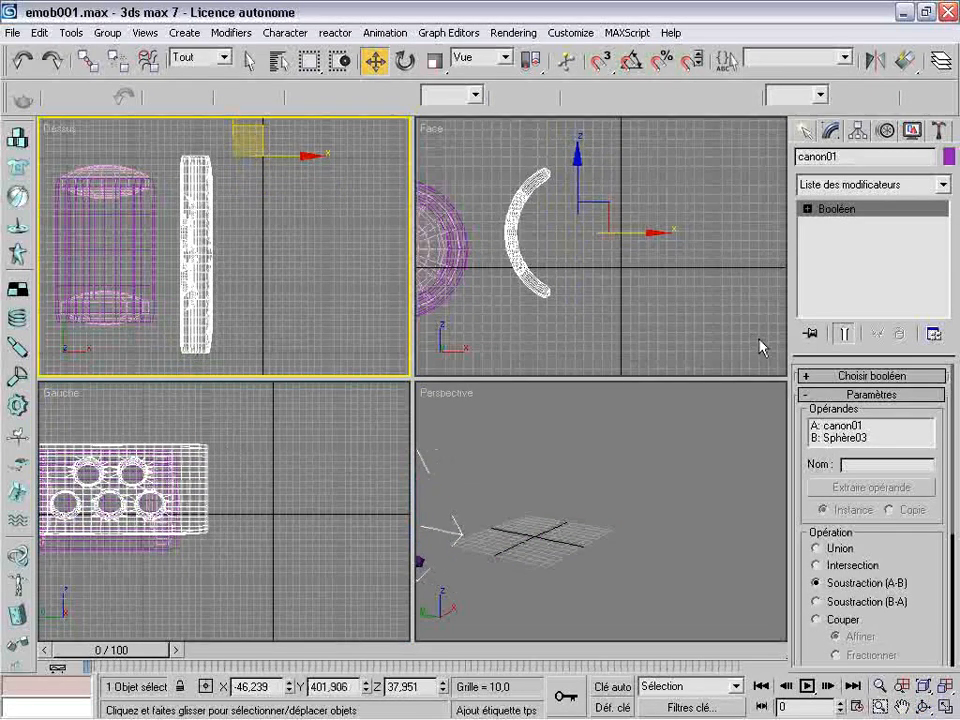
{"action": "left_click", "coordinate": [805, 130]}
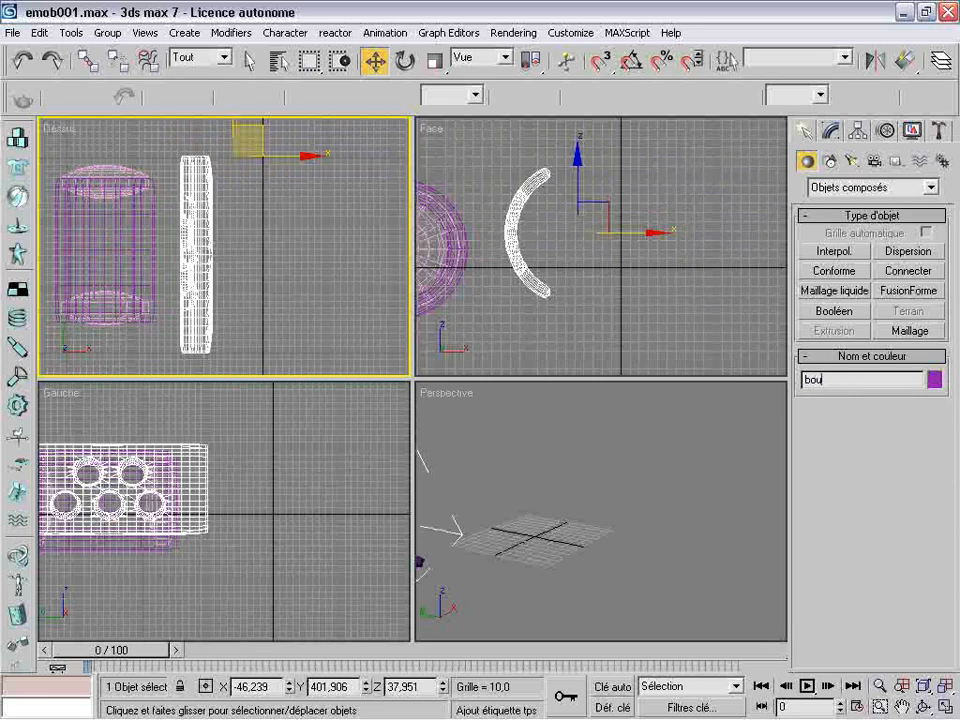
{"action": "type", "text": "lier01"}
Clone the original lamp group as lampe02 and place the copy on the far side of the perforated shell, at about X 44
{"action": "left_click", "coordinate": [148, 275]}
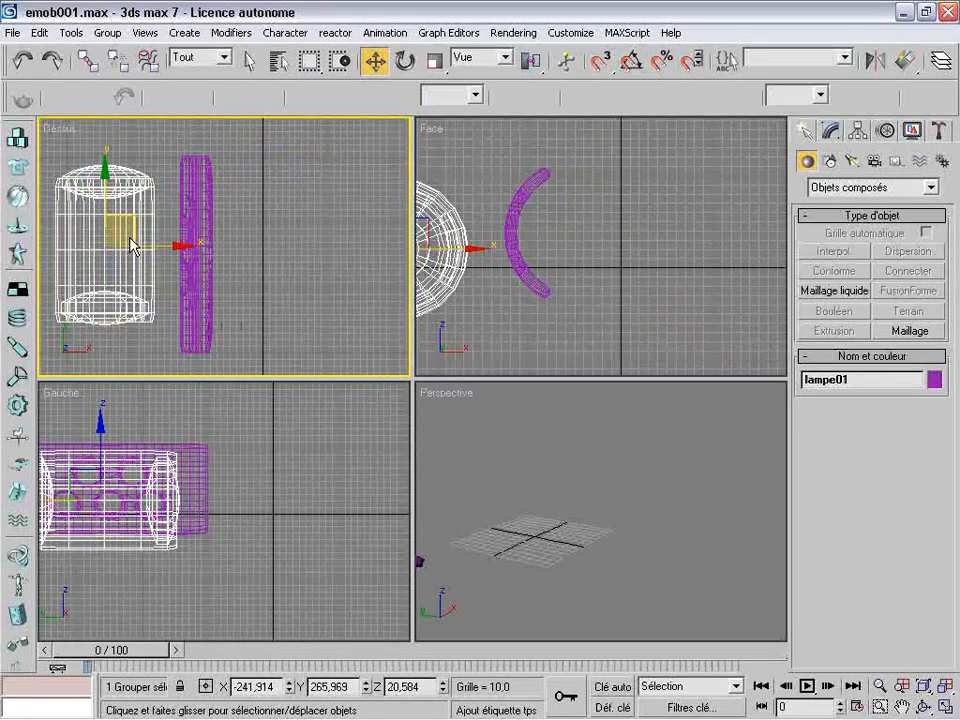
{"action": "key", "text": "ctrl+v"}
{"action": "left_click", "coordinate": [424, 447]}
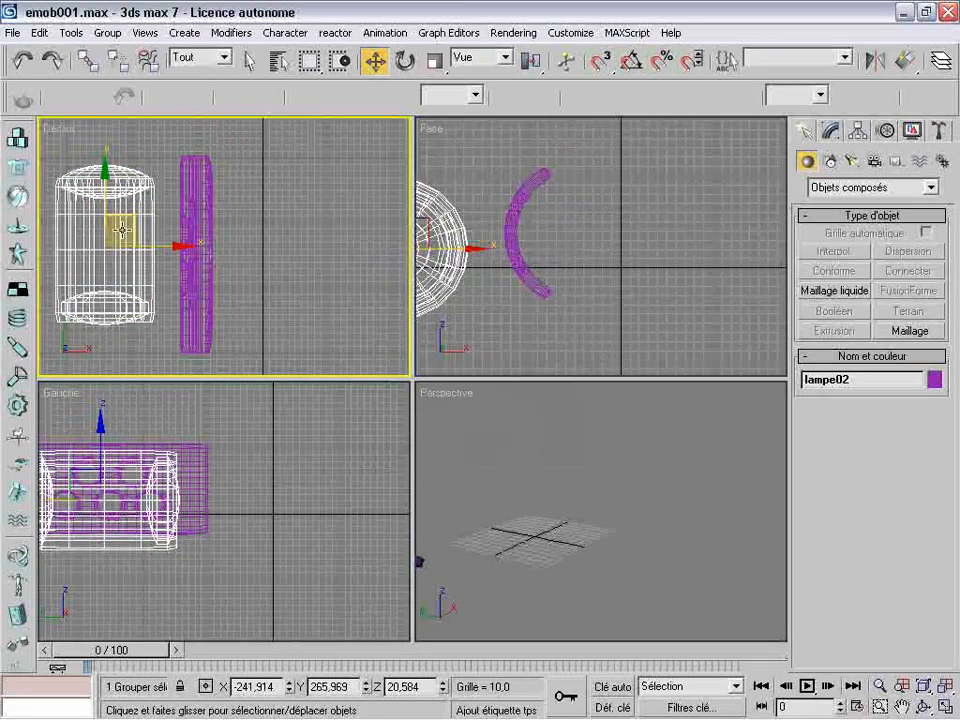
{"action": "left_click_drag", "start_coordinate": [132, 228], "coordinate": [318, 228]}
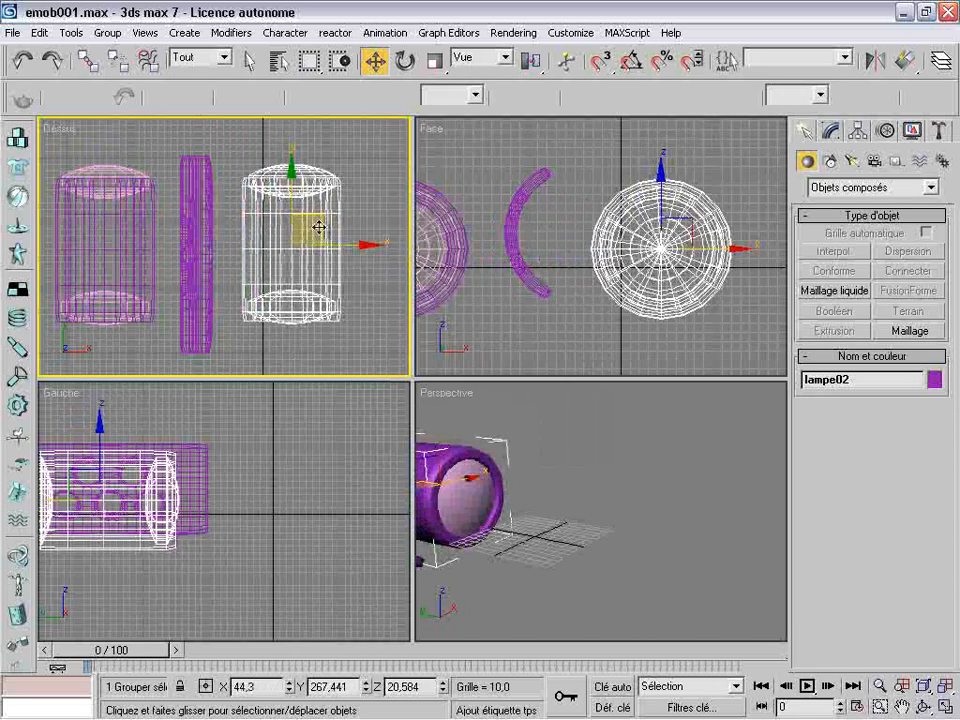
Ungroup the lampe02 copy and delete its rear and front caps, leaving only the tube
{"action": "left_click", "coordinate": [107, 32]}
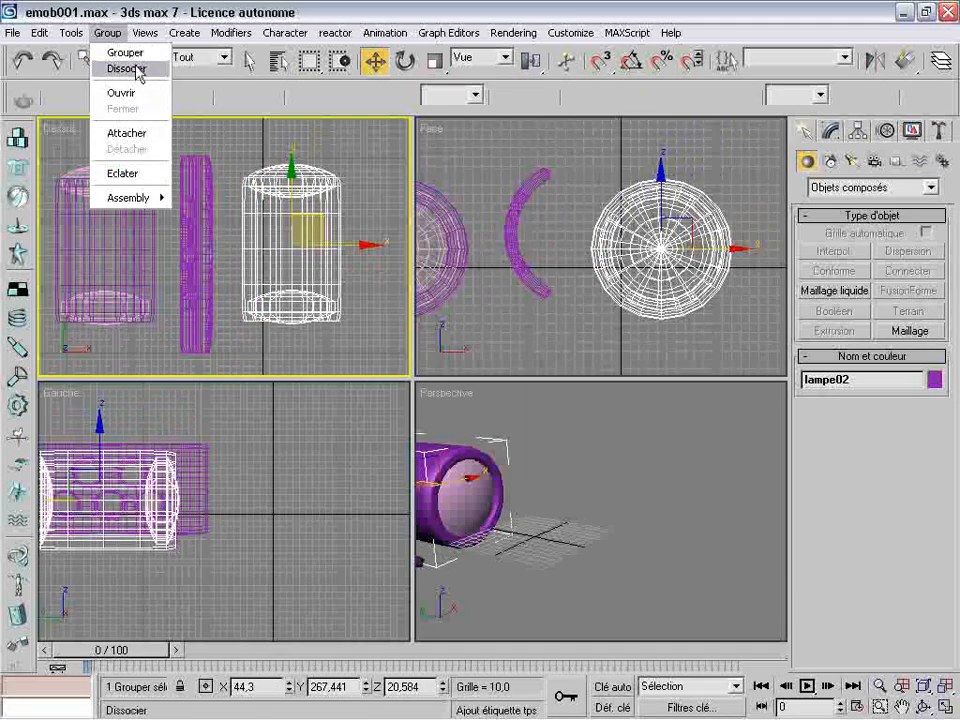
{"action": "left_click", "coordinate": [137, 70]}
{"action": "left_click", "coordinate": [343, 190]}
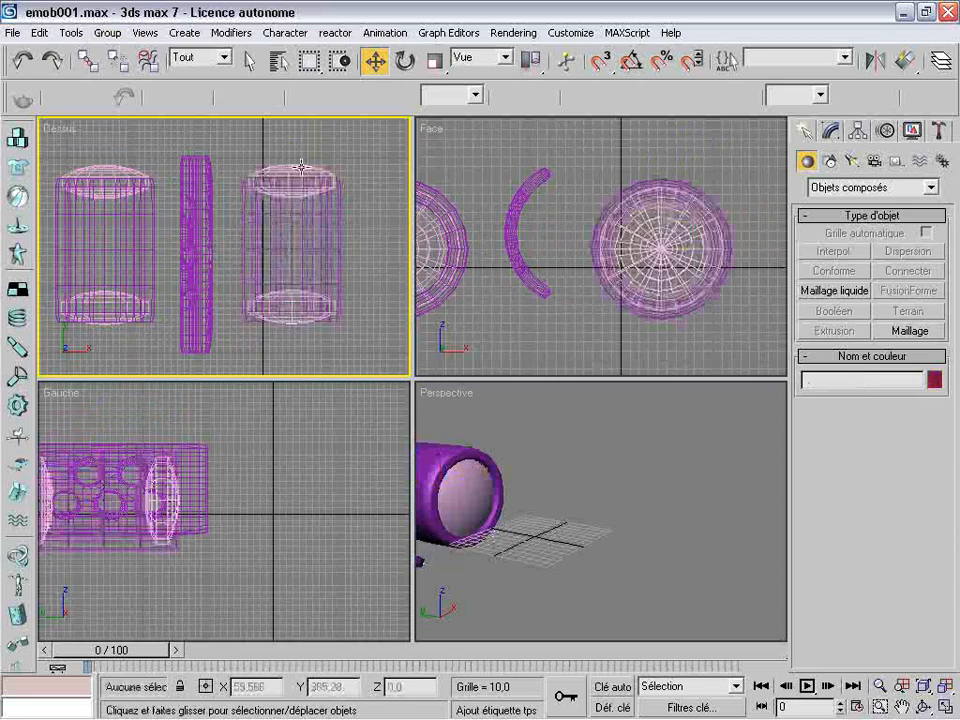
{"action": "left_click", "coordinate": [301, 167]}
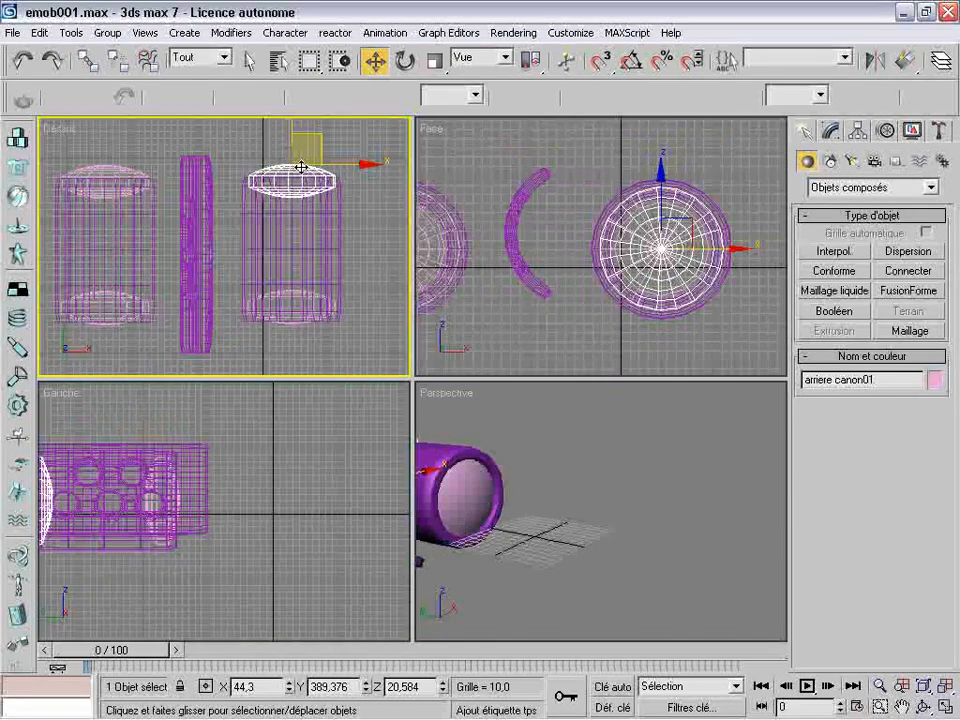
{"action": "left_click", "coordinate": [305, 174]}
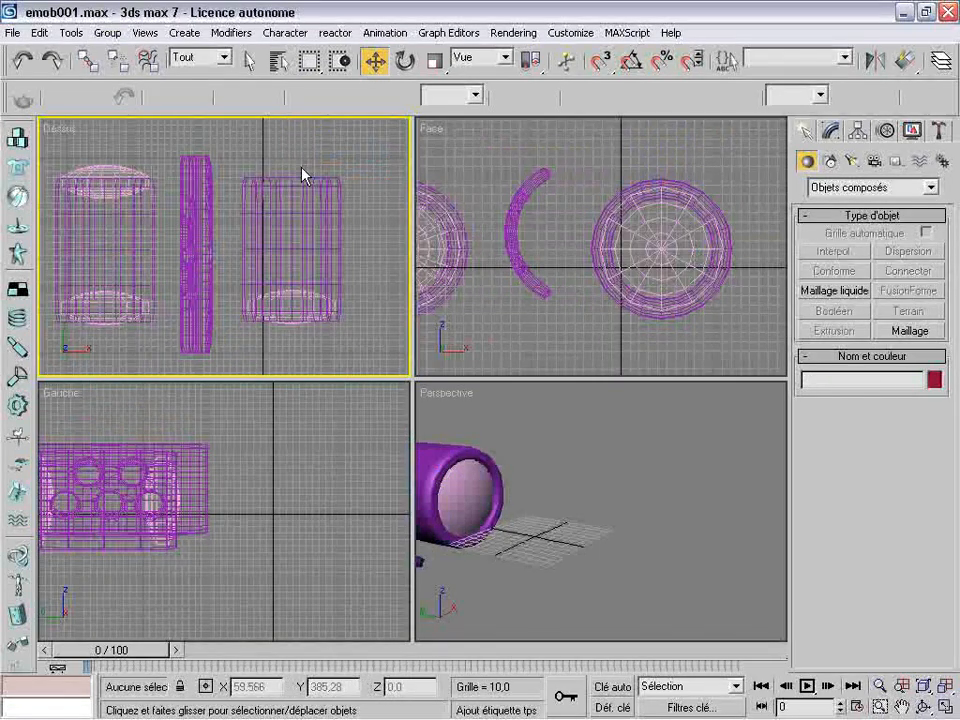
{"action": "left_click", "coordinate": [301, 320]}
{"action": "key", "text": "Delete"}
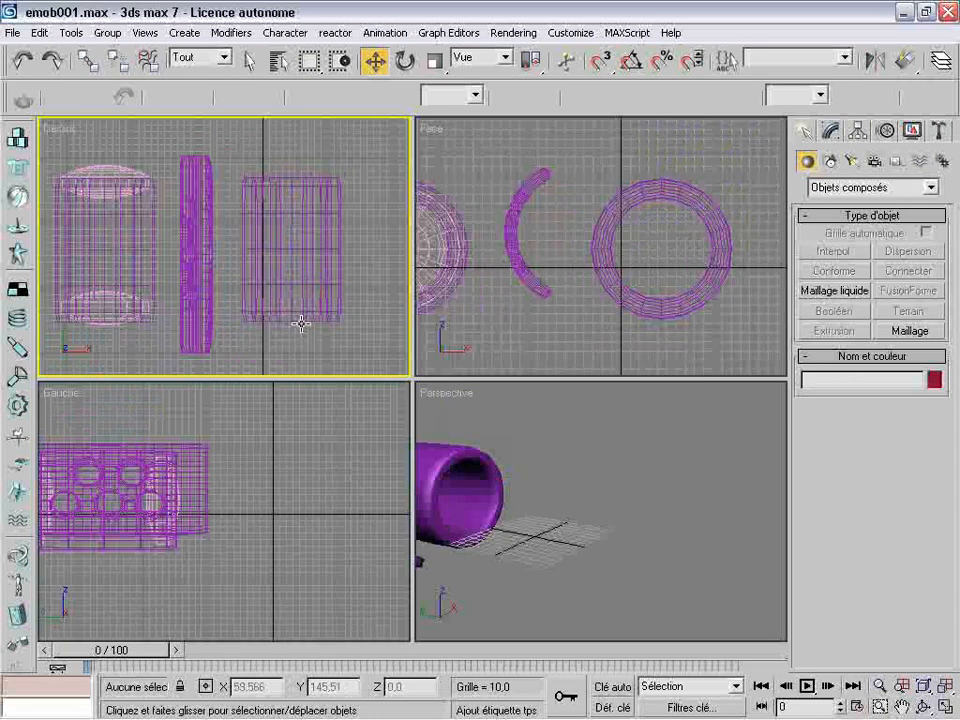
Slice the copied tube at its base level, starting from an angle of 81,0
{"action": "left_click", "coordinate": [301, 300]}
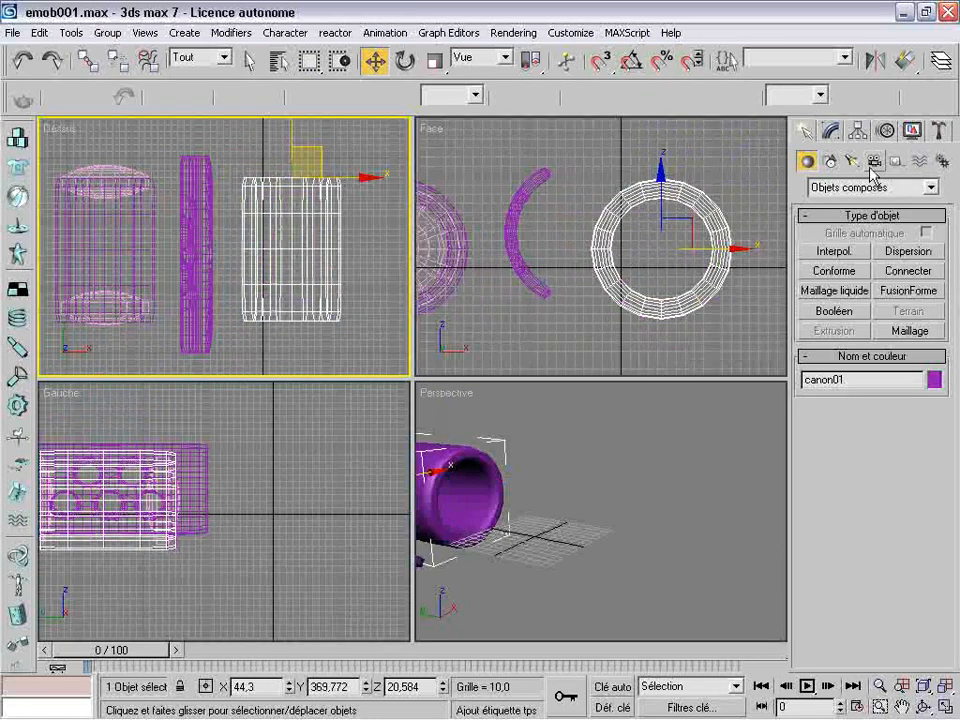
{"action": "left_click", "coordinate": [832, 131]}
{"action": "left_click", "coordinate": [853, 224]}
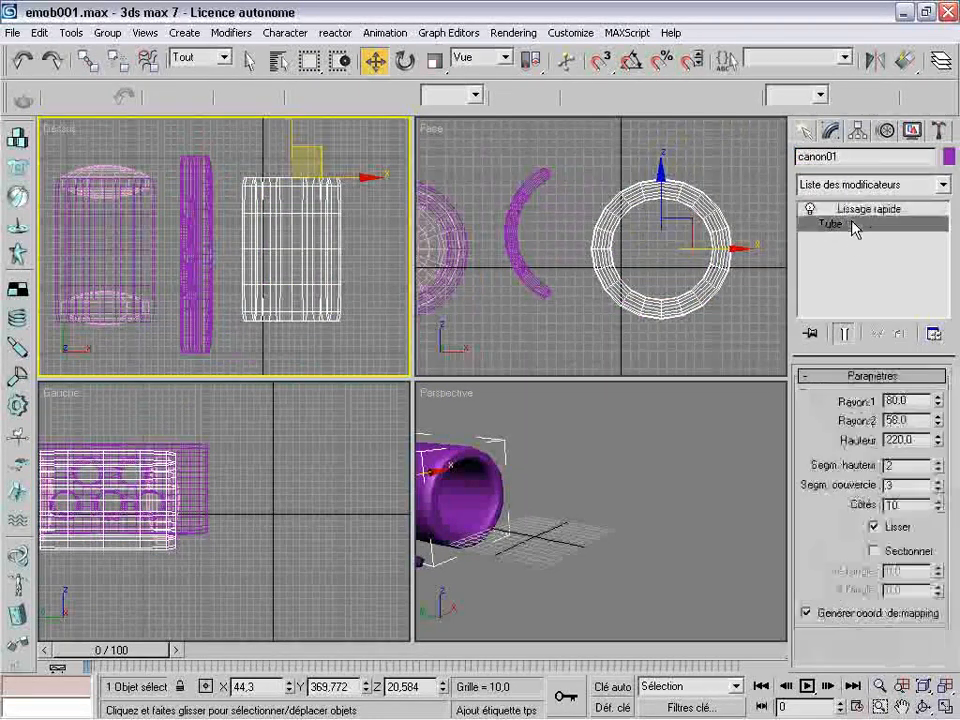
{"action": "left_click", "coordinate": [874, 551]}
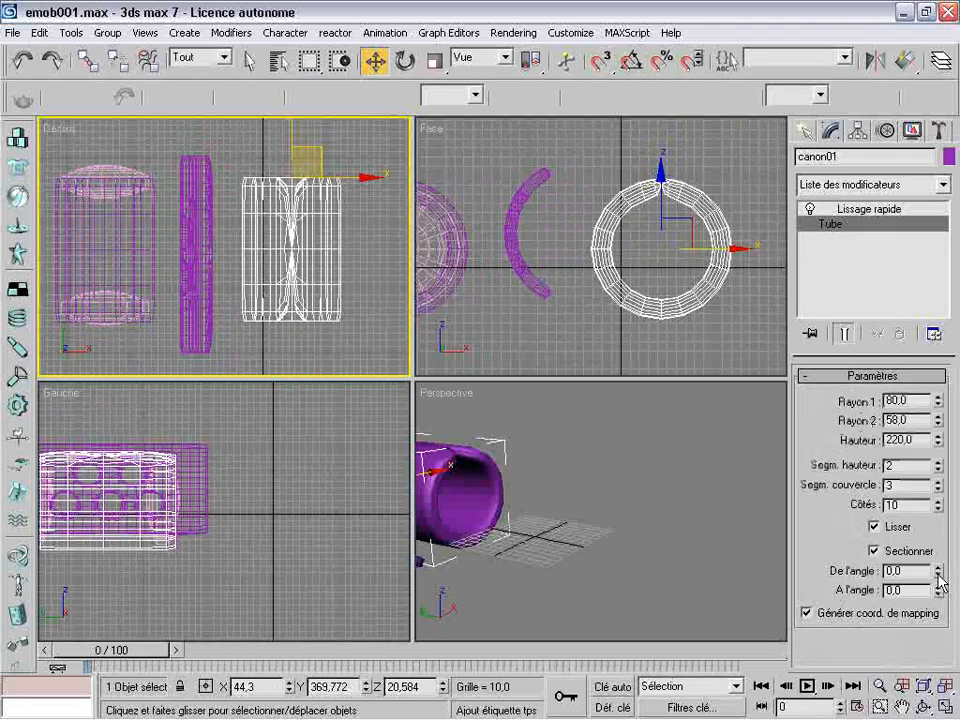
{"action": "left_click_drag", "start_coordinate": [938, 574], "coordinate": [851, 418]}
{"action": "left_click", "coordinate": [519, 568]}
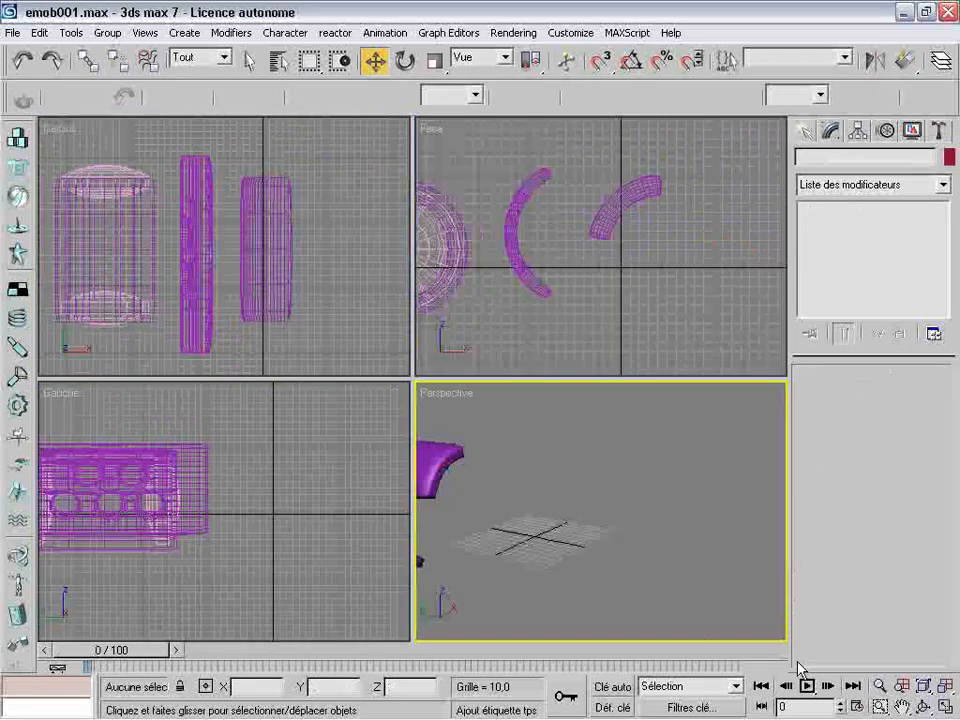
Move the sliced tube section along X to about 69 and thin it by setting its inner radius (Rayon 2) to 65,459
{"action": "left_click", "coordinate": [902, 706]}
{"action": "left_click_drag", "start_coordinate": [512, 463], "coordinate": [676, 478]}
{"action": "left_click", "coordinate": [923, 706]}
{"action": "left_click_drag", "start_coordinate": [647, 540], "coordinate": [508, 533]}
{"action": "left_click", "coordinate": [375, 61]}
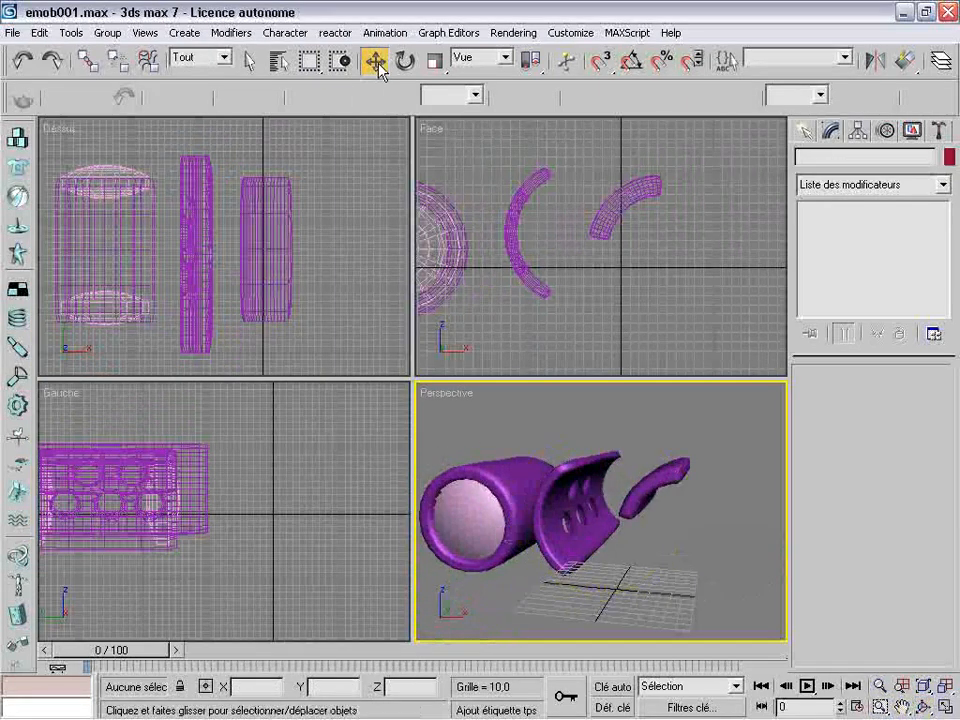
{"action": "left_click", "coordinate": [655, 482]}
{"action": "left_click_drag", "start_coordinate": [757, 505], "coordinate": [775, 492]}
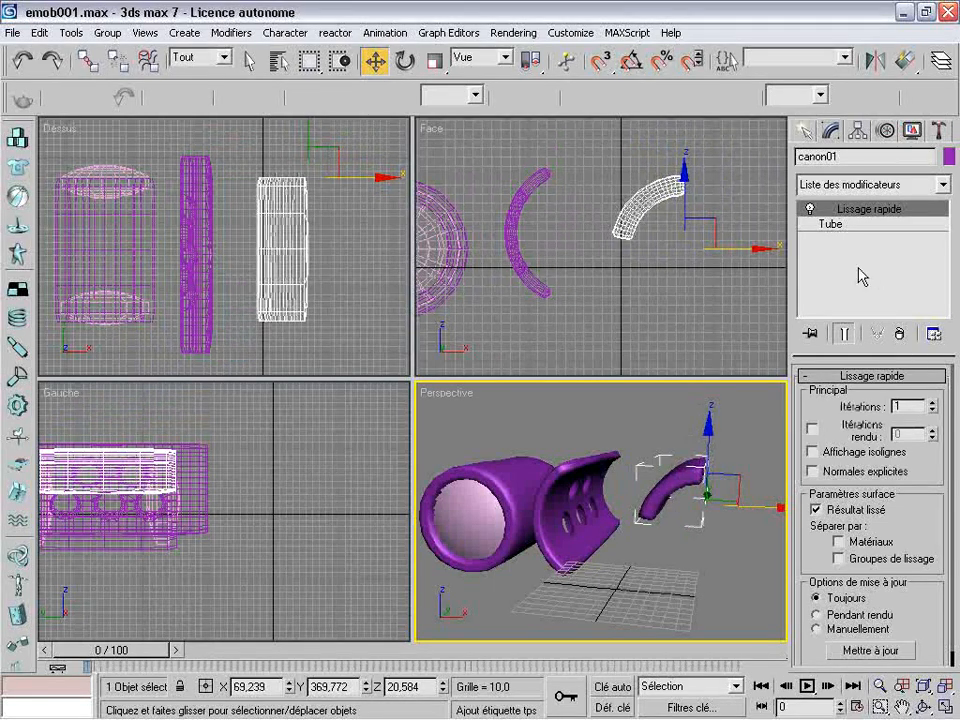
{"action": "left_click", "coordinate": [846, 226]}
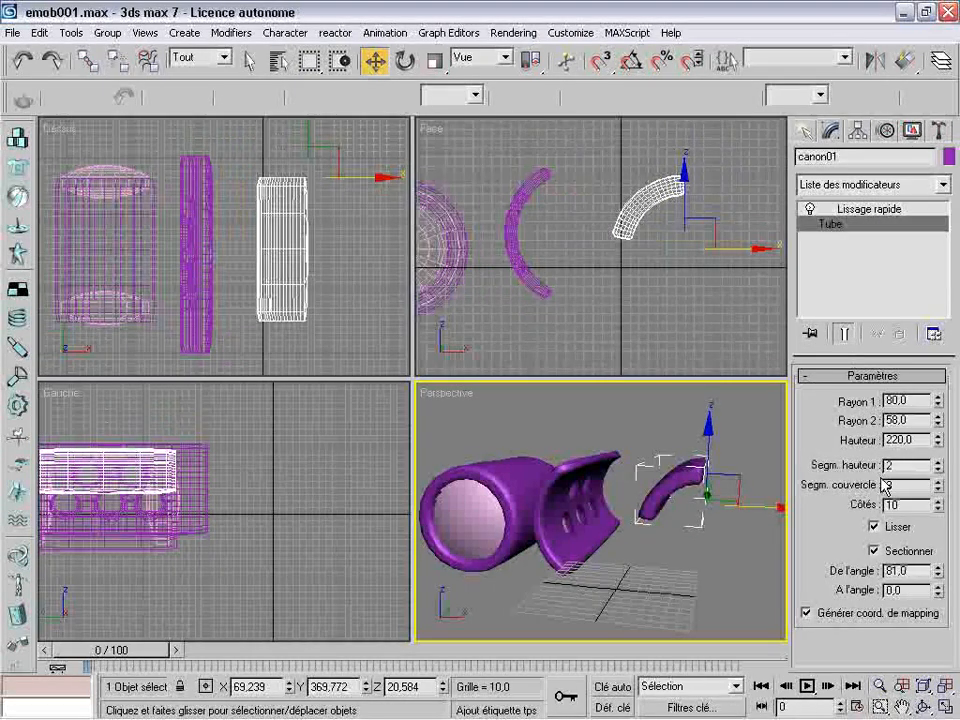
{"action": "left_click_drag", "start_coordinate": [941, 424], "coordinate": [940, 405]}
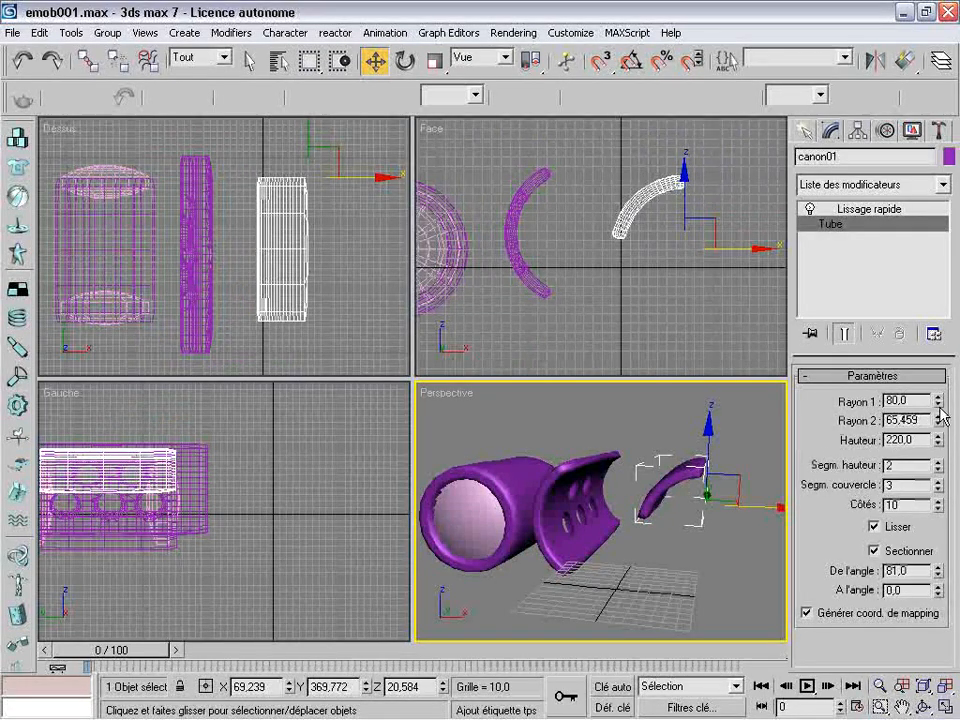
Bring the thinned tube section and the perforated shell closer together in the front view, with the shell at about X -40
{"action": "left_click", "coordinate": [714, 226]}
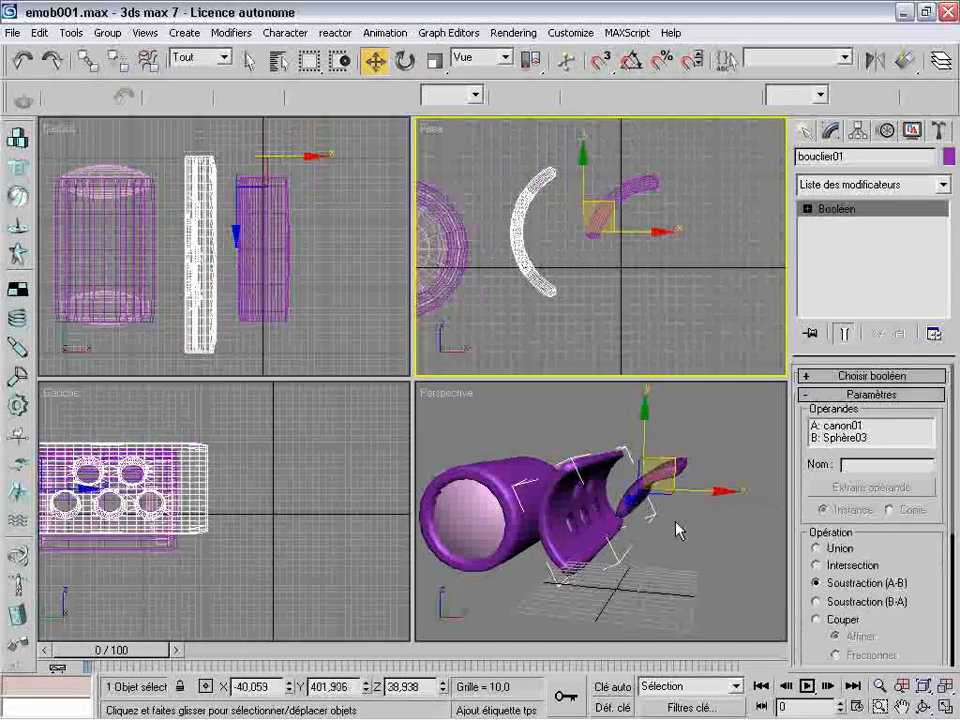
{"action": "left_click", "coordinate": [924, 707]}
{"action": "left_click", "coordinate": [640, 532]}
{"action": "left_click_drag", "start_coordinate": [620, 516], "coordinate": [598, 545]}
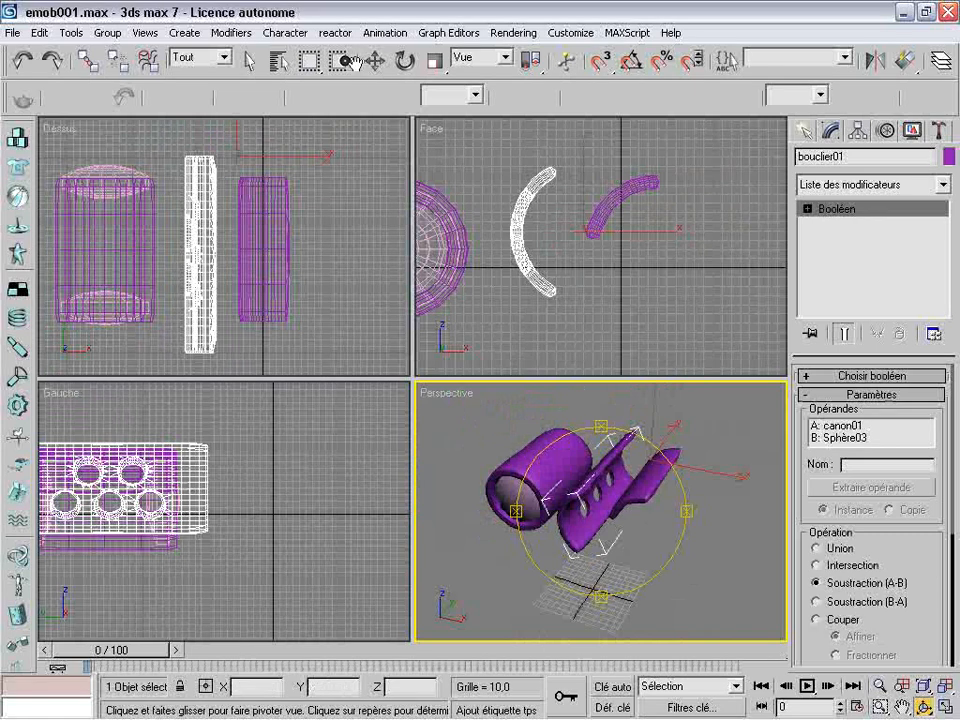
{"action": "left_click", "coordinate": [375, 61]}
{"action": "left_click", "coordinate": [348, 293]}
Clone the original lamp group as lampe02 and move the copy past the thinned tube section to about X 207
{"action": "scroll", "coordinate": [348, 293], "scroll_direction": "down", "scroll_amount": 4}
{"action": "scroll", "coordinate": [514, 298], "scroll_direction": "down", "scroll_amount": 2}
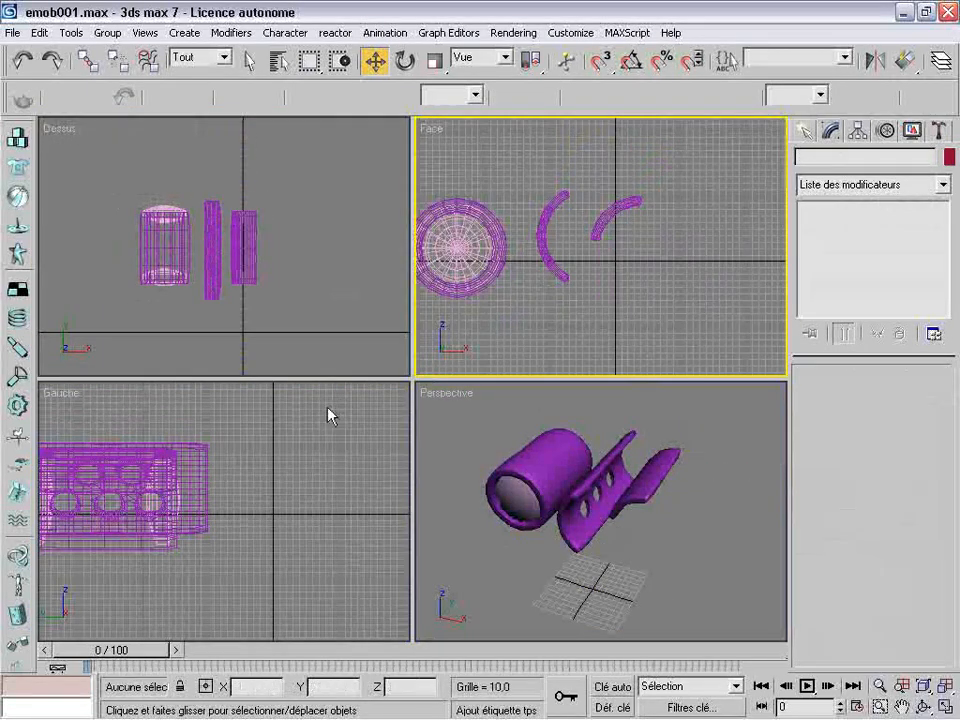
{"action": "scroll", "coordinate": [332, 412], "scroll_direction": "down", "scroll_amount": 2}
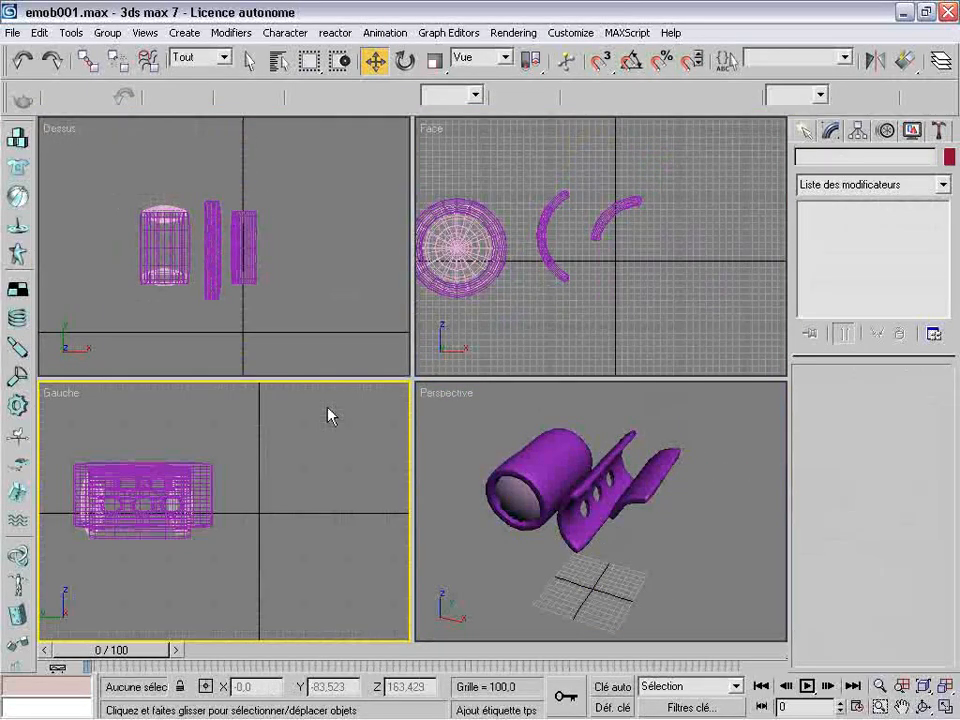
{"action": "left_click", "coordinate": [153, 228]}
{"action": "left_click_drag", "start_coordinate": [155, 234], "coordinate": [157, 231], "text": "shift"}
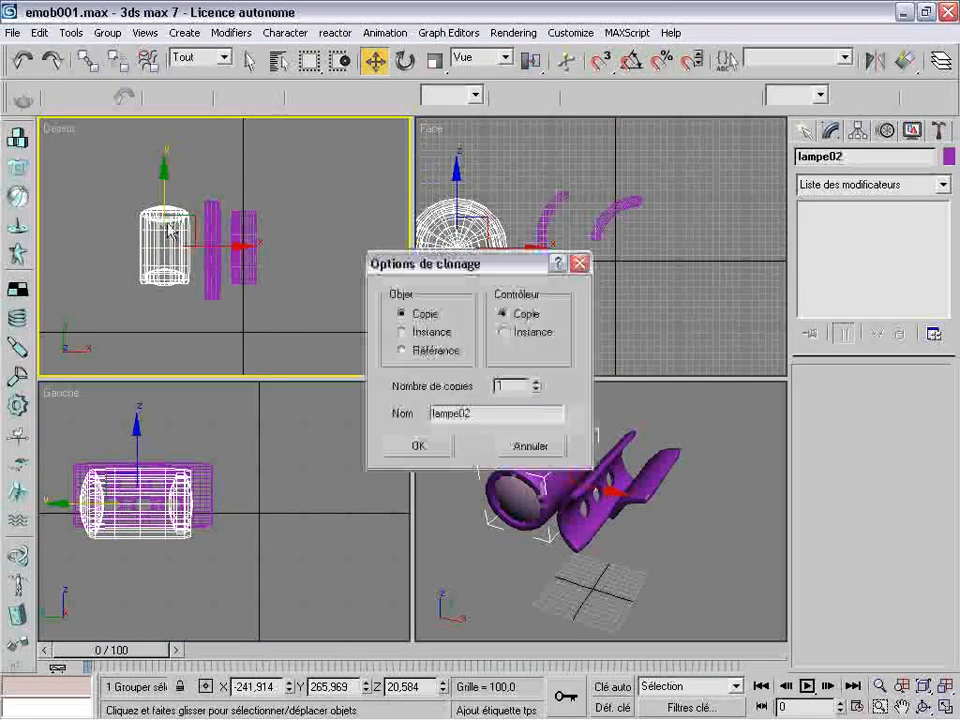
{"action": "left_click", "coordinate": [419, 446]}
{"action": "left_click_drag", "start_coordinate": [220, 247], "coordinate": [368, 247]}
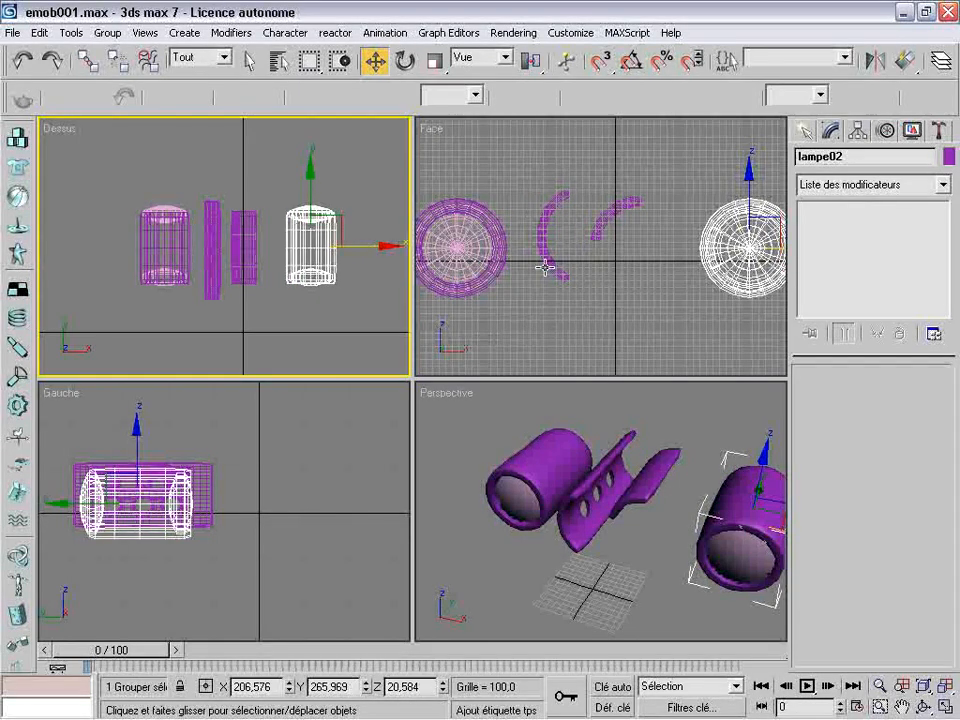
Ungroup lampe02 and delete the pink glass lens at the front end of the copied barrel
{"action": "left_click", "coordinate": [107, 33]}
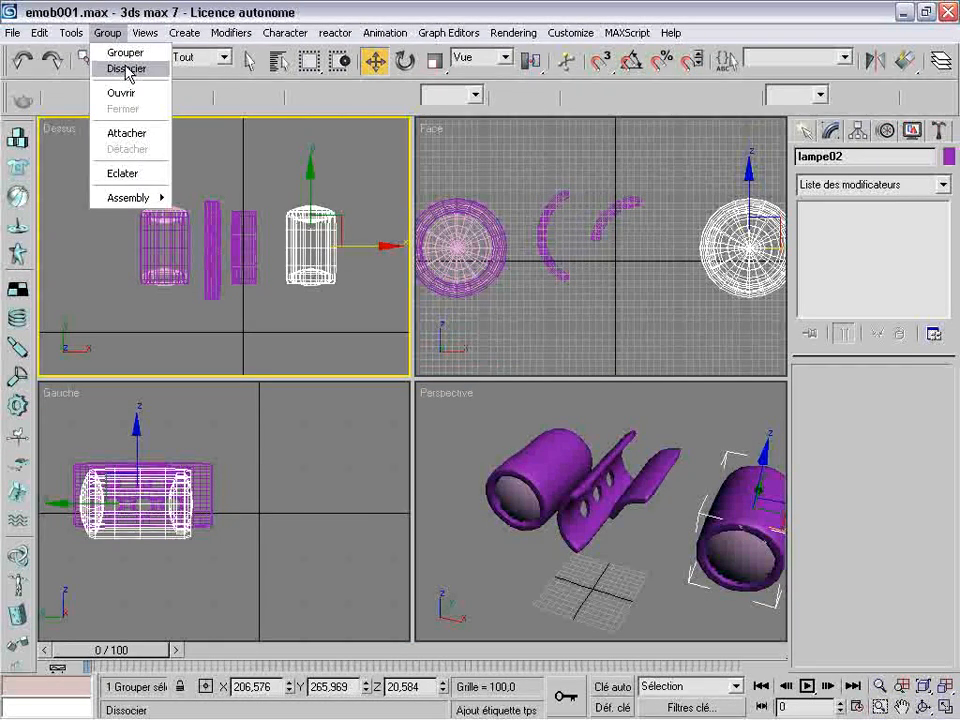
{"action": "left_click", "coordinate": [127, 69]}
{"action": "left_click", "coordinate": [316, 299]}
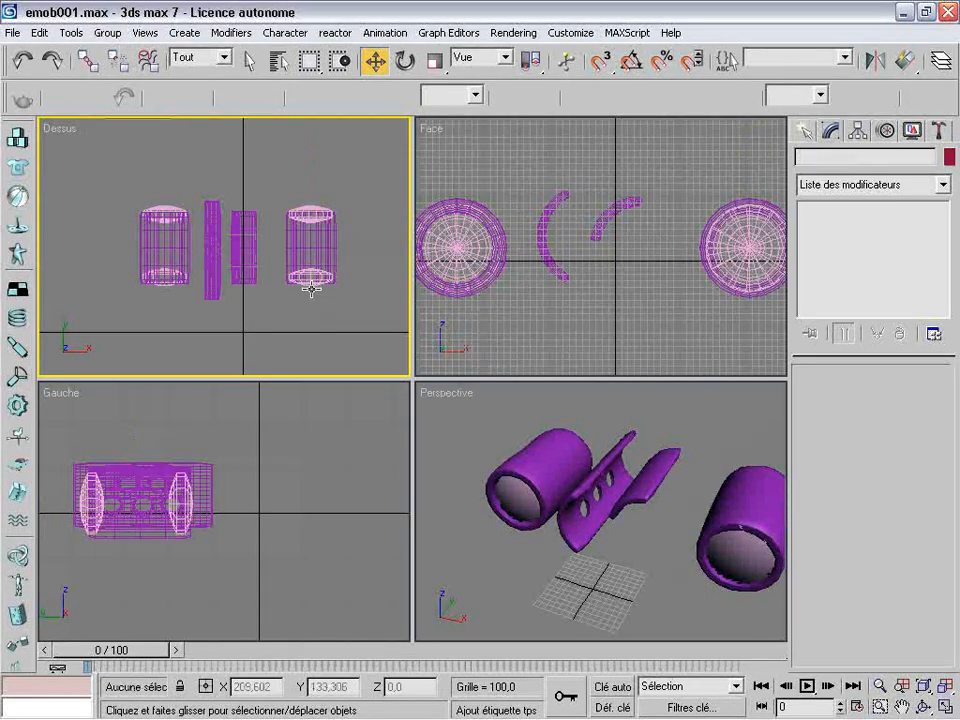
{"action": "left_click", "coordinate": [312, 289]}
{"action": "left_click", "coordinate": [313, 290]}
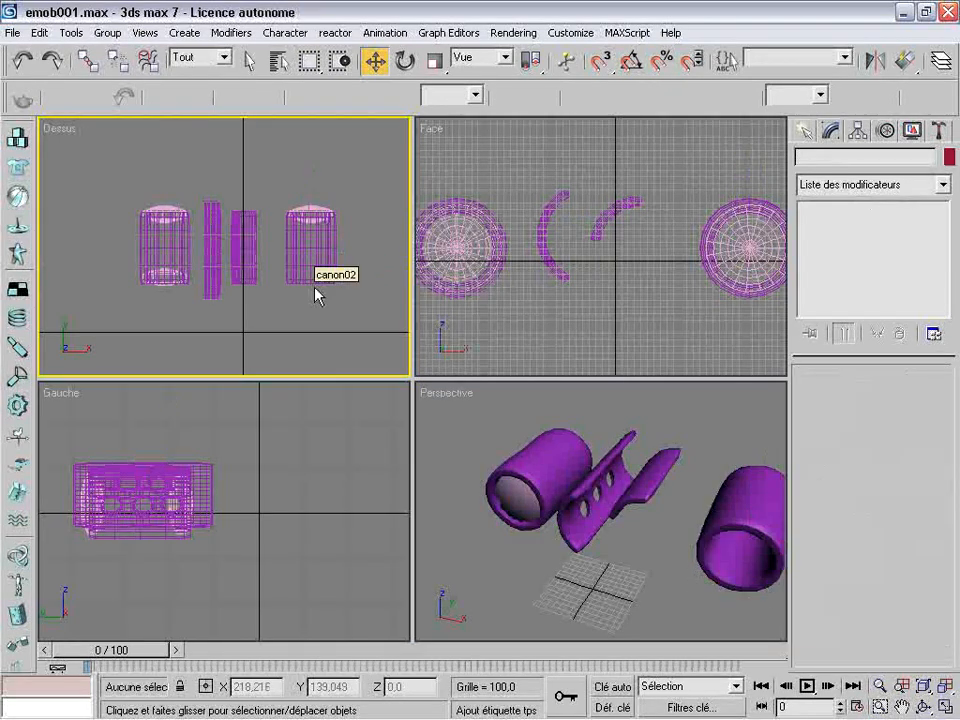
Shorten the copied barrel canon02 by setting its tube height (Hauteur) to 125,4
{"action": "left_click", "coordinate": [319, 234]}
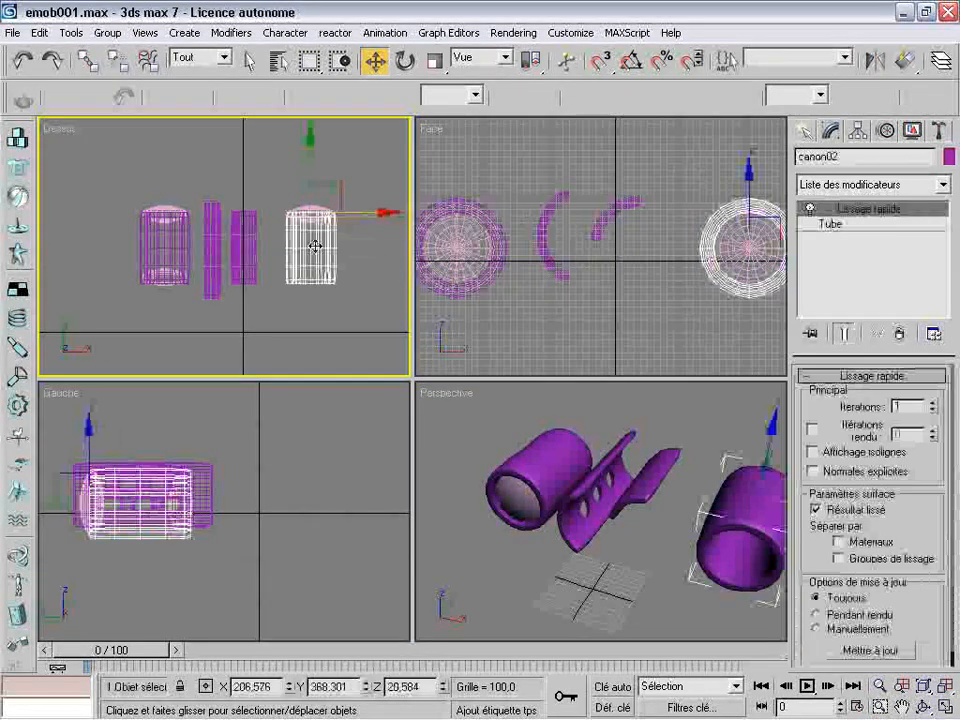
{"action": "left_click", "coordinate": [836, 226]}
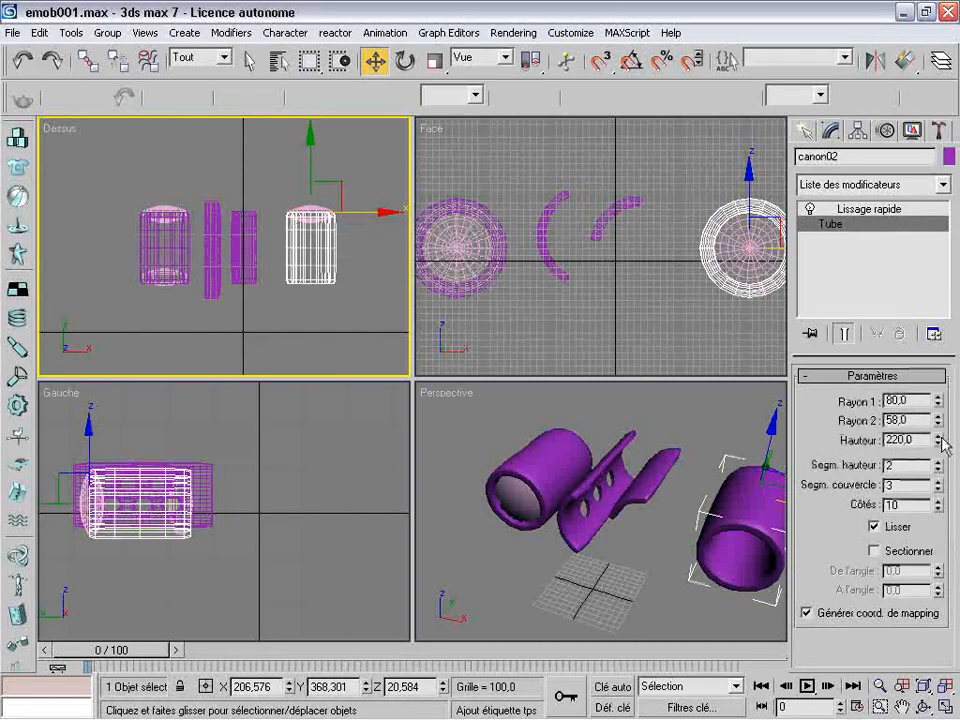
{"action": "left_click_drag", "start_coordinate": [944, 446], "coordinate": [944, 514]}
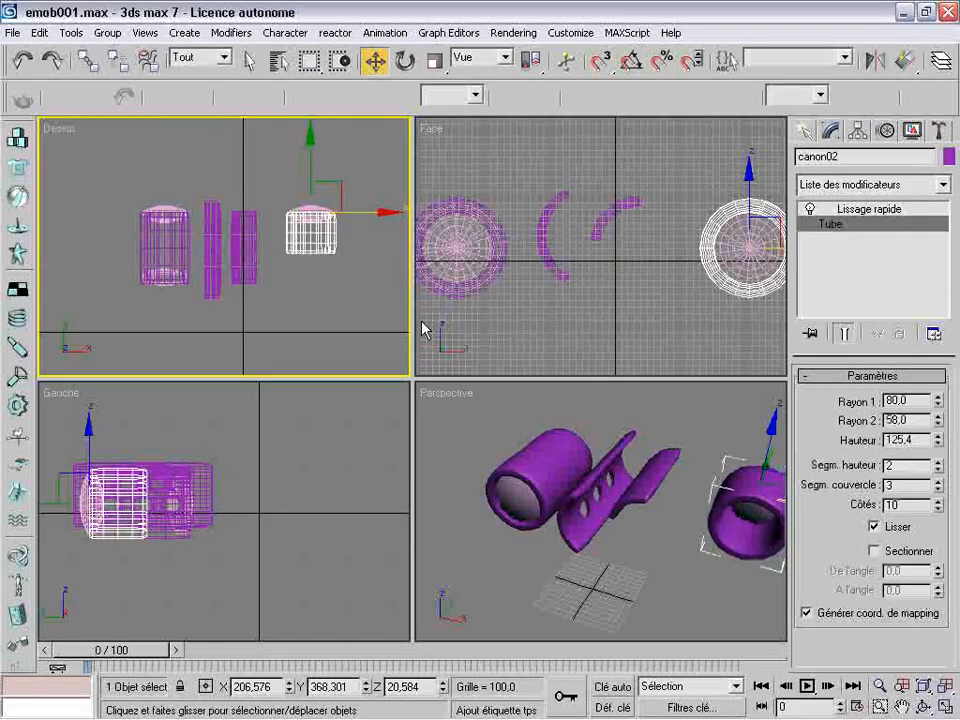
Clone the shortened barrel as the copy canon03 and move it along Y to about 233, in front of canon02
{"action": "key", "text": "ctrl+v"}
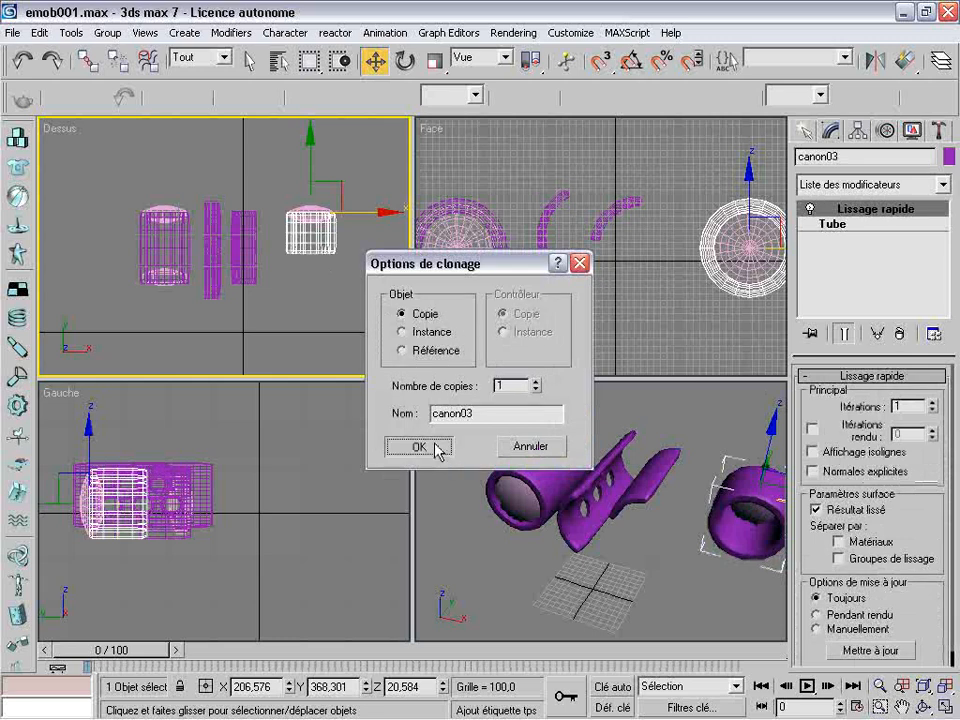
{"action": "left_click", "coordinate": [434, 446]}
{"action": "left_click_drag", "start_coordinate": [312, 161], "coordinate": [312, 206]}
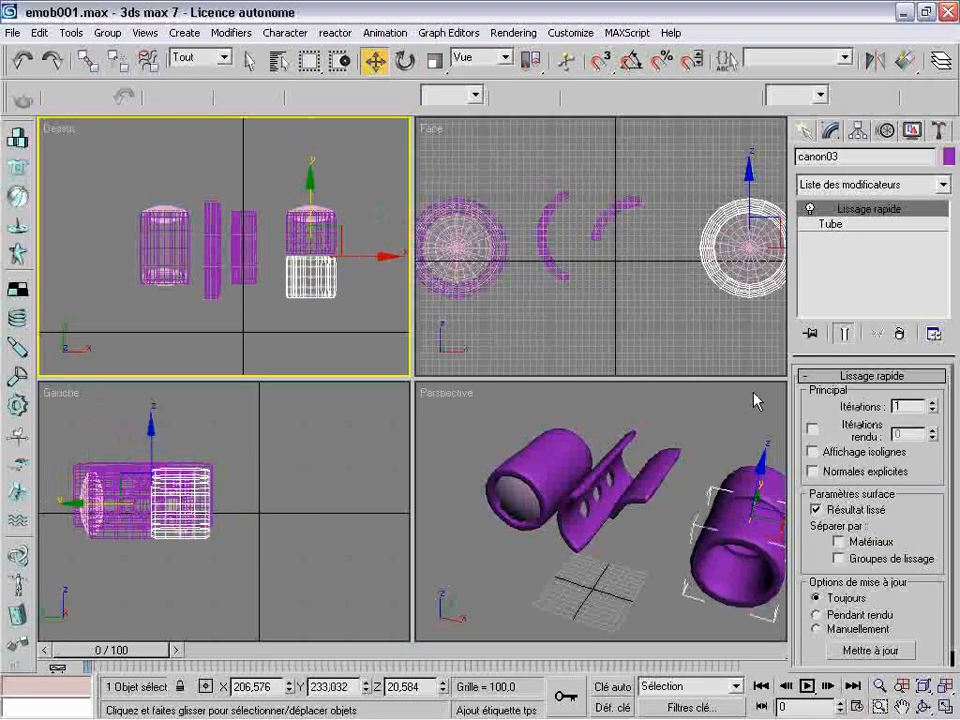
Set the height (Hauteur) of canon03 to 70,224 and slide it along Y to about 242 so it meets canon02
{"action": "left_click", "coordinate": [848, 228]}
{"action": "left_click_drag", "start_coordinate": [940, 444], "coordinate": [941, 485]}
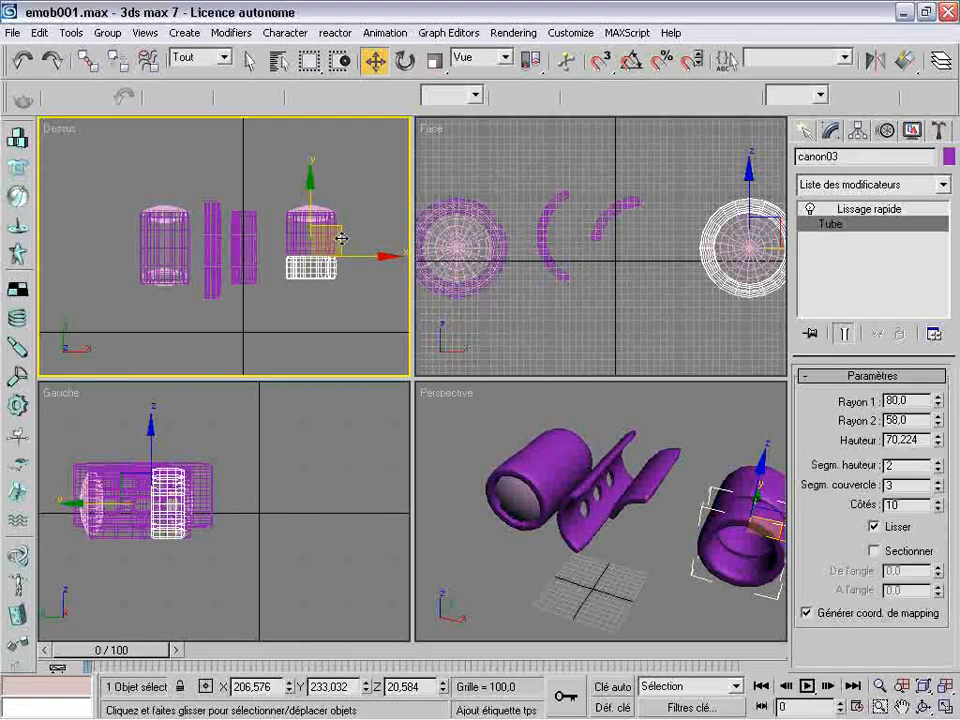
{"action": "left_click_drag", "start_coordinate": [340, 235], "coordinate": [340, 234]}
{"action": "left_click", "coordinate": [666, 561]}
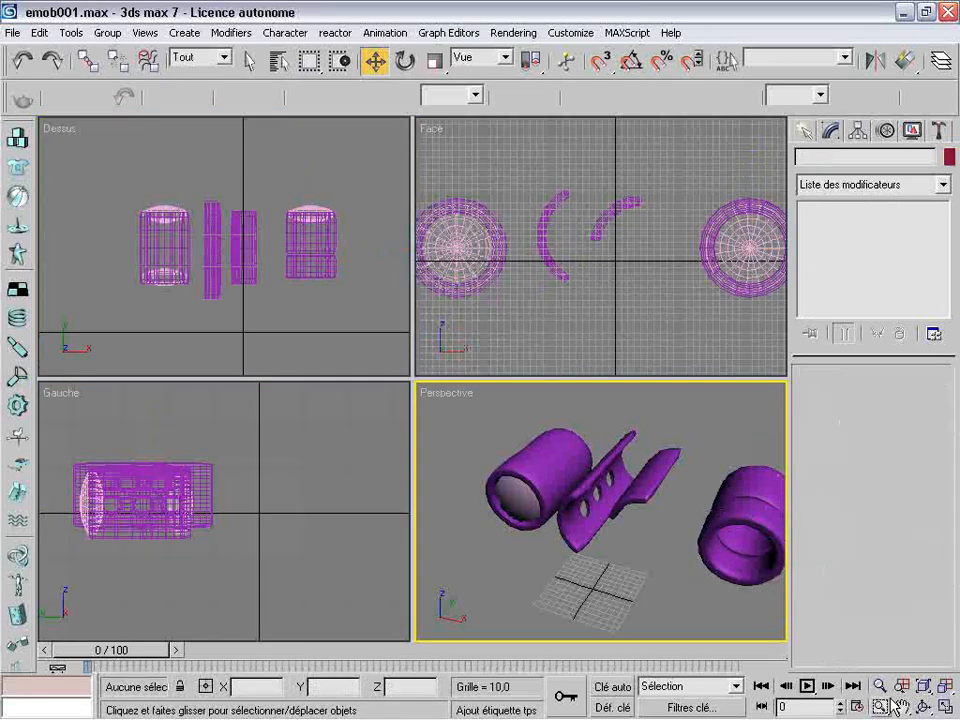
{"action": "key", "text": "ctrl+p"}
{"action": "left_click_drag", "start_coordinate": [731, 557], "coordinate": [516, 514]}
{"action": "key", "text": "ctrl+r"}
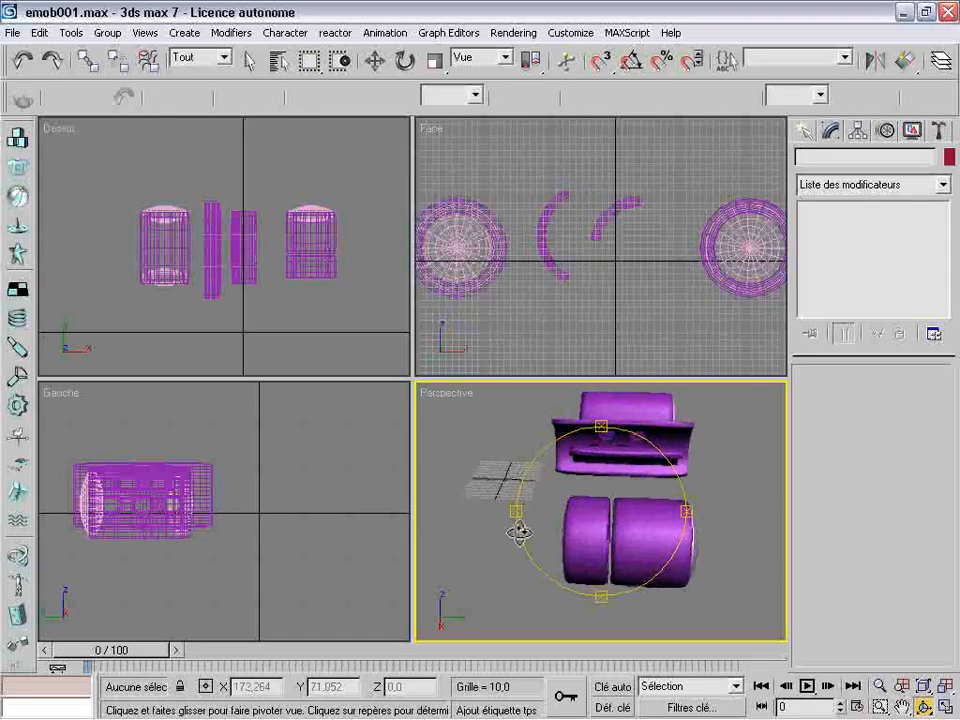
{"action": "left_click", "coordinate": [373, 61]}
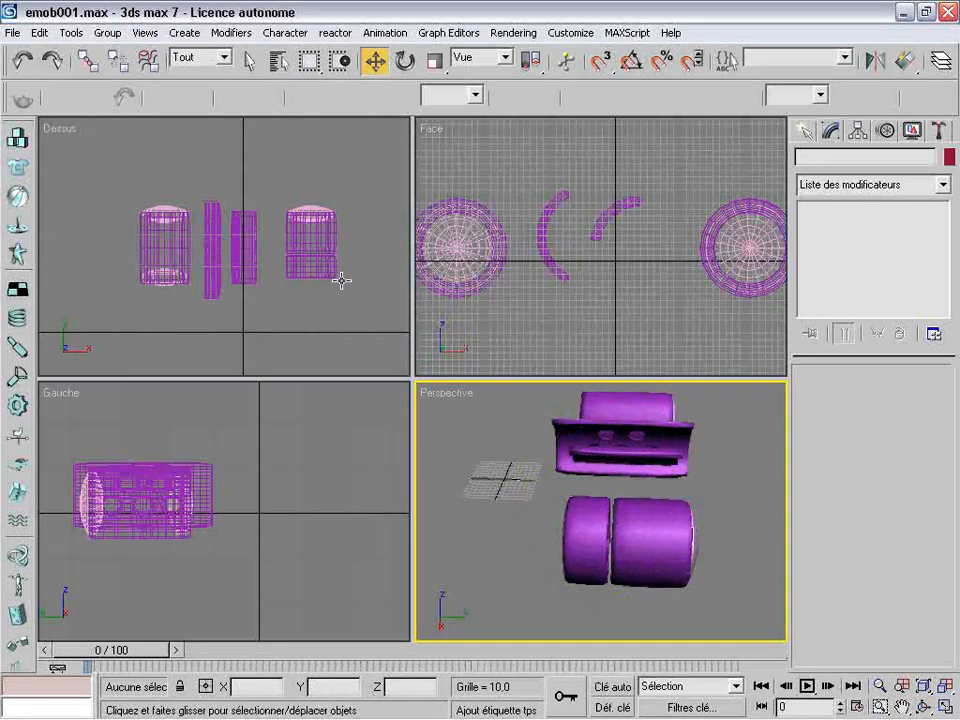
{"action": "left_click", "coordinate": [312, 238]}
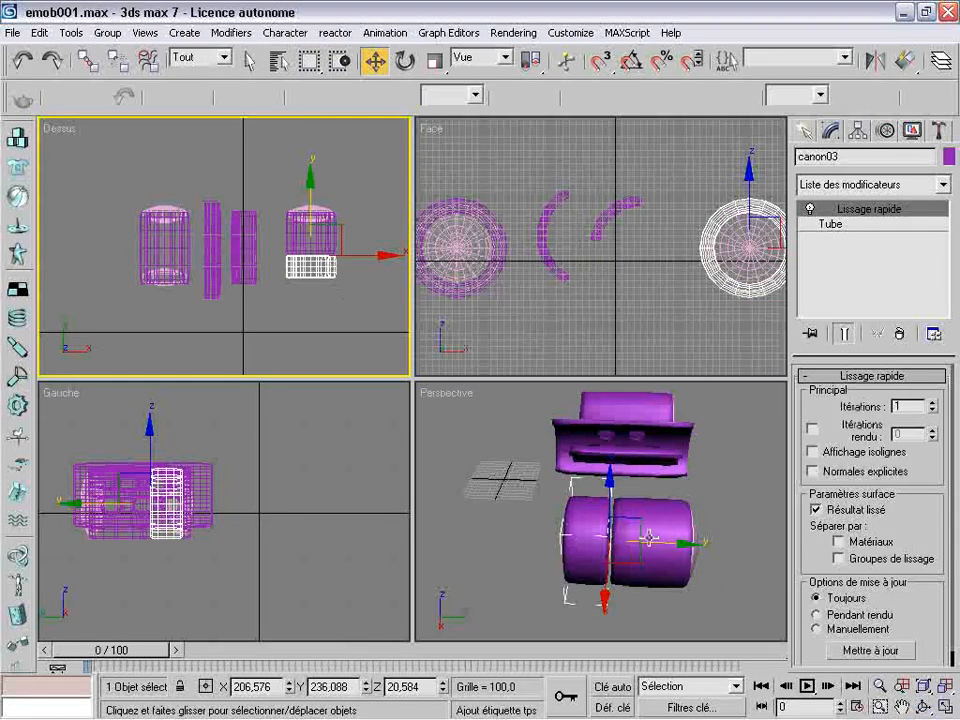
{"action": "left_click", "coordinate": [607, 548]}
{"action": "left_click_drag", "start_coordinate": [683, 543], "coordinate": [689, 543]}
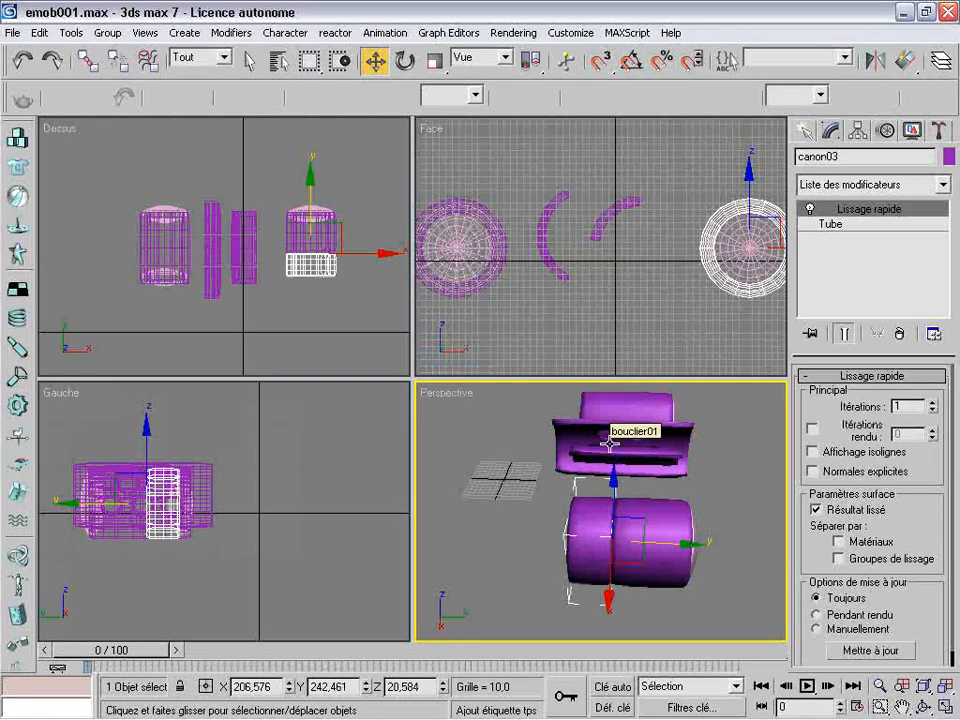
Clone canon03 as the copy canon04 and move it along Y to about 174, at the front of the barrel
{"action": "right_click", "coordinate": [312, 302]}
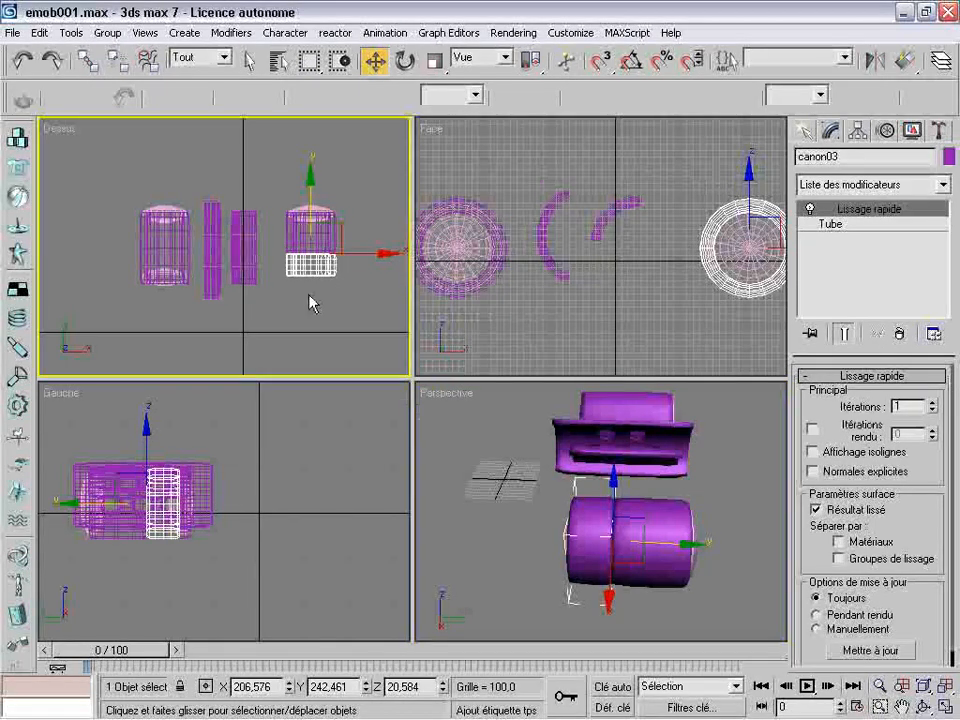
{"action": "left_click", "coordinate": [336, 246], "text": "ctrl"}
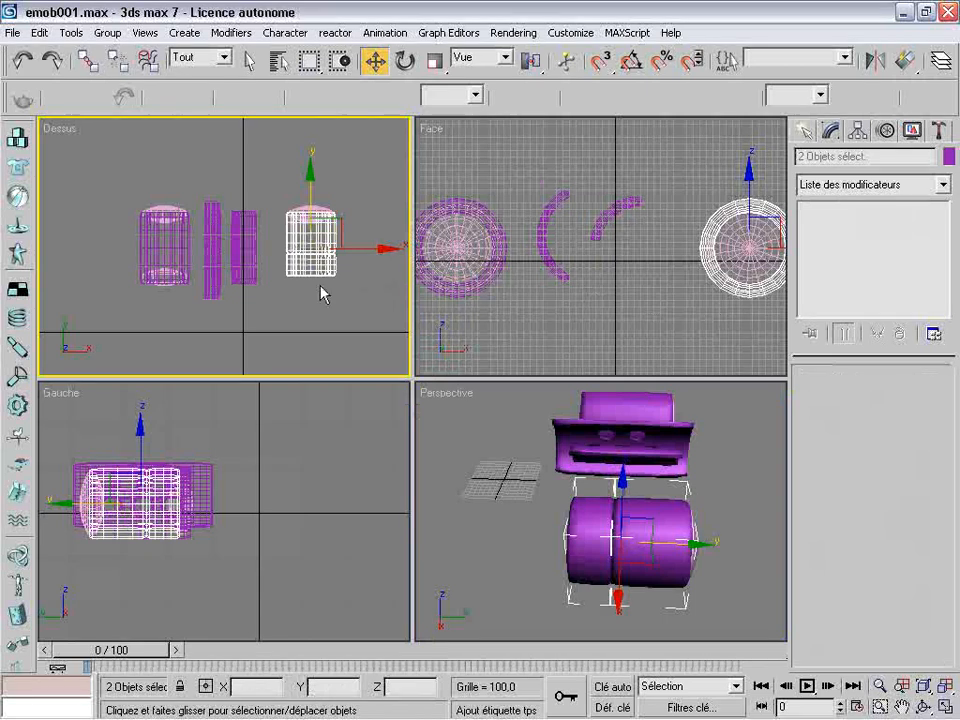
{"action": "left_click", "coordinate": [306, 263]}
{"action": "left_click_drag", "start_coordinate": [306, 263], "coordinate": [316, 268], "text": "shift"}
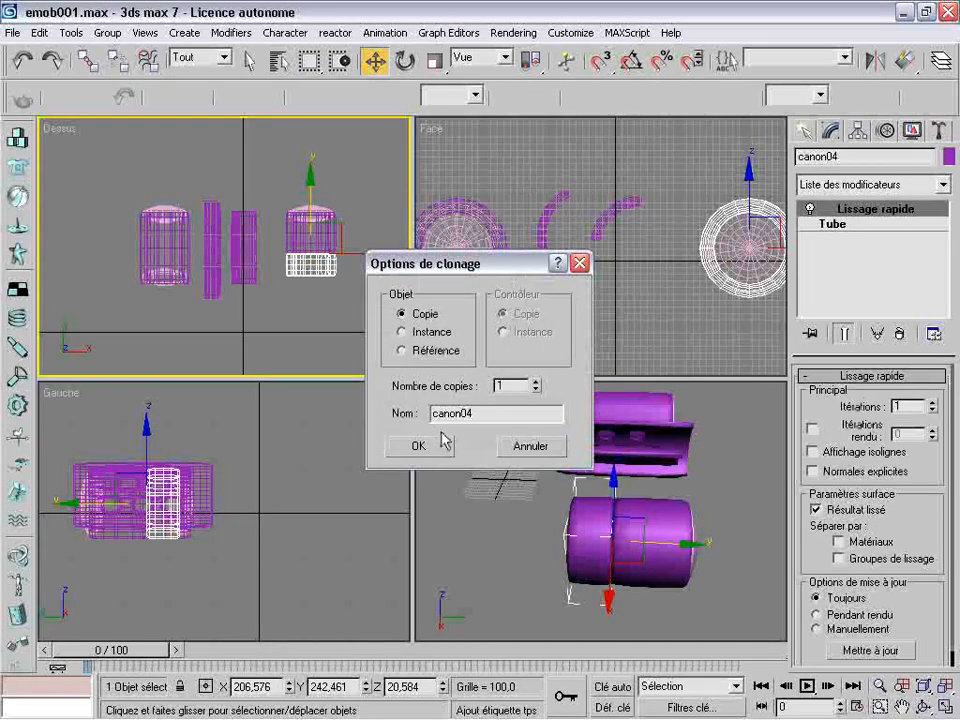
{"action": "left_click", "coordinate": [435, 446]}
{"action": "left_click_drag", "start_coordinate": [311, 177], "coordinate": [311, 198]}
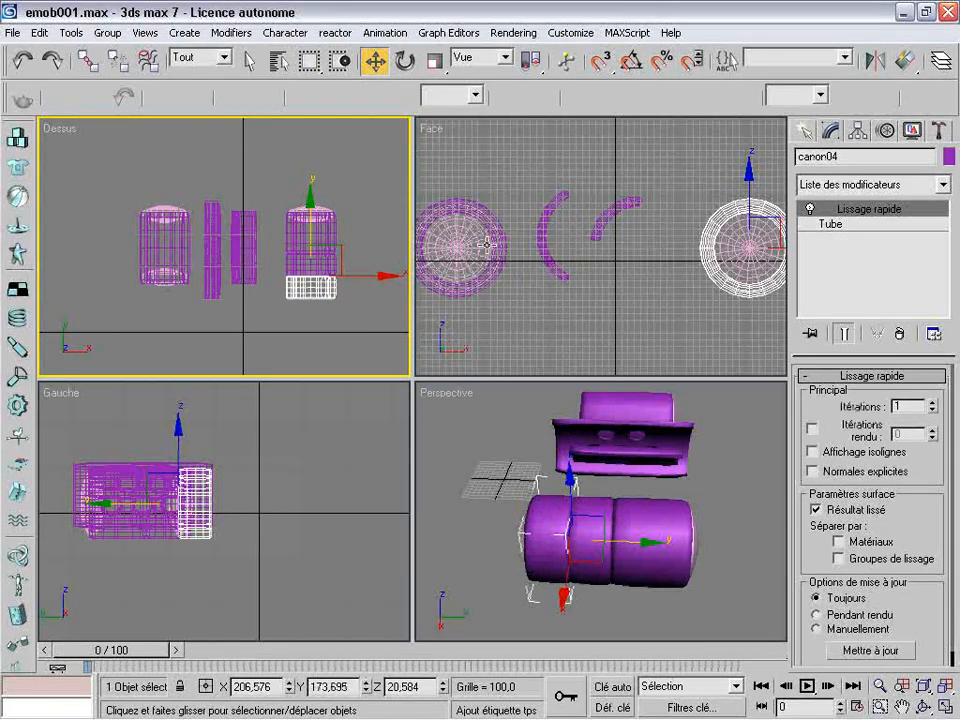
Scale canon04 uniformly down to about 92,8 percent
{"action": "left_click", "coordinate": [434, 61]}
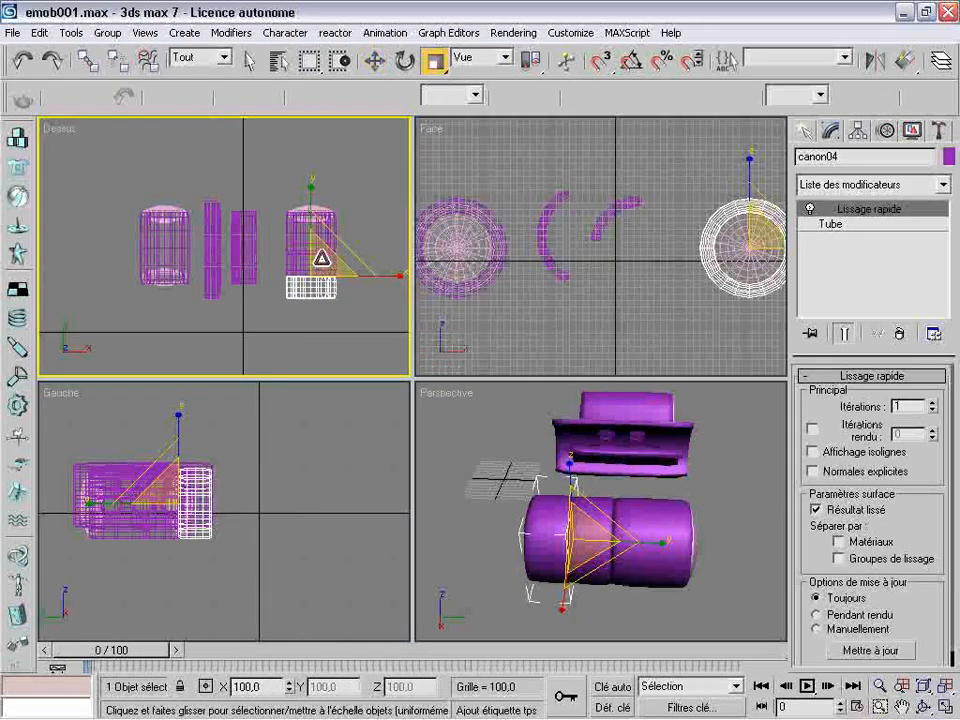
{"action": "left_click_drag", "start_coordinate": [322, 258], "coordinate": [309, 264]}
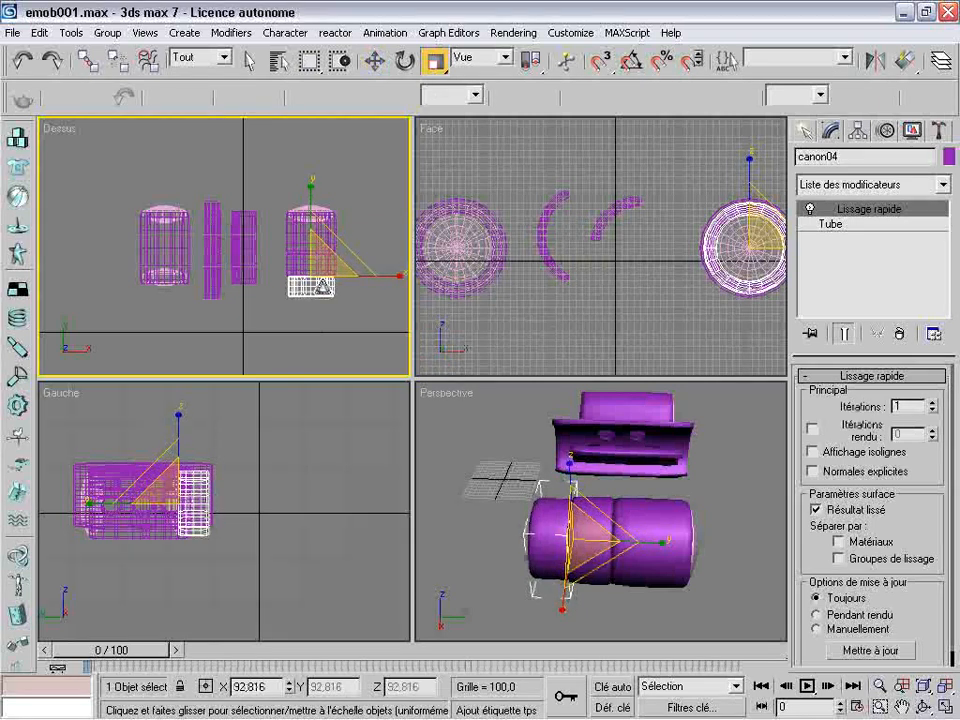
{"action": "key", "text": "w"}
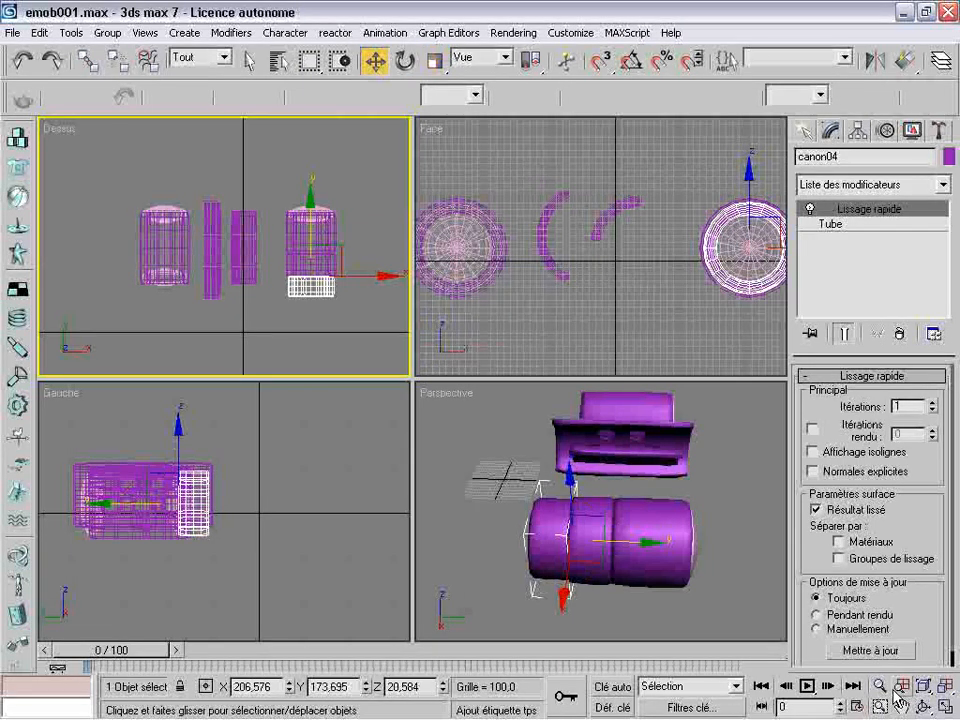
Lengthen the front tube canon04 by setting its height (Hauteur) to 127,105
{"action": "left_click", "coordinate": [922, 707]}
{"action": "left_click", "coordinate": [686, 523]}
{"action": "left_click_drag", "start_coordinate": [686, 523], "coordinate": [605, 420]}
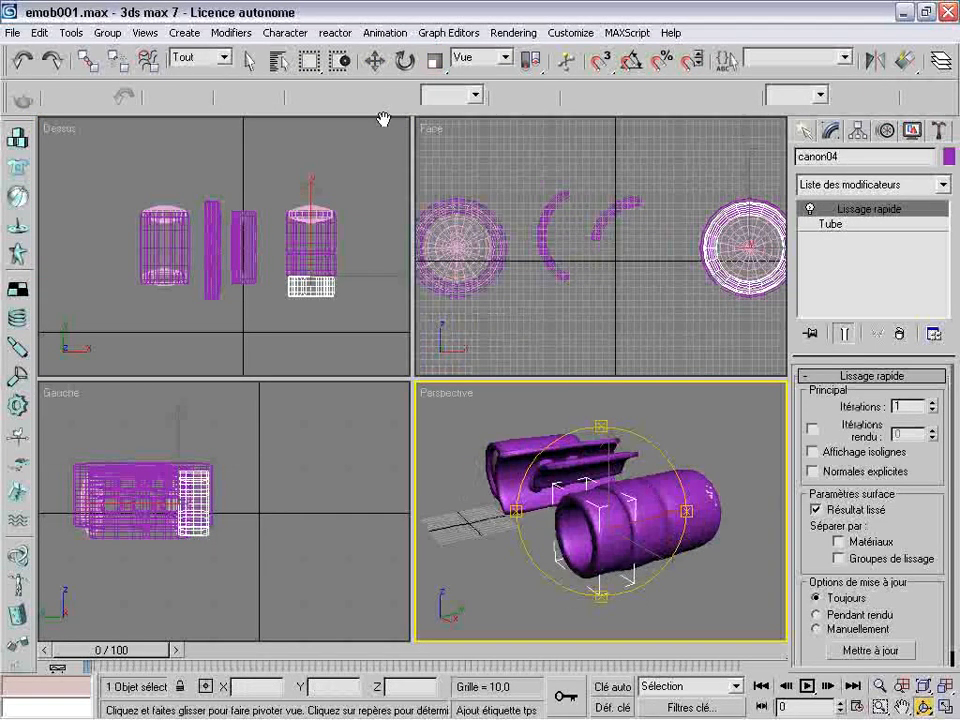
{"action": "left_click", "coordinate": [374, 62]}
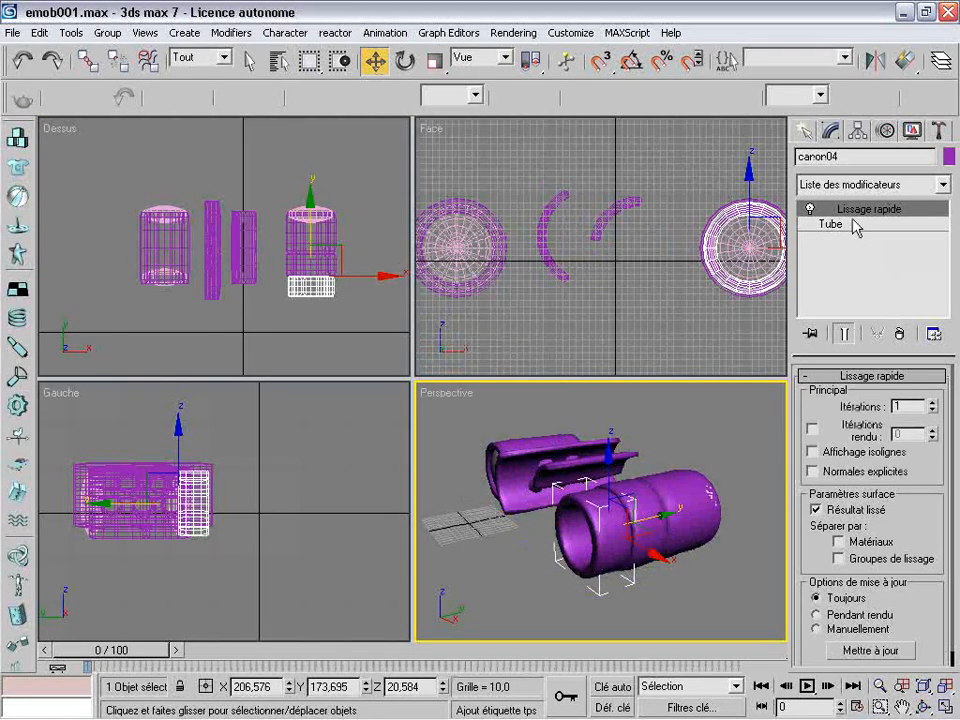
{"action": "left_click", "coordinate": [829, 224]}
{"action": "left_click_drag", "start_coordinate": [938, 441], "coordinate": [928, 358]}
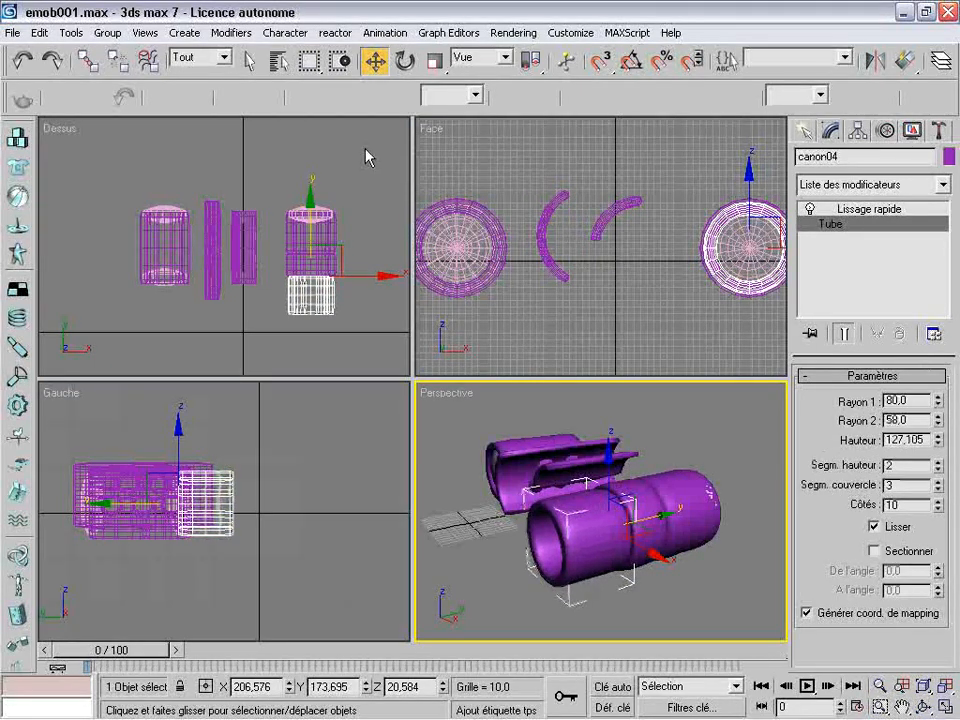
Join canon04 with the middle tube canon03 using a Boolean compound object set to Union
{"action": "left_click", "coordinate": [312, 333]}
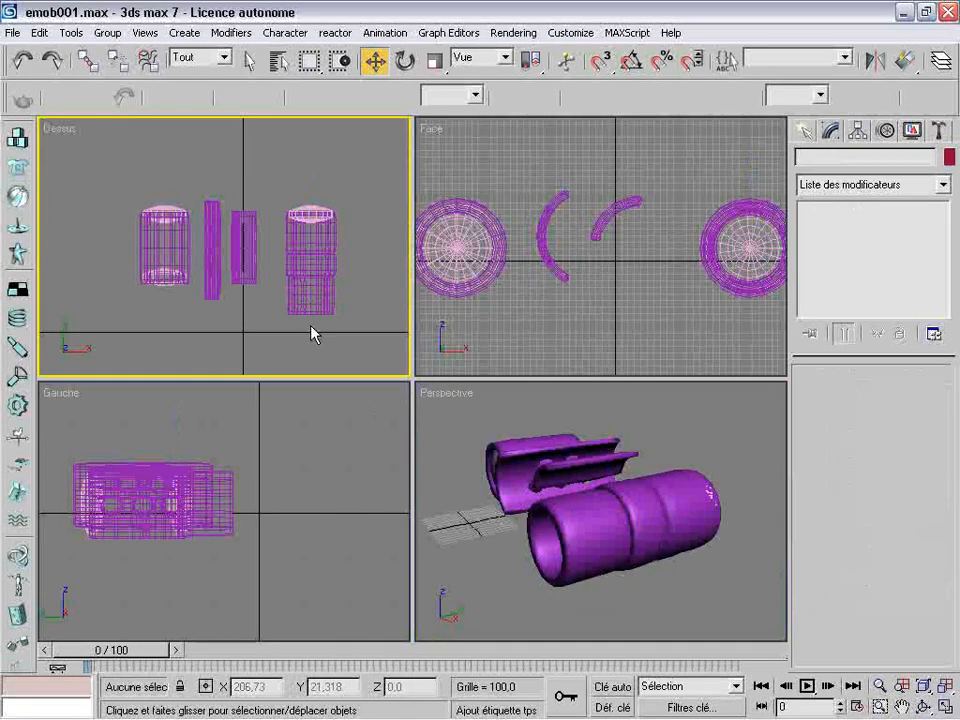
{"action": "left_click", "coordinate": [313, 298]}
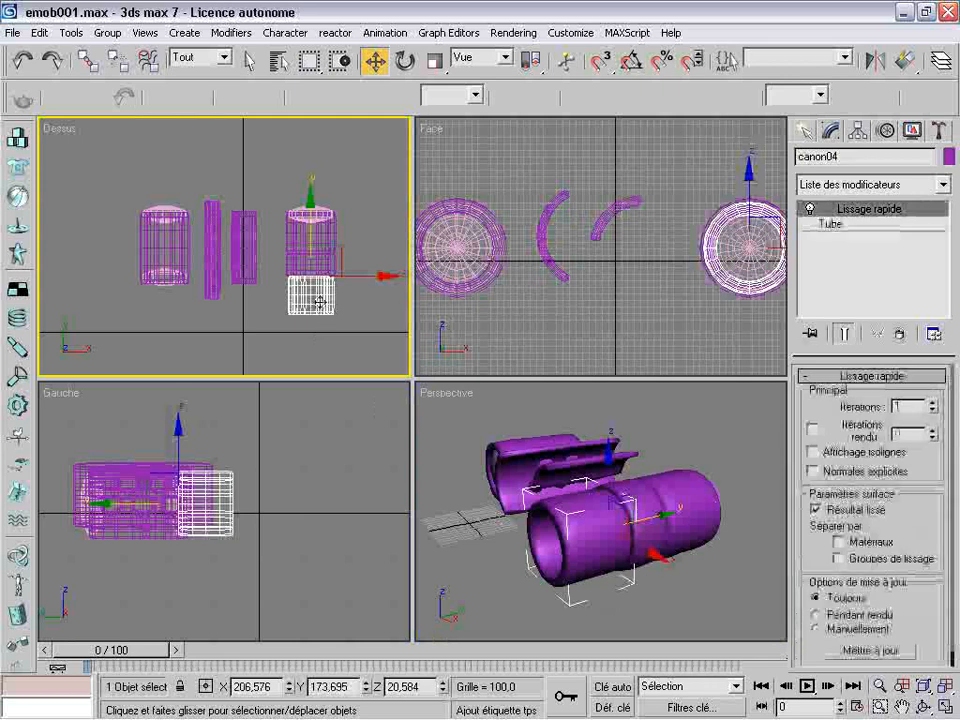
{"action": "left_click", "coordinate": [810, 138]}
{"action": "left_click", "coordinate": [853, 313]}
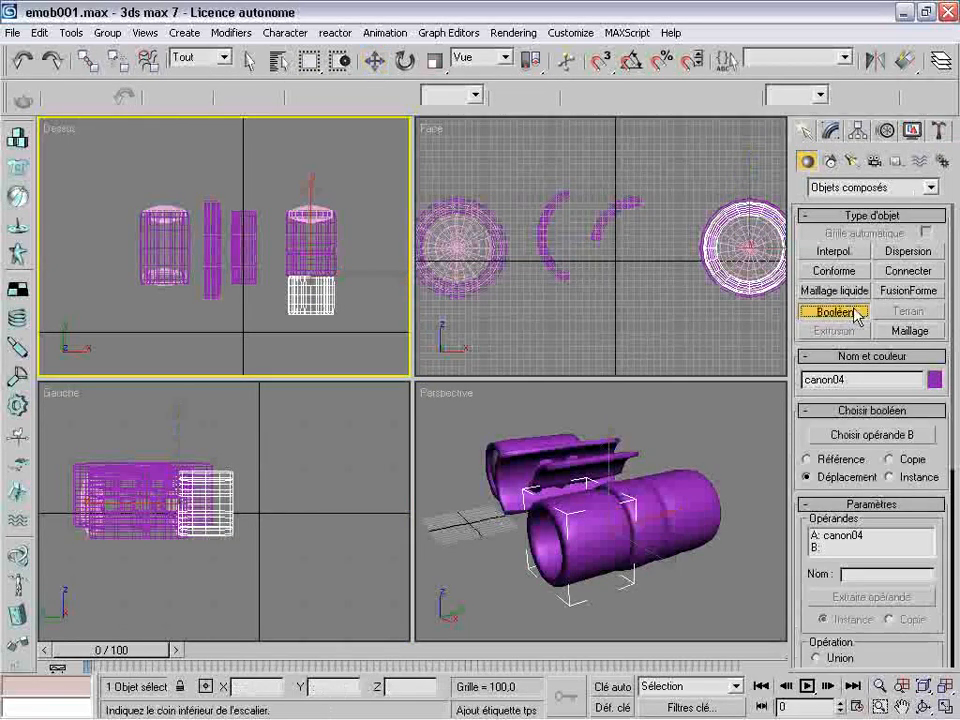
{"action": "left_click", "coordinate": [832, 660]}
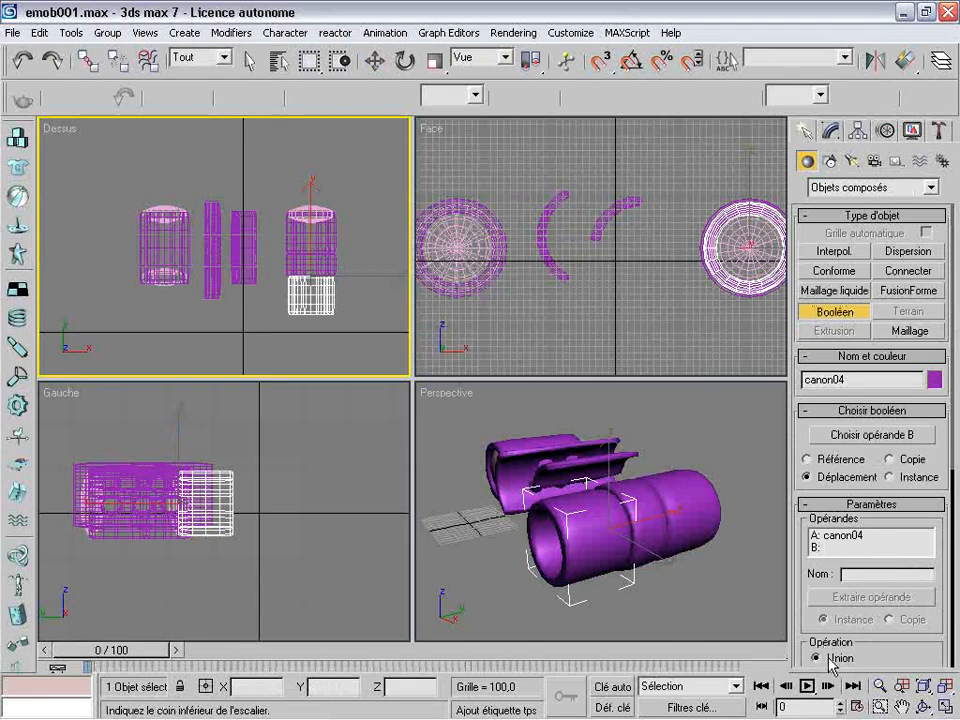
{"action": "left_click", "coordinate": [864, 438]}
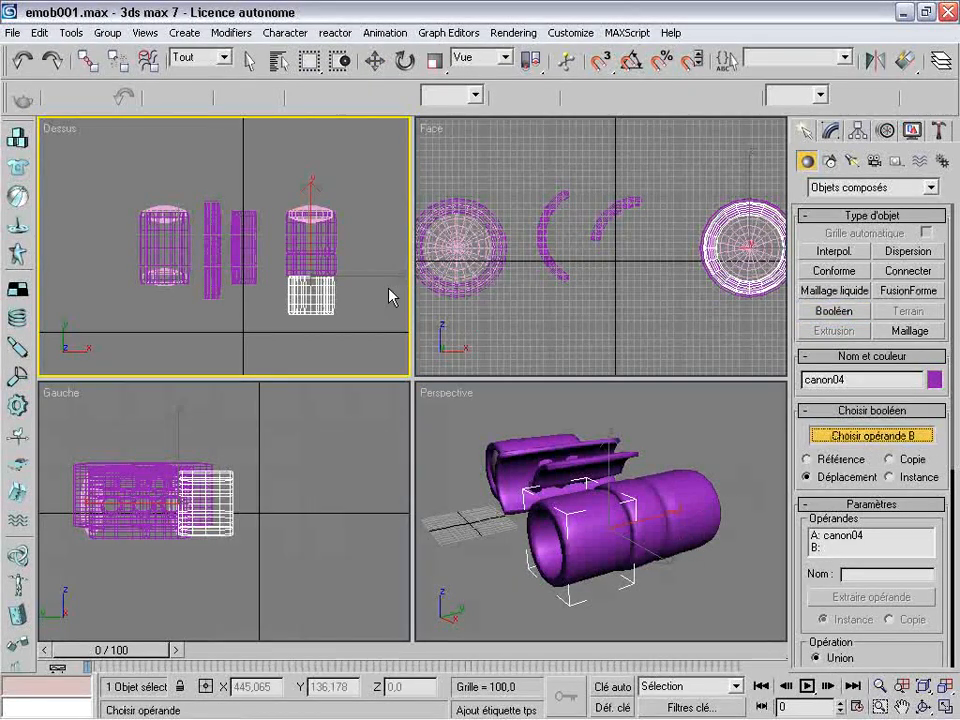
{"action": "left_click", "coordinate": [323, 280]}
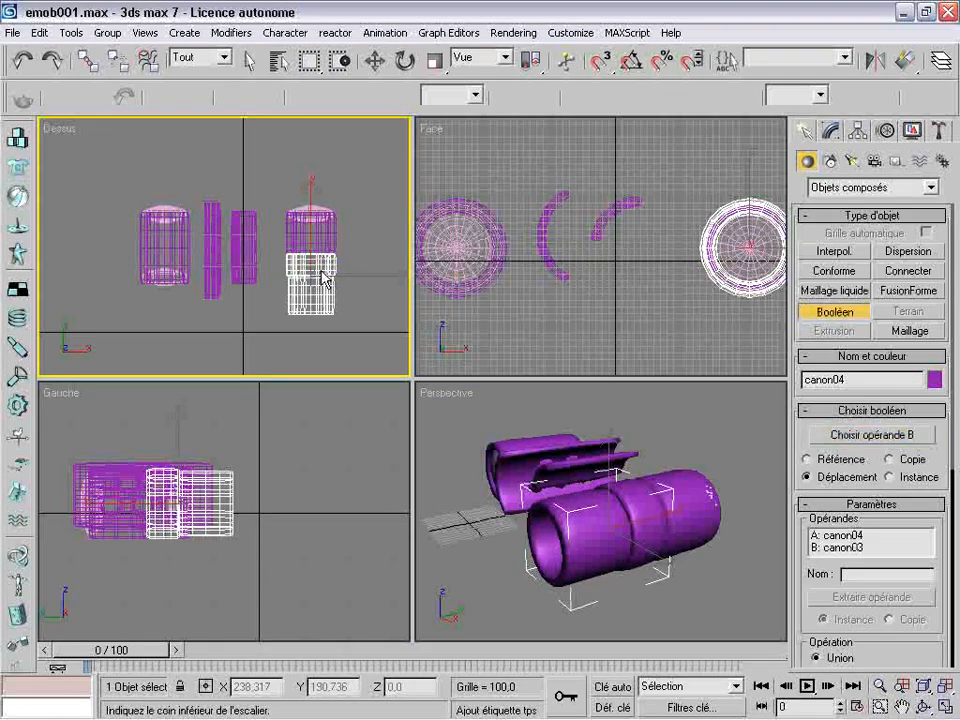
Join the combined tube with the rear tube canon02 in a second Boolean Union and save the scene
{"action": "left_click", "coordinate": [832, 133]}
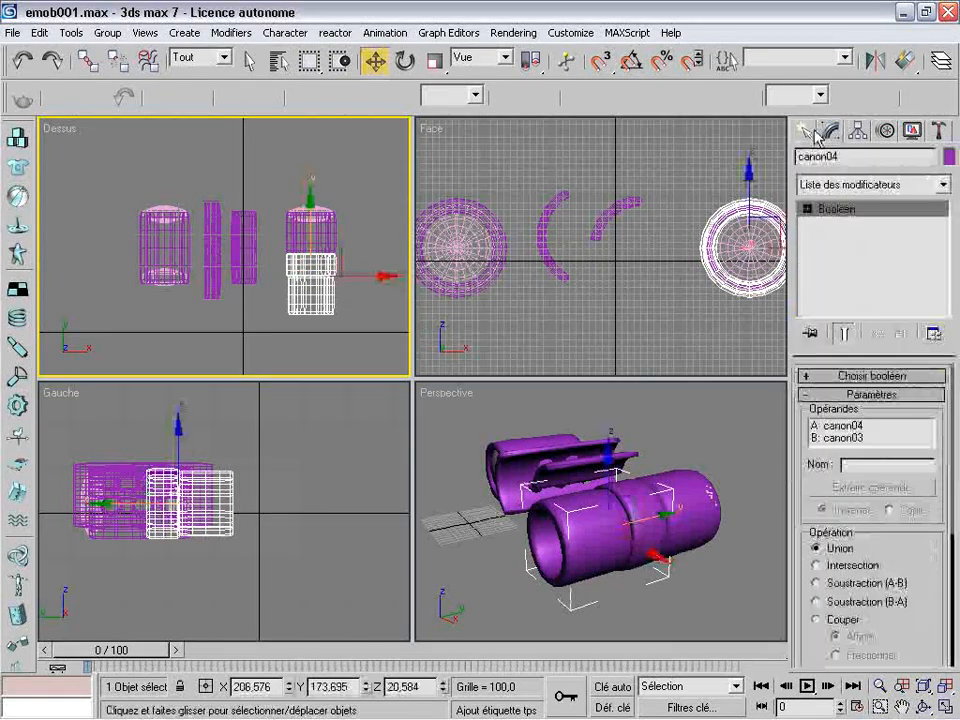
{"action": "left_click", "coordinate": [806, 132]}
{"action": "left_click", "coordinate": [826, 312]}
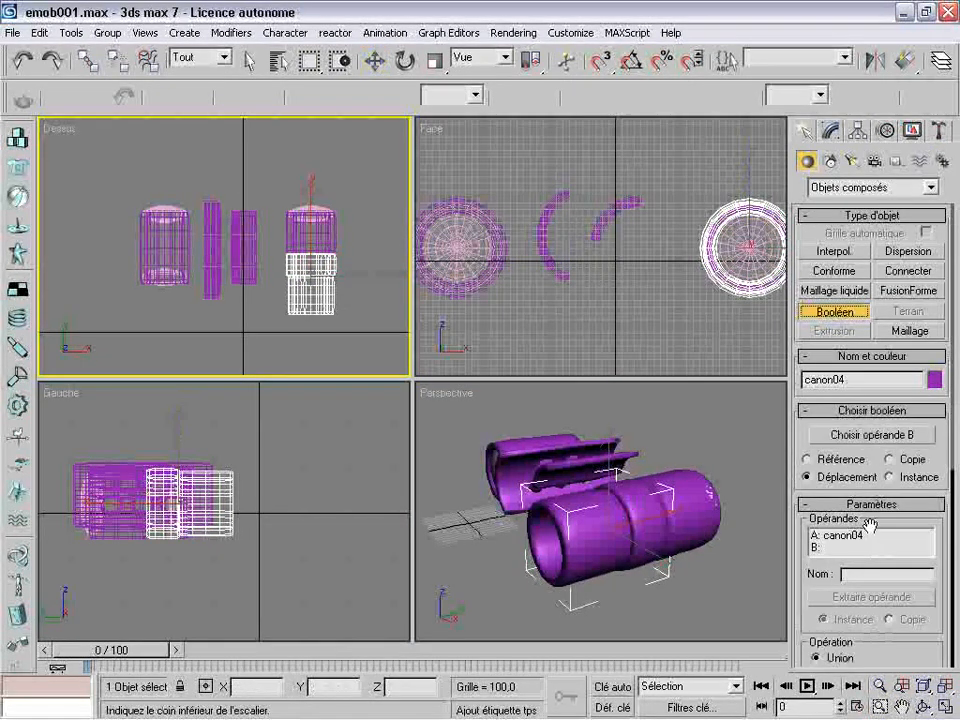
{"action": "left_click", "coordinate": [871, 435]}
{"action": "left_click", "coordinate": [325, 240]}
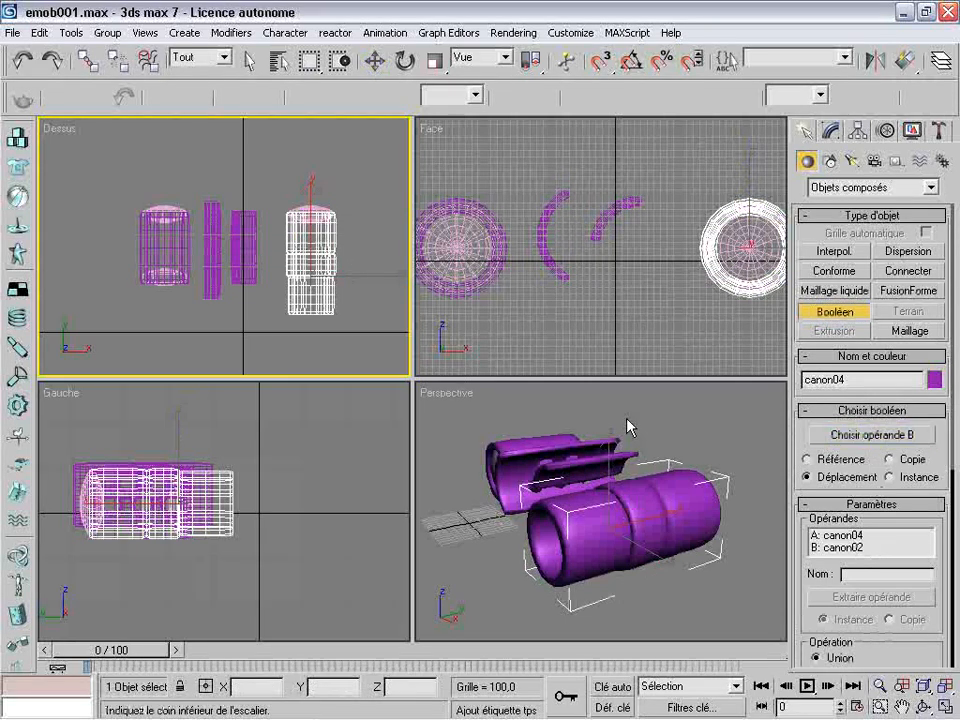
{"action": "key", "text": "ctrl+s"}
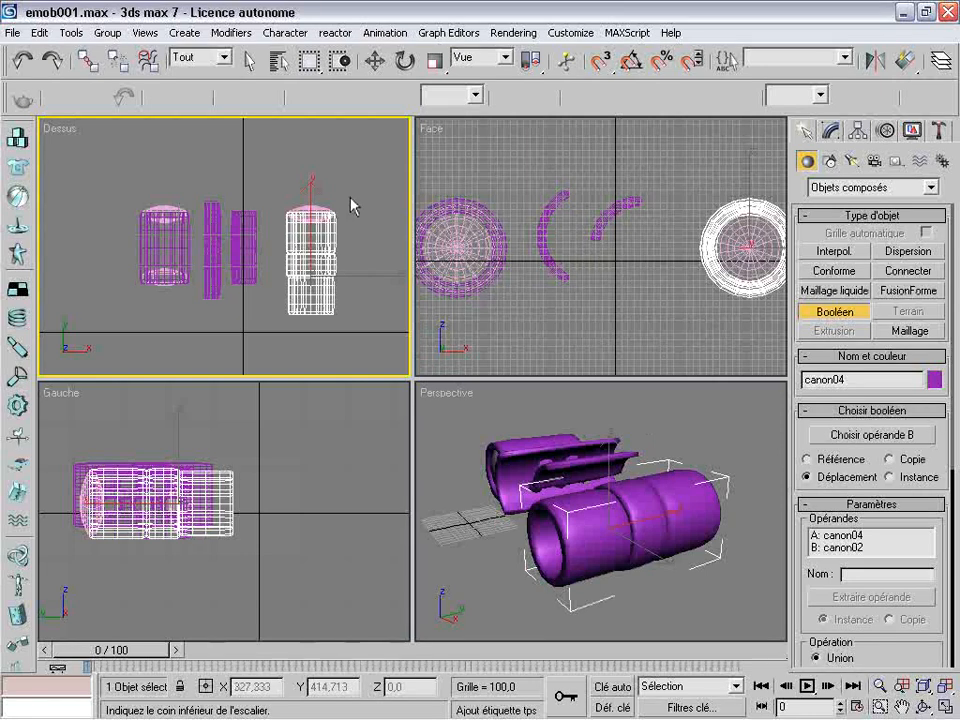
{"action": "left_click", "coordinate": [375, 61]}
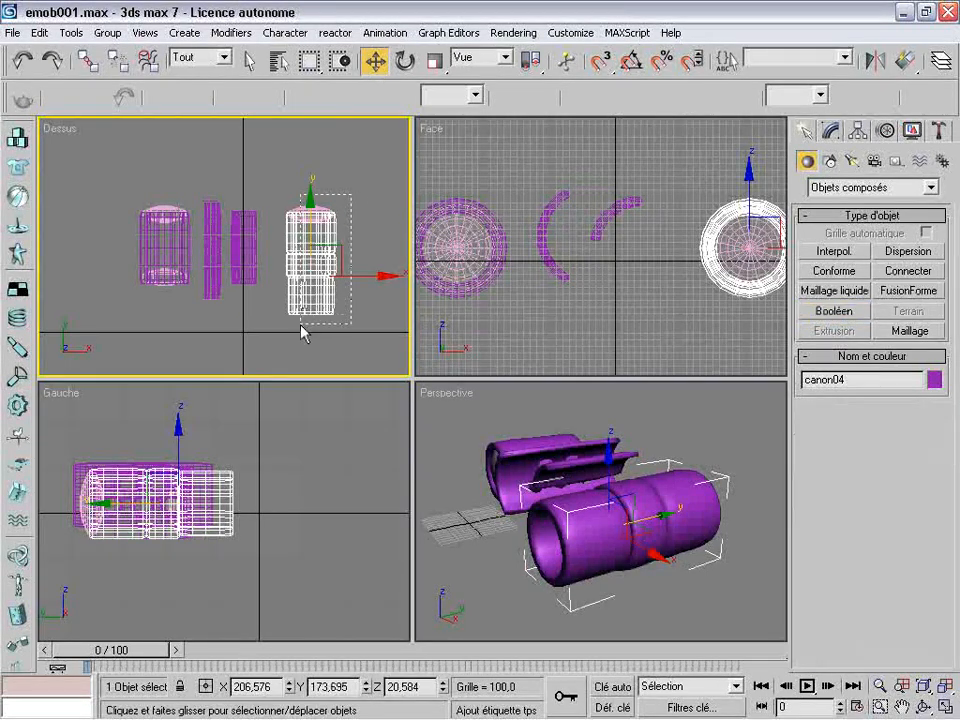
Group the joined tube and the disc at its end under the name tube, then deselect it
{"action": "left_click_drag", "start_coordinate": [301, 324], "coordinate": [300, 324]}
{"action": "left_click", "coordinate": [113, 38]}
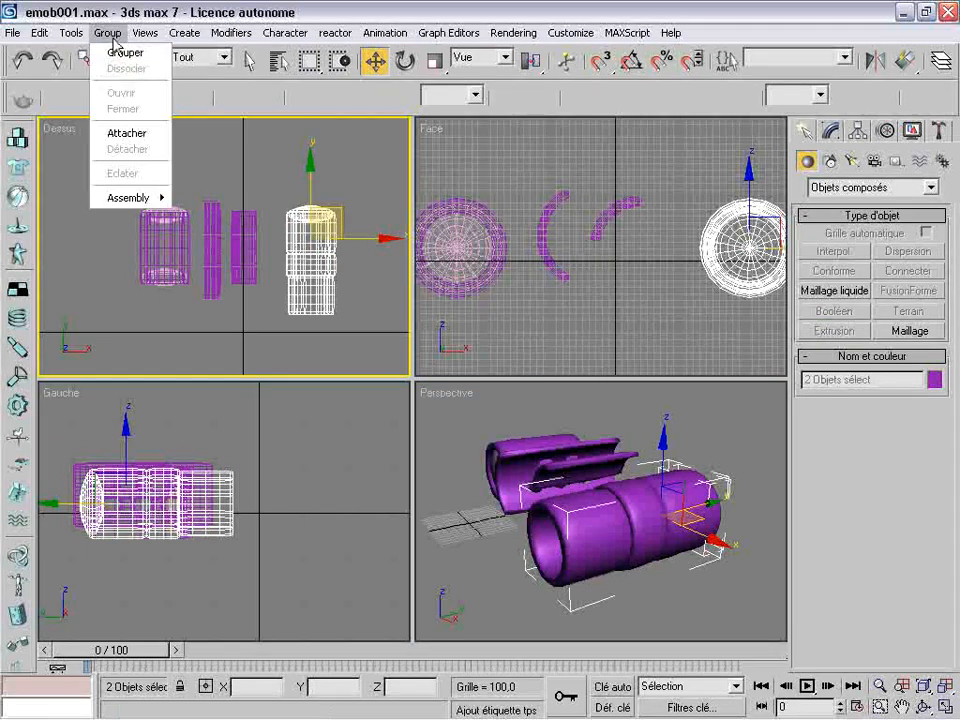
{"action": "left_click", "coordinate": [130, 53]}
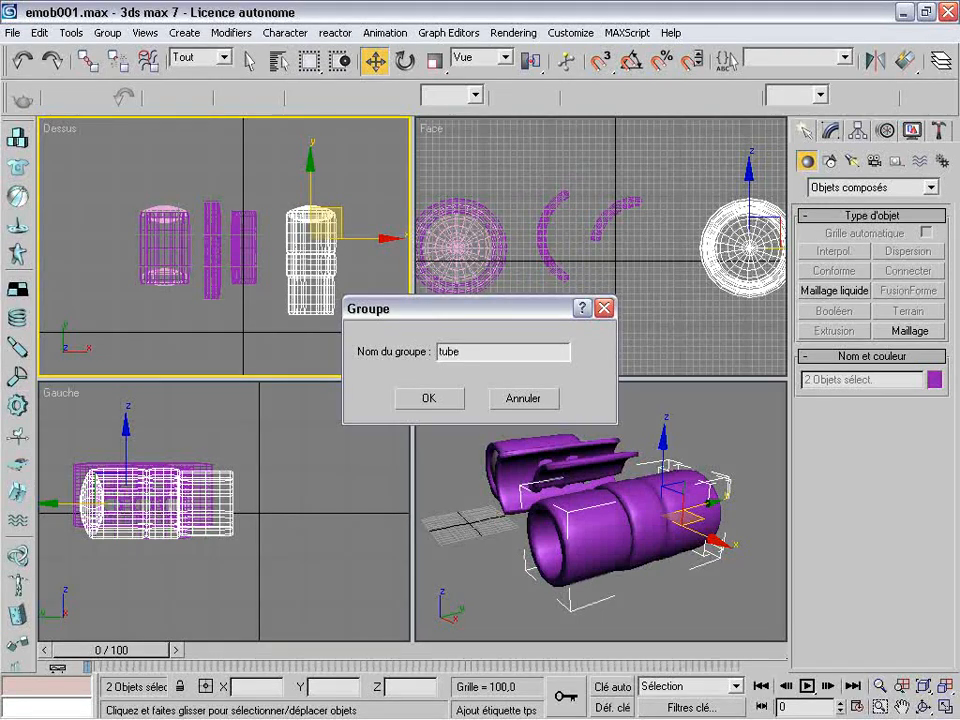
{"action": "type", "text": "tube"}
{"action": "key", "text": "Return"}
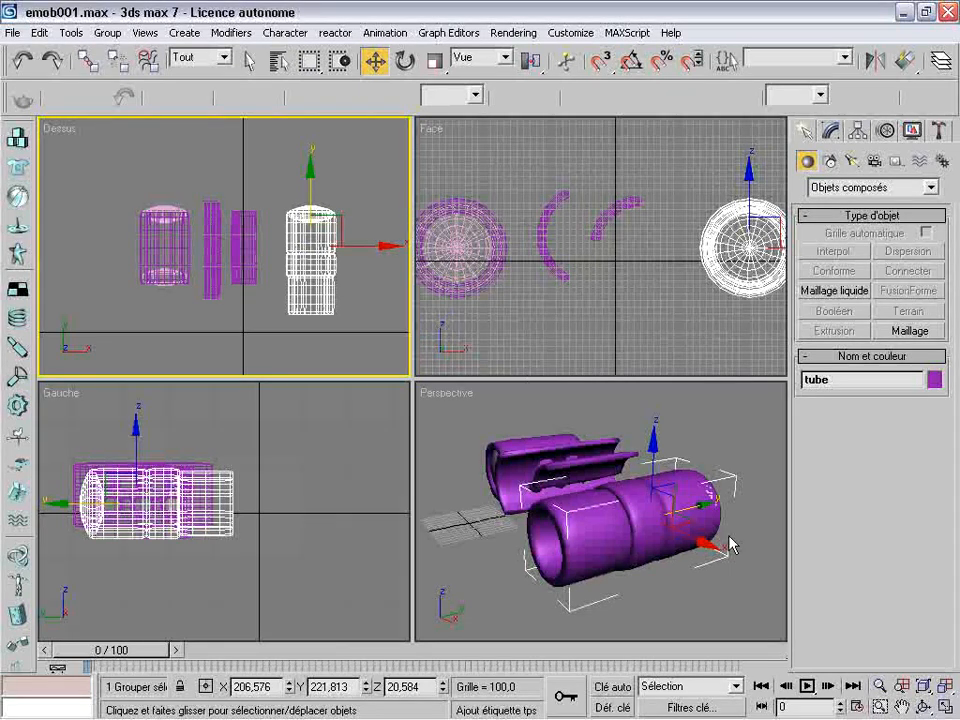
{"action": "left_click", "coordinate": [548, 416]}
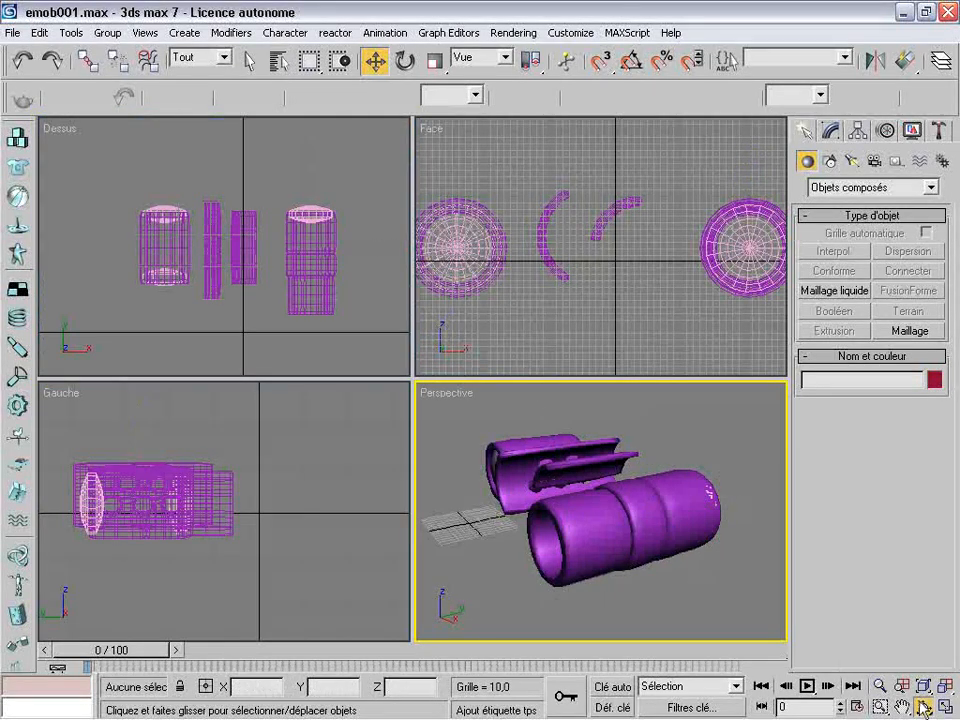
Examine all the lamp parts together from the opposite side in the Perspective view
{"action": "left_click", "coordinate": [922, 706]}
{"action": "left_click_drag", "start_coordinate": [580, 455], "coordinate": [649, 529]}
{"action": "left_click", "coordinate": [903, 708]}
{"action": "scroll", "coordinate": [654, 480], "scroll_direction": "up", "scroll_amount": 3}
{"action": "scroll", "coordinate": [654, 480], "scroll_direction": "down", "scroll_amount": 5}
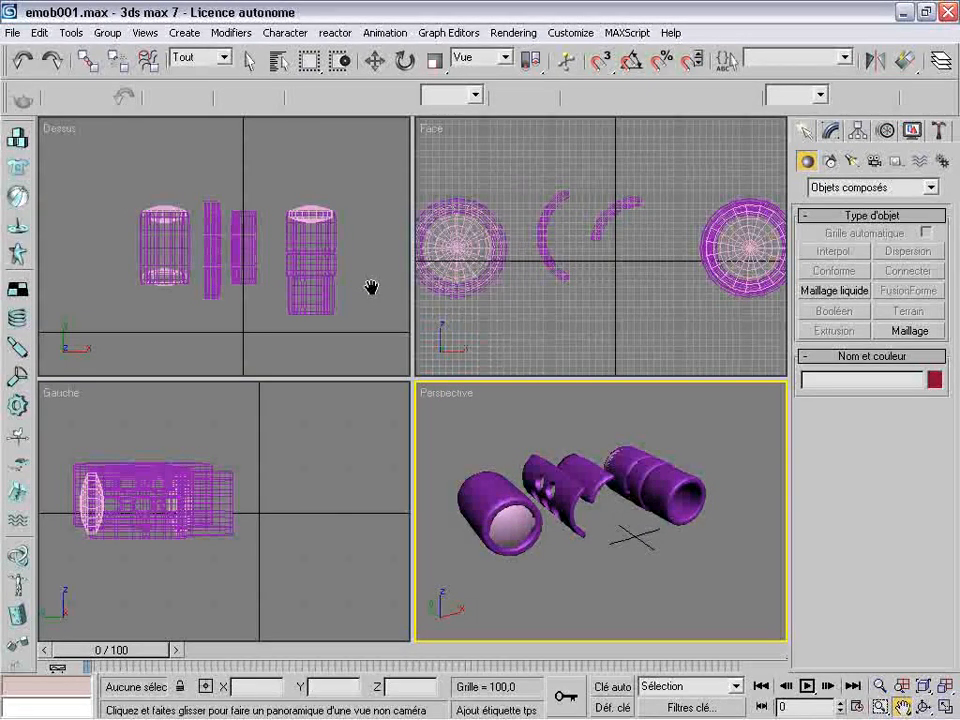
{"action": "left_click", "coordinate": [376, 61]}
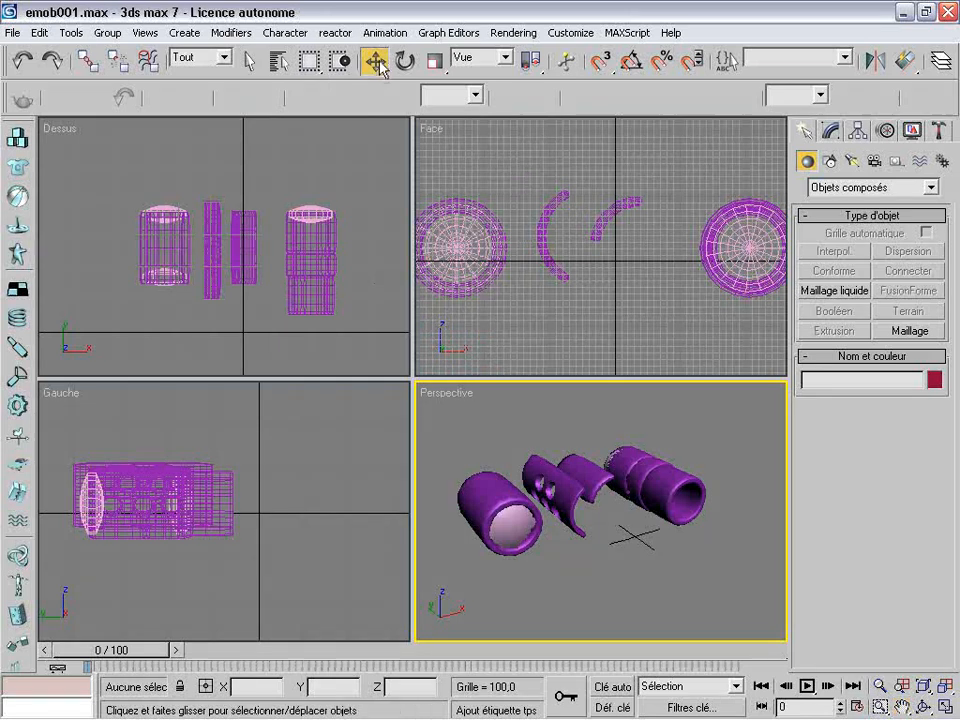
Start a Line spline on the vertical axis in an empty area of the Front view, outlining the upper rounded lobe and the first notch
{"action": "left_click", "coordinate": [904, 189]}
{"action": "left_click", "coordinate": [899, 206]}
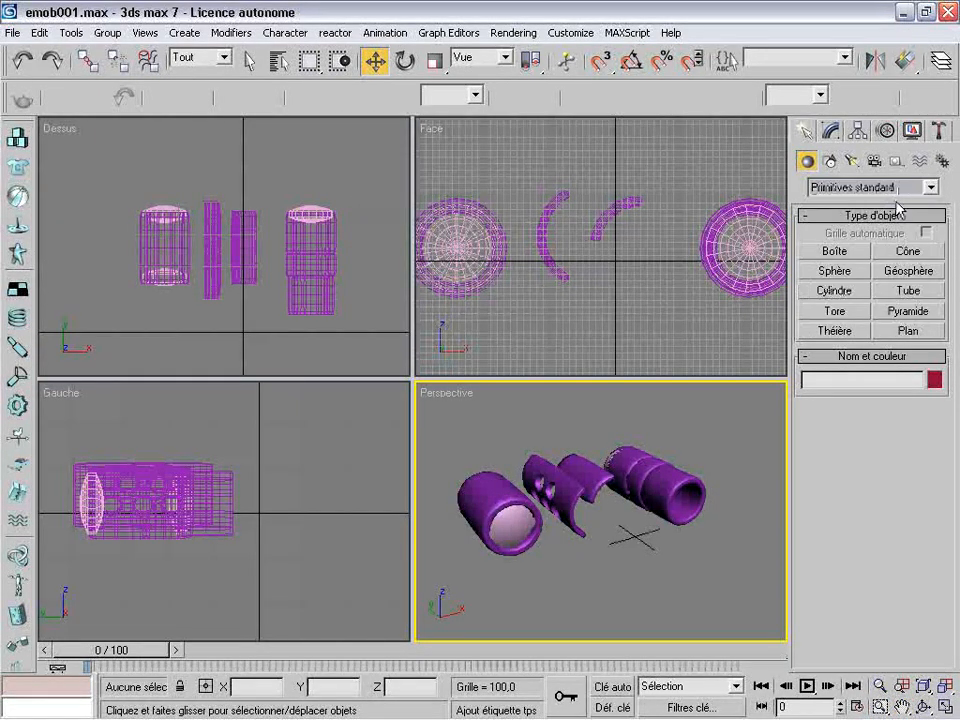
{"action": "left_click", "coordinate": [831, 162]}
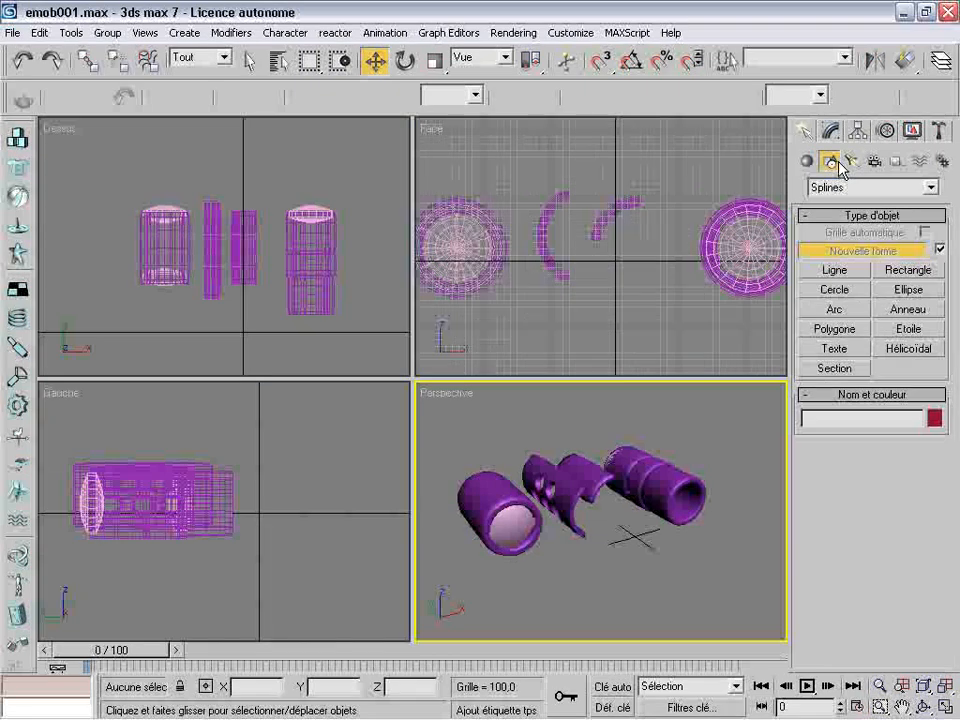
{"action": "left_click", "coordinate": [848, 271]}
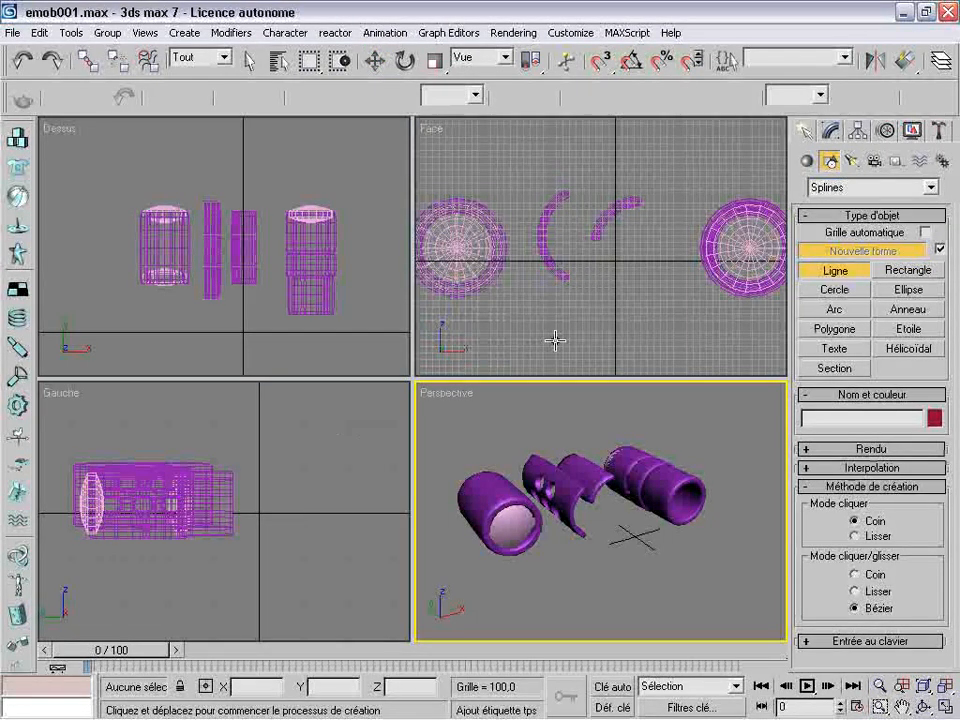
{"action": "right_click", "coordinate": [439, 129]}
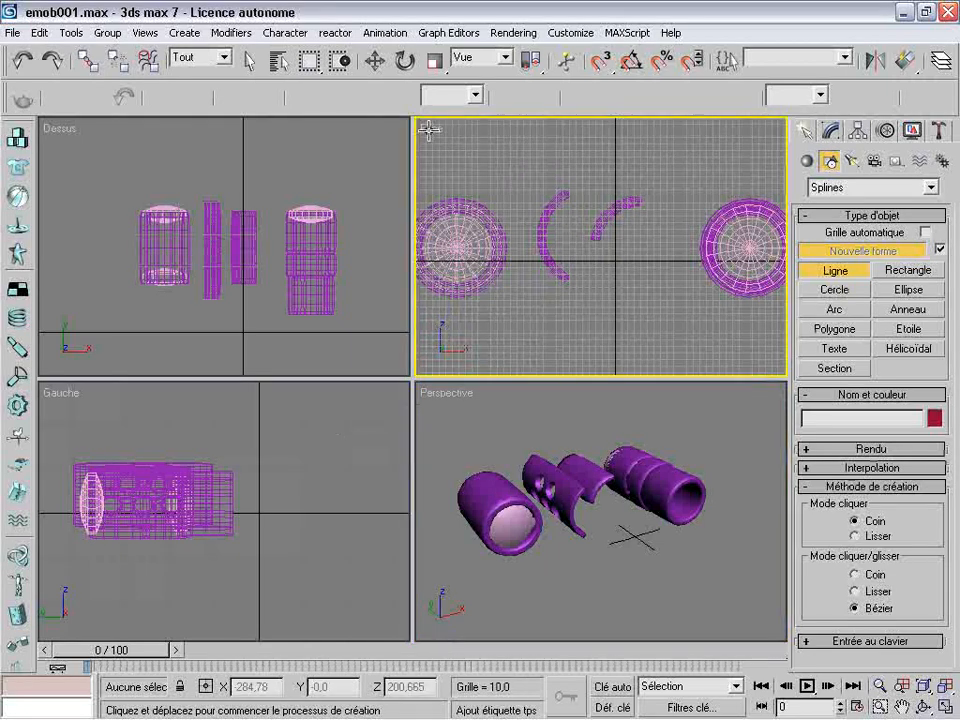
{"action": "left_click", "coordinate": [945, 707]}
{"action": "left_click", "coordinate": [901, 707]}
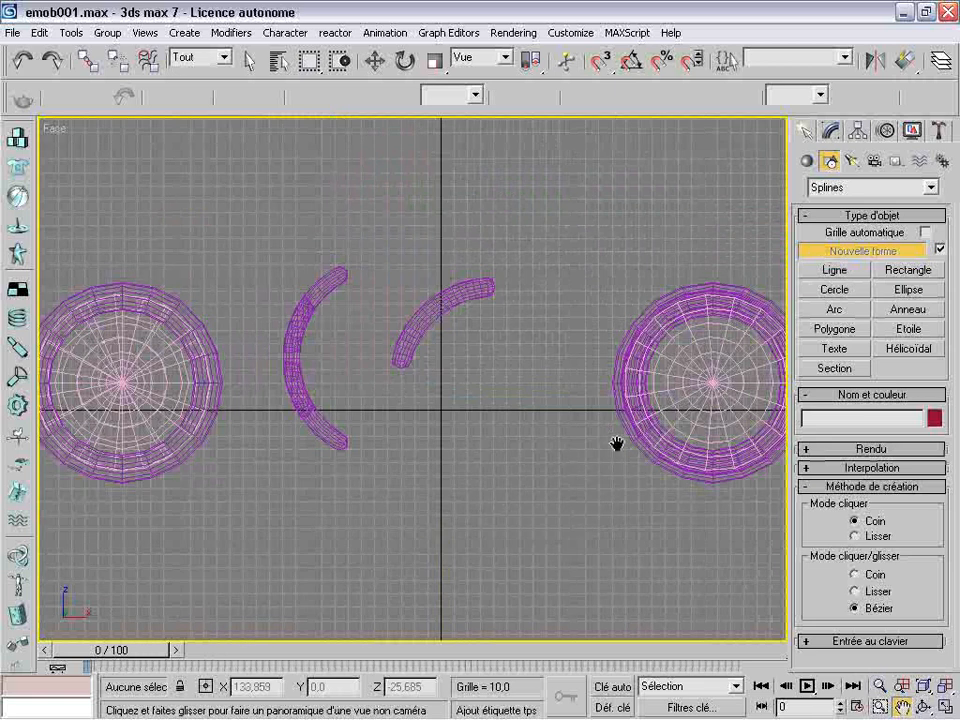
{"action": "left_click_drag", "start_coordinate": [514, 261], "coordinate": [504, 492]}
{"action": "left_click_drag", "start_coordinate": [508, 270], "coordinate": [514, 440]}
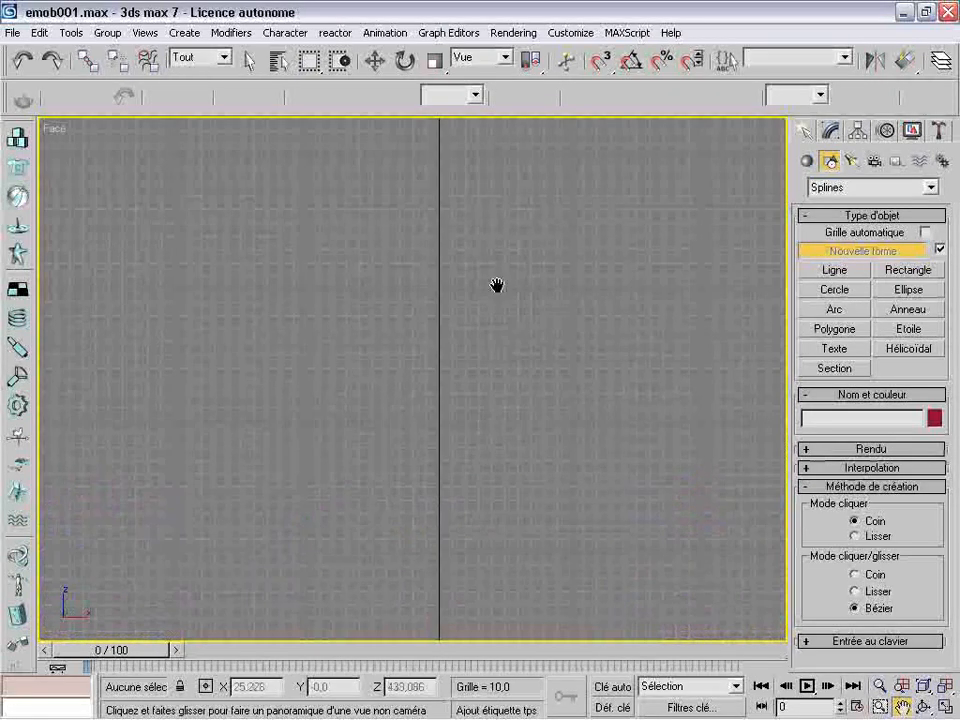
{"action": "left_click", "coordinate": [835, 272]}
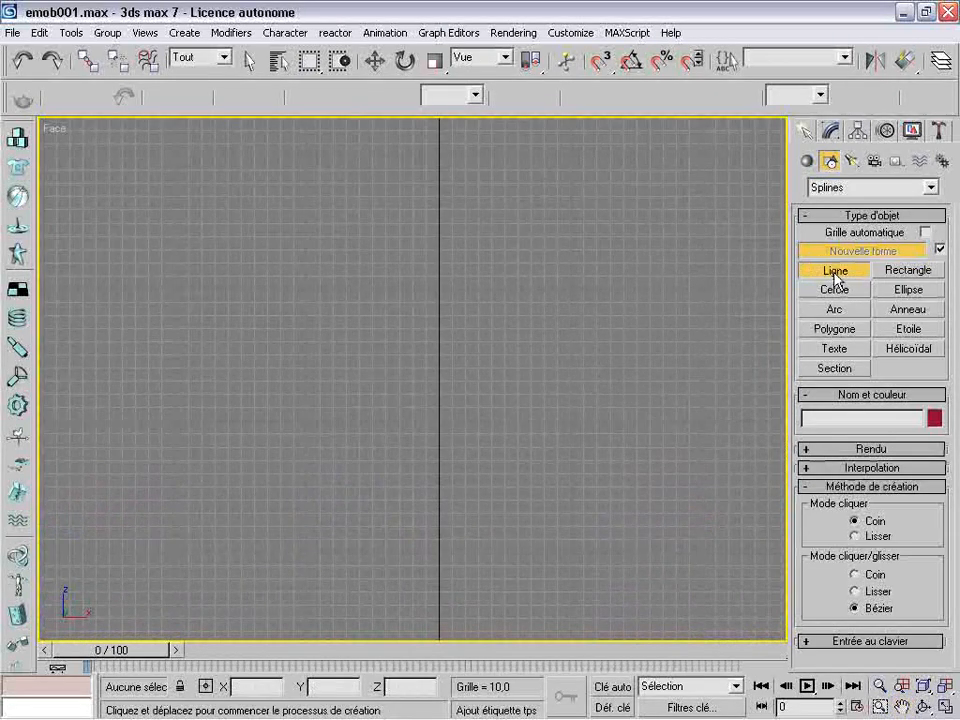
{"action": "left_click", "coordinate": [438, 181]}
{"action": "left_click", "coordinate": [378, 188]}
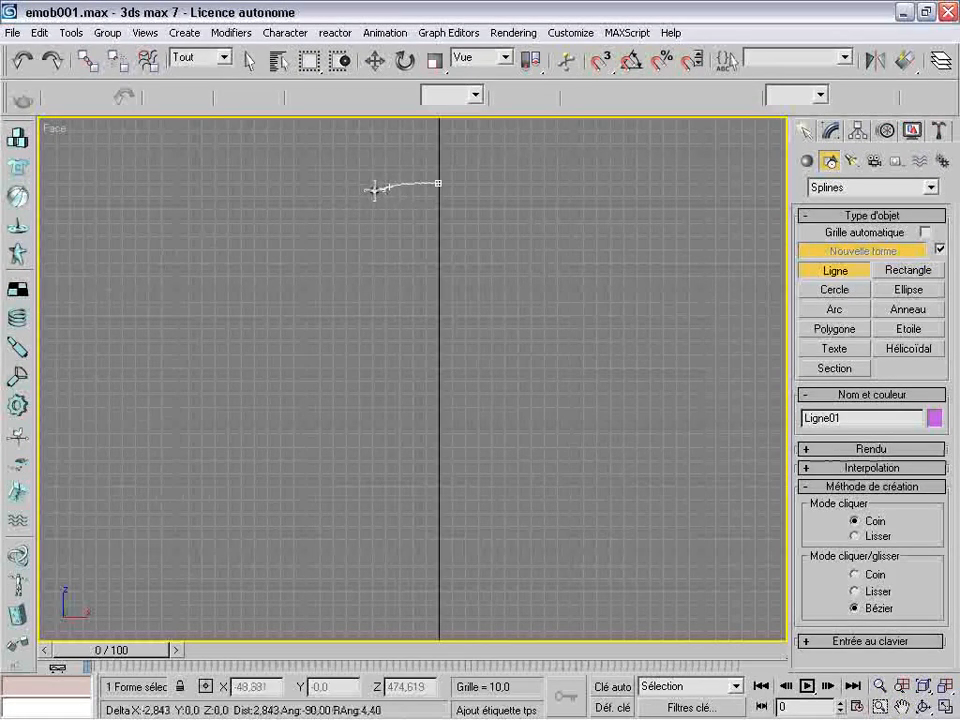
{"action": "left_click", "coordinate": [335, 199]}
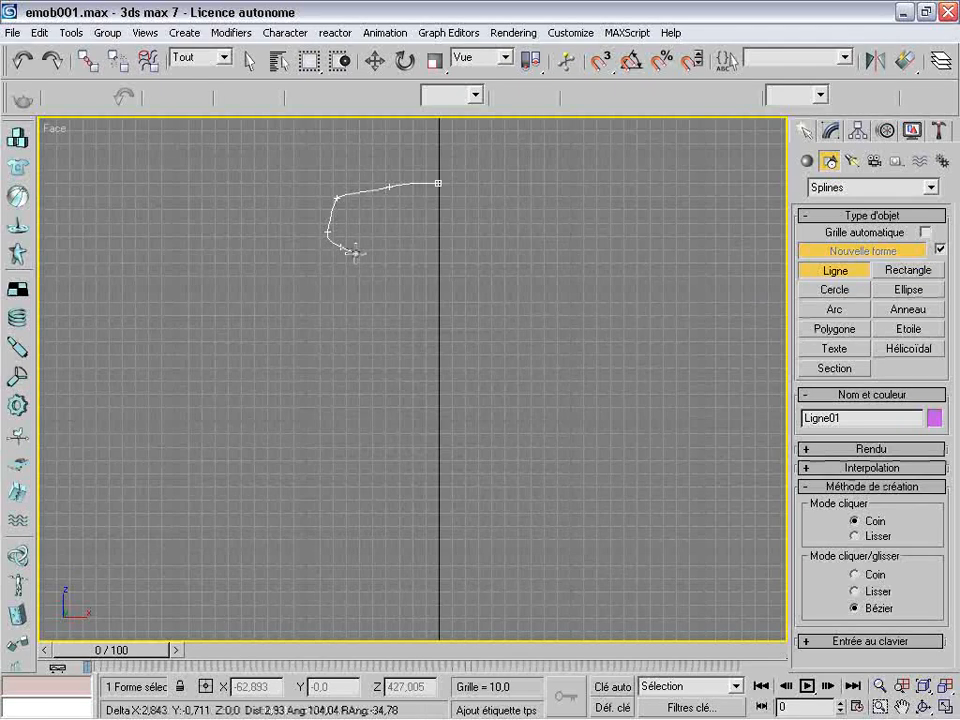
{"action": "left_click_drag", "start_coordinate": [414, 287], "coordinate": [413, 297]}
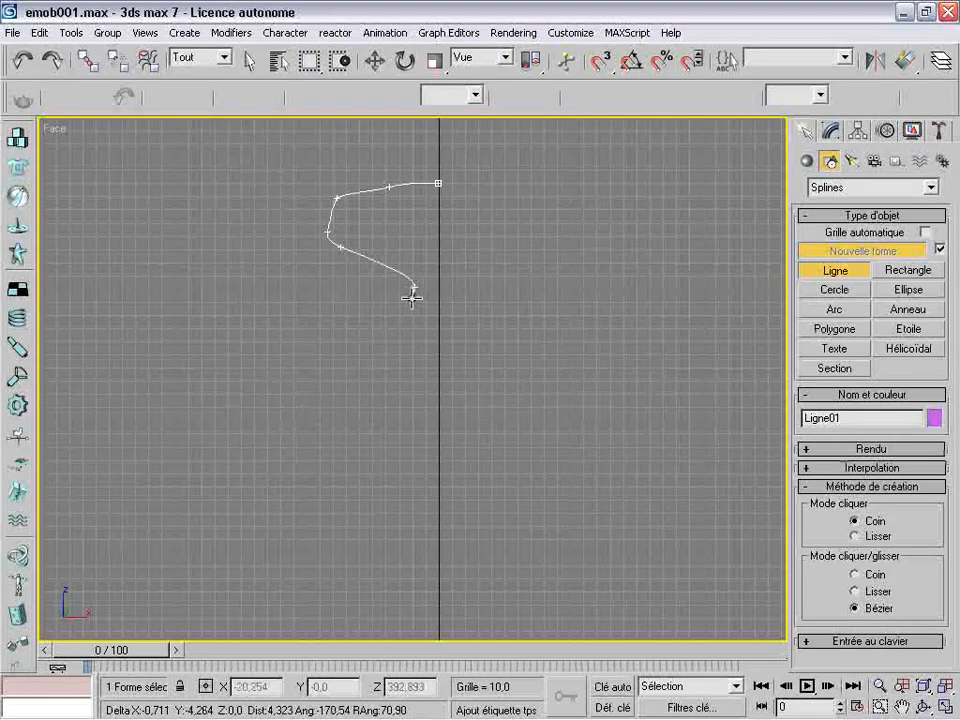
Continue the spline downward through the smaller middle lobe, the second notch and the large pointed lower lobe
{"action": "left_click", "coordinate": [315, 303]}
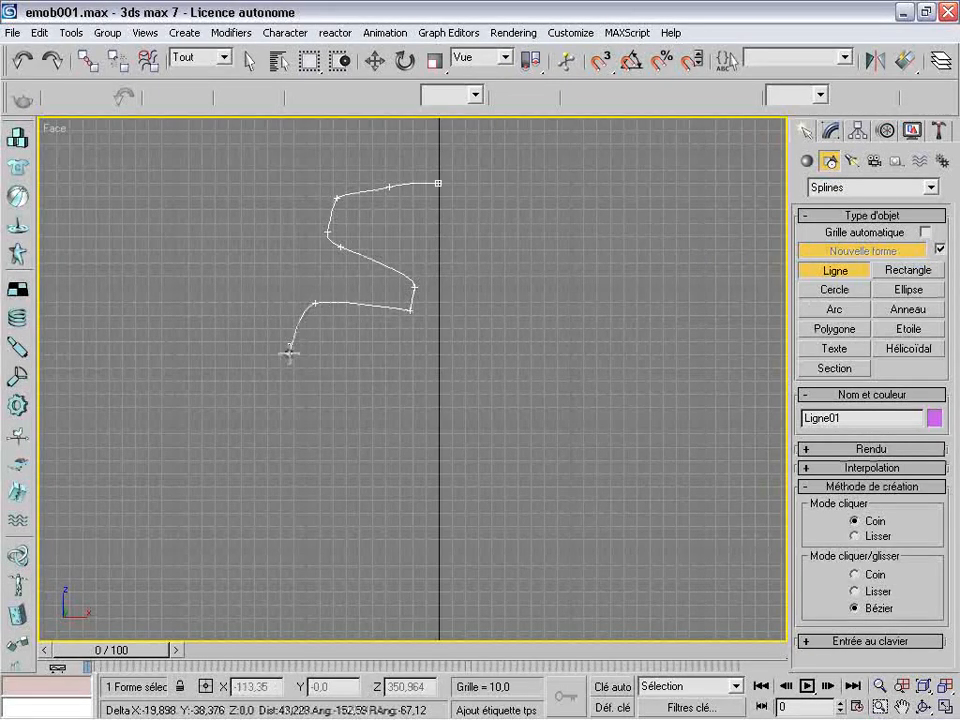
{"action": "left_click", "coordinate": [297, 328]}
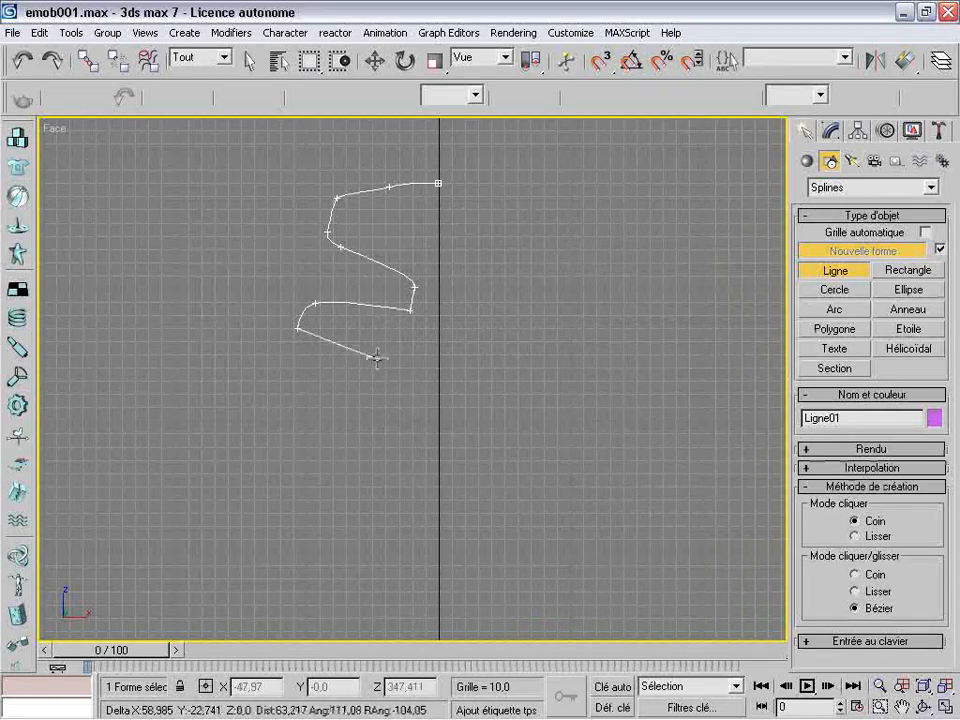
{"action": "left_click", "coordinate": [314, 340]}
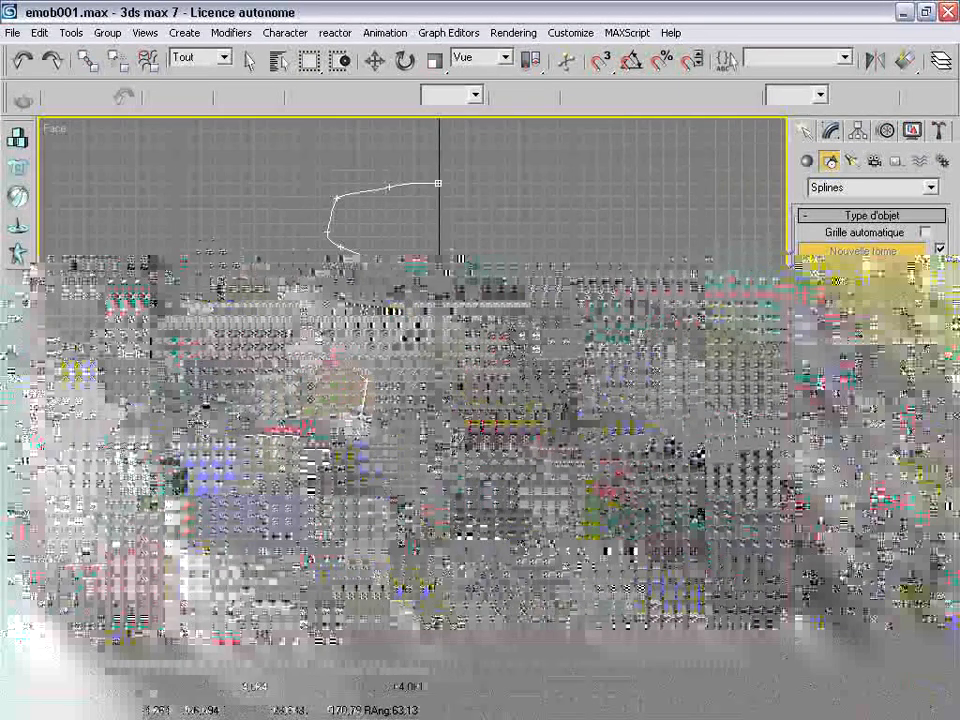
{"action": "left_click", "coordinate": [268, 401]}
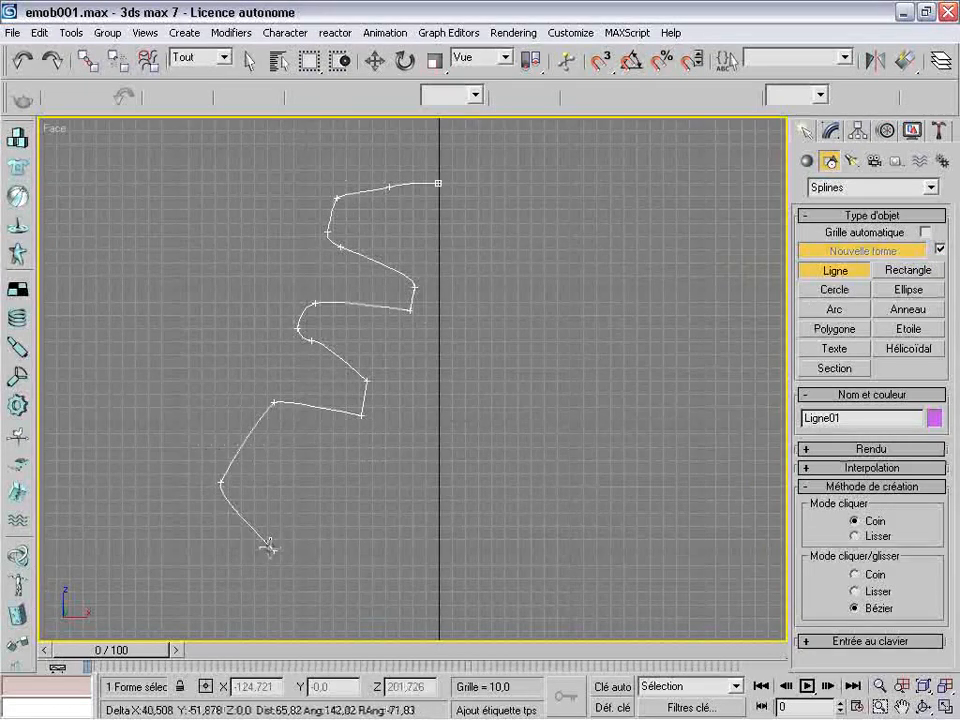
{"action": "left_click", "coordinate": [301, 559]}
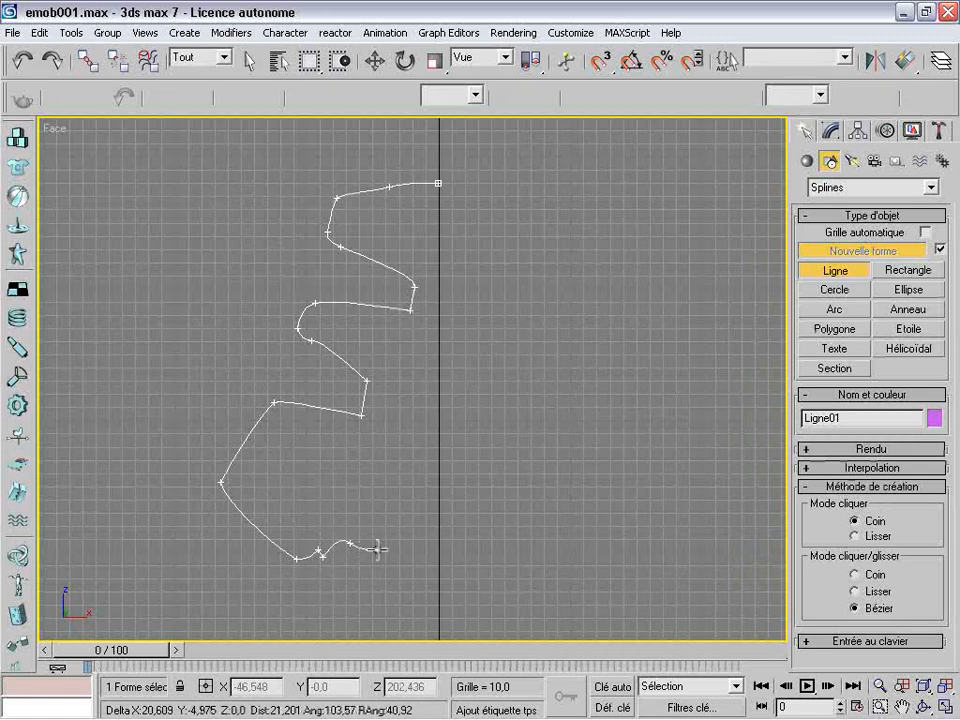
Finish the outline with the bottom foot and a curved back edge, closing the spline at its starting point
{"action": "left_click", "coordinate": [426, 566]}
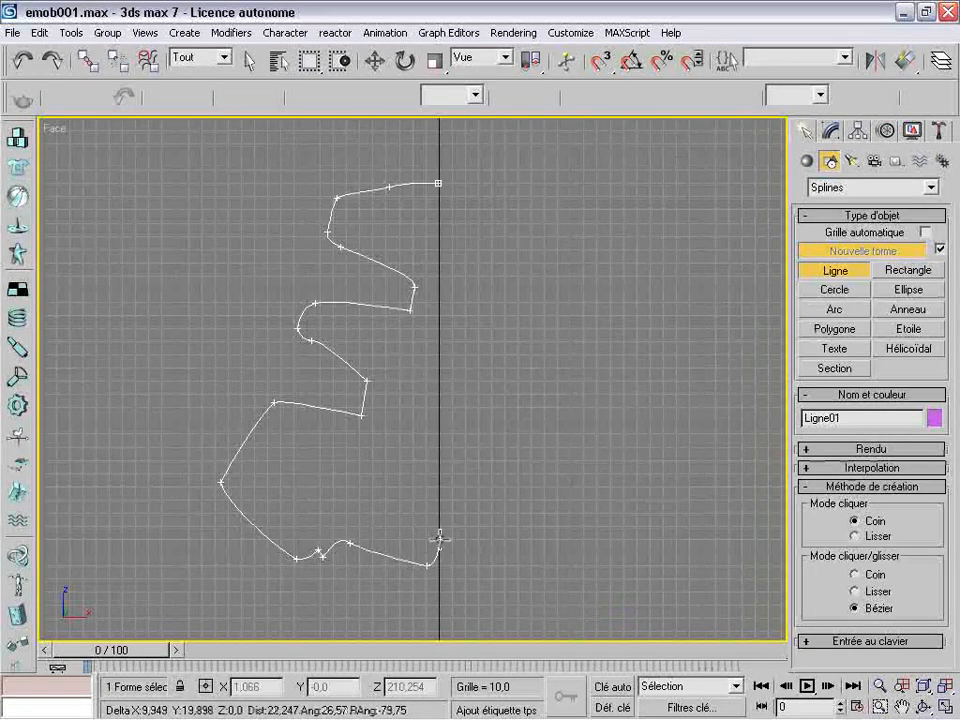
{"action": "left_click", "coordinate": [373, 501]}
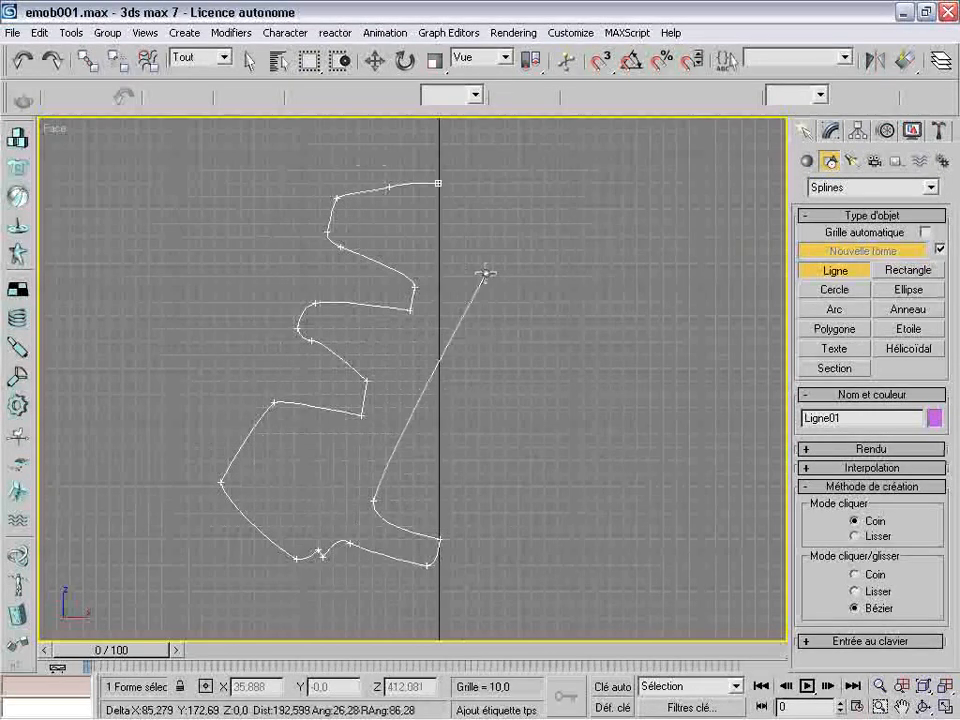
{"action": "left_click", "coordinate": [479, 236]}
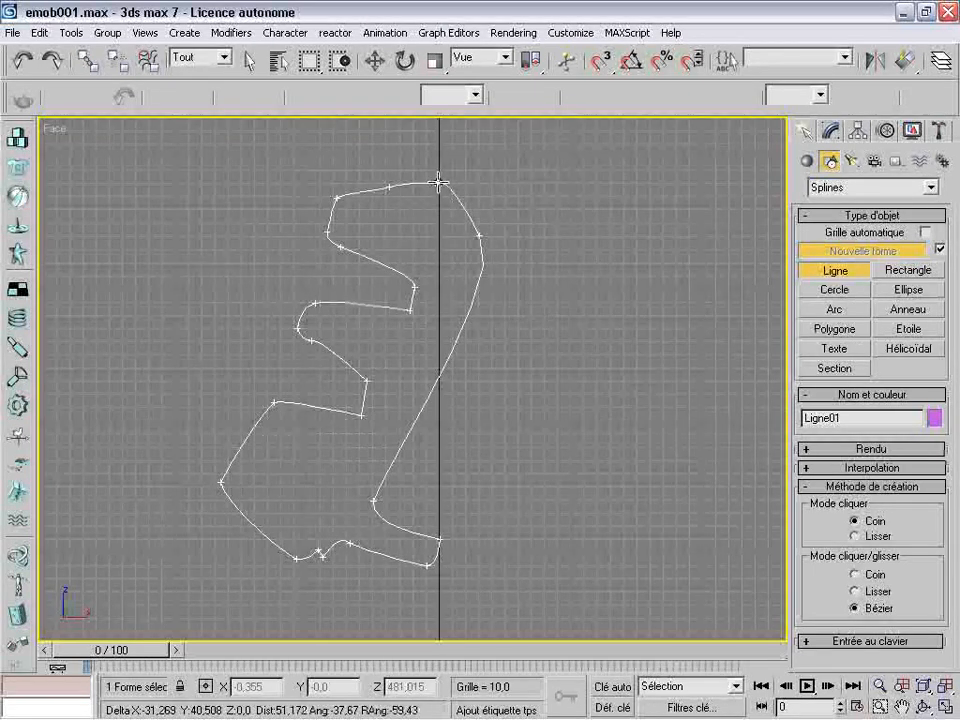
{"action": "left_click", "coordinate": [438, 184]}
{"action": "left_click", "coordinate": [444, 413]}
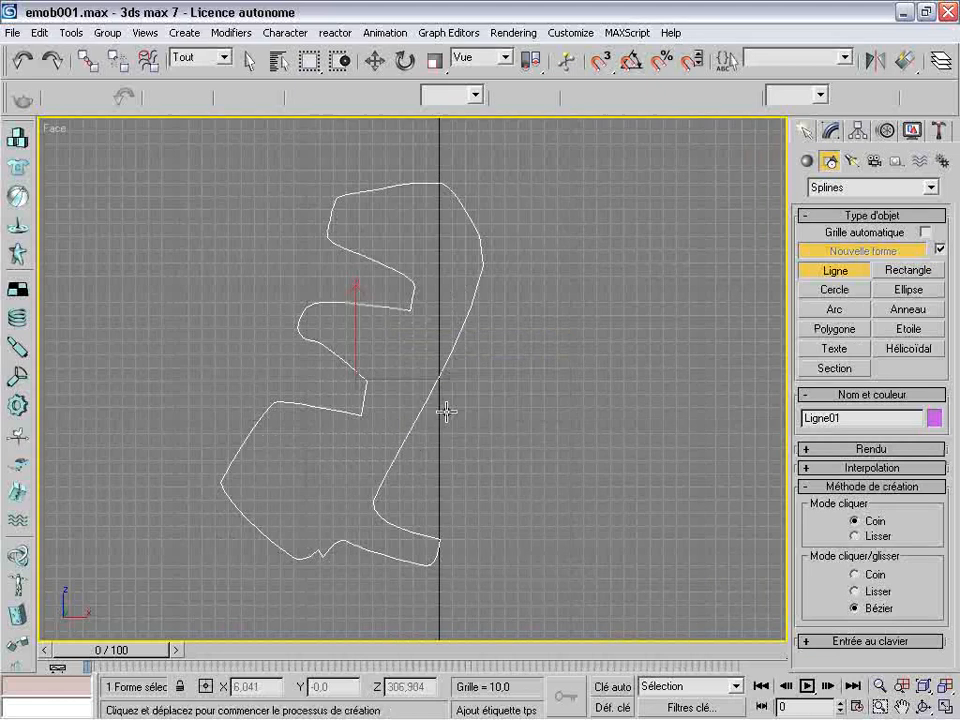
{"action": "left_click", "coordinate": [377, 61]}
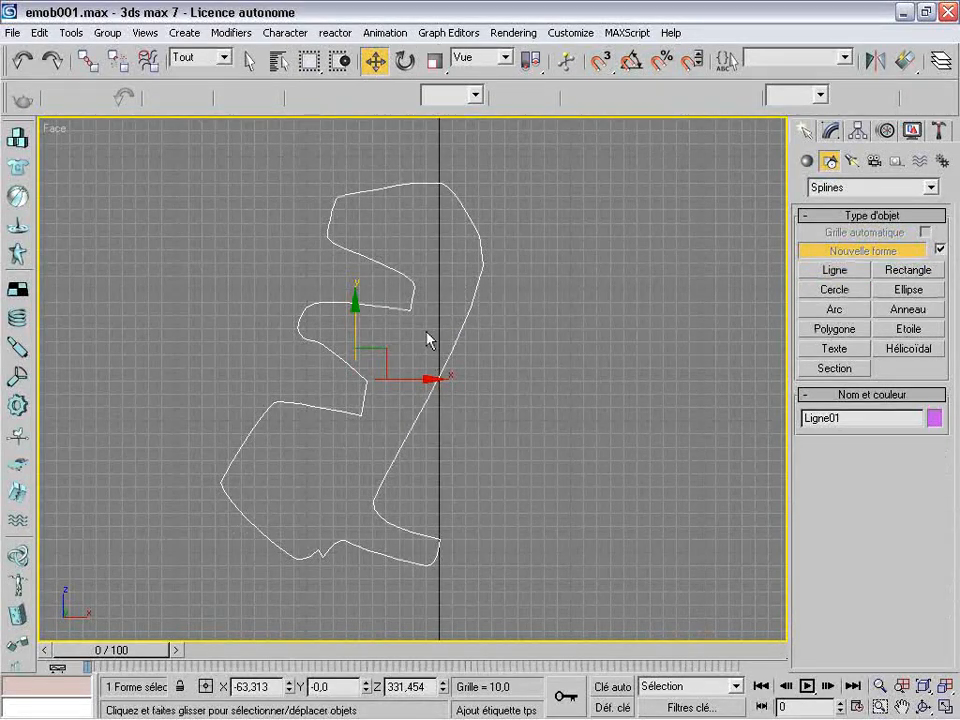
{"action": "key", "text": "alt+w"}
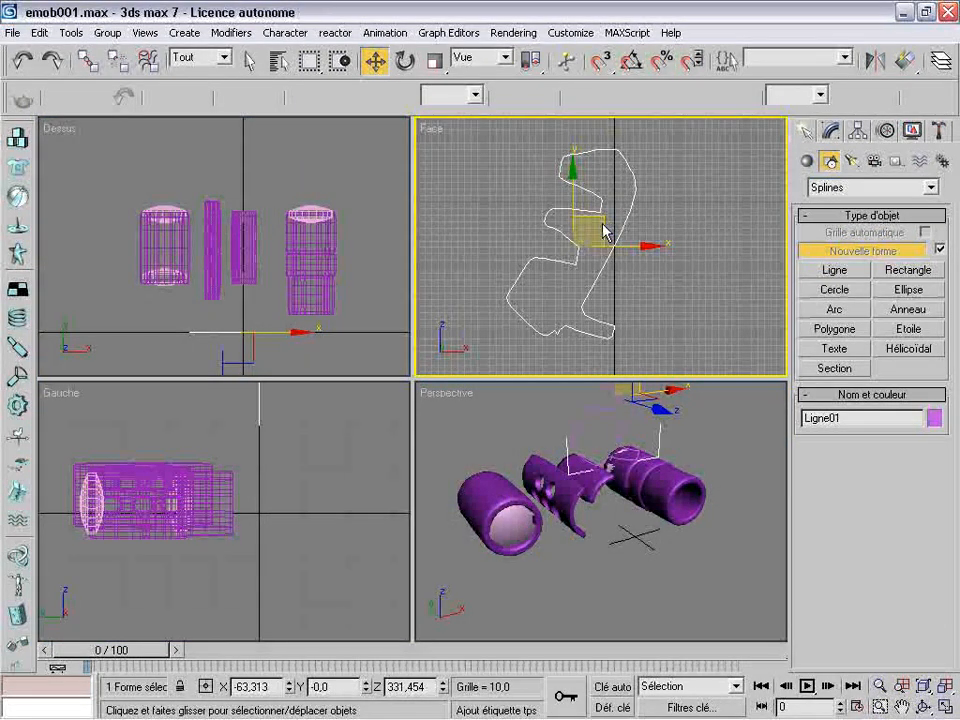
Apply an Extrude modifier (Extruder) to the closed outline with a quantity of 300 and 11 segments
{"action": "left_click", "coordinate": [830, 130]}
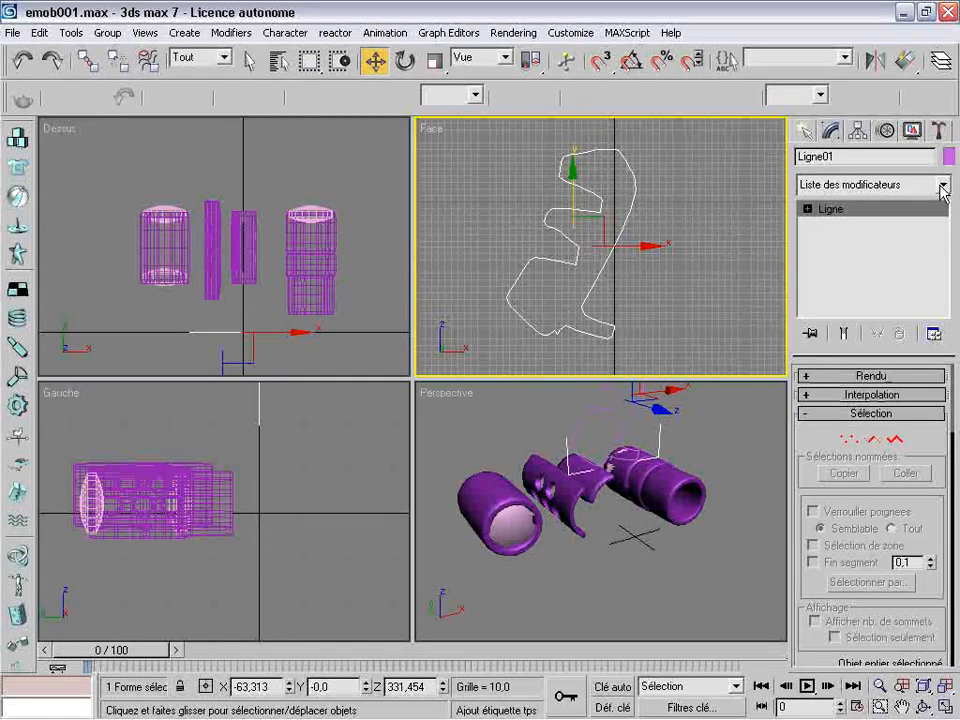
{"action": "left_click", "coordinate": [942, 186]}
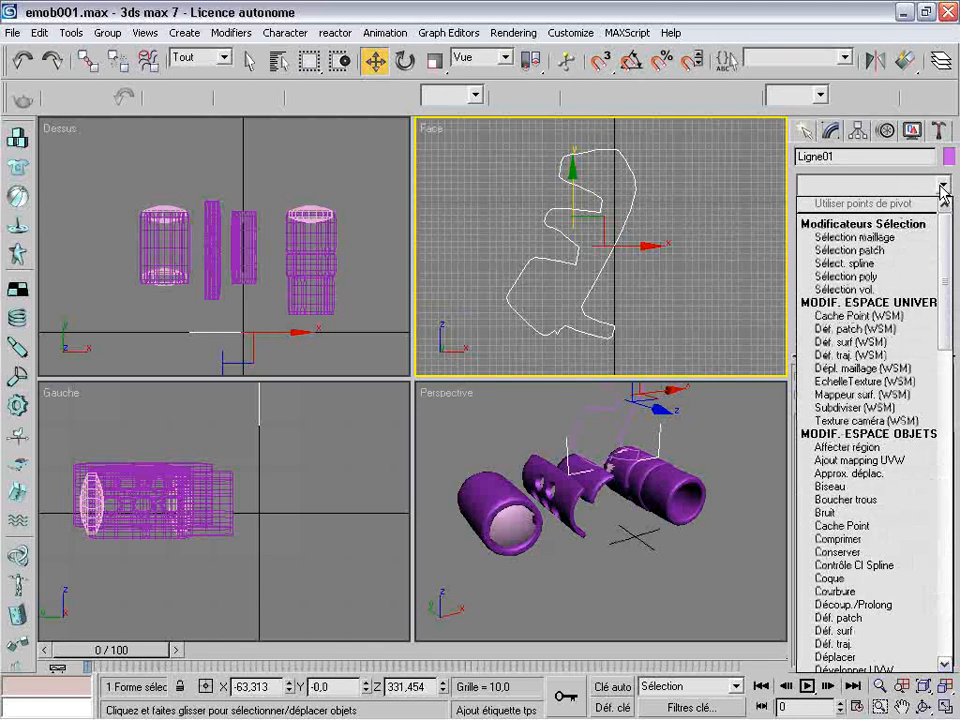
{"action": "left_click_drag", "start_coordinate": [946, 250], "coordinate": [950, 318]}
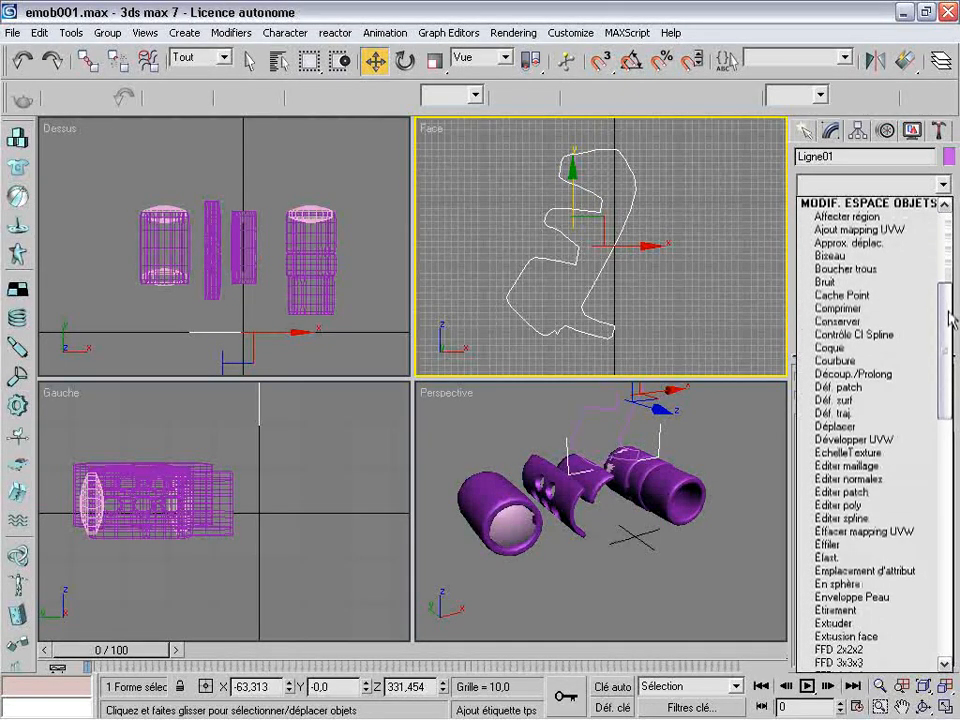
{"action": "left_click", "coordinate": [838, 623]}
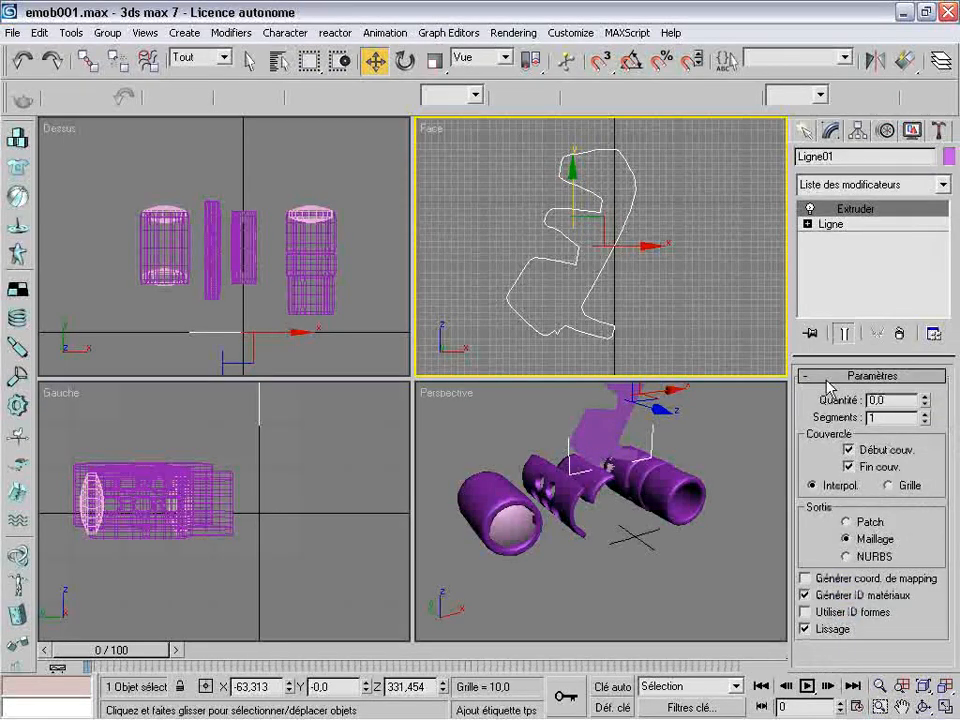
{"action": "left_click_drag", "start_coordinate": [926, 401], "coordinate": [922, 301]}
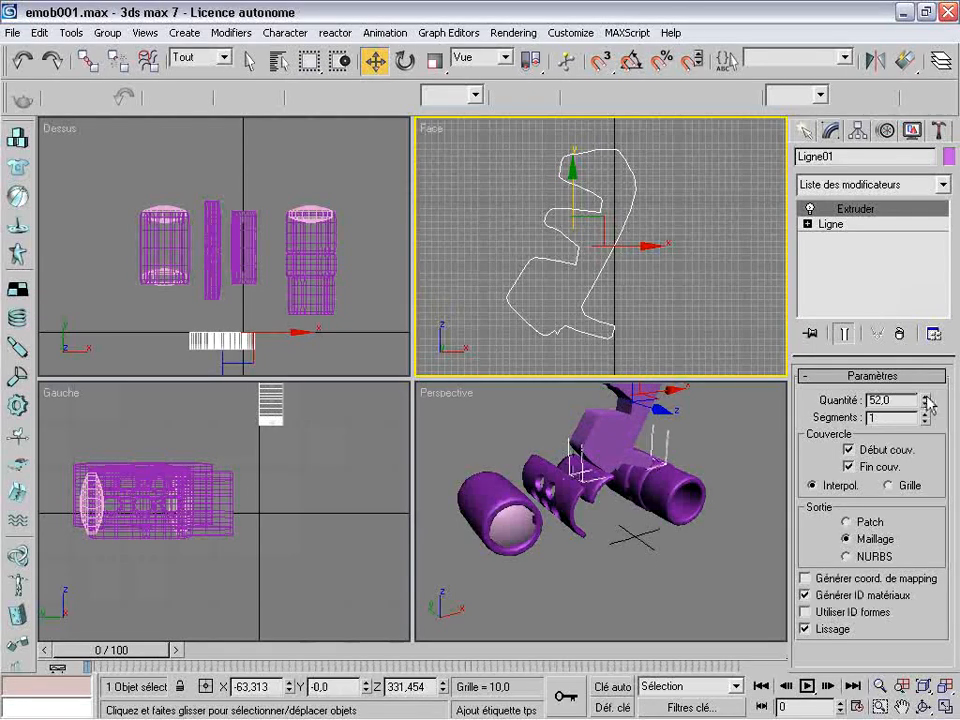
{"action": "left_click_drag", "start_coordinate": [924, 398], "coordinate": [853, 238]}
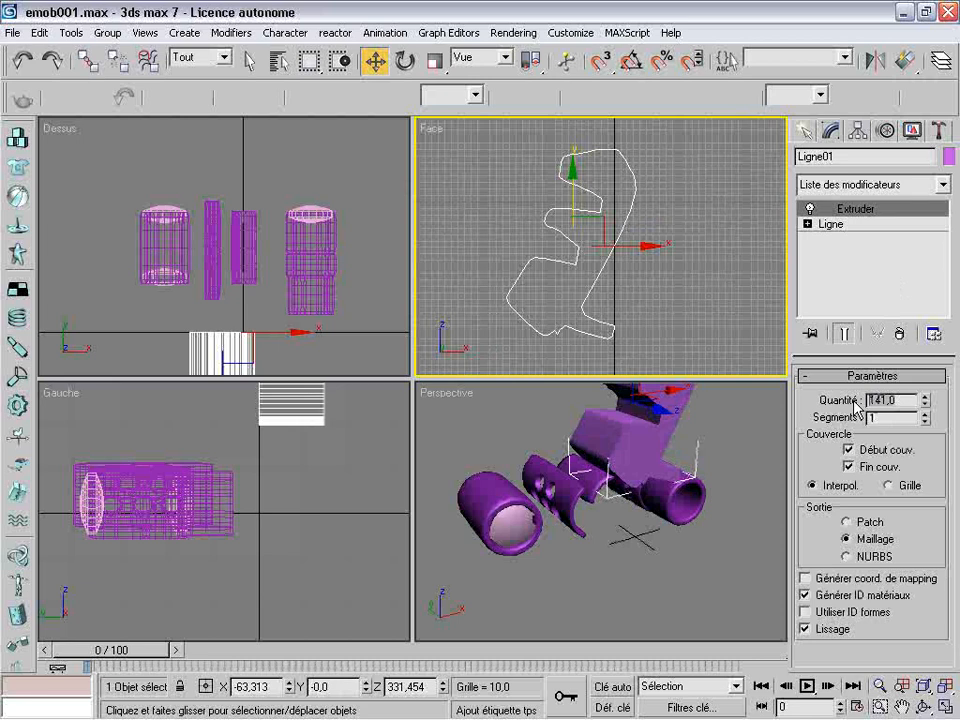
{"action": "type", "text": "0"}
{"action": "key", "text": "Return"}
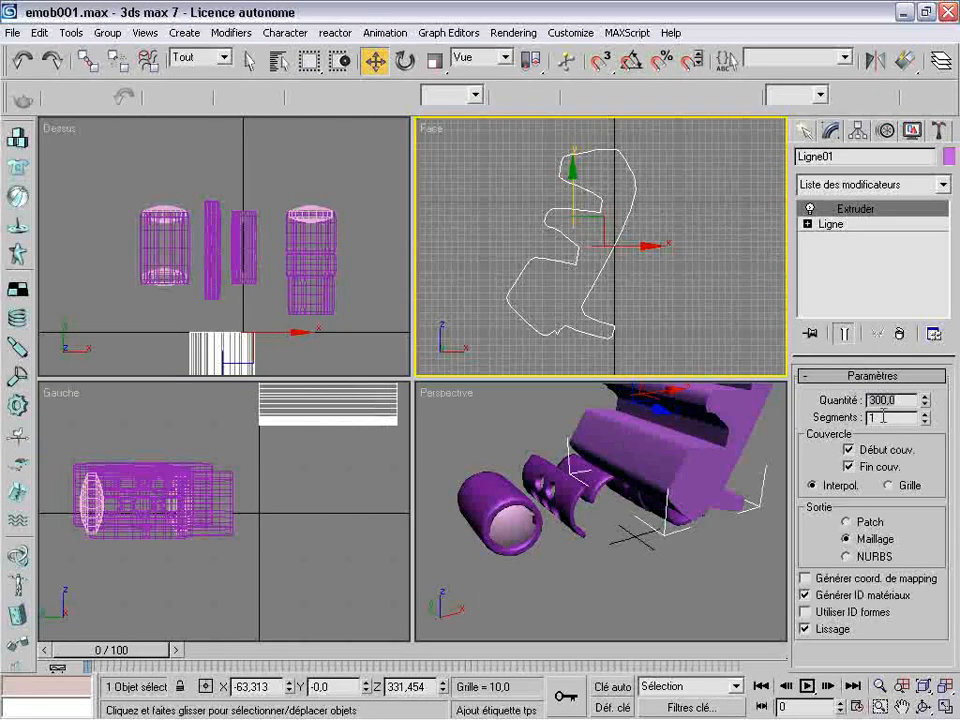
{"action": "mouse_move", "coordinate": [926, 416]}
{"action": "left_mouse_down"}
{"action": "mouse_move", "coordinate": [921, 362]}
{"action": "mouse_move", "coordinate": [921, 398]}
{"action": "left_mouse_up"}
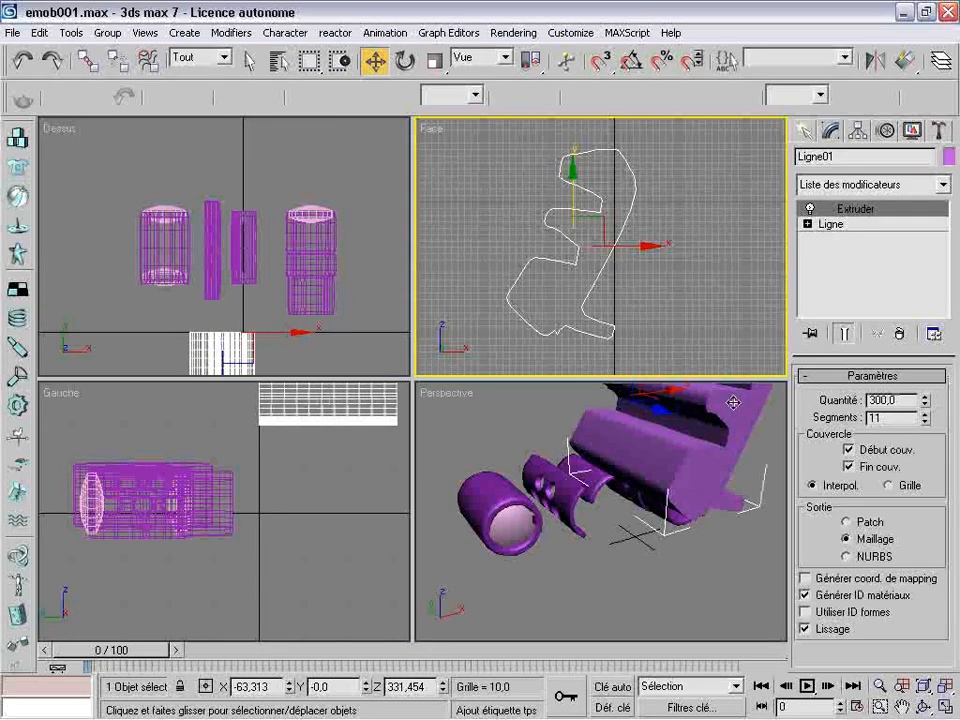
Hide the four separate lamp parts above the extruded profile in the Top view
{"action": "left_click", "coordinate": [655, 429]}
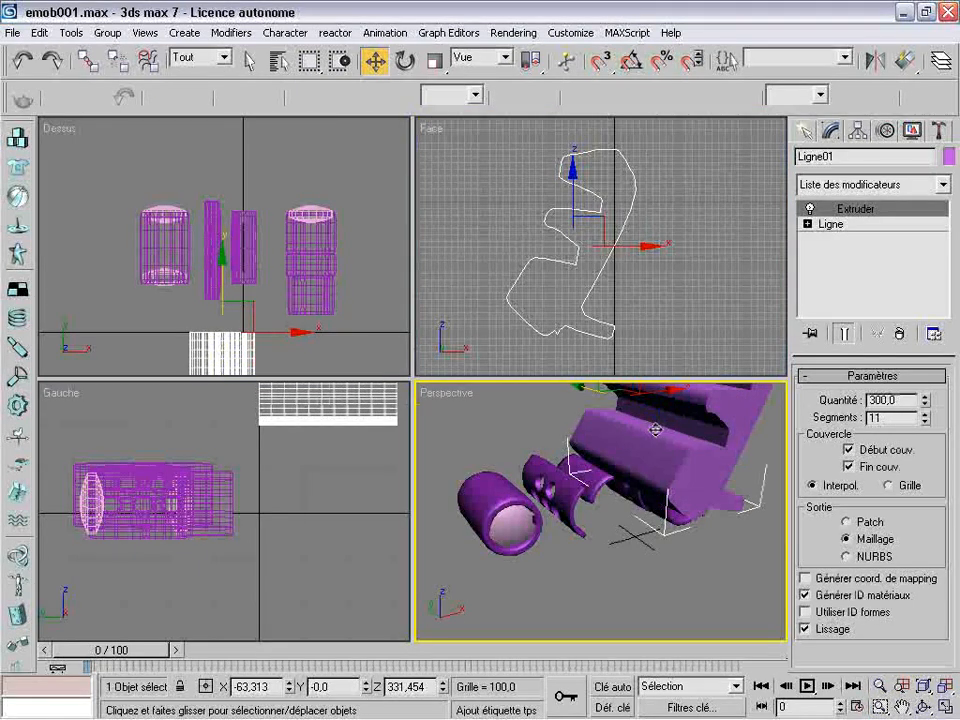
{"action": "left_click", "coordinate": [902, 706]}
{"action": "left_click_drag", "start_coordinate": [600, 430], "coordinate": [657, 510]}
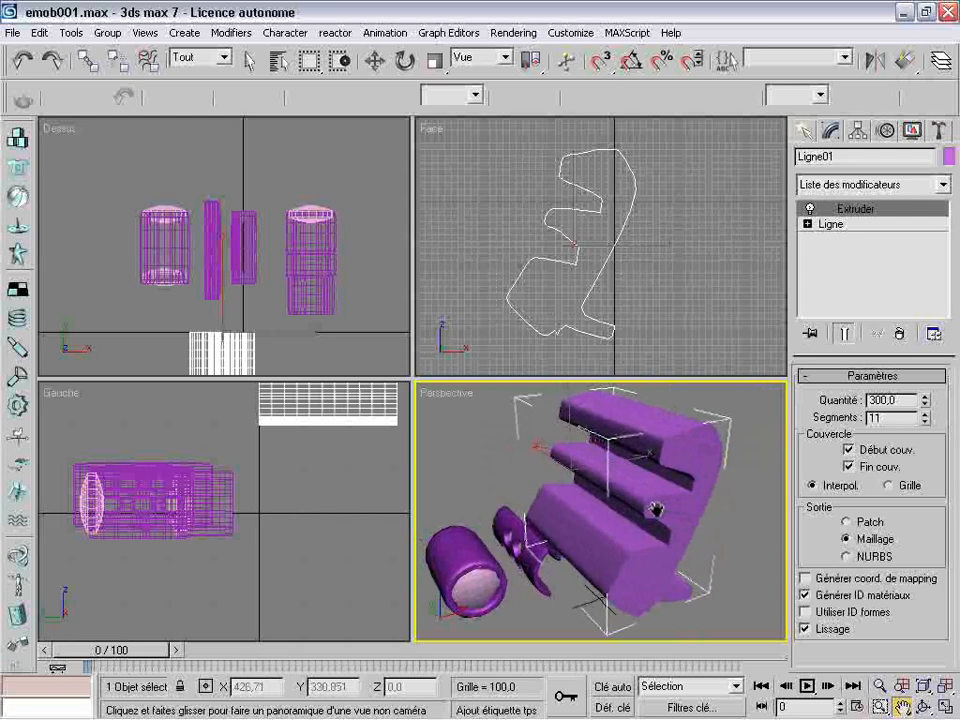
{"action": "left_click", "coordinate": [374, 62]}
{"action": "left_click_drag", "start_coordinate": [125, 174], "coordinate": [345, 317]}
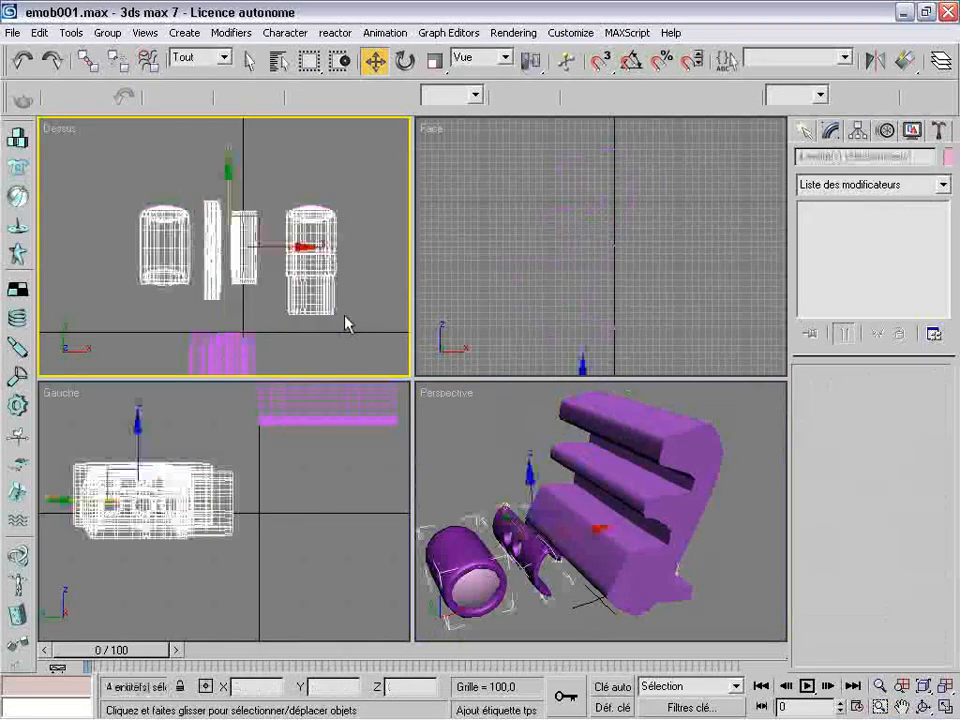
{"action": "right_click", "coordinate": [175, 237]}
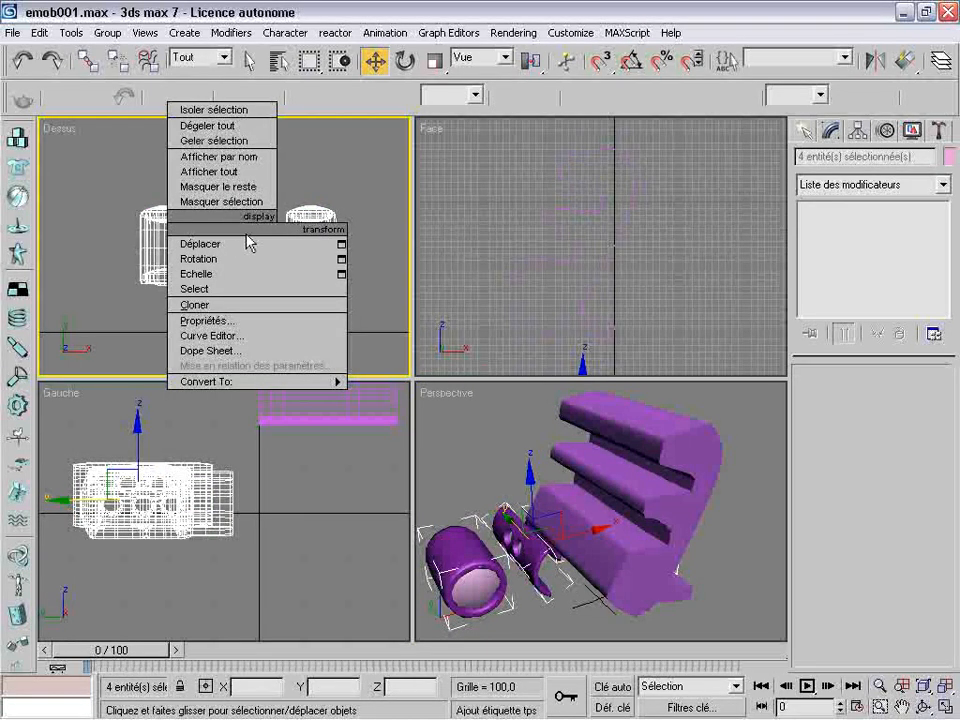
{"action": "left_click", "coordinate": [240, 202]}
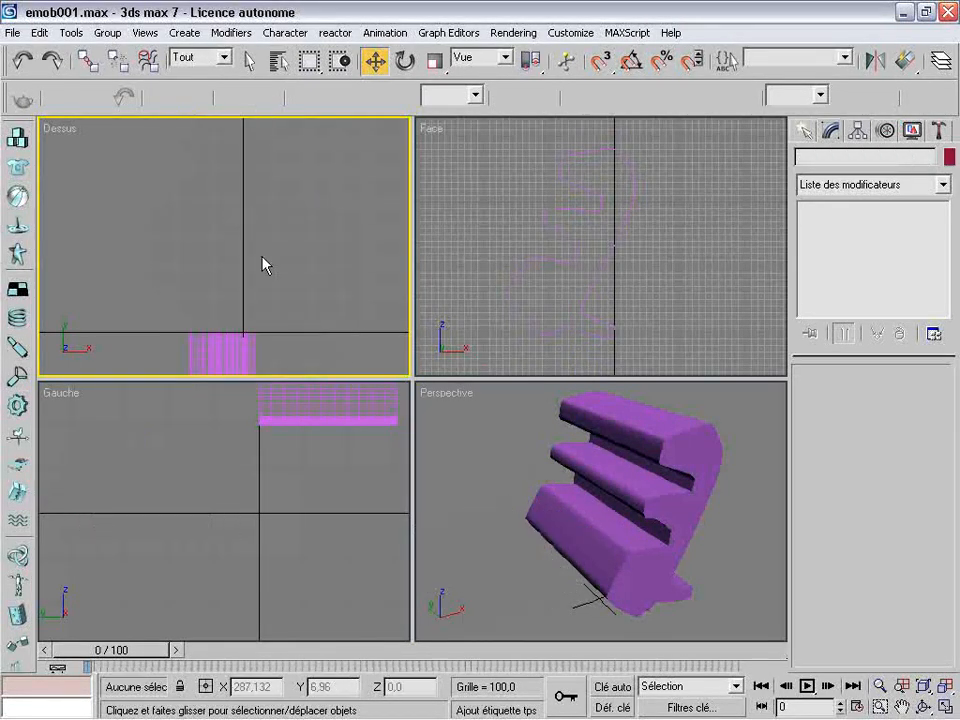
Fit the extruded lobed profile in all views and rename it as armature
{"action": "left_click", "coordinate": [514, 467]}
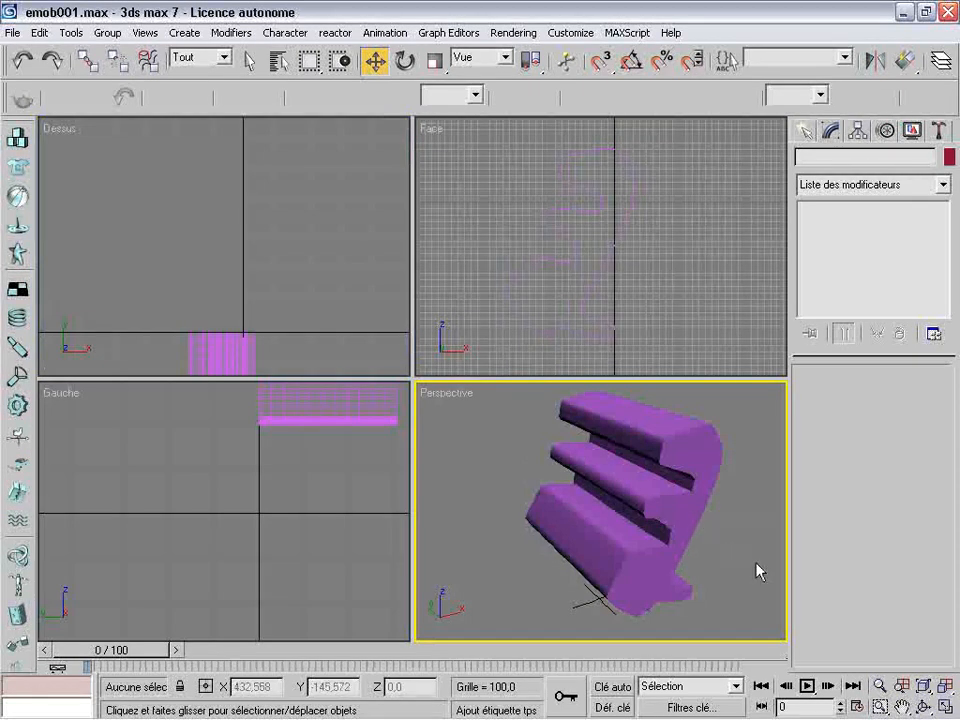
{"action": "left_click", "coordinate": [923, 706]}
{"action": "left_click_drag", "start_coordinate": [675, 467], "coordinate": [579, 506]}
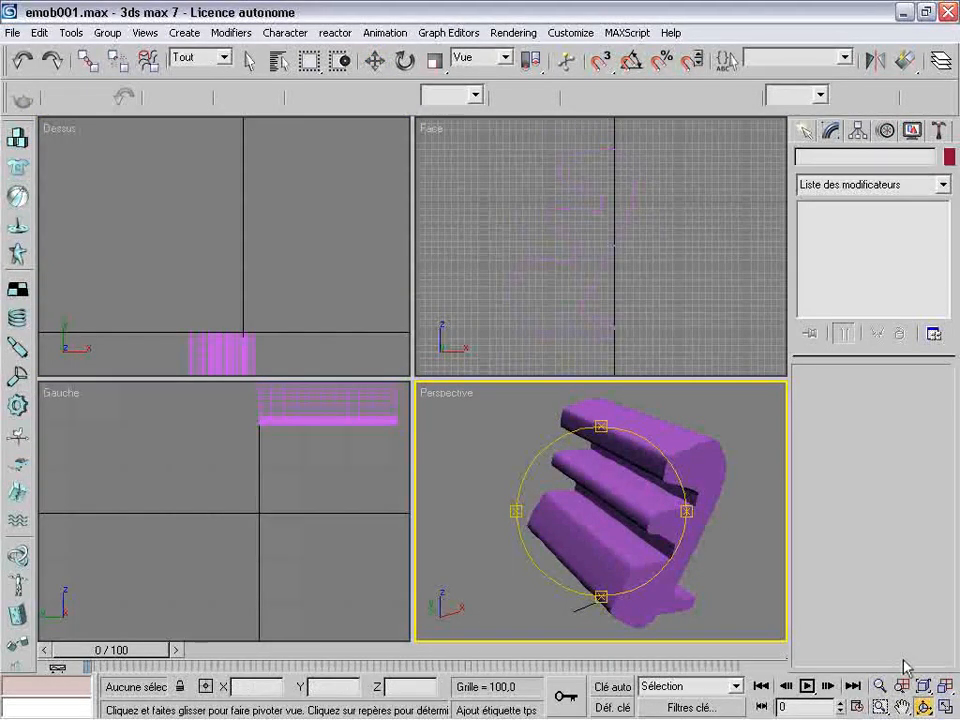
{"action": "left_click", "coordinate": [944, 693]}
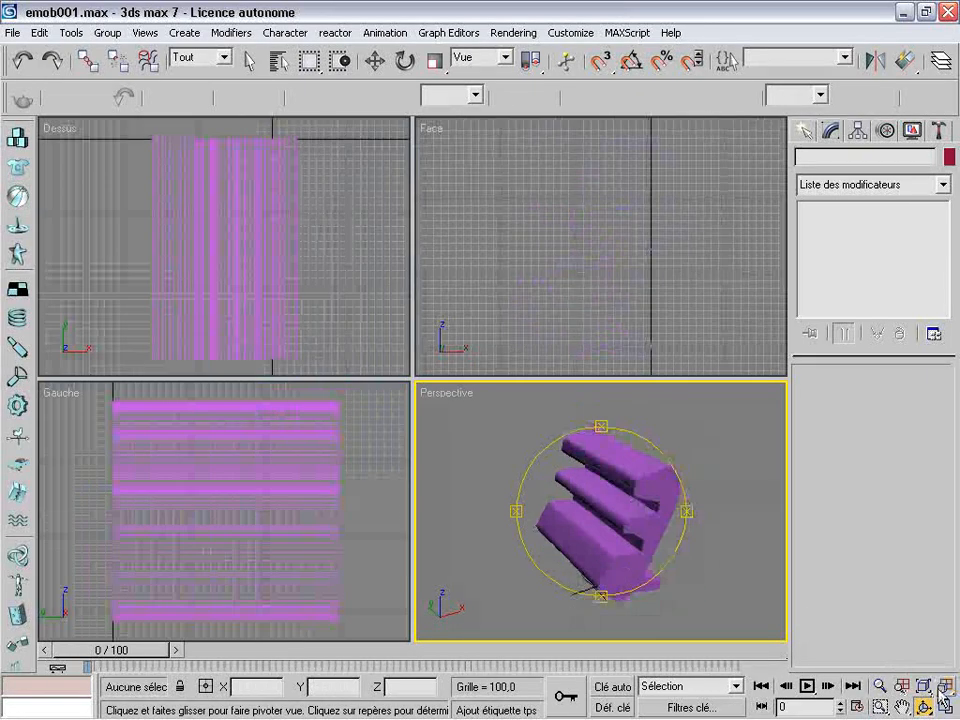
{"action": "left_click", "coordinate": [374, 61]}
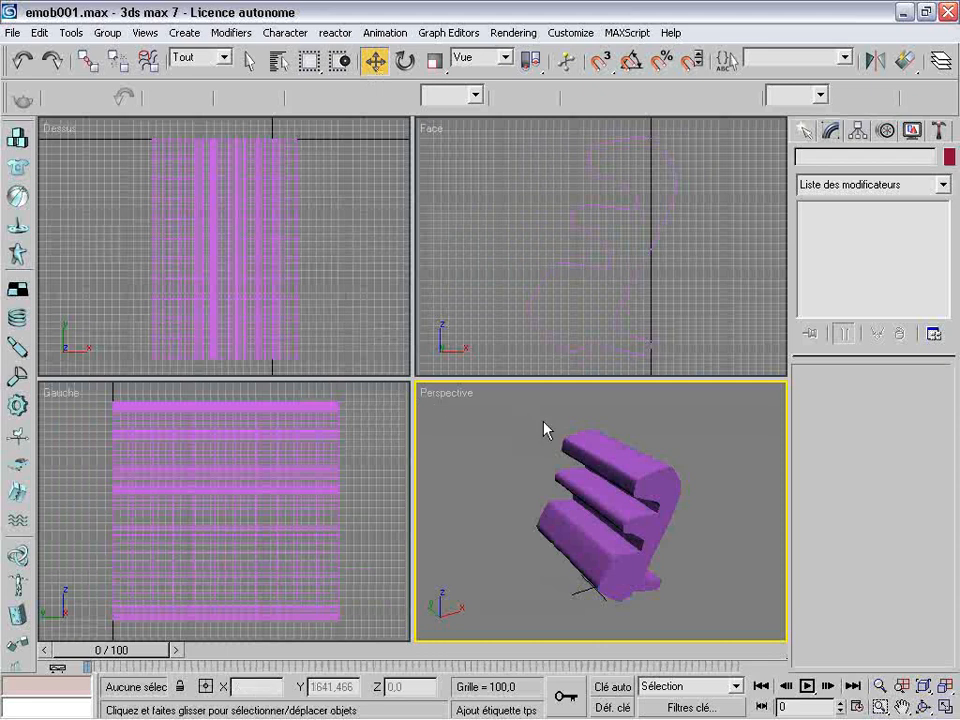
{"action": "left_click", "coordinate": [638, 488]}
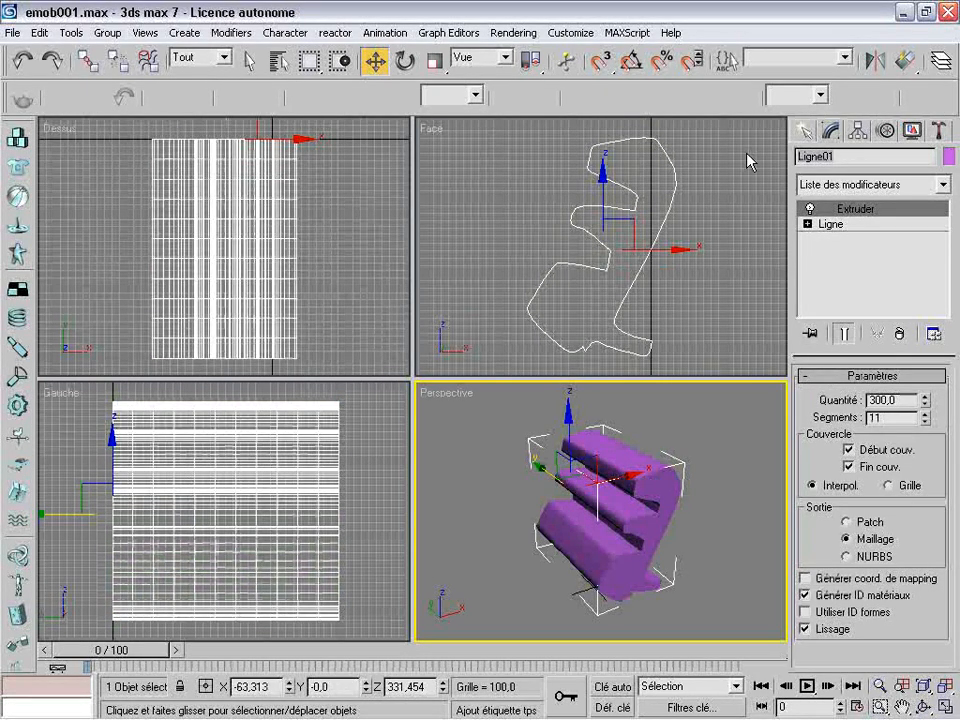
{"action": "double_click", "coordinate": [850, 156]}
{"action": "type", "text": "armature"}
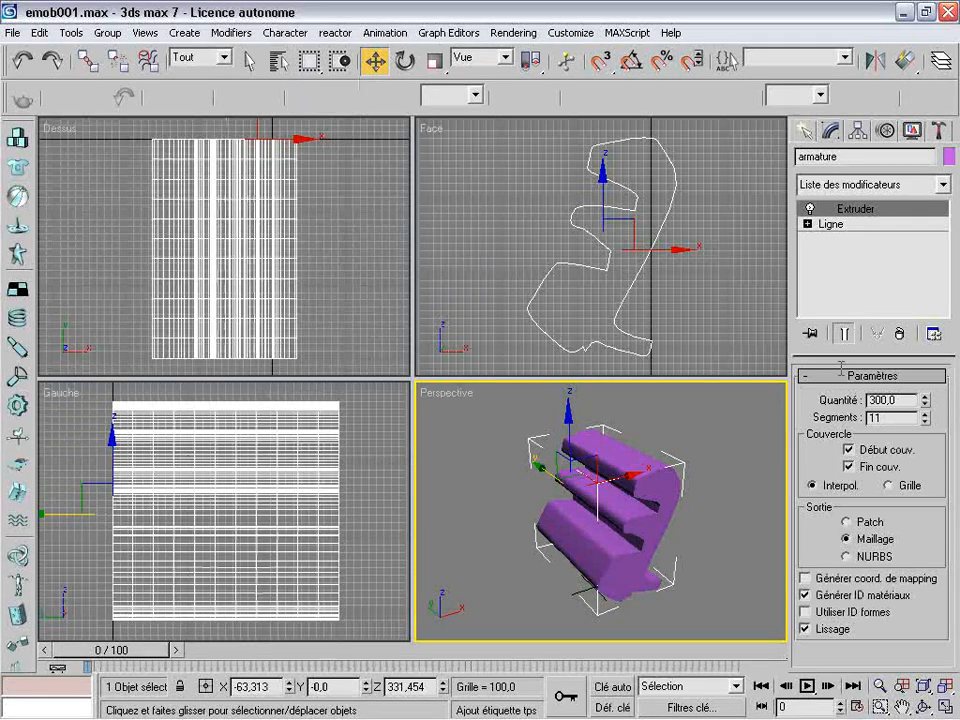
Set the armature's extrusion quantity to 500 and inspect its length from the opposite side in the Perspective view
{"action": "type", "text": "50"}
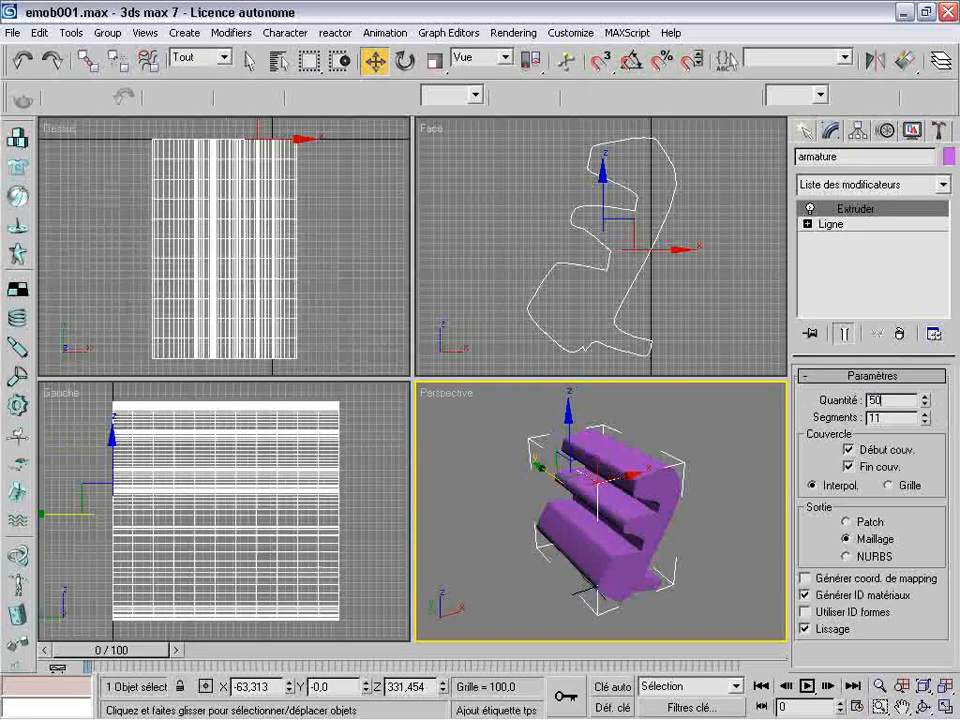
{"action": "type", "text": "0"}
{"action": "key", "text": "Return"}
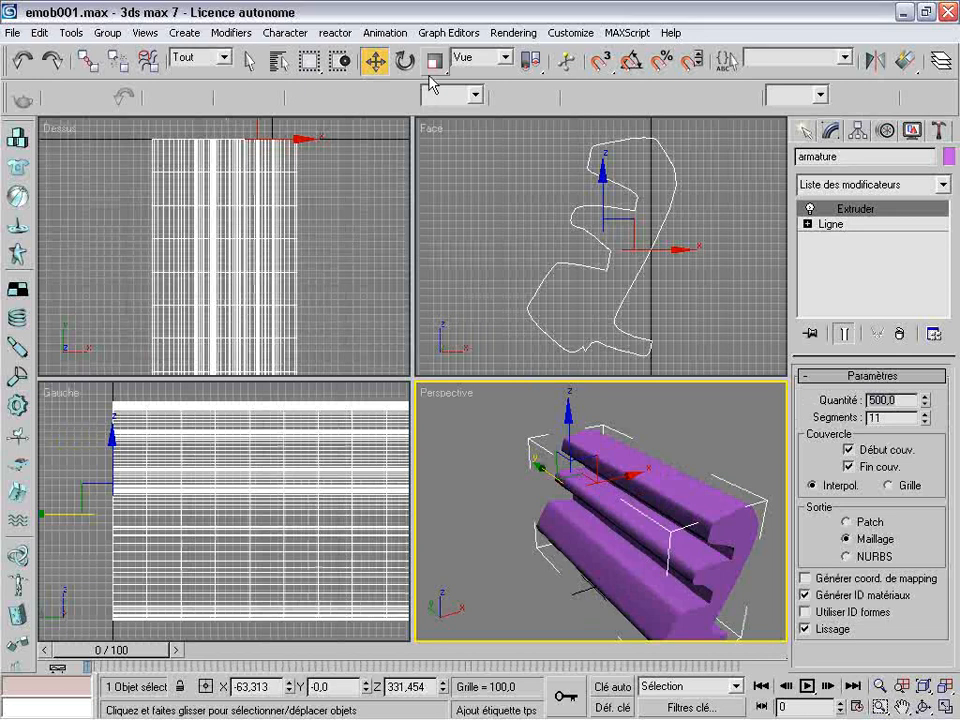
{"action": "left_click_drag", "start_coordinate": [682, 553], "coordinate": [641, 493]}
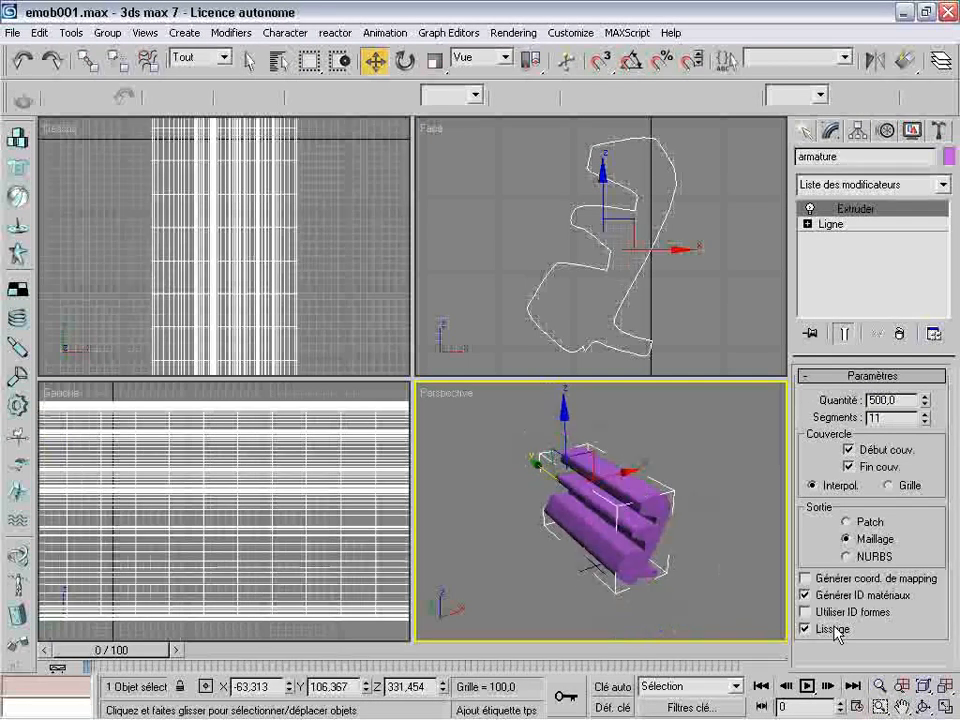
{"action": "left_click", "coordinate": [922, 706]}
{"action": "left_click_drag", "start_coordinate": [546, 454], "coordinate": [666, 493]}
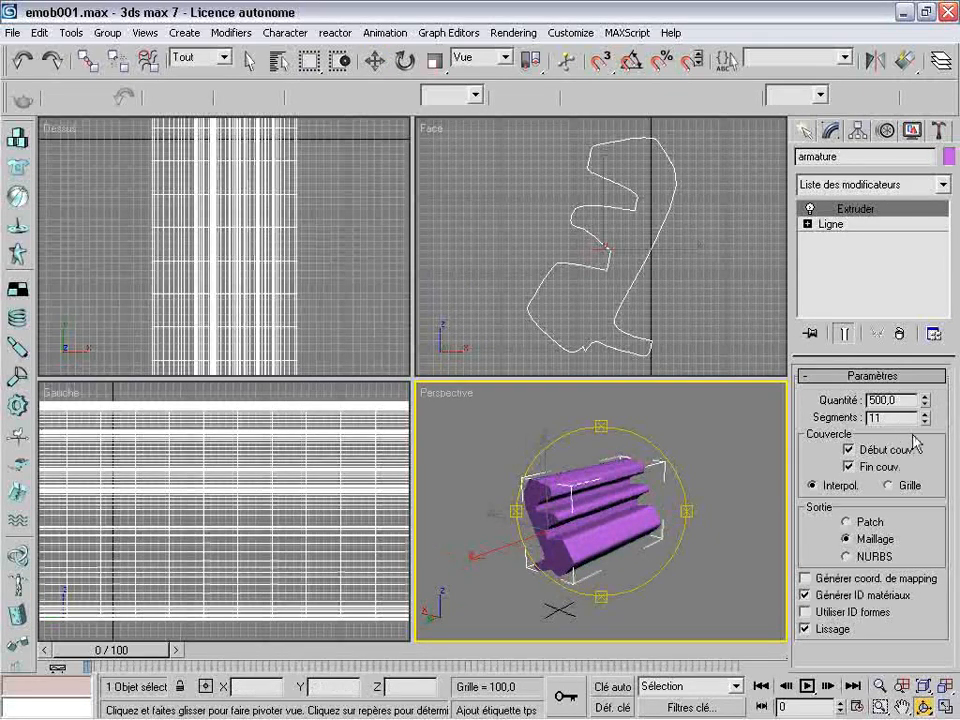
Set the armature's extrusion quantity to 1000
{"action": "double_click", "coordinate": [903, 401]}
{"action": "type", "text": "10"}
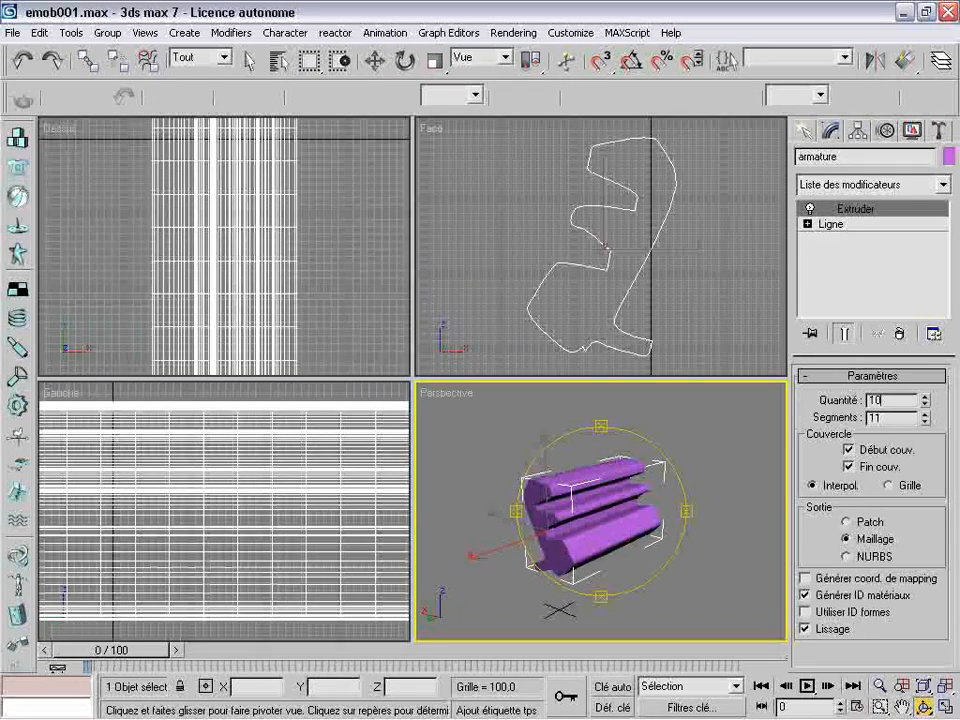
{"action": "key", "text": "Return"}
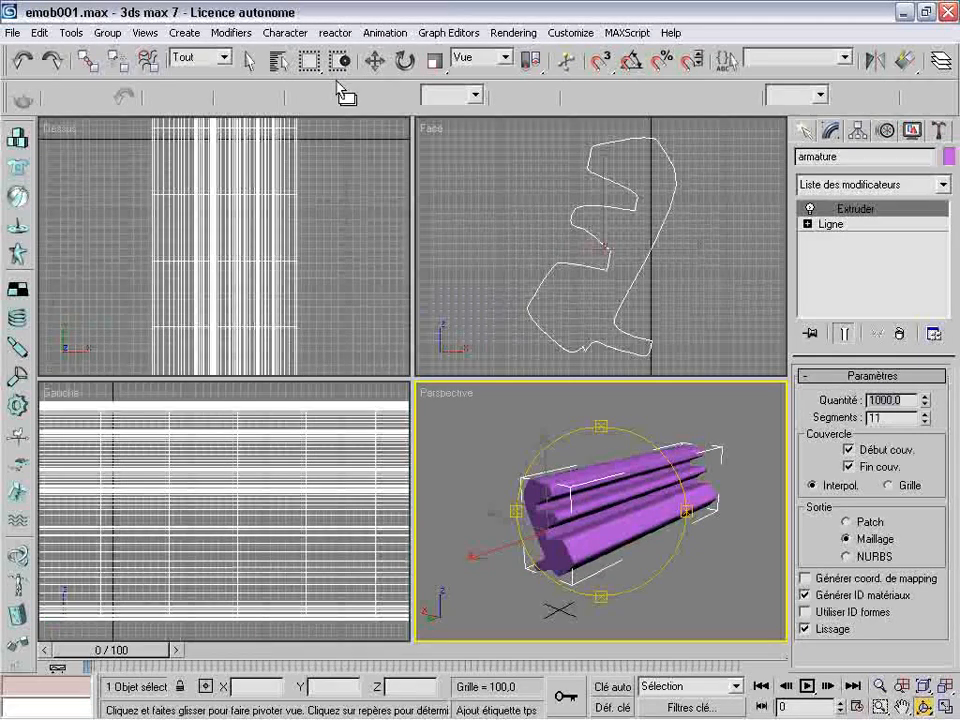
Inspect the lengthened armature from another angle and hide it, leaving the scene empty
{"action": "left_click", "coordinate": [375, 62]}
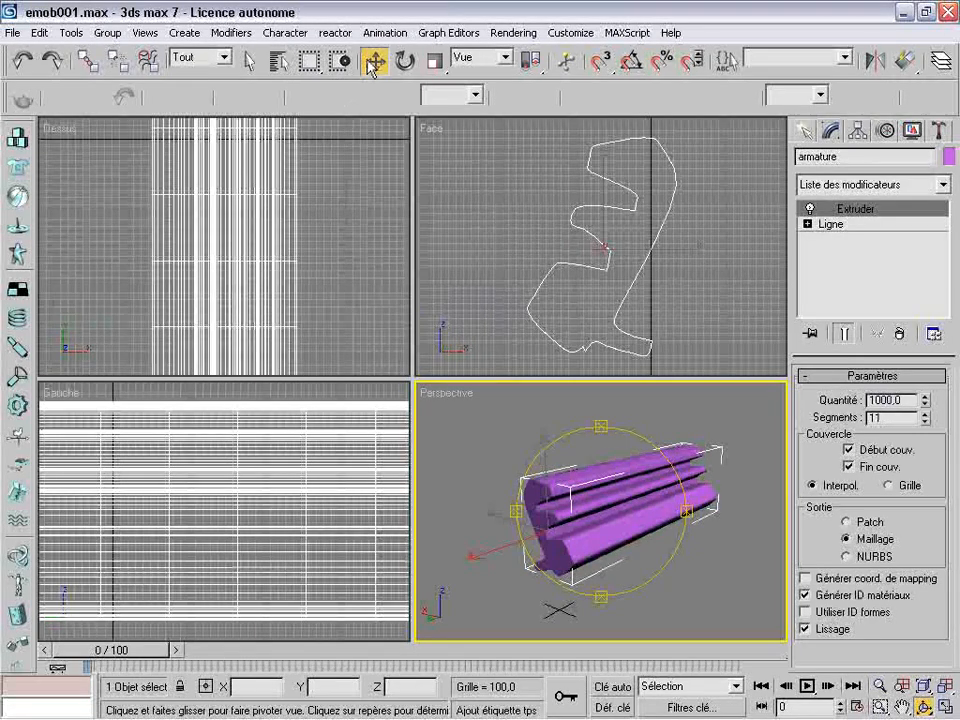
{"action": "left_click", "coordinate": [924, 707]}
{"action": "left_click_drag", "start_coordinate": [631, 525], "coordinate": [741, 542]}
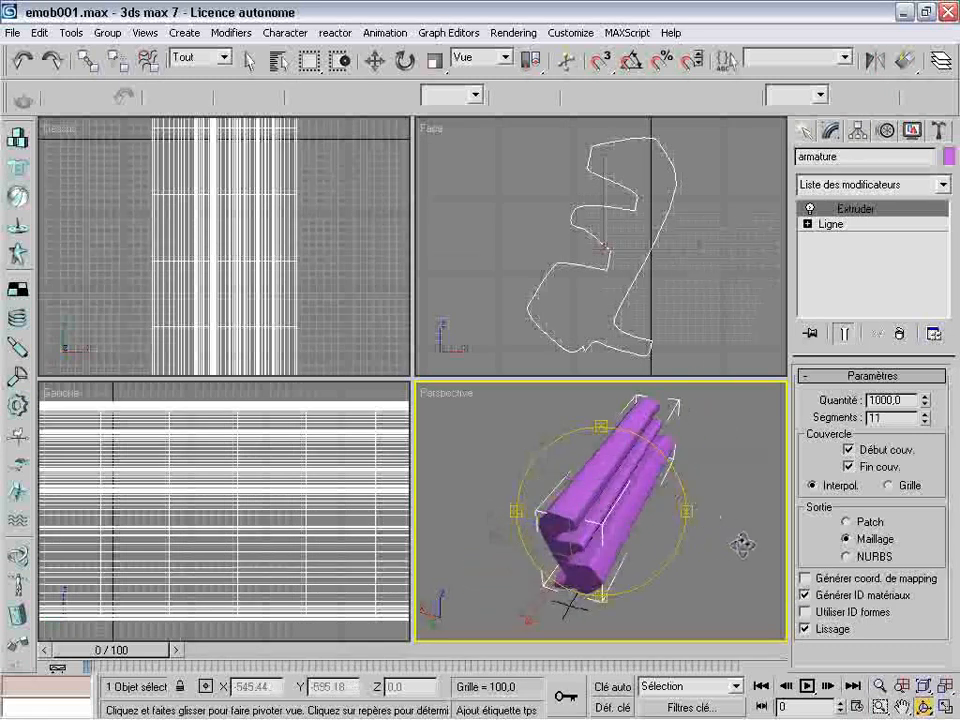
{"action": "left_click", "coordinate": [376, 62]}
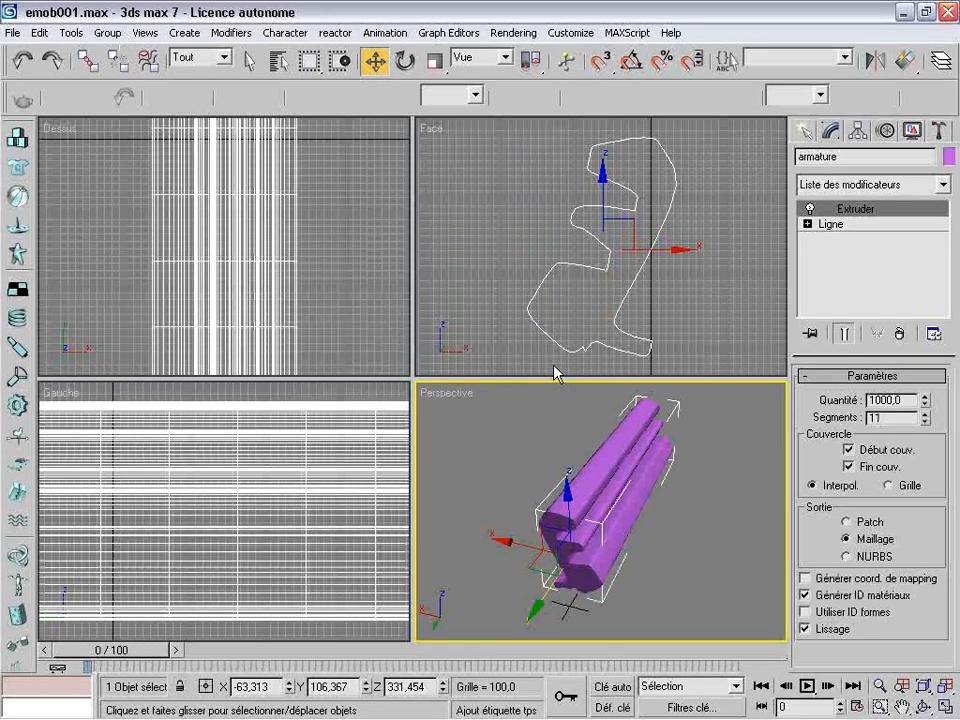
{"action": "right_click", "coordinate": [273, 266]}
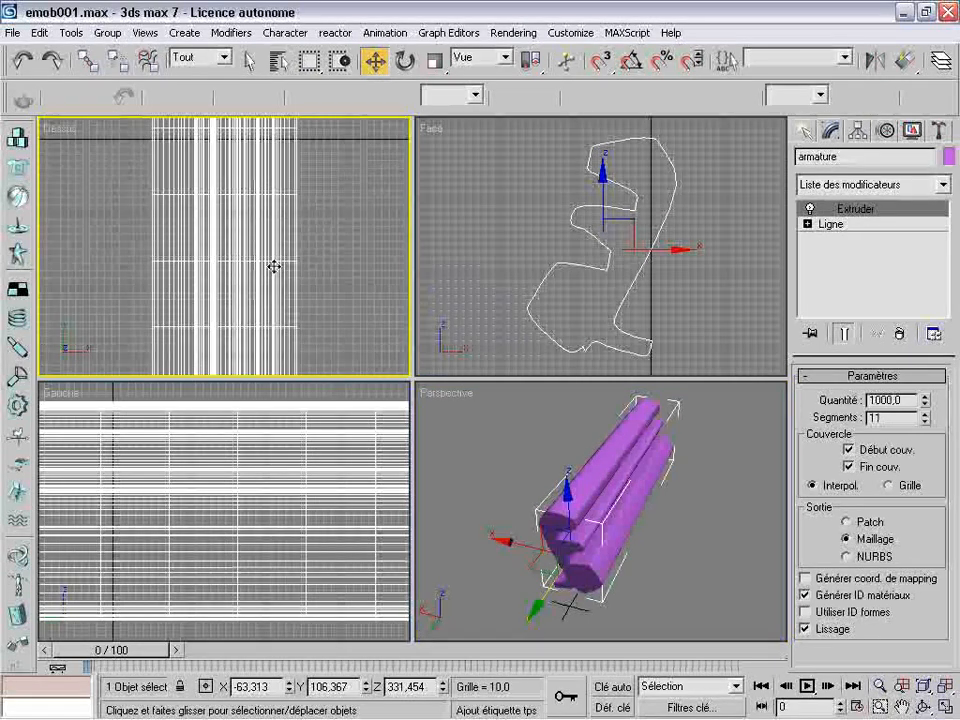
{"action": "right_click", "coordinate": [273, 266]}
{"action": "left_click", "coordinate": [322, 240]}
{"action": "left_click", "coordinate": [568, 530]}
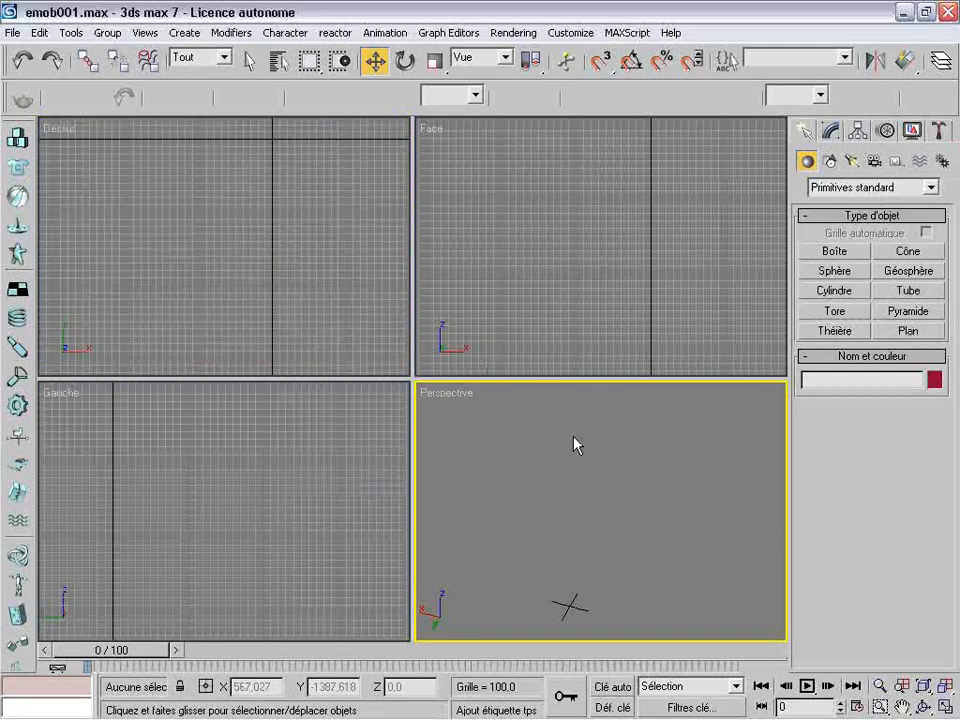
Create a damper (Amortisseur) dynamic object in the Front view, about 138 high from attachment to attachment
{"action": "left_click", "coordinate": [880, 188]}
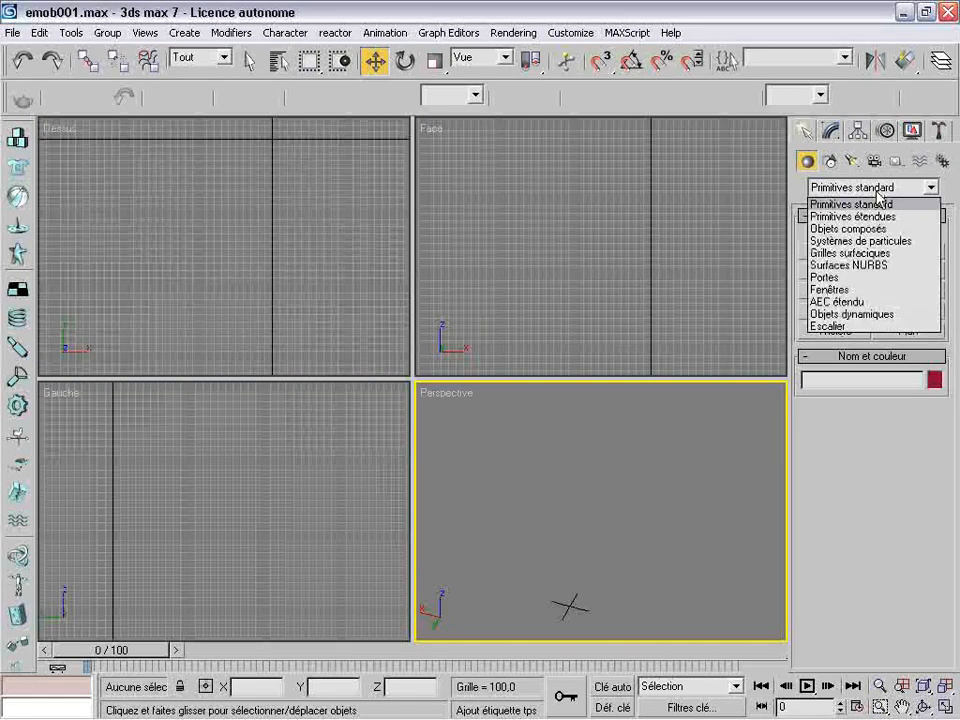
{"action": "left_click", "coordinate": [882, 315]}
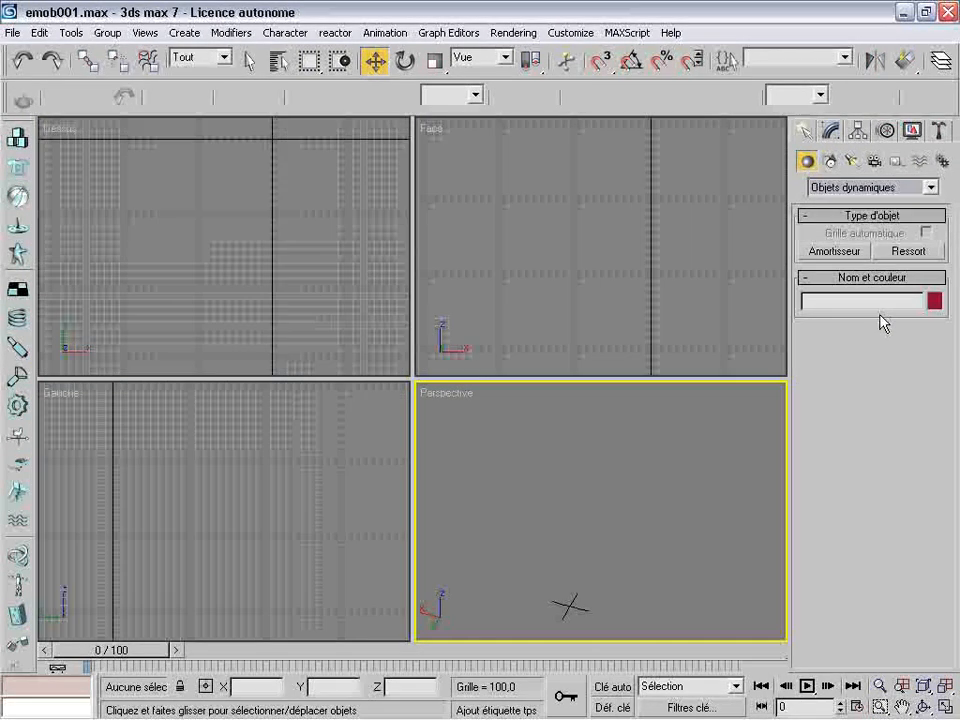
{"action": "left_click", "coordinate": [846, 253]}
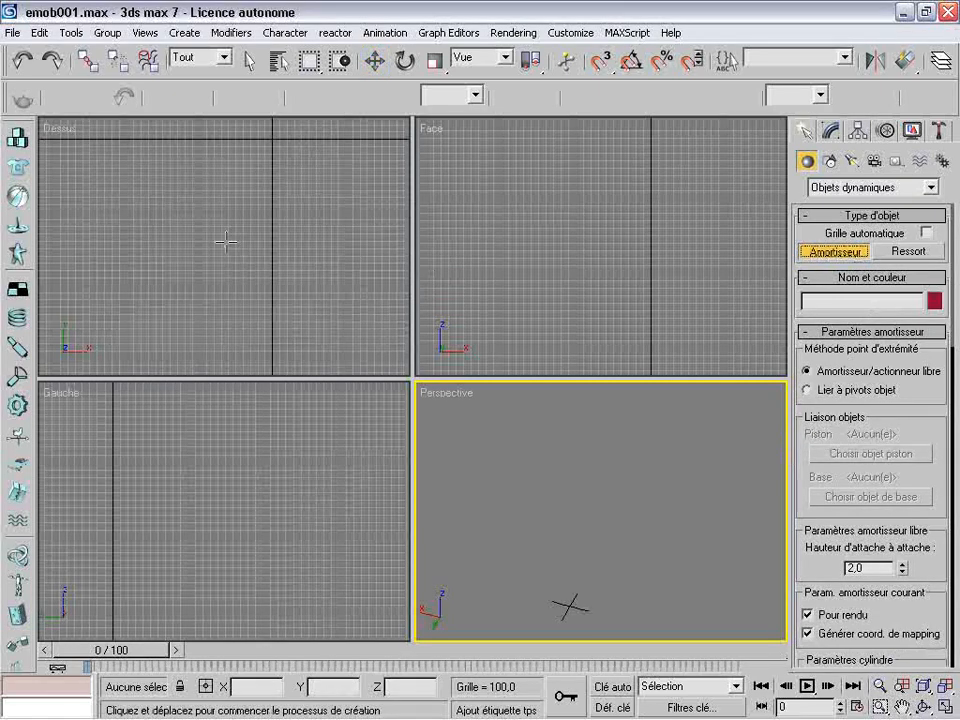
{"action": "left_click_drag", "start_coordinate": [549, 232], "coordinate": [590, 268]}
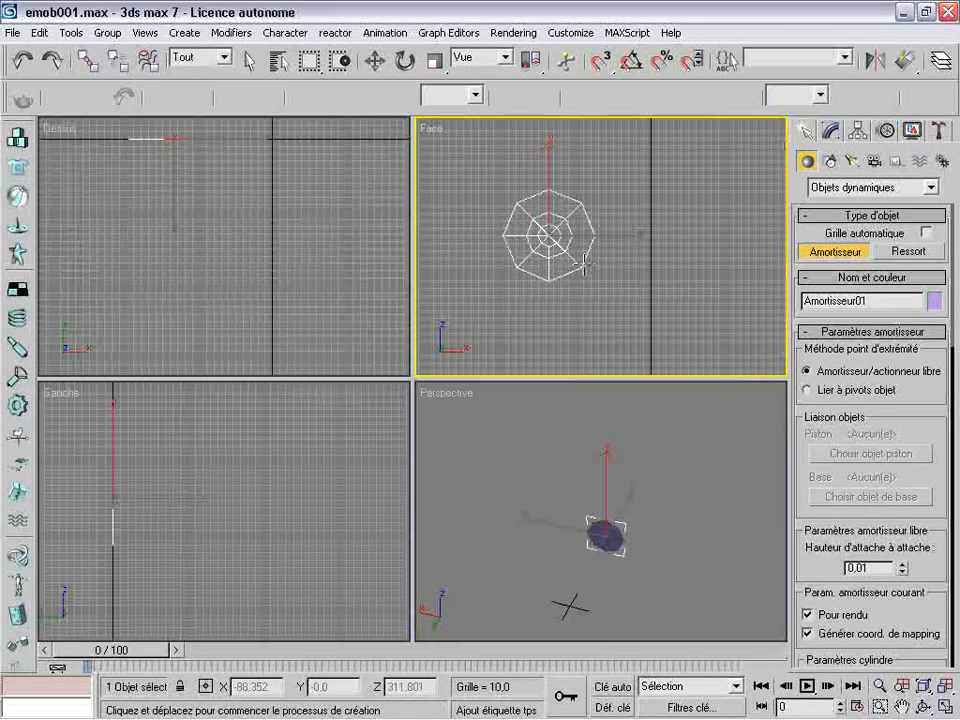
{"action": "left_click", "coordinate": [505, 158]}
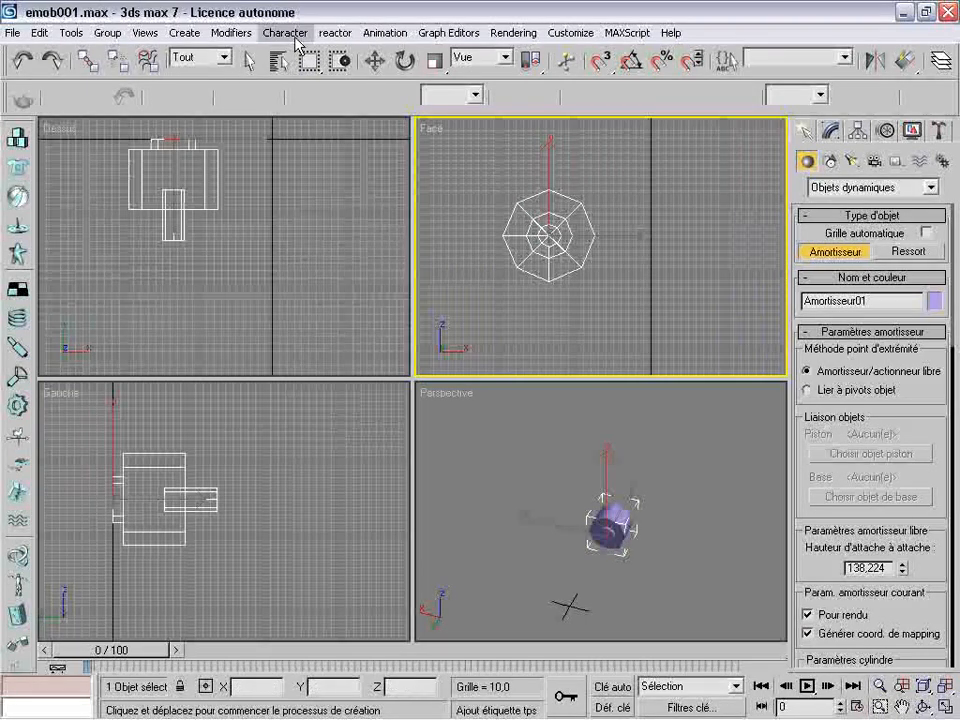
{"action": "left_click", "coordinate": [377, 61]}
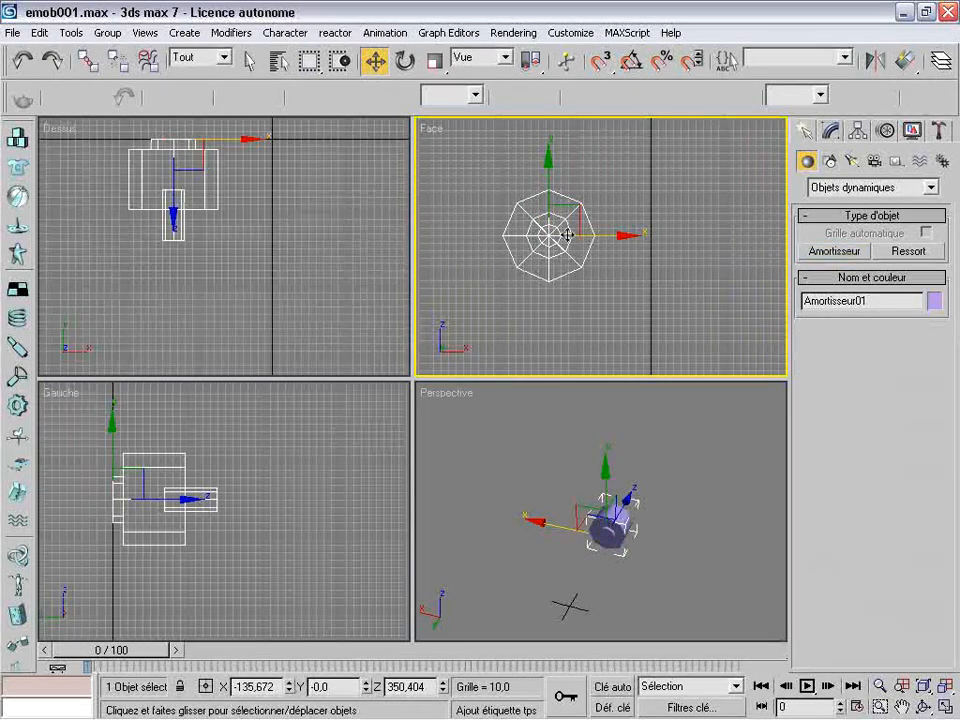
Enlarge the Perspective view around the damper and raise its cylinder's number of sides to 35
{"action": "left_click", "coordinate": [617, 525]}
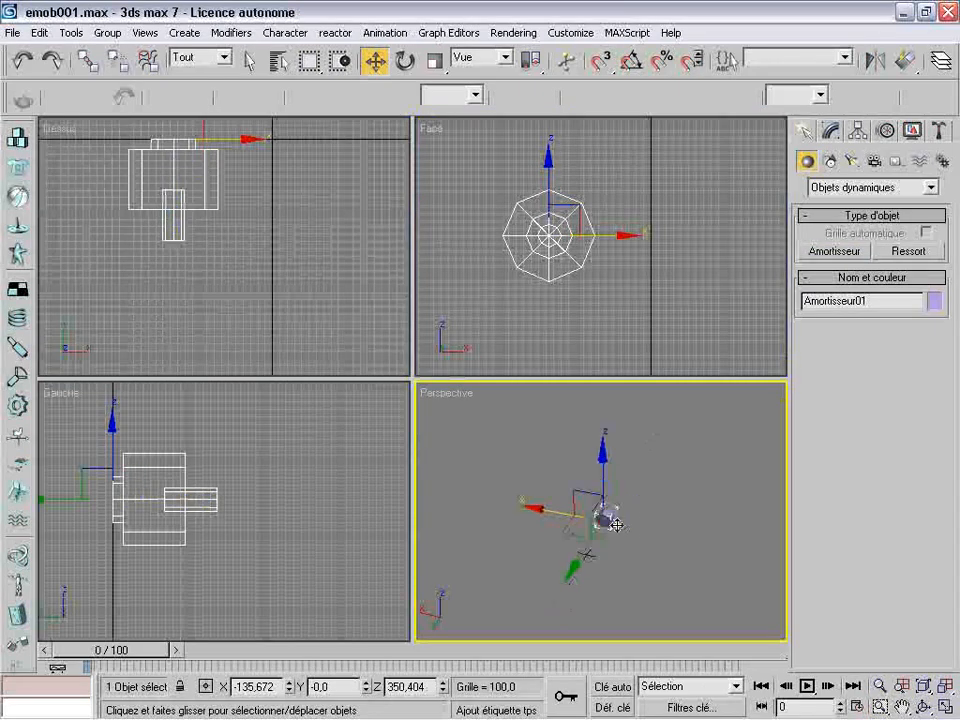
{"action": "scroll", "coordinate": [617, 525], "scroll_direction": "up", "scroll_amount": 5}
{"action": "left_click", "coordinate": [902, 708]}
{"action": "left_click_drag", "start_coordinate": [745, 615], "coordinate": [649, 540]}
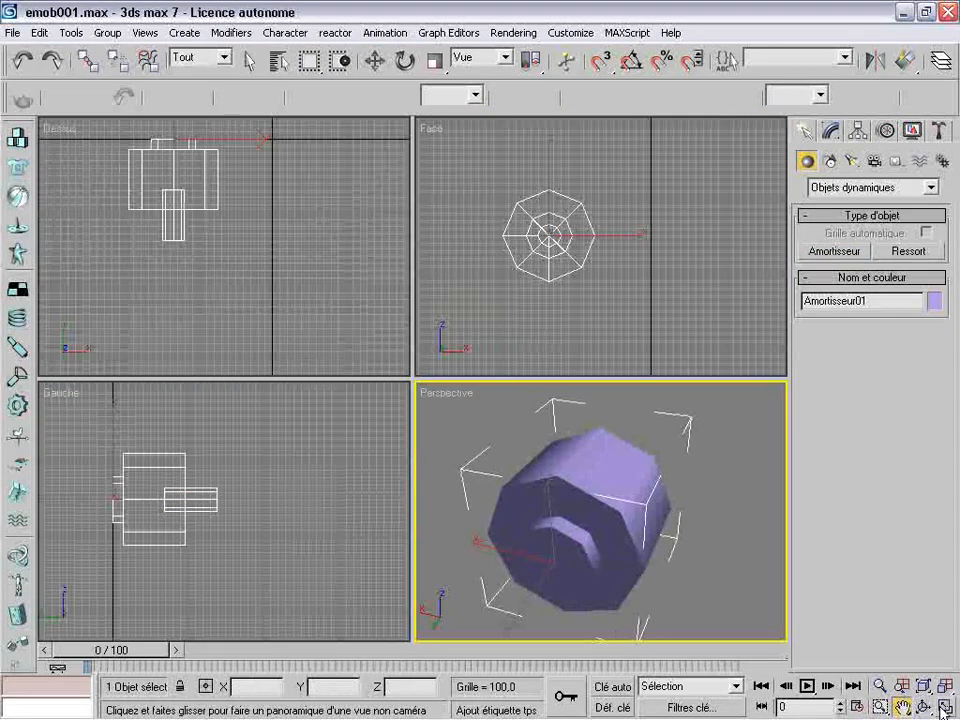
{"action": "key", "text": "alt+w"}
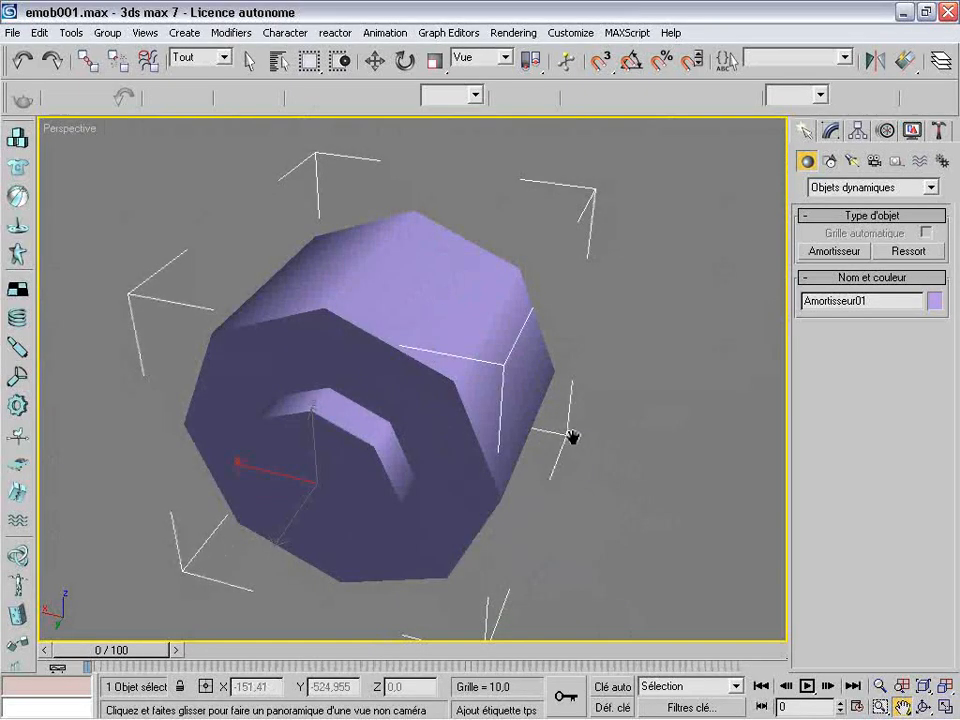
{"action": "scroll", "coordinate": [572, 437], "scroll_direction": "down", "scroll_amount": 3}
{"action": "left_click", "coordinate": [830, 131]}
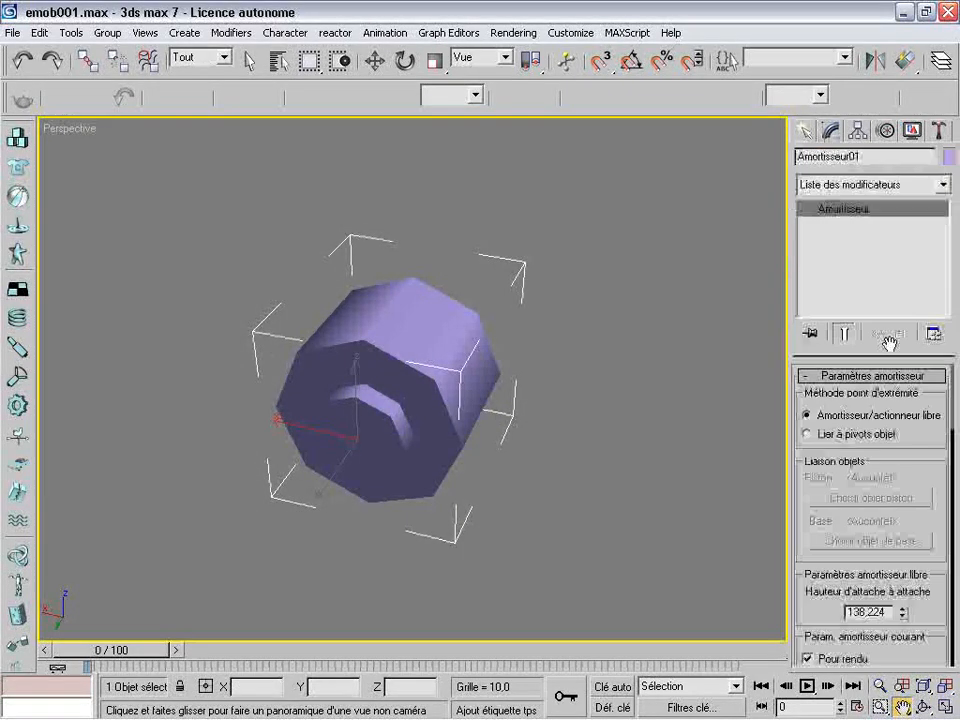
{"action": "left_click_drag", "start_coordinate": [918, 472], "coordinate": [892, 381]}
{"action": "left_click_drag", "start_coordinate": [912, 532], "coordinate": [909, 418]}
{"action": "left_click_drag", "start_coordinate": [811, 597], "coordinate": [815, 543]}
{"action": "left_click_drag", "start_coordinate": [936, 535], "coordinate": [936, 513]}
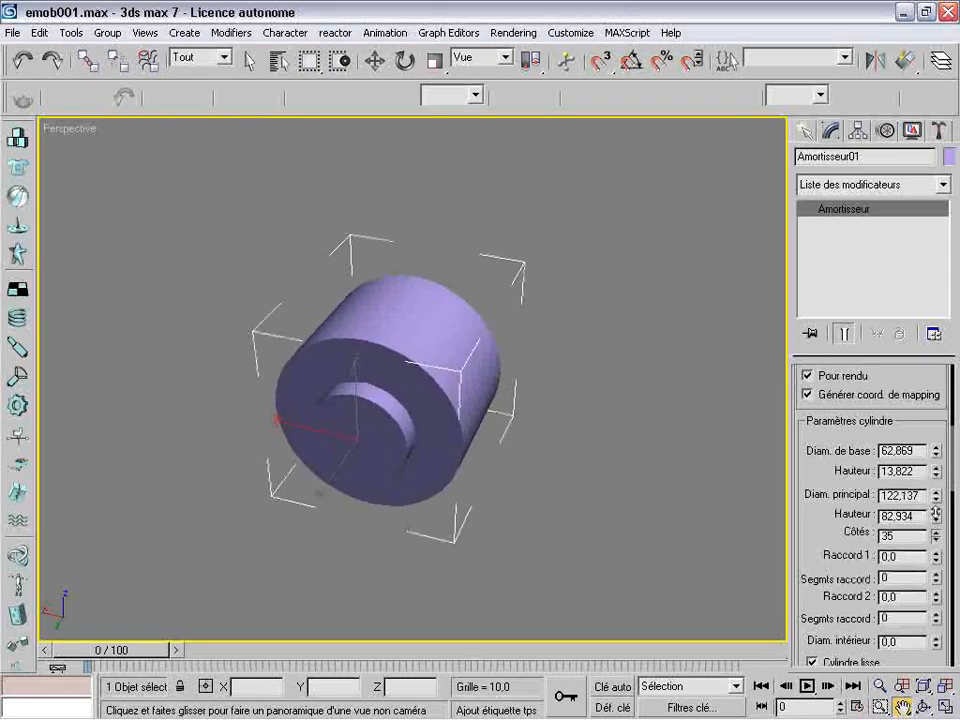
Set the damper cylinder to 20 sides, main diameter 117.737, main height 500 and base height 20
{"action": "left_click_drag", "start_coordinate": [938, 519], "coordinate": [938, 505]}
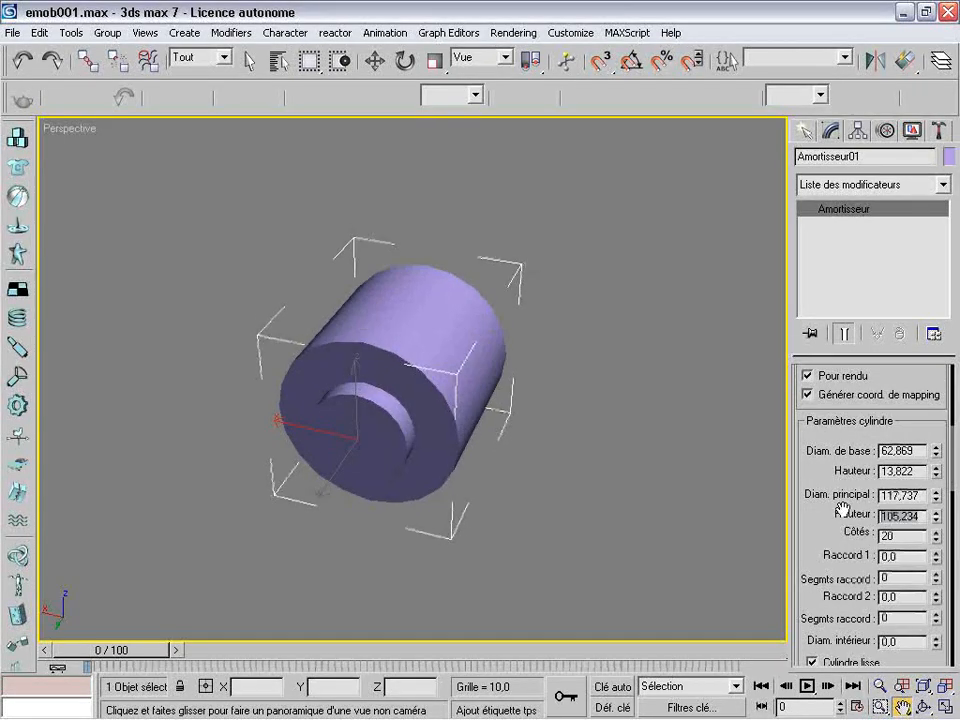
{"action": "type", "text": "500"}
{"action": "key", "text": "Return"}
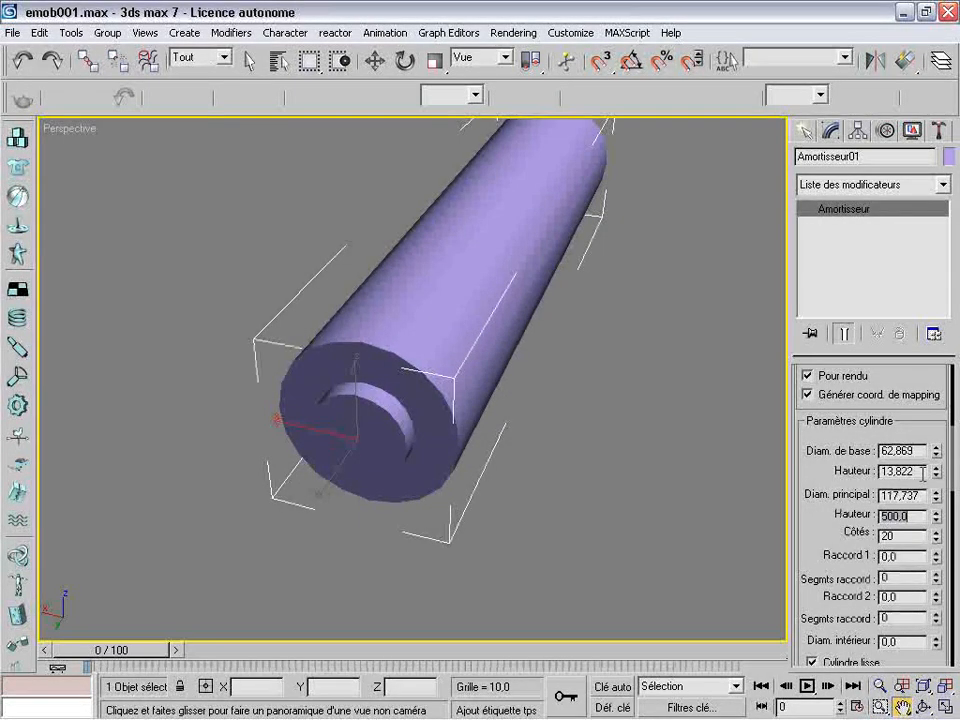
{"action": "left_click_drag", "start_coordinate": [926, 473], "coordinate": [829, 471]}
{"action": "type", "text": "20"}
{"action": "key", "text": "Return"}
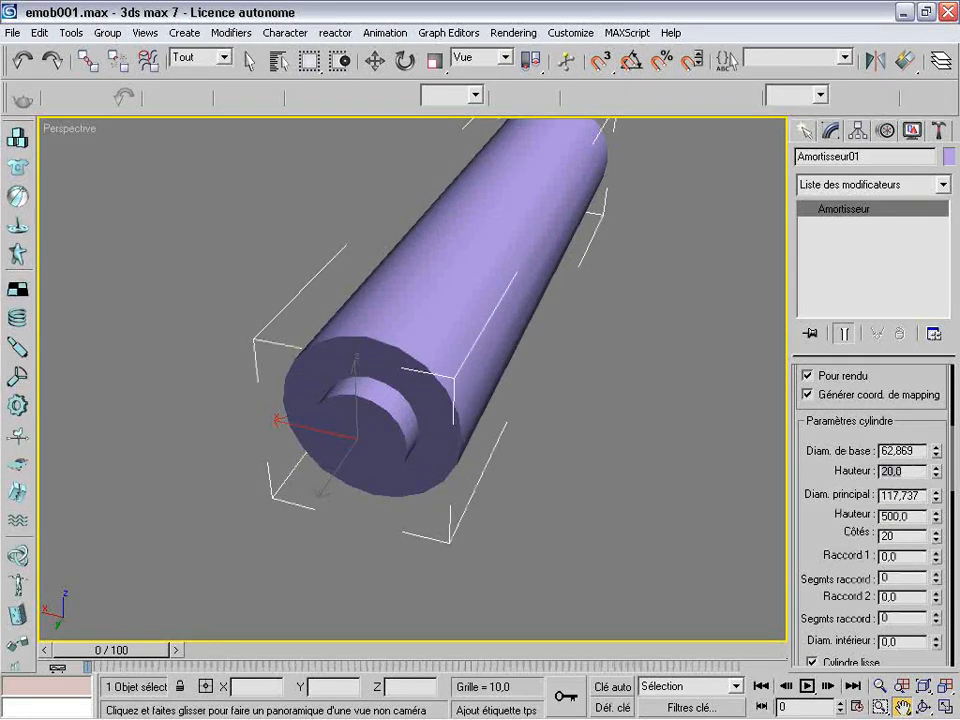
Set the damper cylinder's base height to 50, second fillet to 3.5, and fillet segments to 55 and 66
{"action": "type", "text": "50"}
{"action": "key", "text": "Return"}
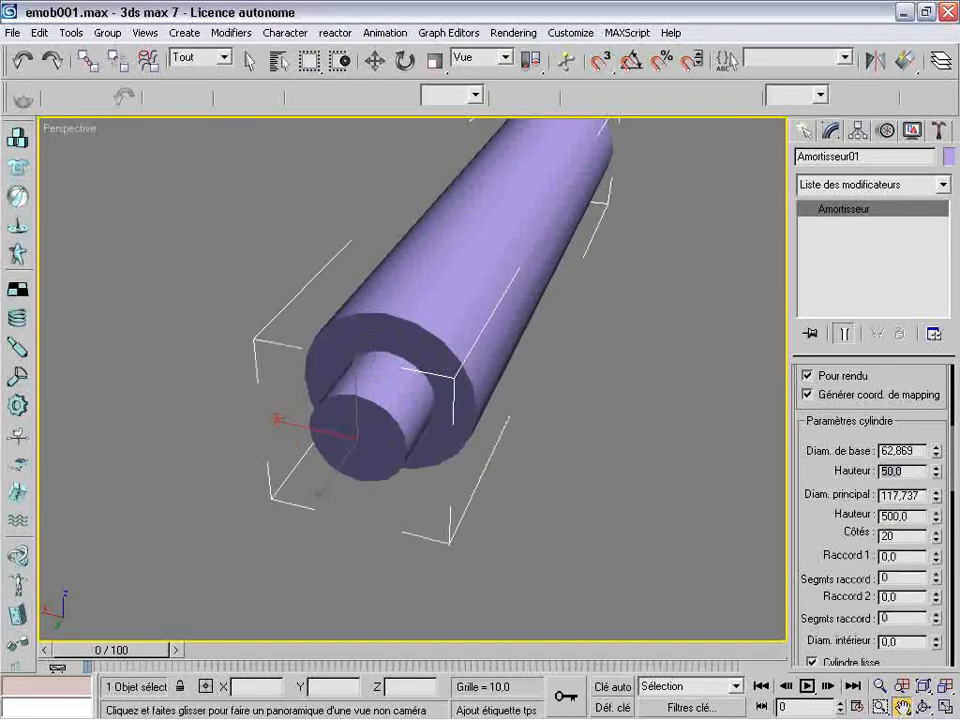
{"action": "left_click_drag", "start_coordinate": [803, 566], "coordinate": [826, 436]}
{"action": "left_click", "coordinate": [924, 706]}
{"action": "left_click_drag", "start_coordinate": [557, 377], "coordinate": [308, 343]}
{"action": "scroll", "coordinate": [308, 347], "scroll_direction": "down", "scroll_amount": 2}
{"action": "scroll", "coordinate": [309, 348], "scroll_direction": "up", "scroll_amount": 1}
{"action": "scroll", "coordinate": [308, 348], "scroll_direction": "down", "scroll_amount": 2}
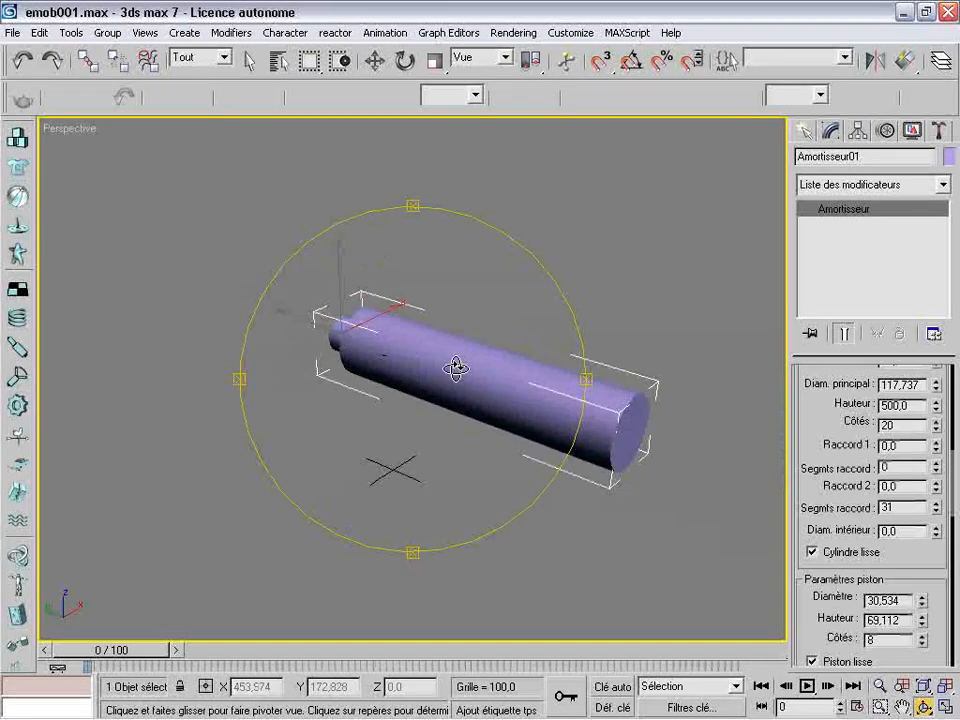
{"action": "left_click_drag", "start_coordinate": [456, 369], "coordinate": [497, 392]}
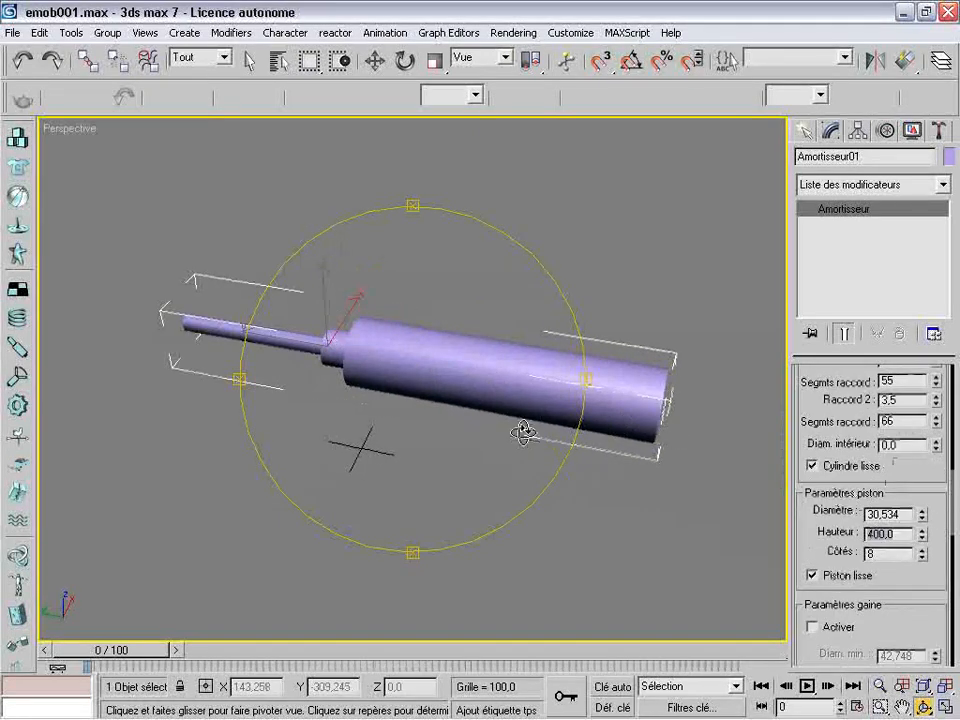
Set the damper's piston height to 200 and its cylinder's main height to 400
{"action": "left_click_drag", "start_coordinate": [921, 533], "coordinate": [905, 562]}
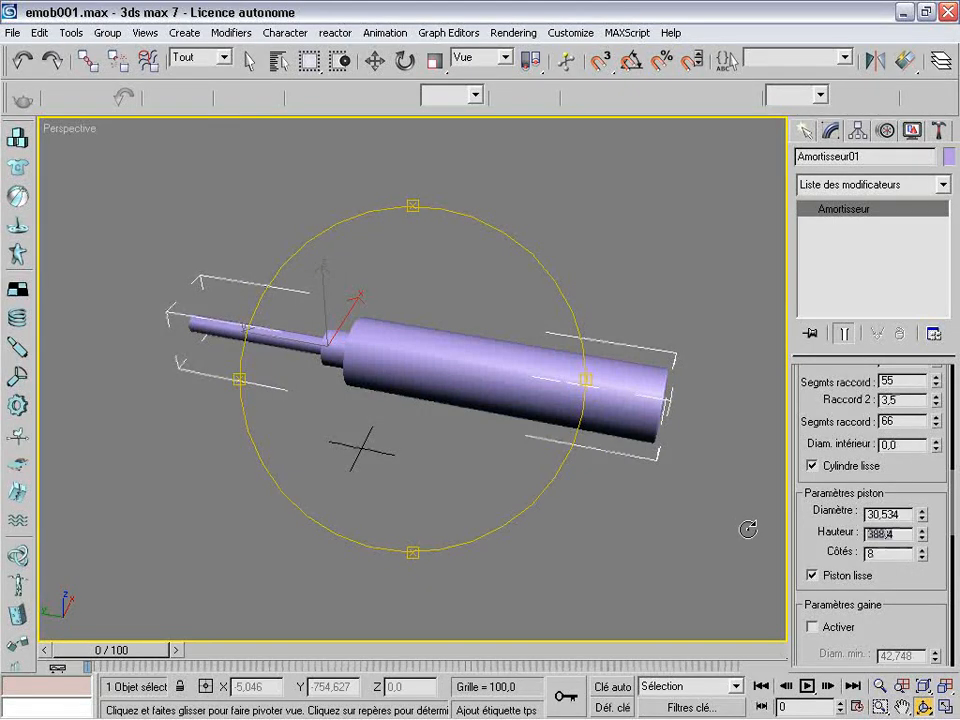
{"action": "key", "text": "Return"}
{"action": "left_click_drag", "start_coordinate": [456, 407], "coordinate": [740, 410]}
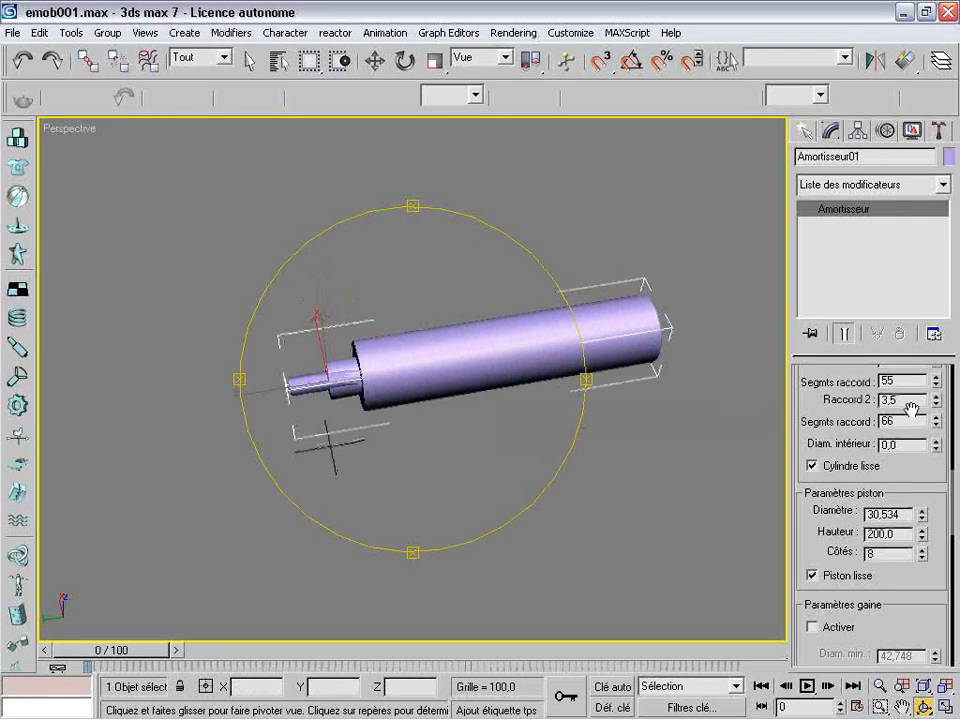
{"action": "scroll", "coordinate": [850, 400], "scroll_direction": "up", "scroll_amount": 5}
{"action": "left_click_drag", "start_coordinate": [570, 332], "coordinate": [467, 326]}
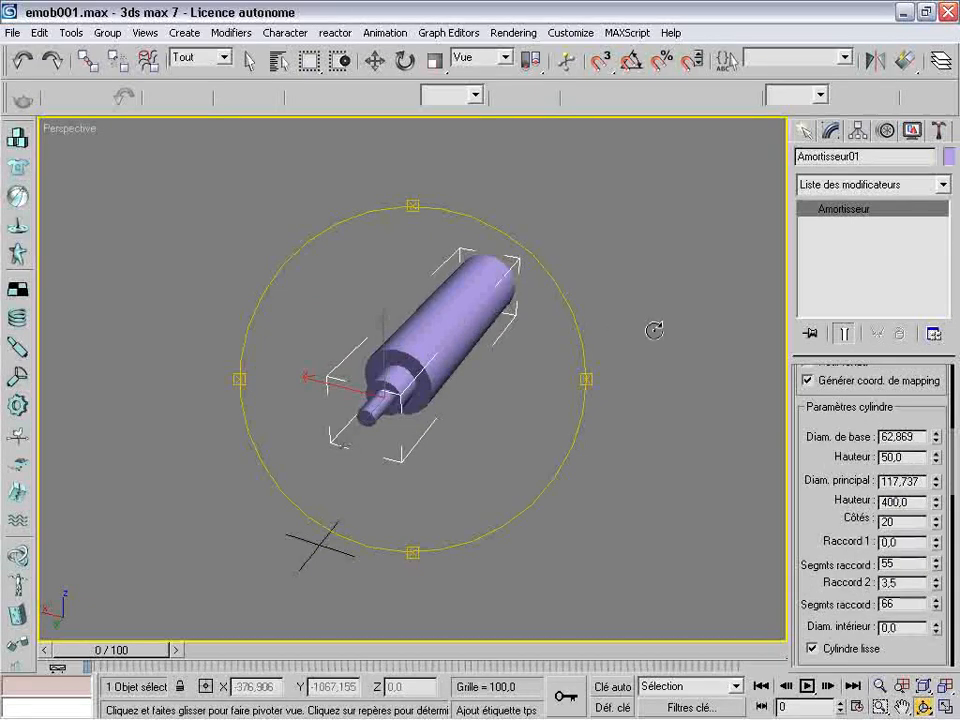
Apply a Lissage rapide modifier to the damper, and set its base object's fillet segments to 56 and 100 and piston sides to 100
{"action": "left_click", "coordinate": [942, 184]}
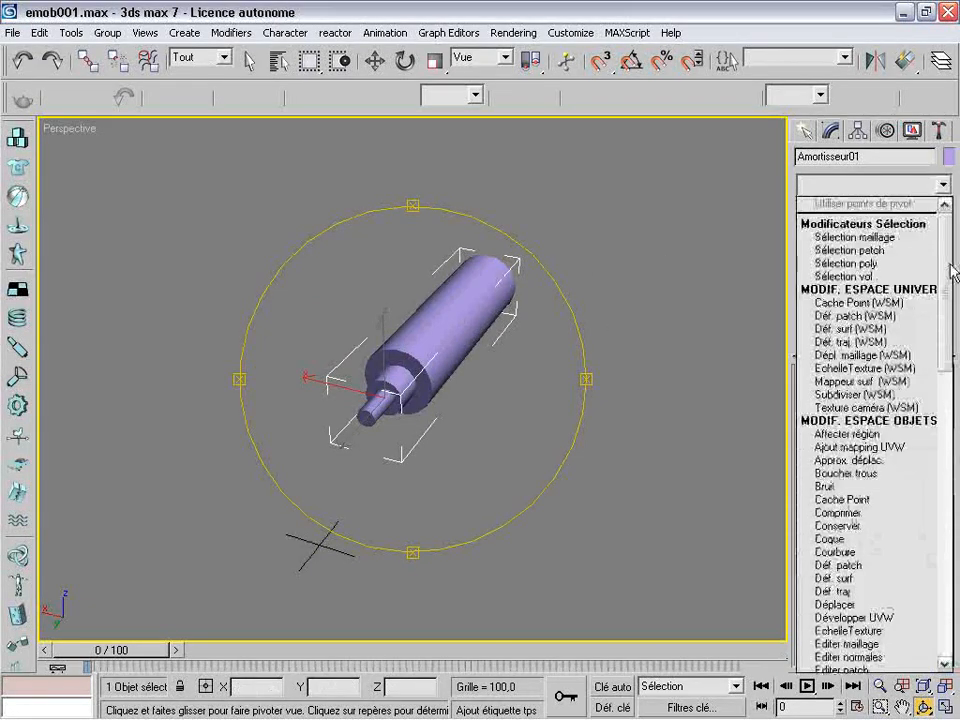
{"action": "left_click_drag", "start_coordinate": [950, 262], "coordinate": [945, 435]}
{"action": "left_click", "coordinate": [905, 444]}
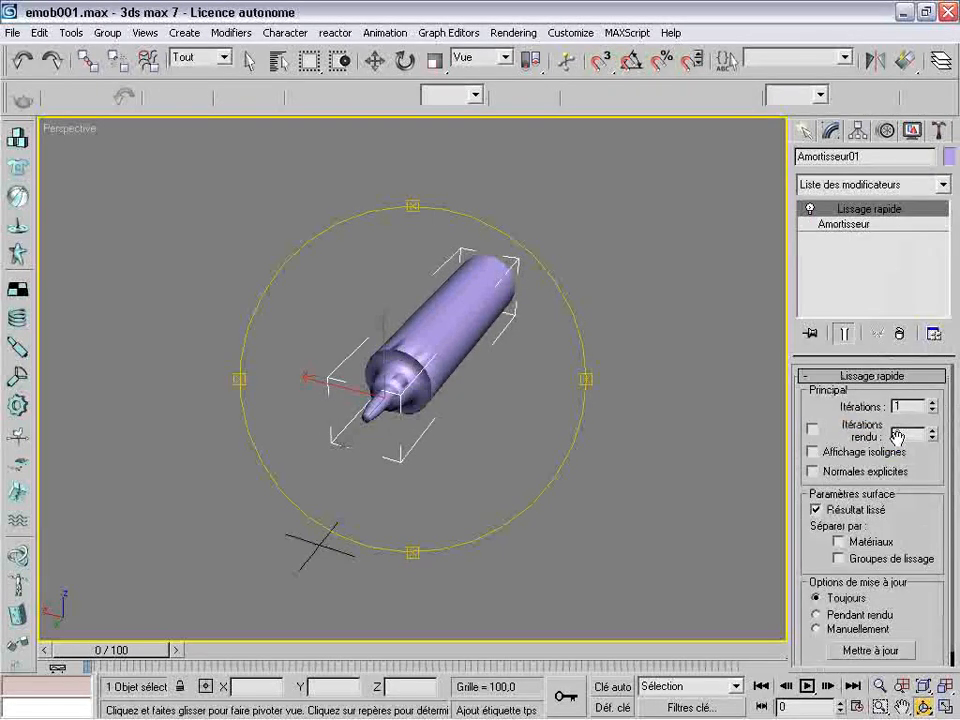
{"action": "left_click", "coordinate": [843, 224]}
{"action": "left_click_drag", "start_coordinate": [467, 369], "coordinate": [233, 242]}
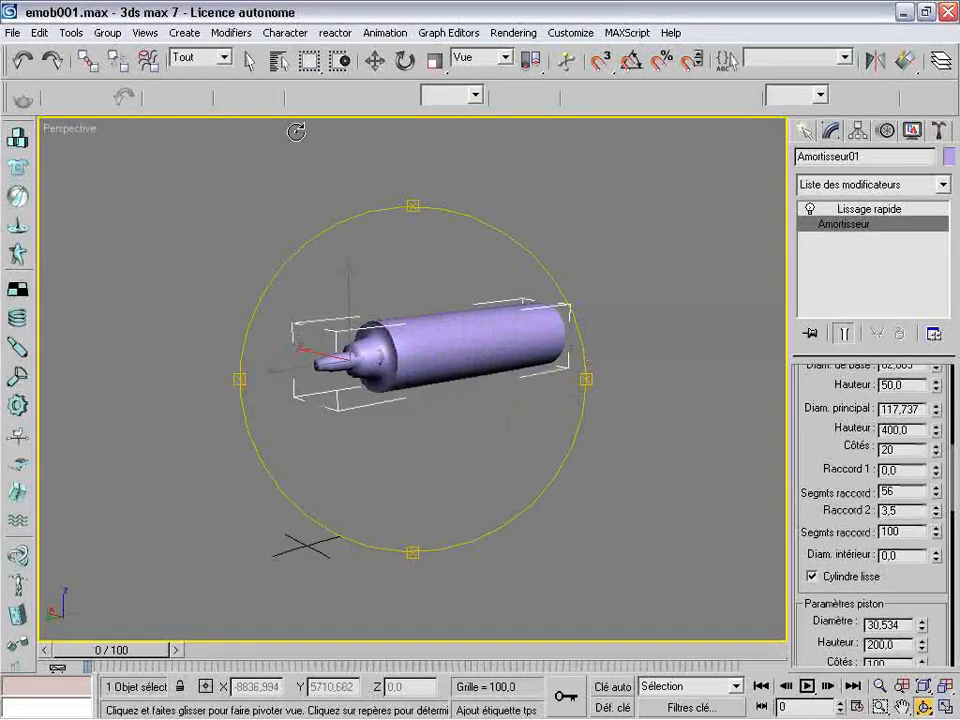
Hide the smoothed damper
{"action": "left_click", "coordinate": [375, 61]}
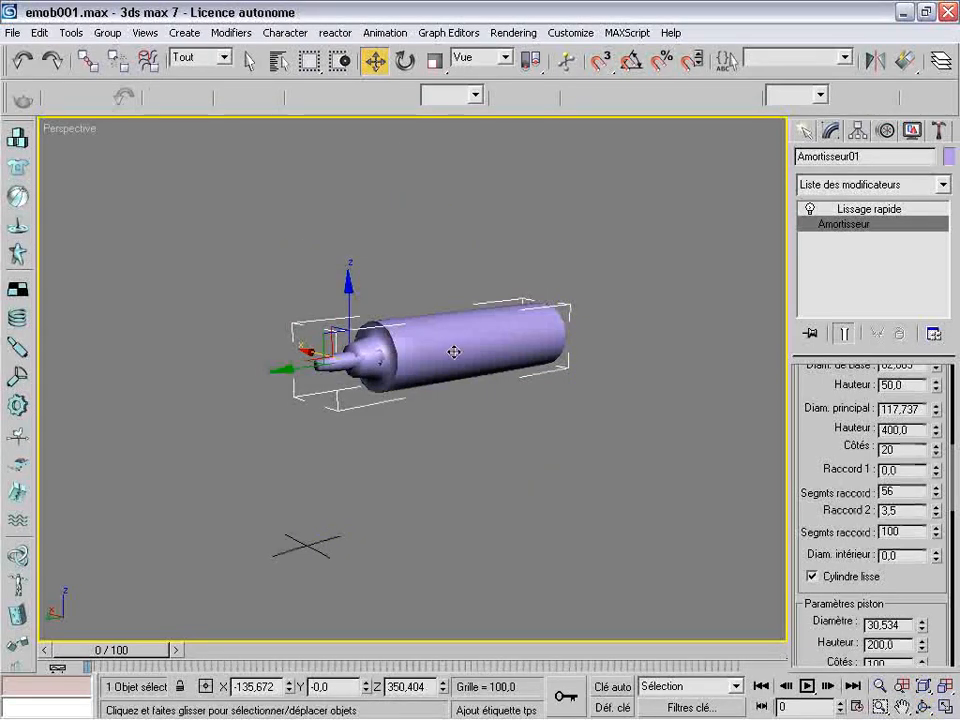
{"action": "left_click", "coordinate": [452, 357]}
{"action": "right_click", "coordinate": [452, 357]}
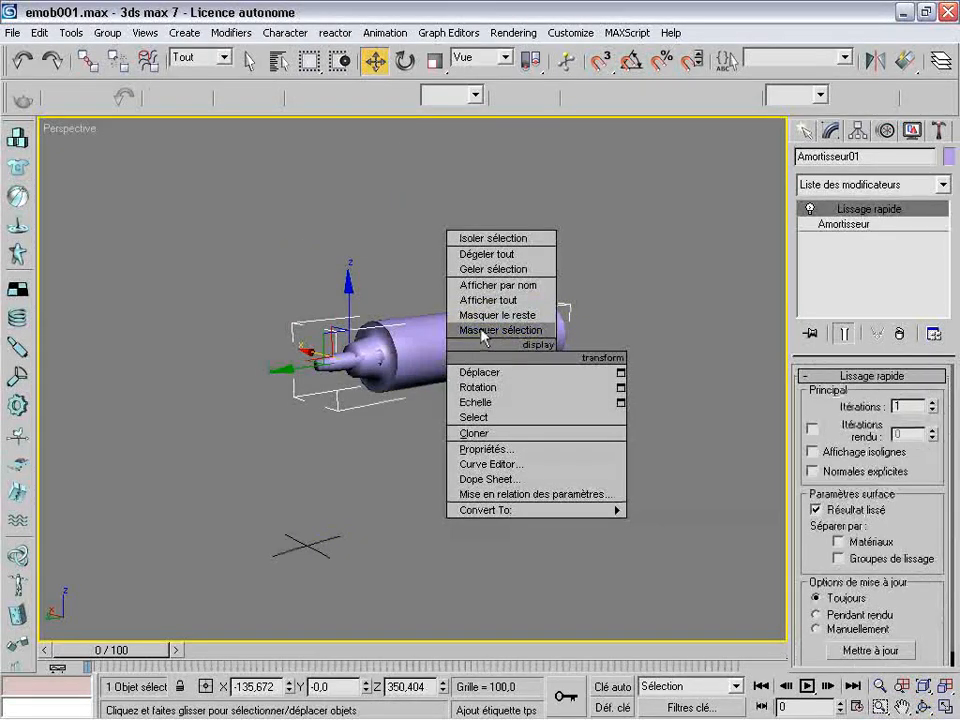
{"action": "left_click", "coordinate": [483, 333]}
Restore the four-view layout and draw a line spline in the Front view, with a corner start point and a lower Bézier point
{"action": "key", "text": "alt+w"}
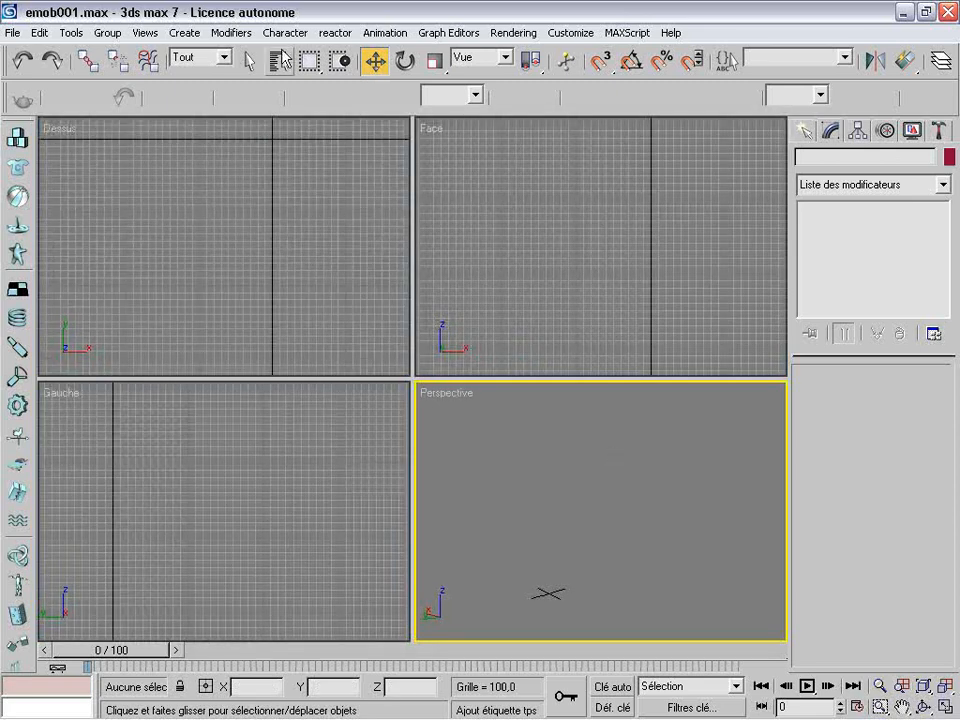
{"action": "left_click", "coordinate": [805, 133]}
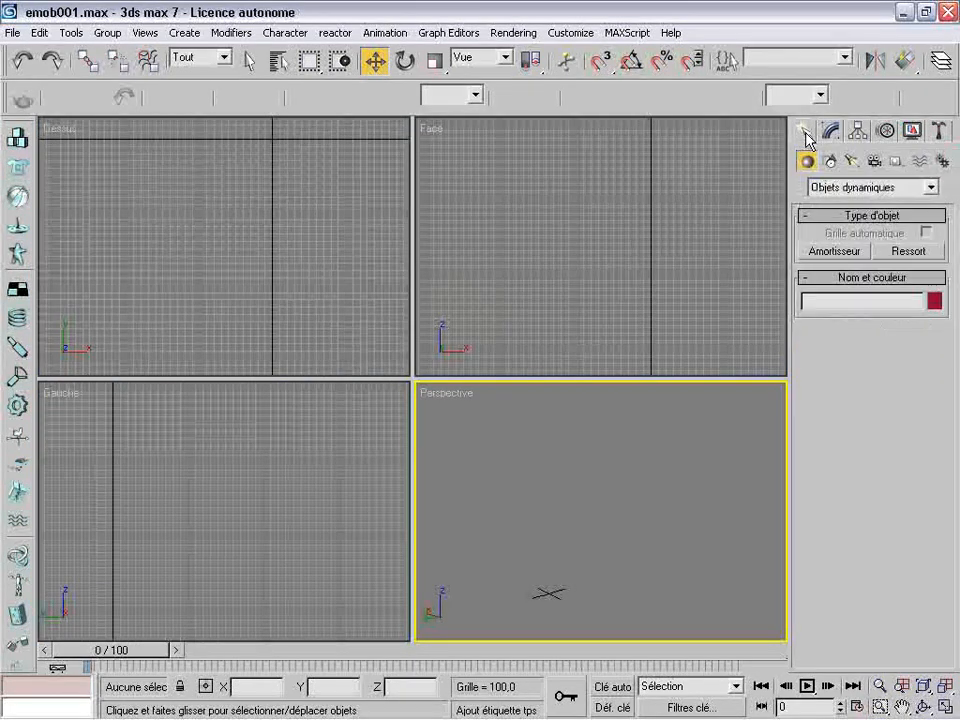
{"action": "left_click", "coordinate": [830, 162]}
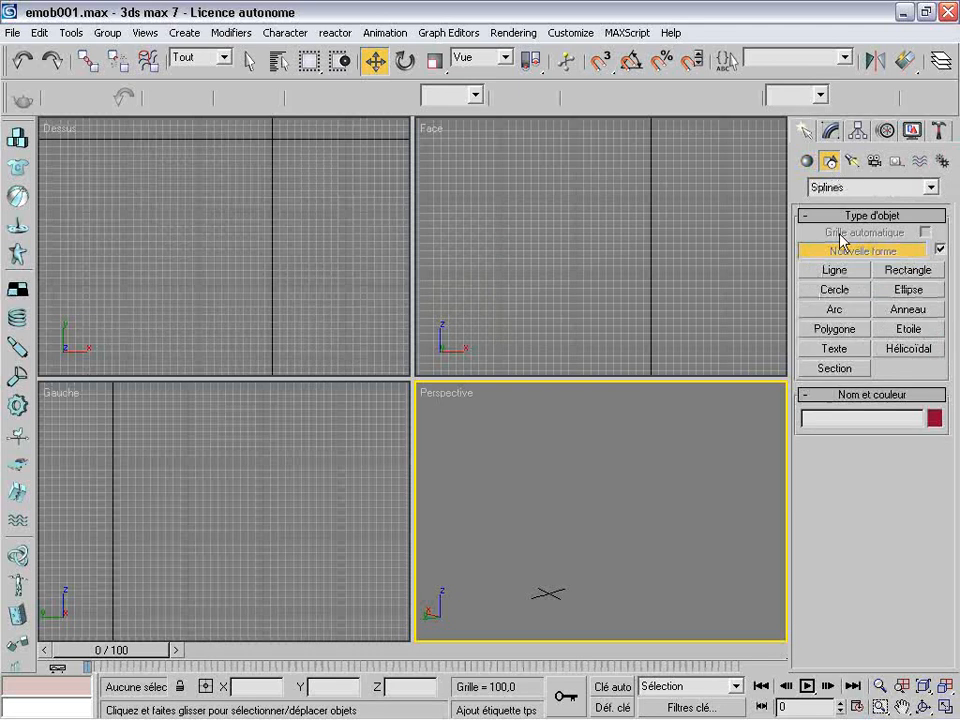
{"action": "left_click", "coordinate": [835, 271]}
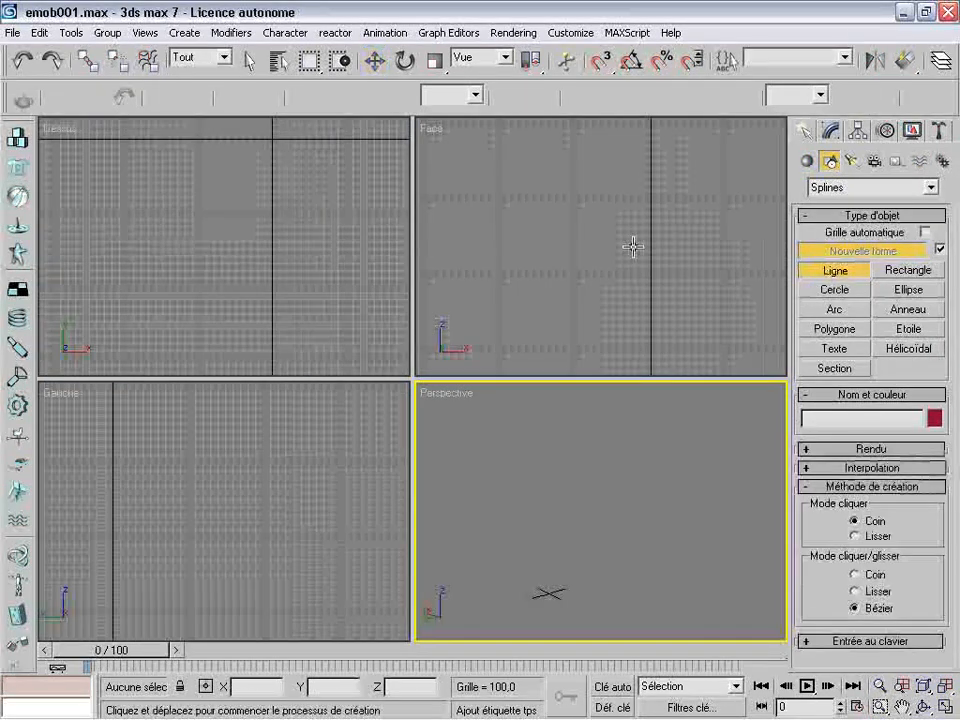
{"action": "left_click", "coordinate": [536, 212]}
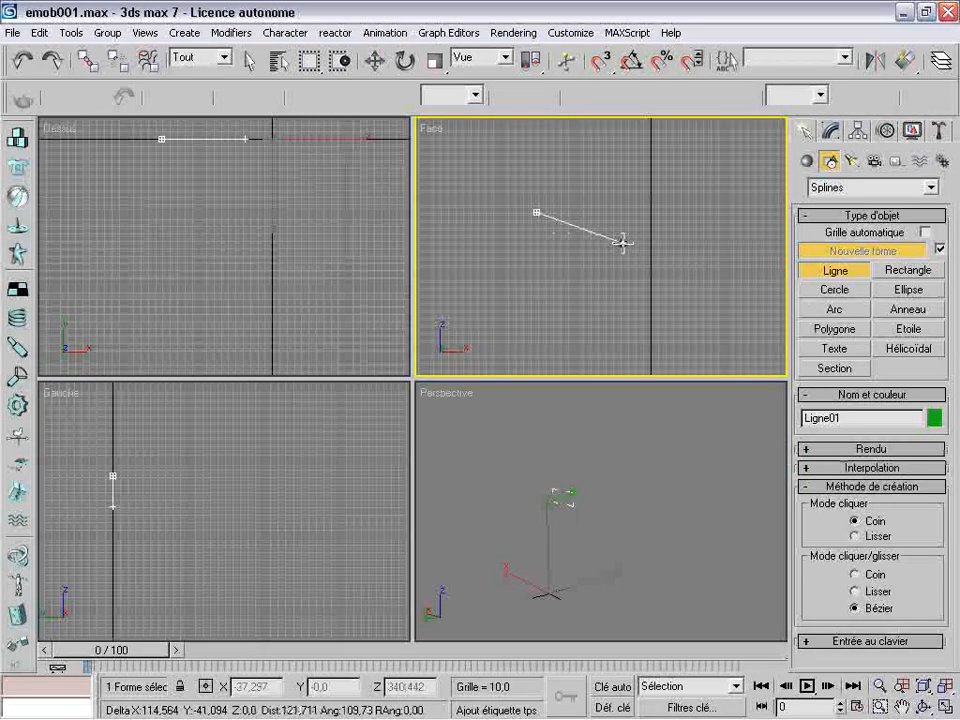
{"action": "left_click_drag", "start_coordinate": [635, 244], "coordinate": [690, 274]}
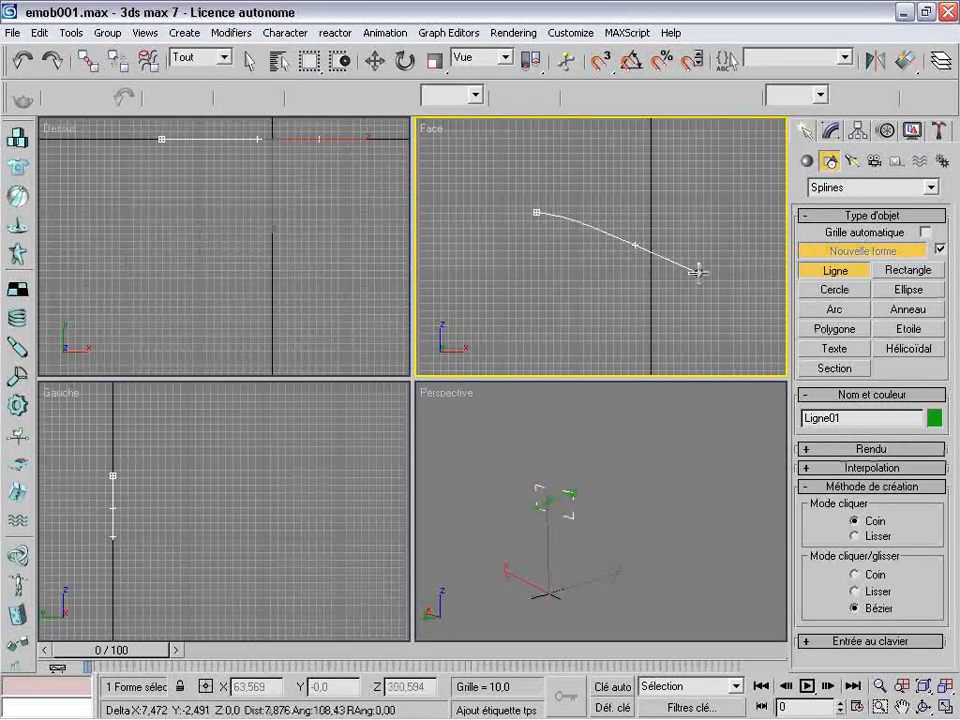
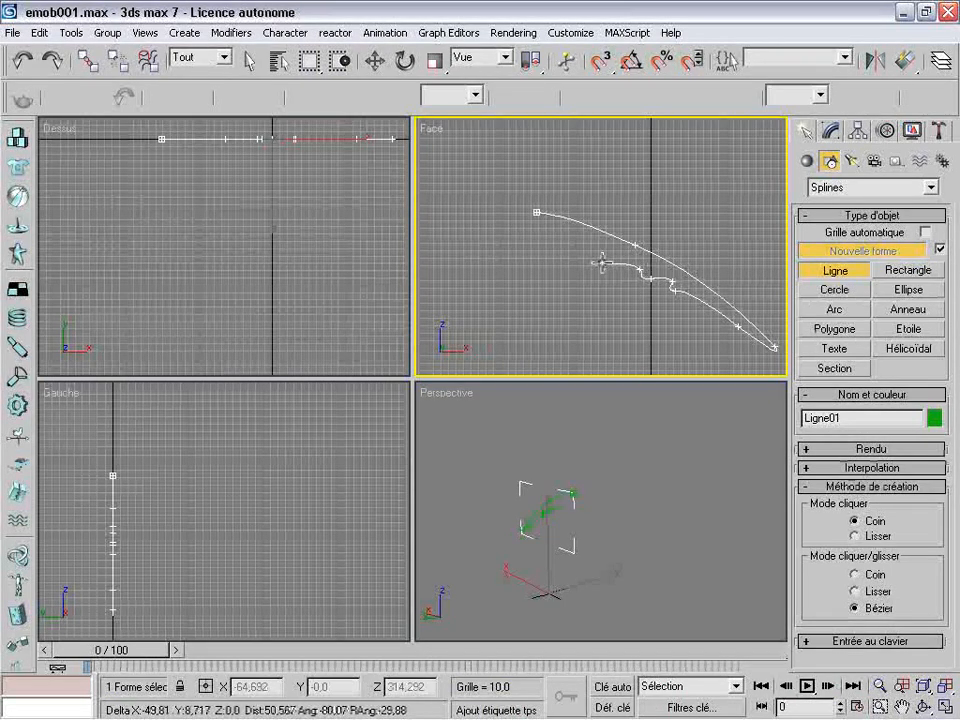
Finish the lower edge of the blade-shaped outline in the Front view, close the spline, and move it up and toward negative X
{"action": "left_click", "coordinate": [601, 263]}
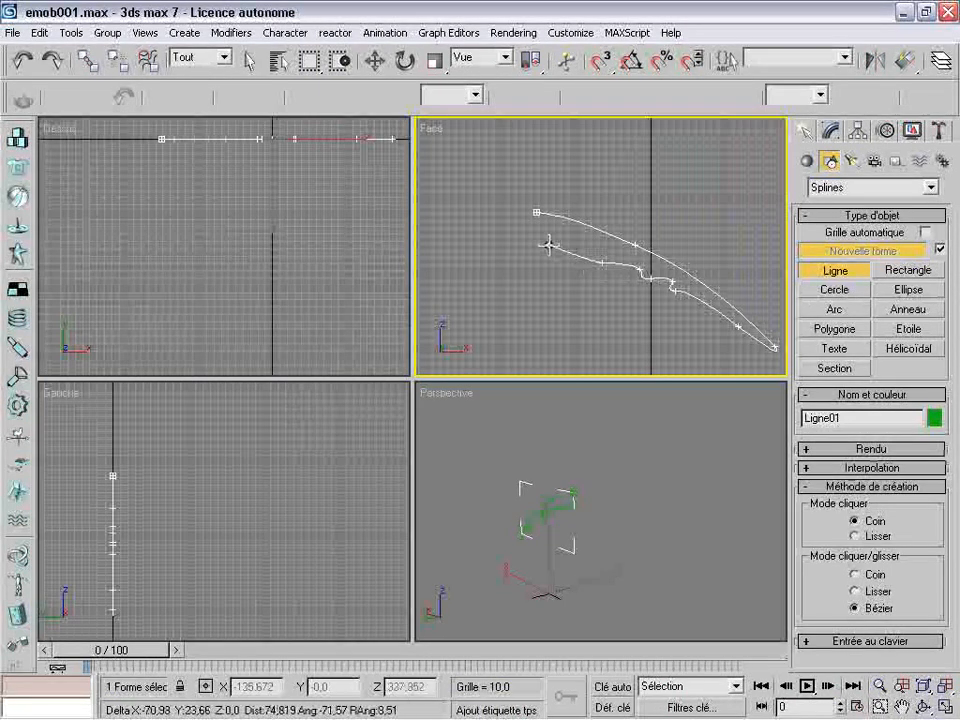
{"action": "left_click", "coordinate": [537, 213]}
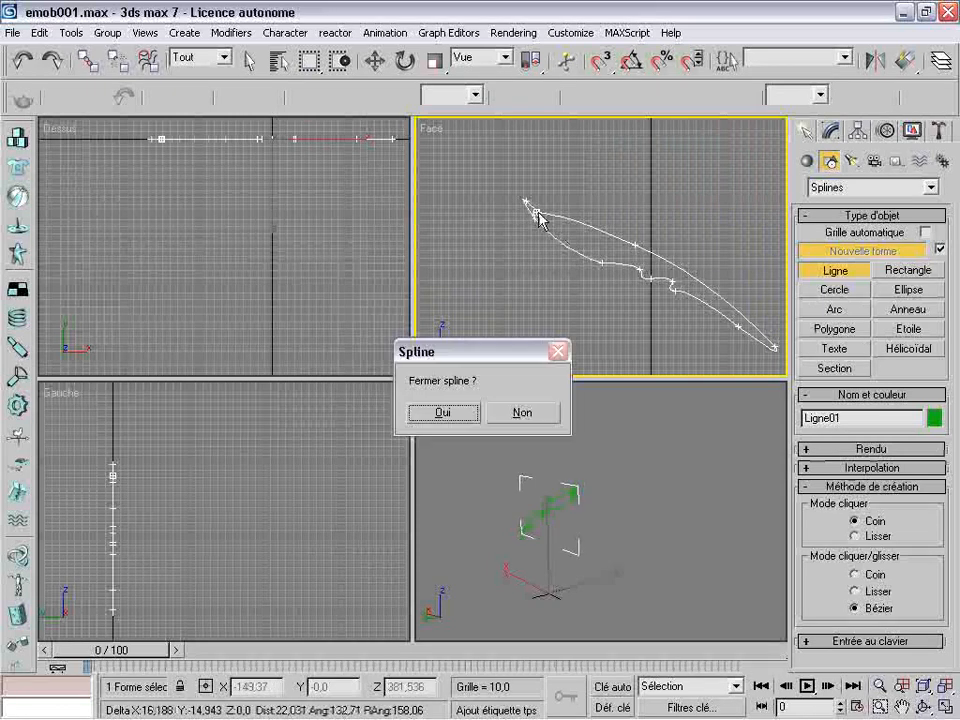
{"action": "left_click", "coordinate": [450, 413]}
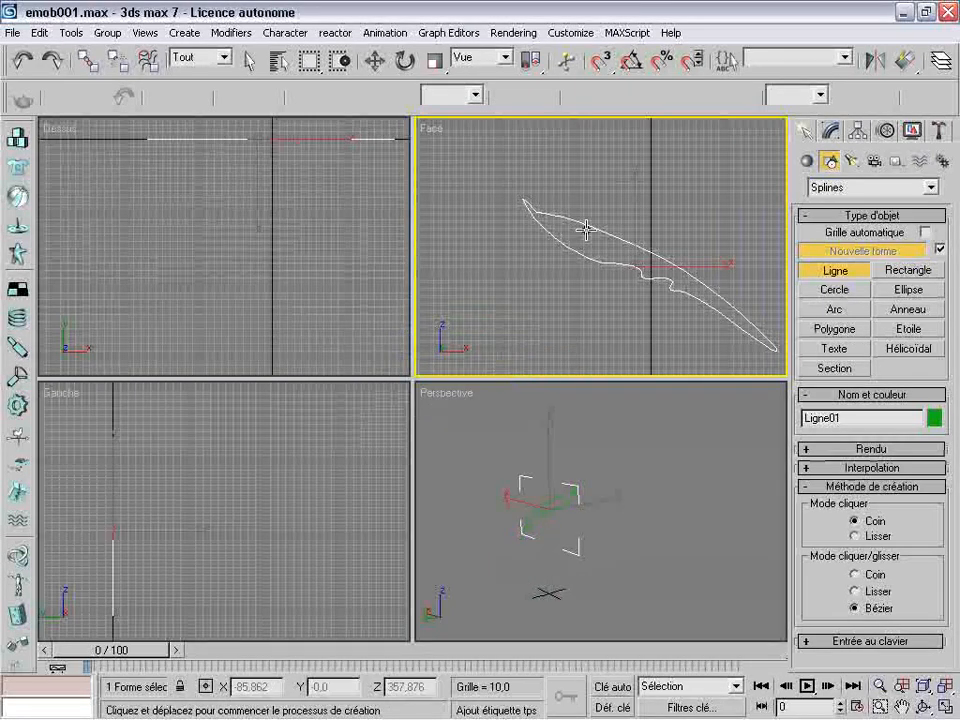
{"action": "left_click", "coordinate": [375, 61]}
{"action": "left_click_drag", "start_coordinate": [654, 236], "coordinate": [587, 203]}
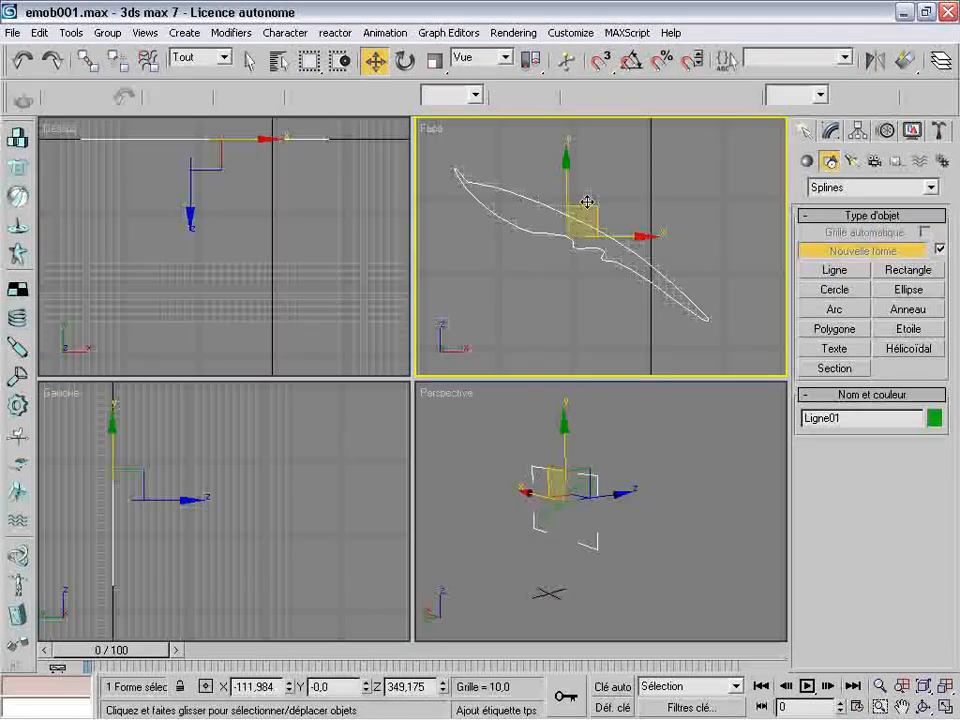
Apply an Extruder modifier to the closed blade outline with a quantity of 20
{"action": "left_click", "coordinate": [831, 132]}
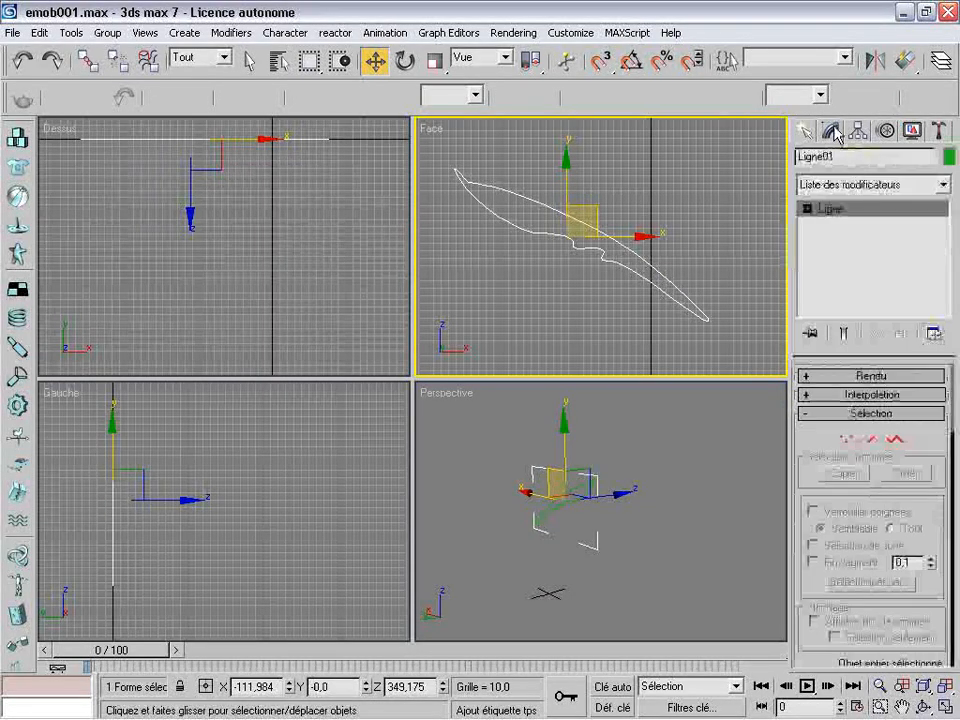
{"action": "left_click", "coordinate": [942, 188]}
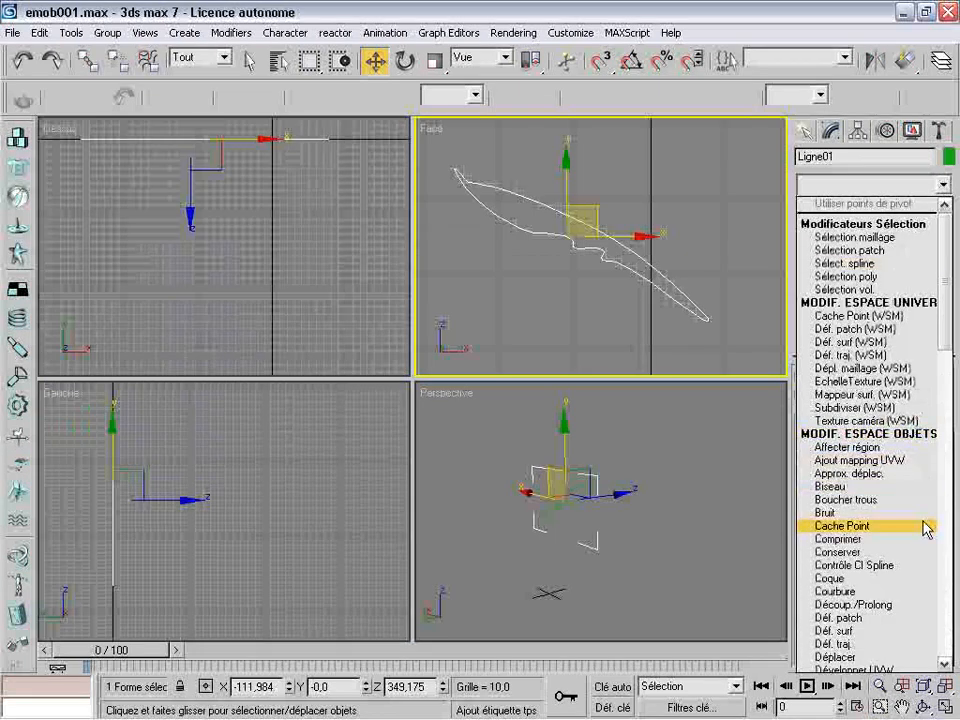
{"action": "scroll", "coordinate": [949, 360], "scroll_direction": "down", "scroll_amount": 9}
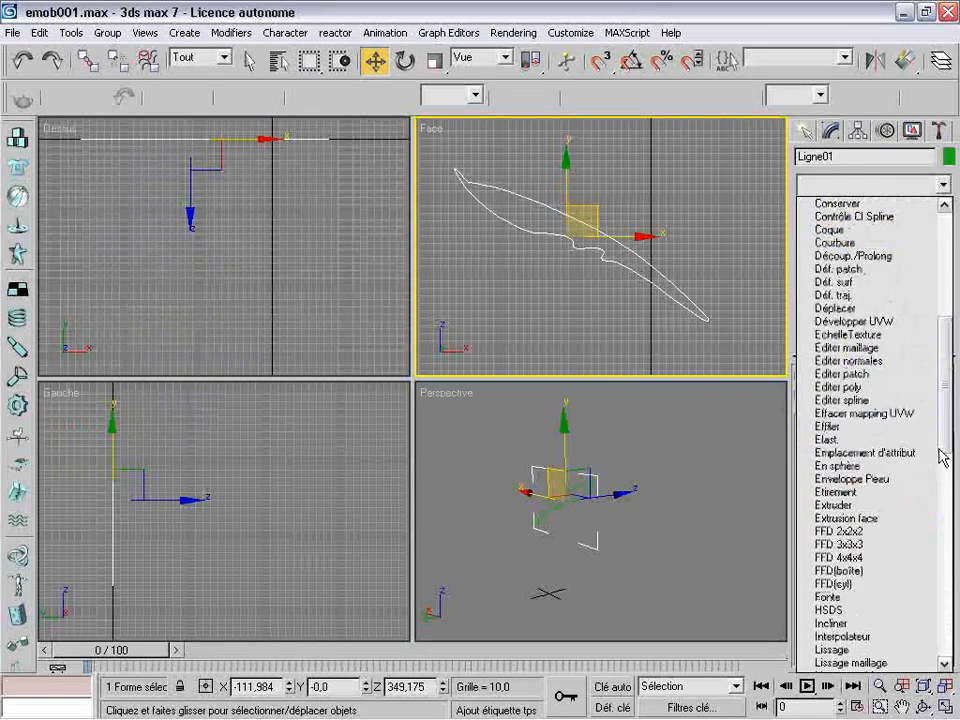
{"action": "left_click", "coordinate": [868, 505]}
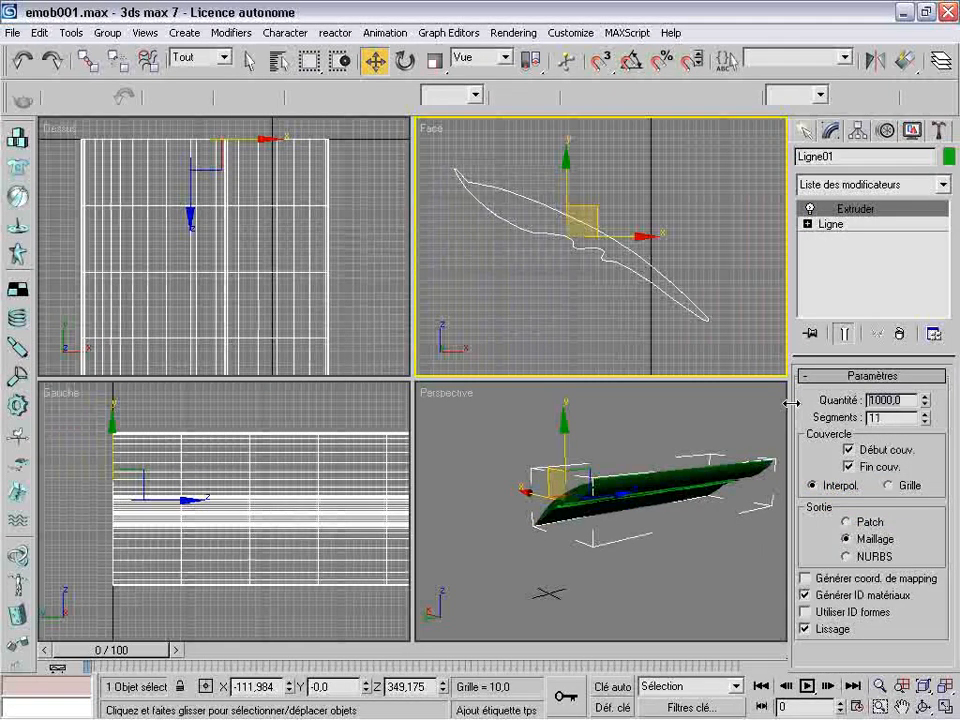
{"action": "type", "text": "20"}
{"action": "key", "text": "Return"}
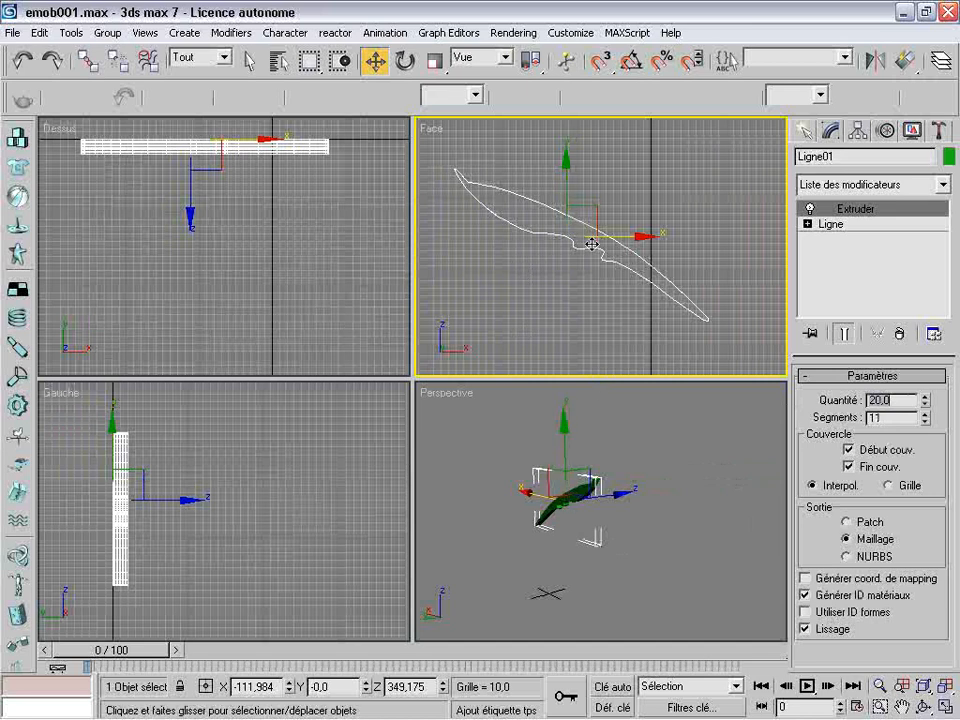
Set the blade's extrusion to 30 segments and generate mapping coordinates, working in the maximized Perspective view
{"action": "right_click", "coordinate": [458, 400]}
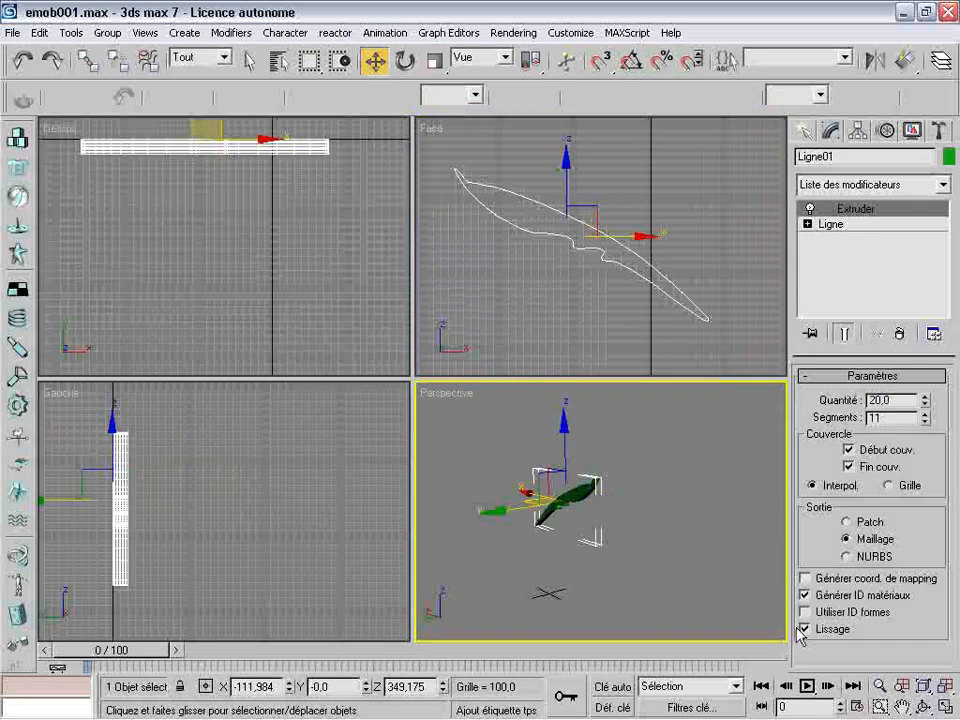
{"action": "left_click", "coordinate": [944, 707]}
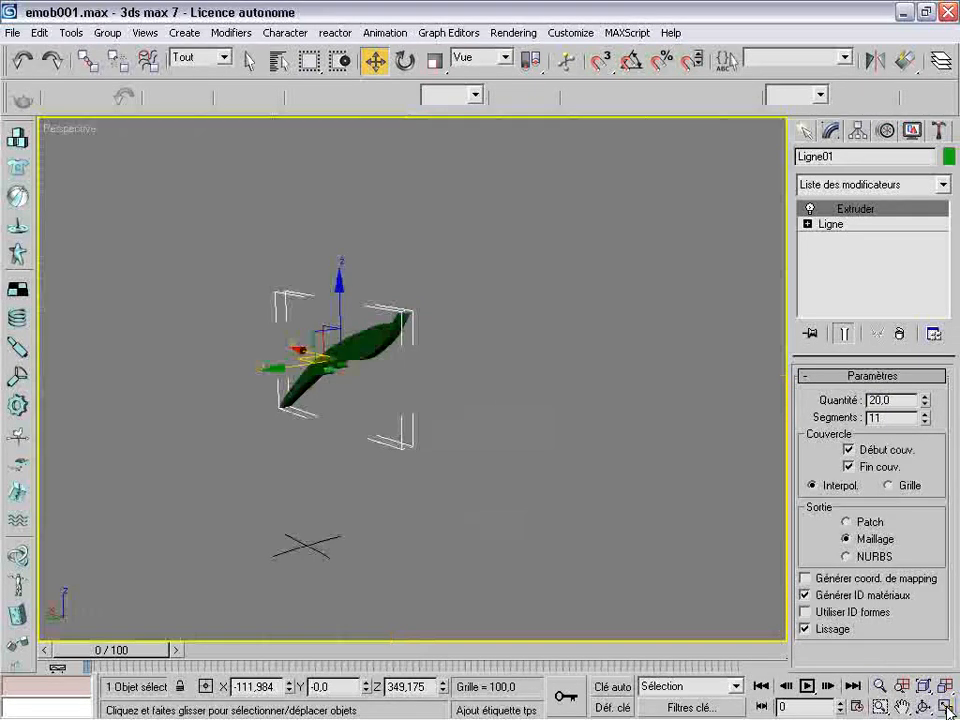
{"action": "left_click", "coordinate": [392, 422]}
{"action": "scroll", "coordinate": [392, 422], "scroll_direction": "up", "scroll_amount": 5}
{"action": "scroll", "coordinate": [392, 422], "scroll_direction": "down", "scroll_amount": 3}
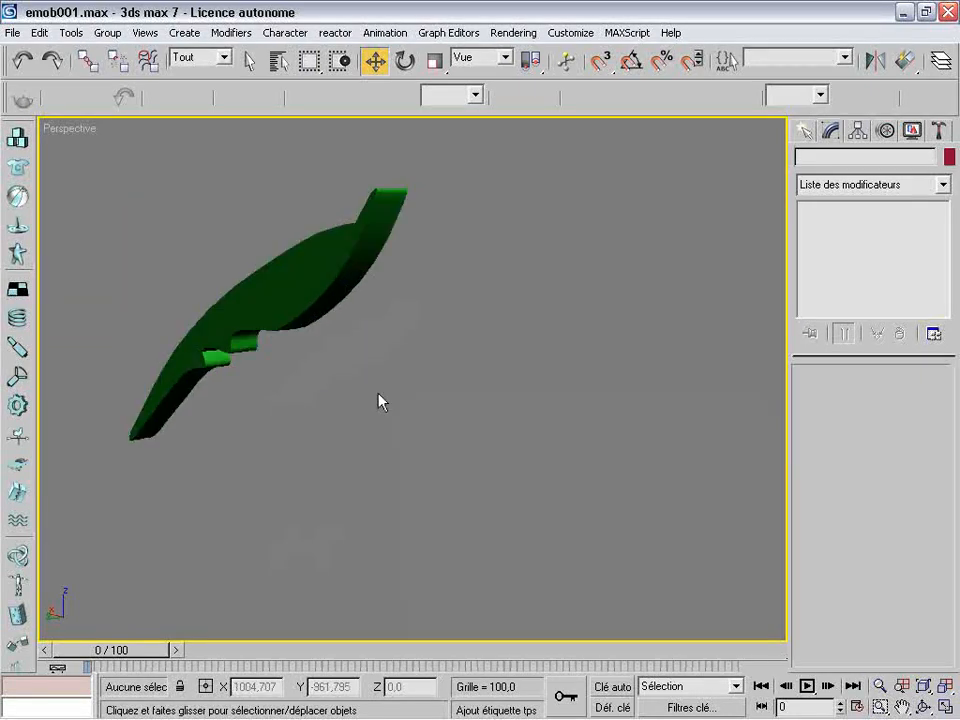
{"action": "left_click", "coordinate": [298, 308]}
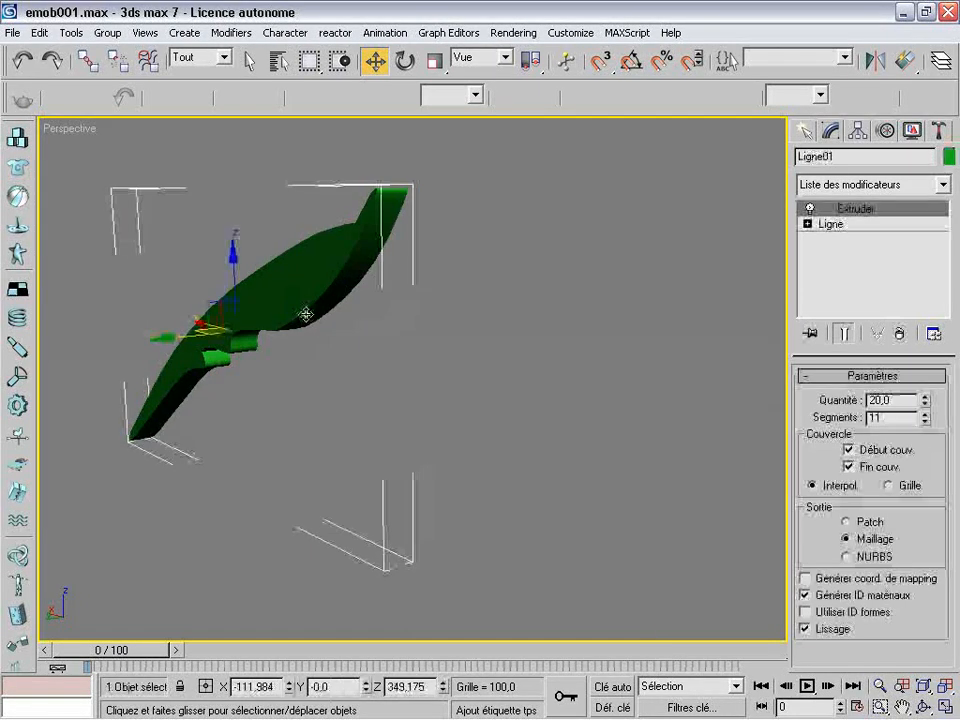
{"action": "left_click", "coordinate": [922, 707]}
{"action": "left_click_drag", "start_coordinate": [418, 407], "coordinate": [549, 411]}
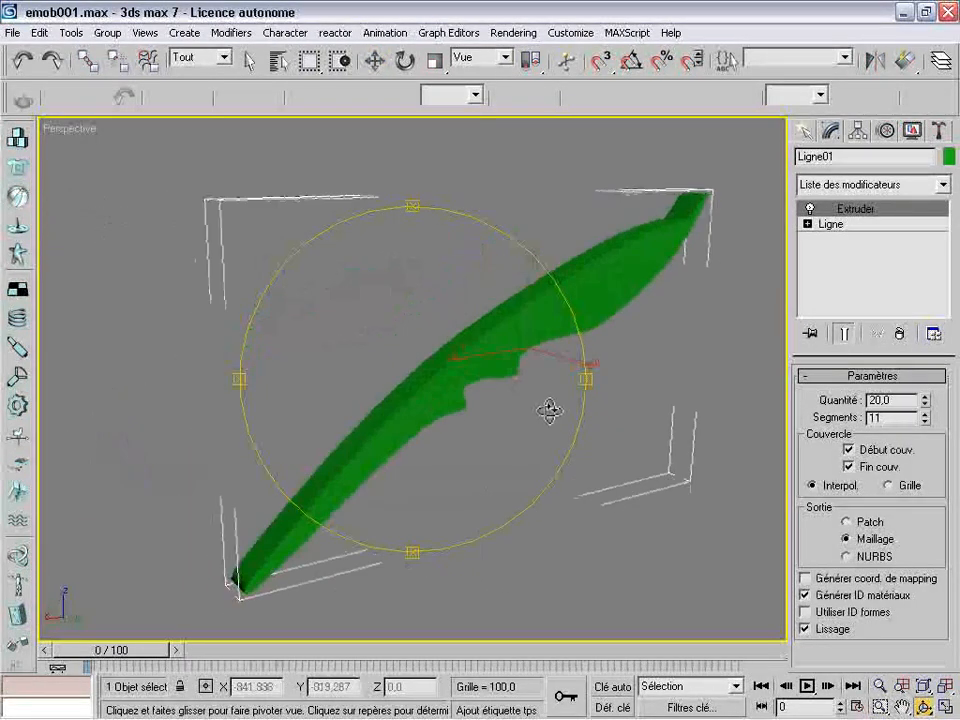
{"action": "left_click", "coordinate": [374, 61]}
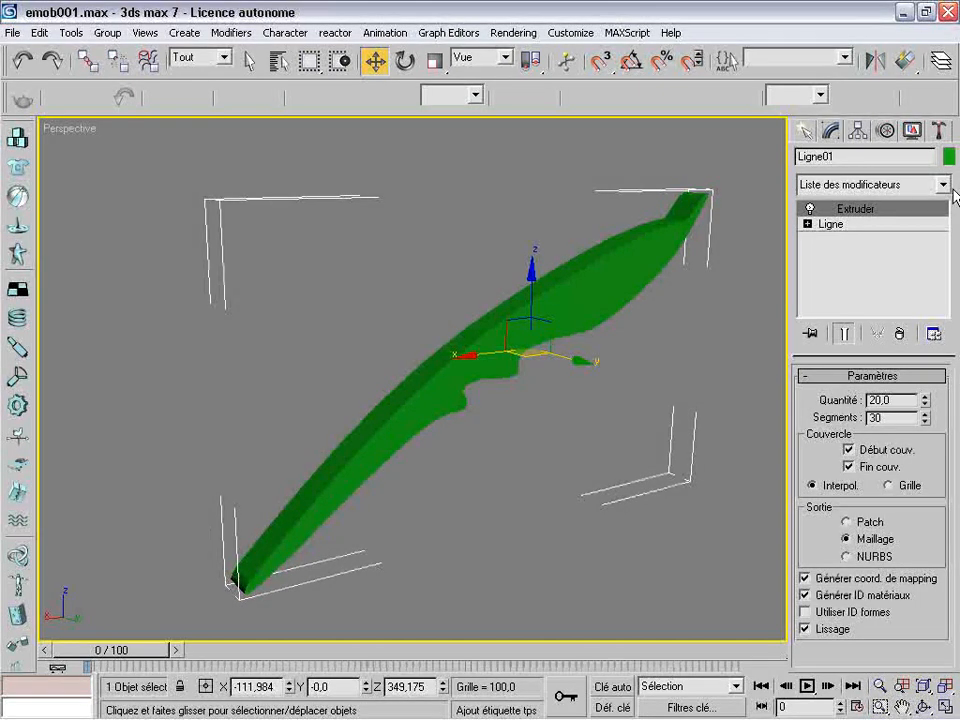
Apply a Lissage rapide modifier to the blade and set its extrusion quantity to 10
{"action": "left_click", "coordinate": [942, 184]}
{"action": "left_click_drag", "start_coordinate": [948, 235], "coordinate": [950, 370]}
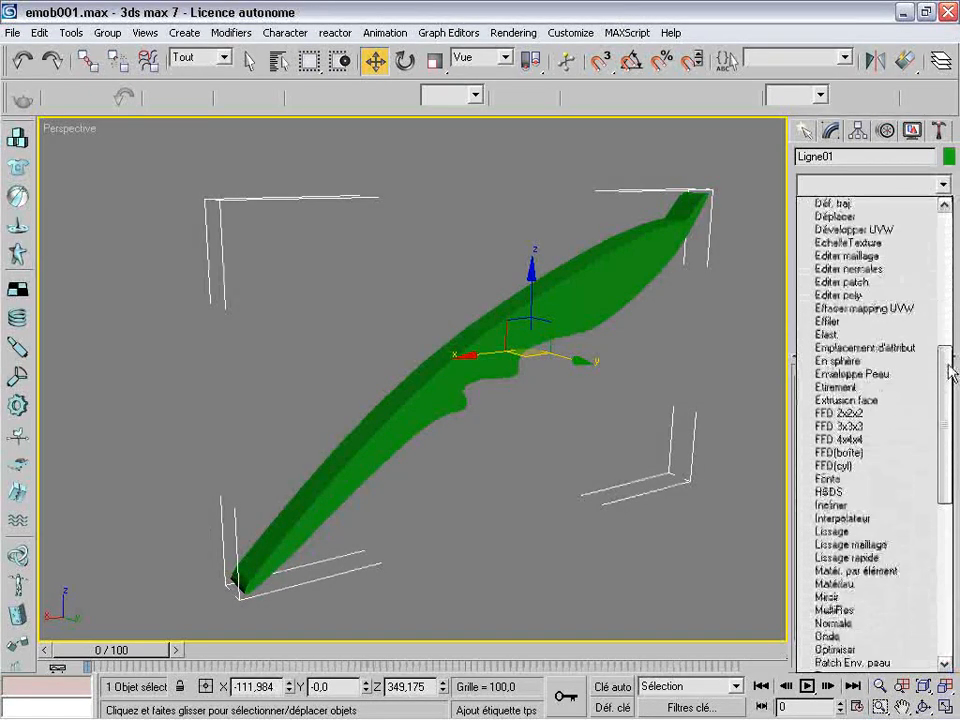
{"action": "left_click", "coordinate": [860, 558]}
{"action": "left_click", "coordinate": [853, 225]}
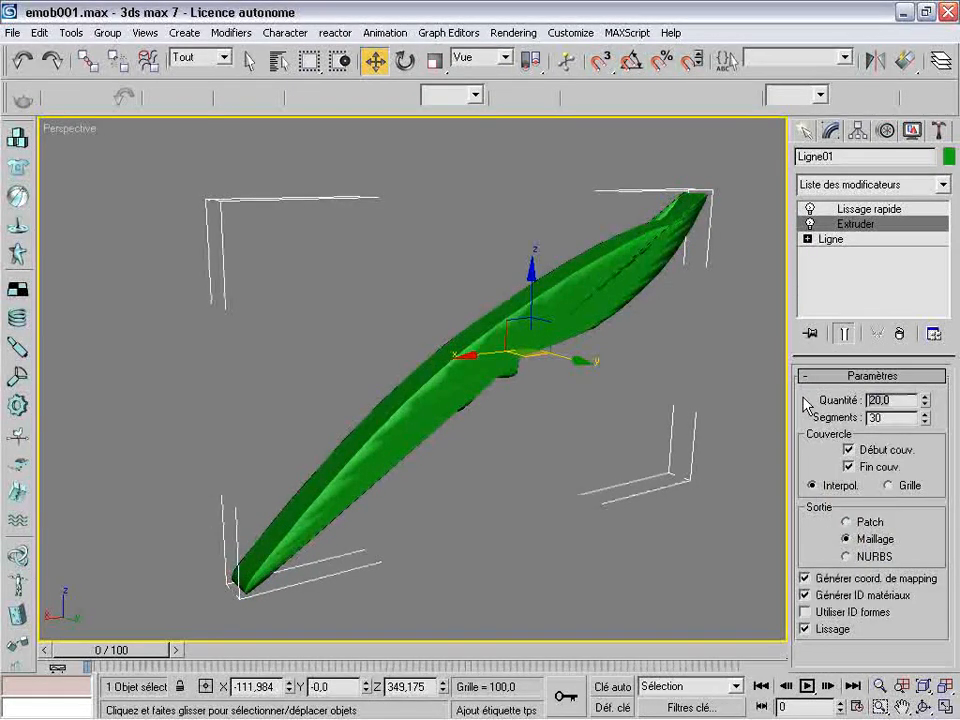
{"action": "key", "text": "Return"}
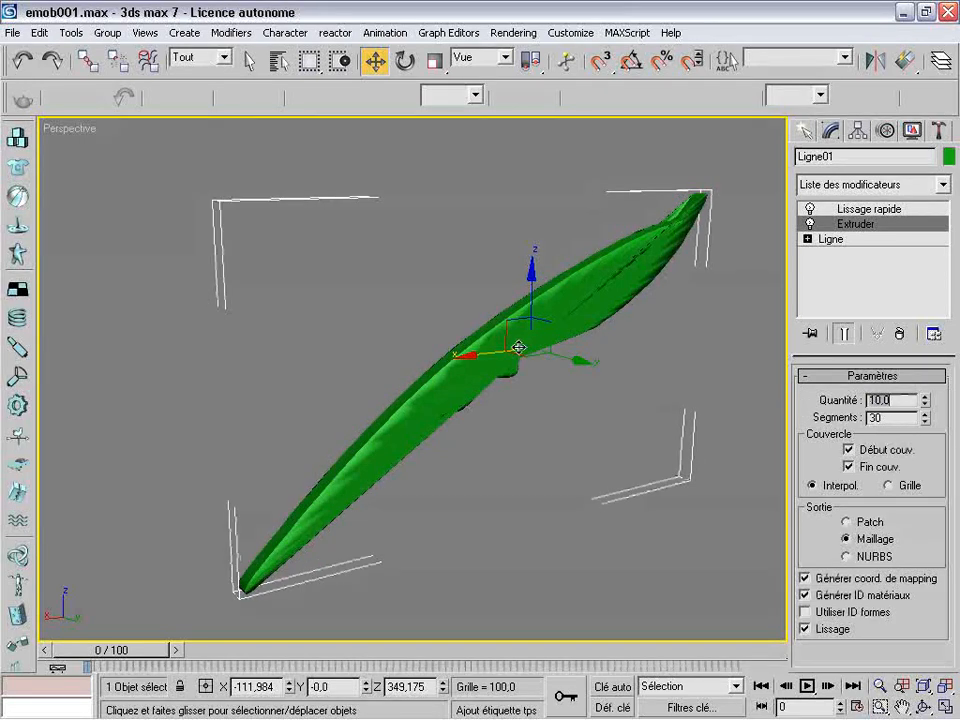
{"action": "left_click", "coordinate": [922, 707]}
{"action": "left_click_drag", "start_coordinate": [579, 429], "coordinate": [516, 399]}
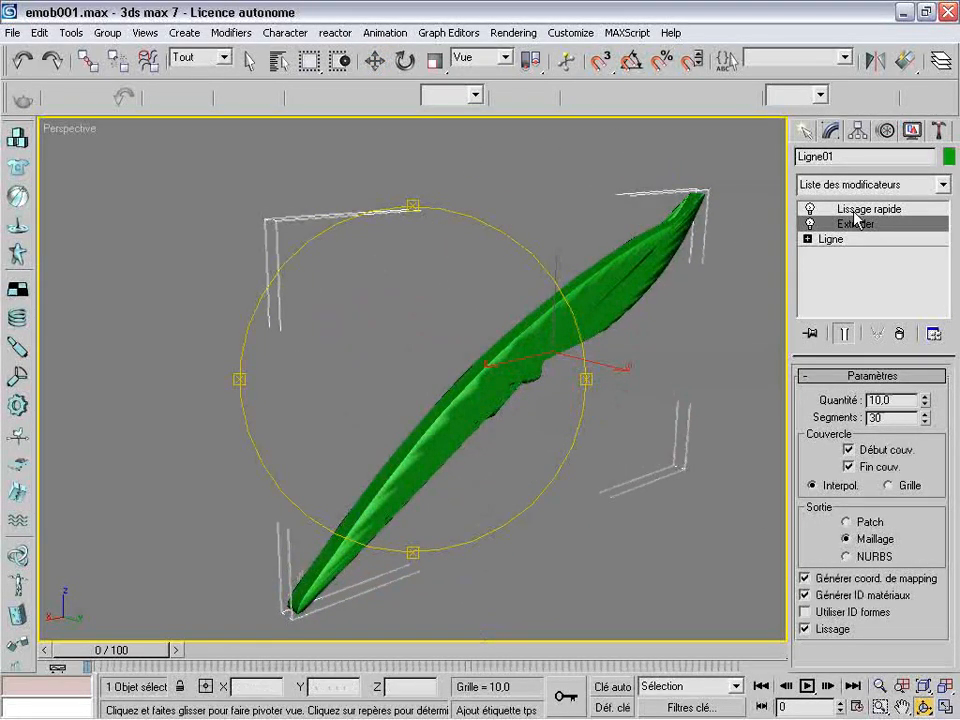
Add a Comprimer modifier above the smoothing, with an axial bulge quantity of 1.21 and a curve of 3.03
{"action": "left_click", "coordinate": [904, 210]}
{"action": "left_click", "coordinate": [942, 184]}
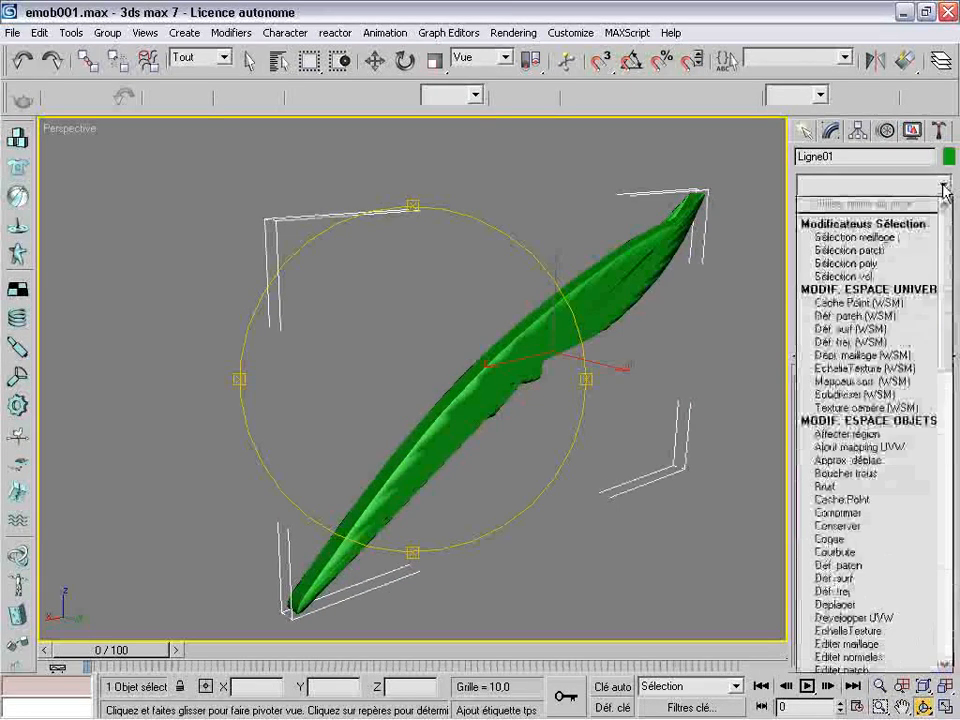
{"action": "scroll", "coordinate": [853, 332], "scroll_direction": "down", "scroll_amount": 6}
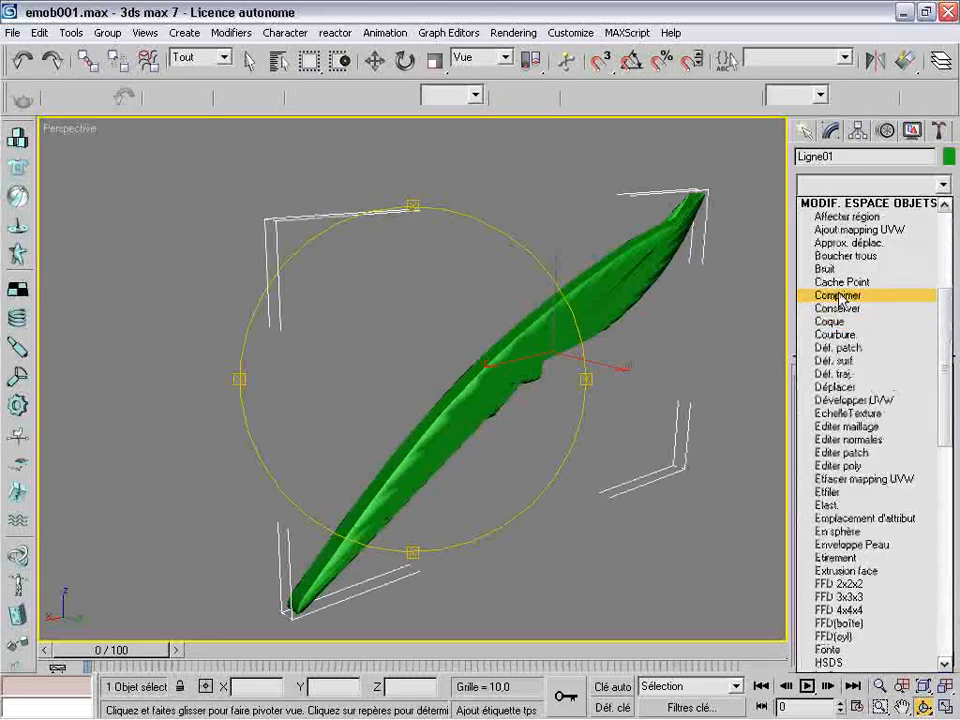
{"action": "left_click", "coordinate": [842, 296]}
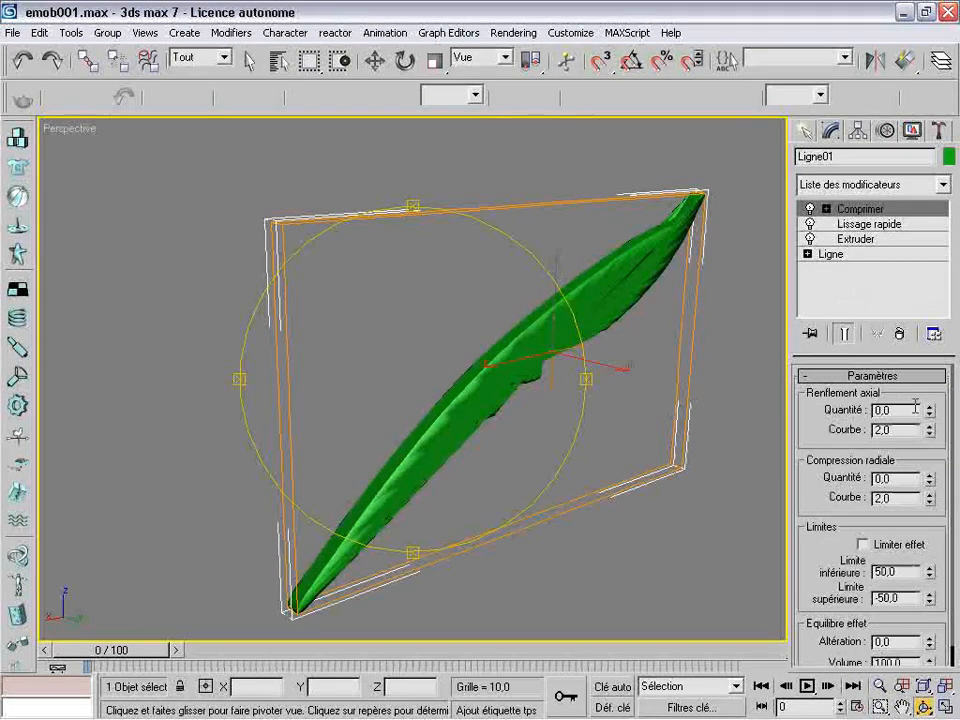
{"action": "left_click_drag", "start_coordinate": [930, 412], "coordinate": [917, 310]}
{"action": "left_click_drag", "start_coordinate": [931, 430], "coordinate": [928, 329]}
Set the Comprimer modifier's axial bulge curve to 10 and its quantity to 1
{"action": "left_click_drag", "start_coordinate": [443, 397], "coordinate": [510, 433]}
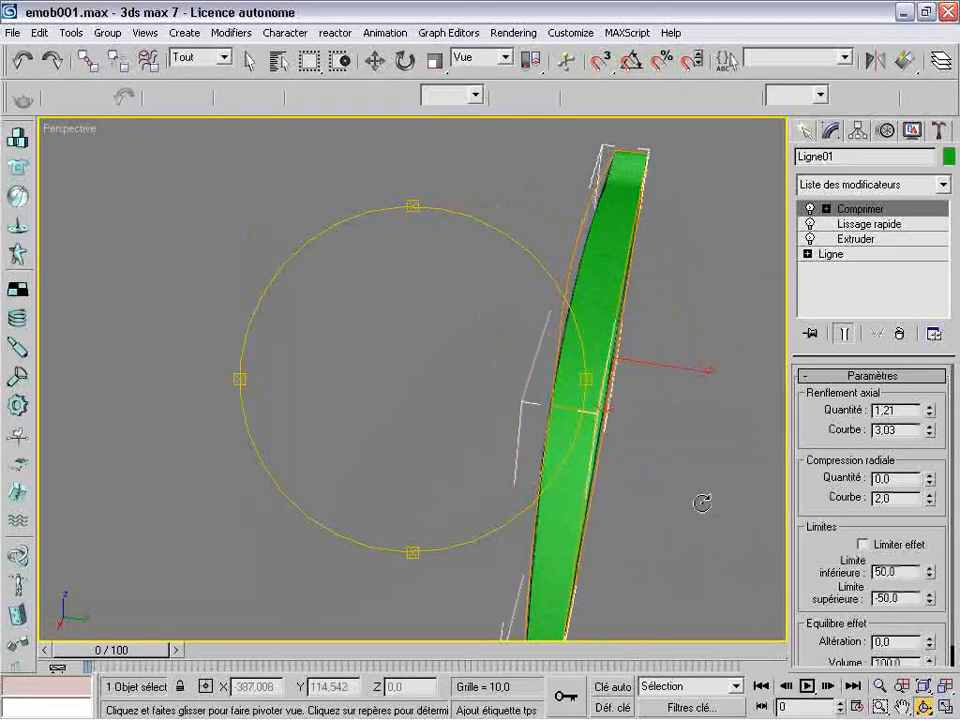
{"action": "scroll", "coordinate": [605, 512], "scroll_direction": "down", "scroll_amount": 3}
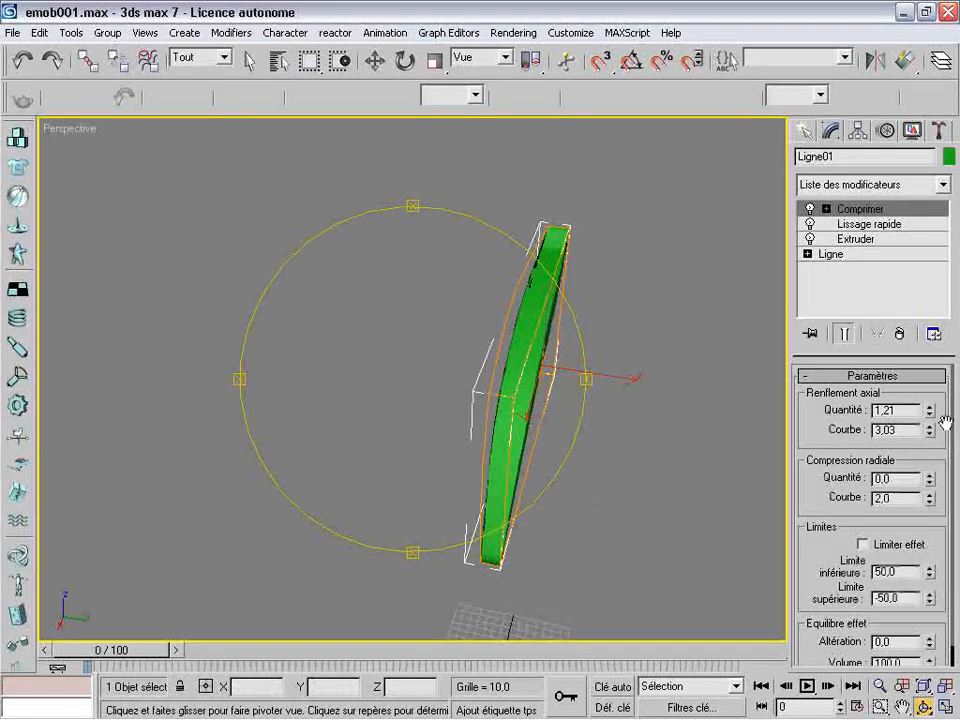
{"action": "left_click_drag", "start_coordinate": [929, 420], "coordinate": [912, 296]}
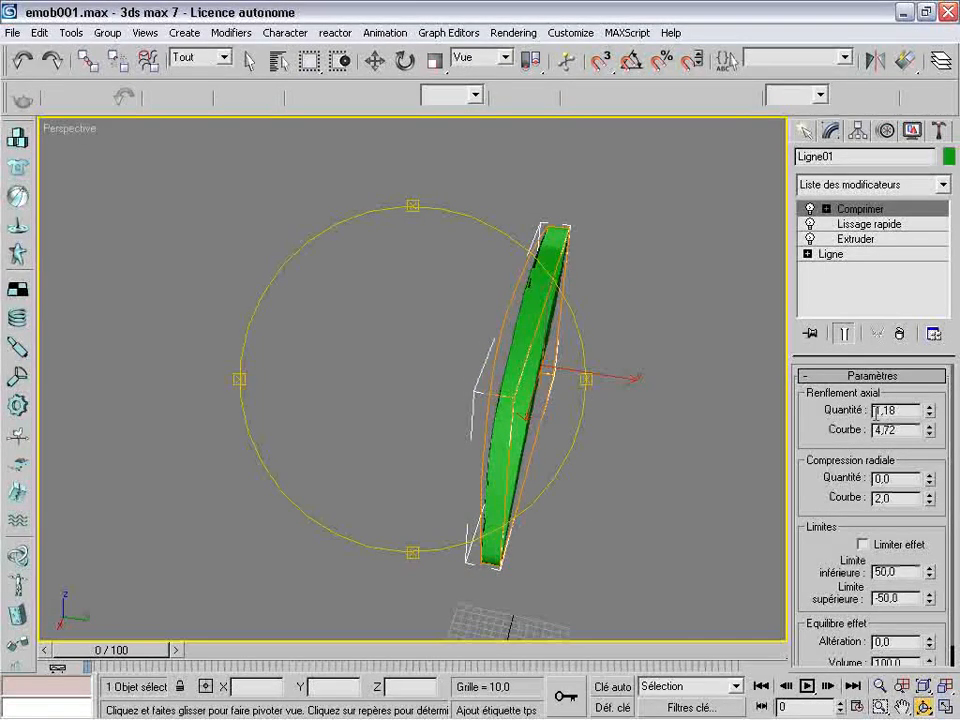
{"action": "type", "text": "0"}
{"action": "key", "text": "Return"}
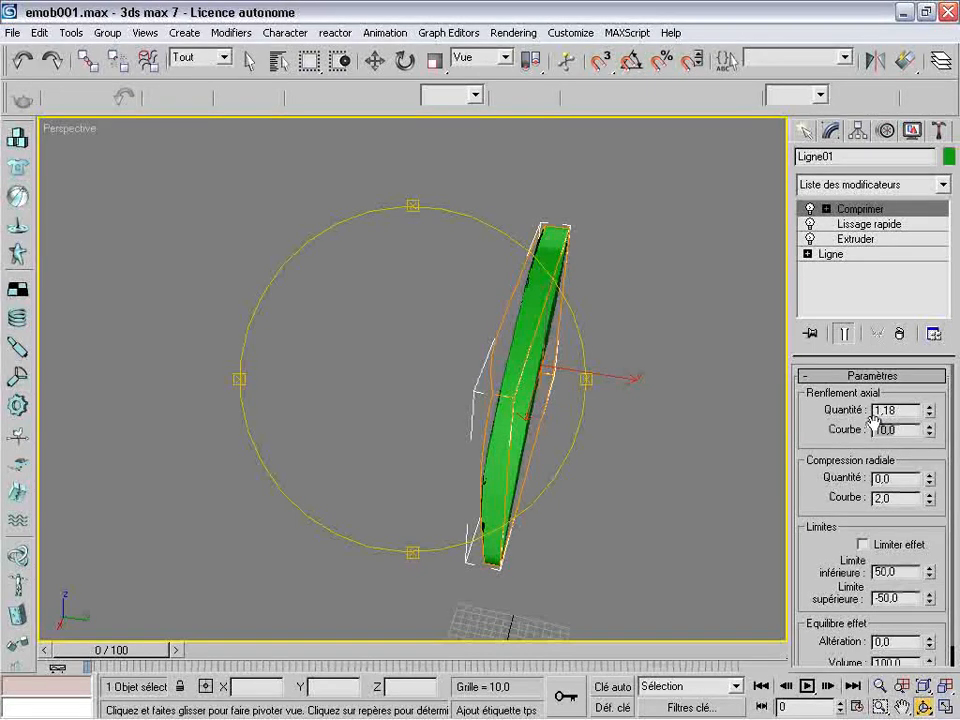
{"action": "type", "text": "1"}
{"action": "key", "text": "Return"}
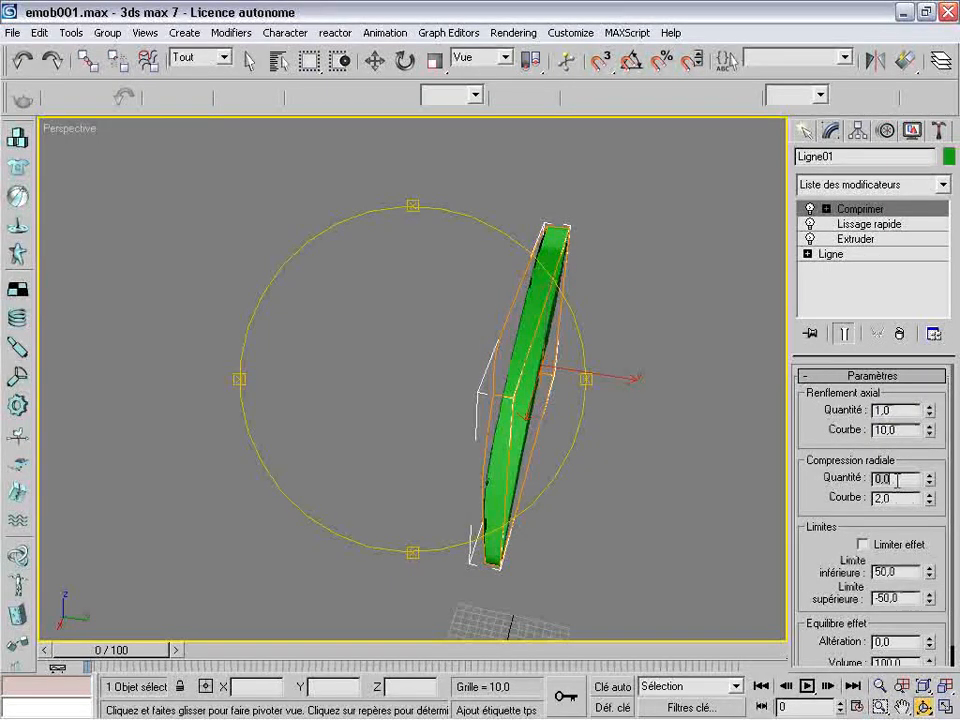
Try a radial compression quantity of 1 on the blade and reset it to 0
{"action": "type", "text": "1"}
{"action": "key", "text": "Return"}
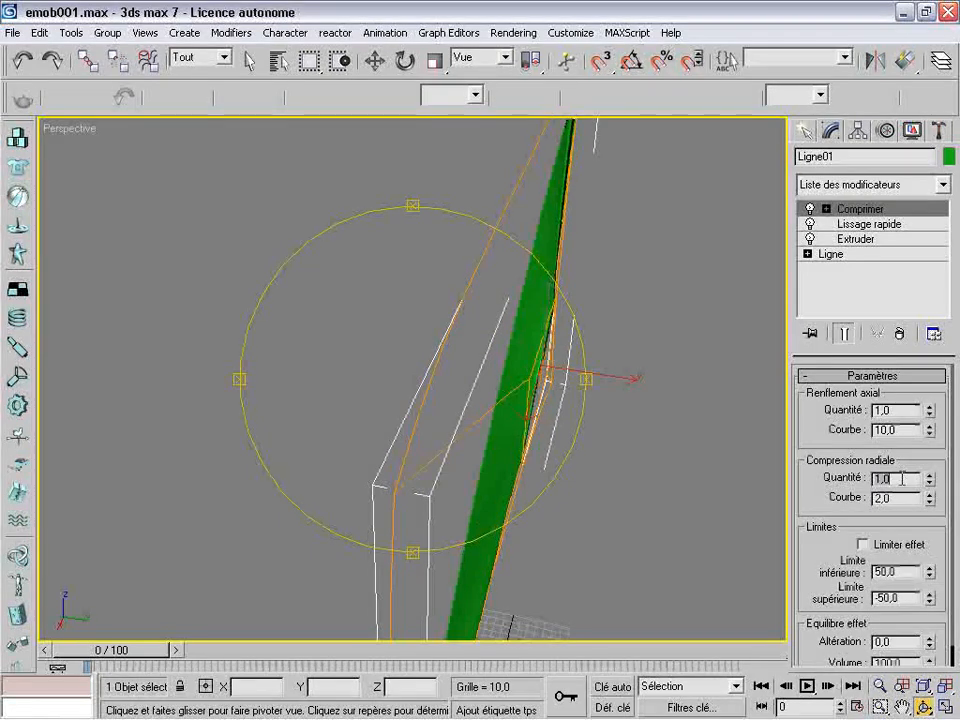
{"action": "type", "text": "0"}
{"action": "key", "text": "Return"}
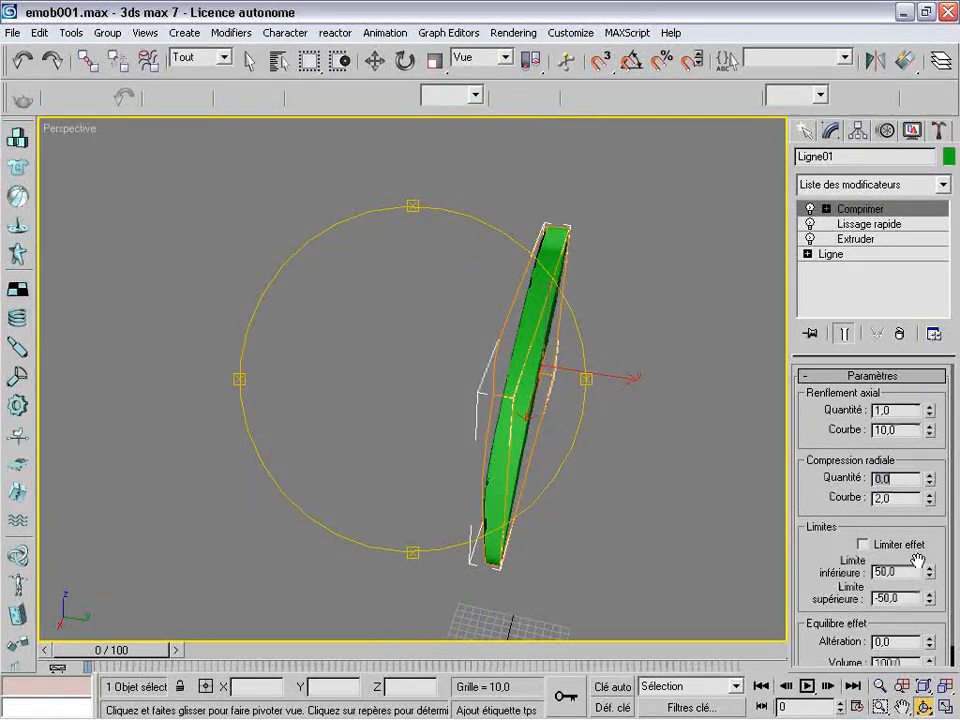
Set the blade's radial compression quantity to -0.06 and its curve to 1.92
{"action": "mouse_move", "coordinate": [928, 497]}
{"action": "left_mouse_down"}
{"action": "mouse_move", "coordinate": [918, 463]}
{"action": "mouse_move", "coordinate": [928, 445]}
{"action": "mouse_move", "coordinate": [925, 483]}
{"action": "left_mouse_up"}
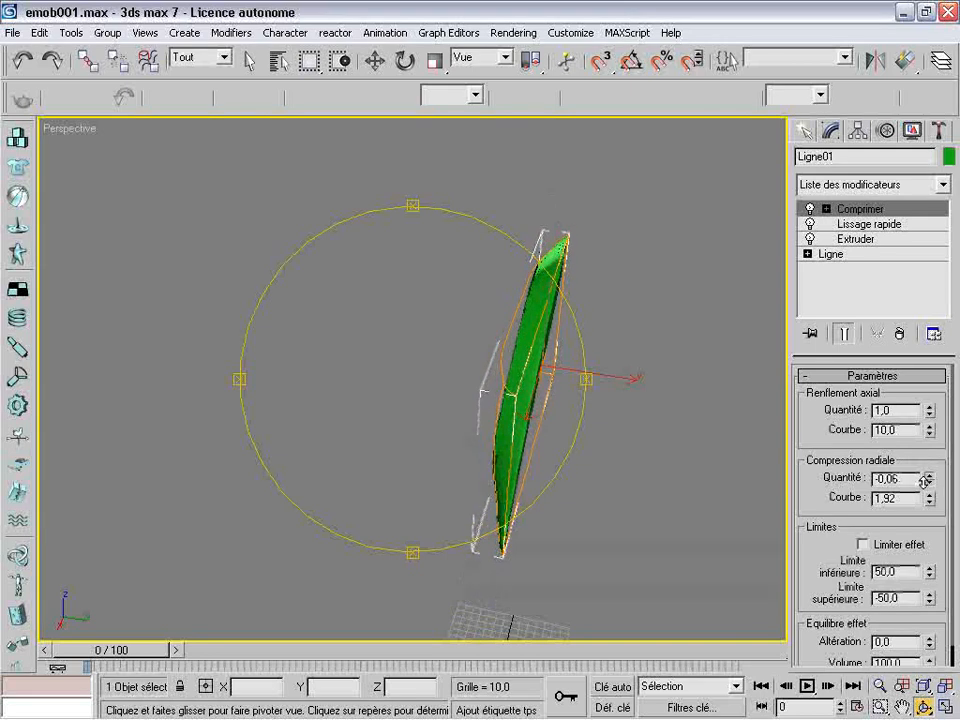
{"action": "left_click_drag", "start_coordinate": [525, 403], "coordinate": [392, 467]}
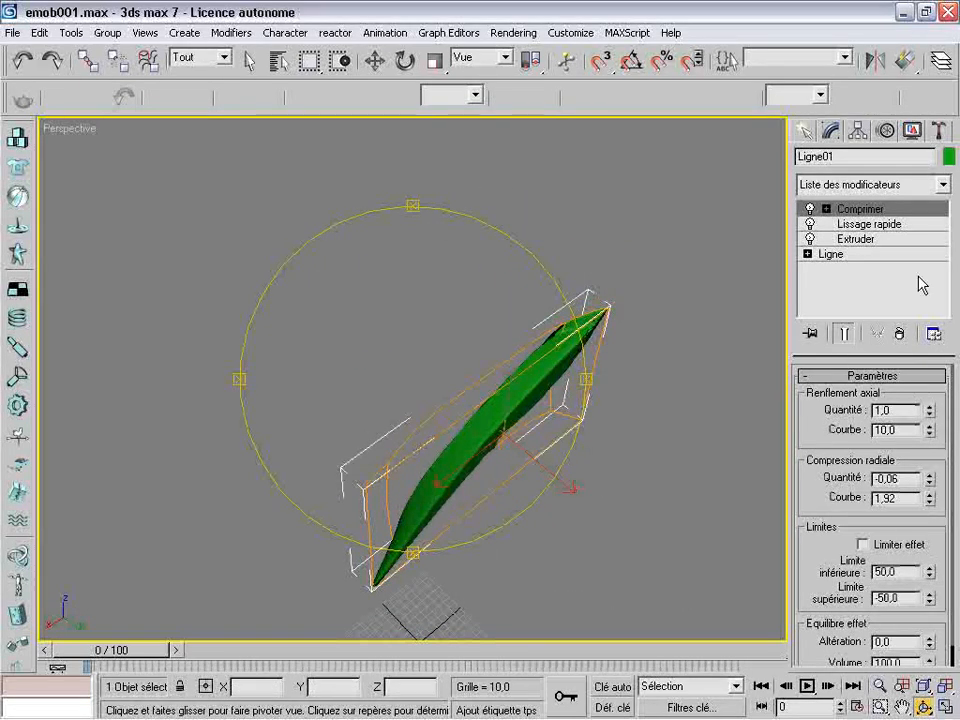
Add a Courbure modifier to the blade with an angle of 8.5 and a direction of 20.5, bending along the Y axis
{"action": "left_click", "coordinate": [943, 185]}
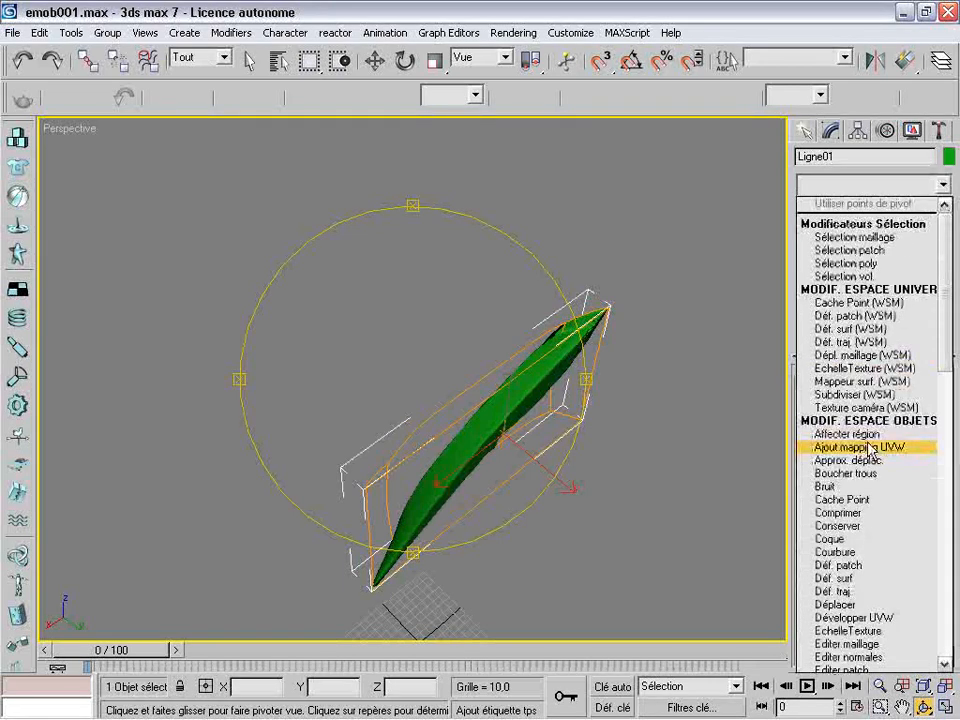
{"action": "left_click", "coordinate": [848, 552]}
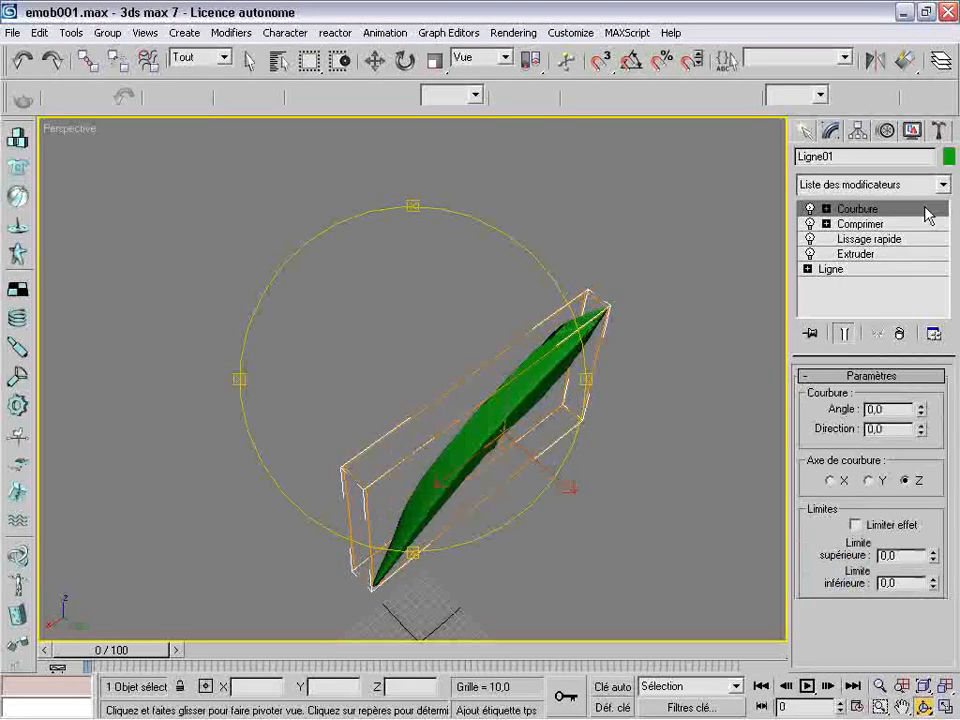
{"action": "left_click_drag", "start_coordinate": [921, 411], "coordinate": [921, 388]}
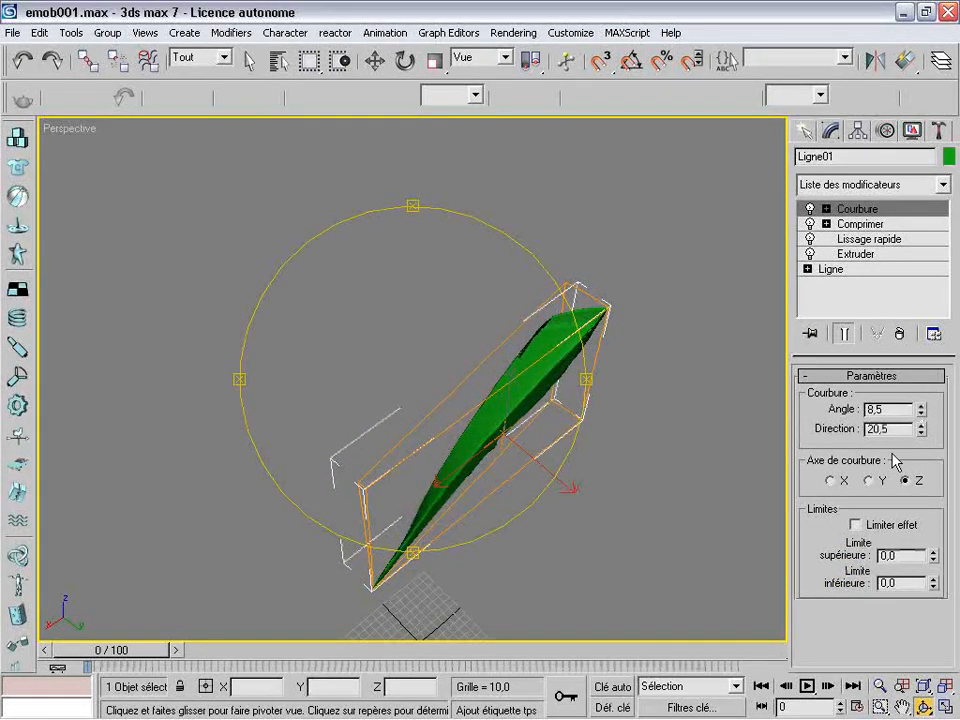
{"action": "left_click", "coordinate": [866, 481]}
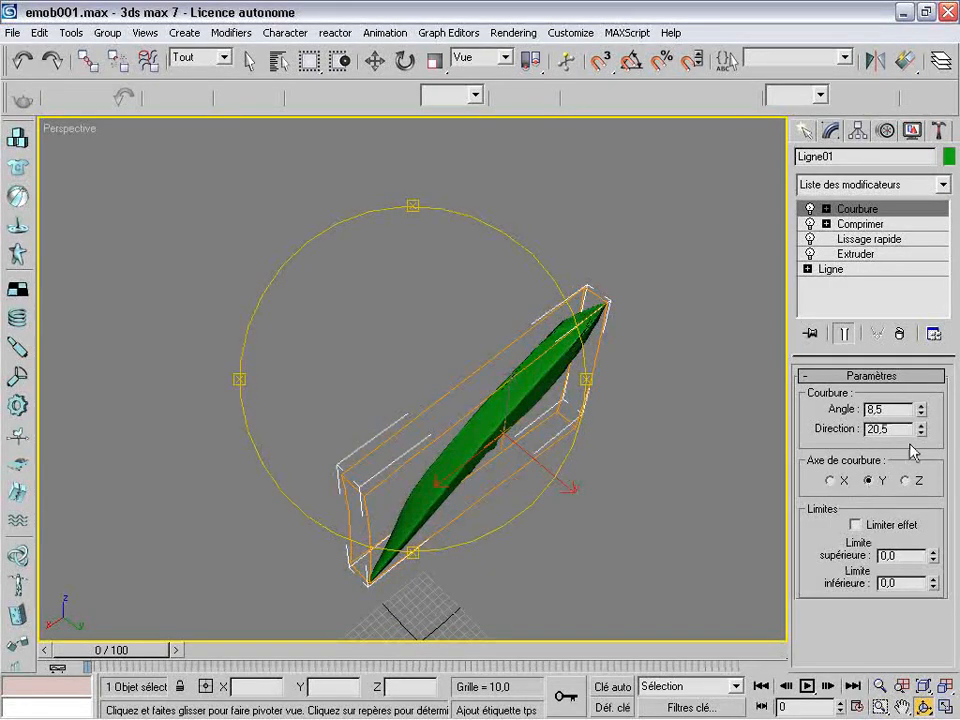
Set the blade's Courbure angle to -27 and its direction to 68.5
{"action": "left_click_drag", "start_coordinate": [922, 420], "coordinate": [916, 476]}
{"action": "left_click_drag", "start_coordinate": [922, 432], "coordinate": [893, 337]}
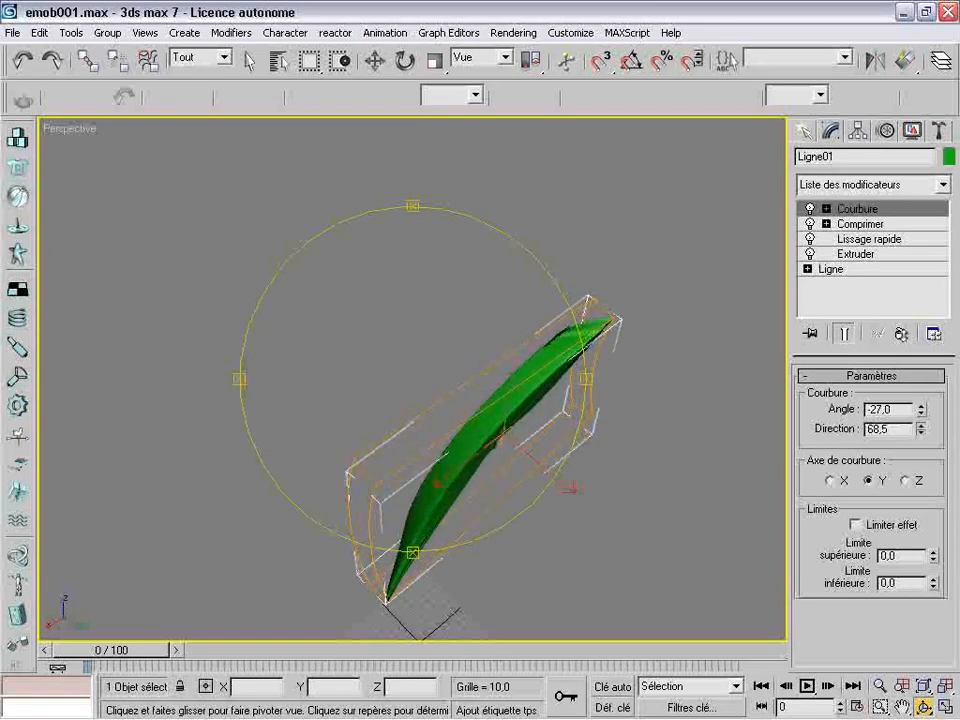
{"action": "left_click_drag", "start_coordinate": [508, 480], "coordinate": [606, 467]}
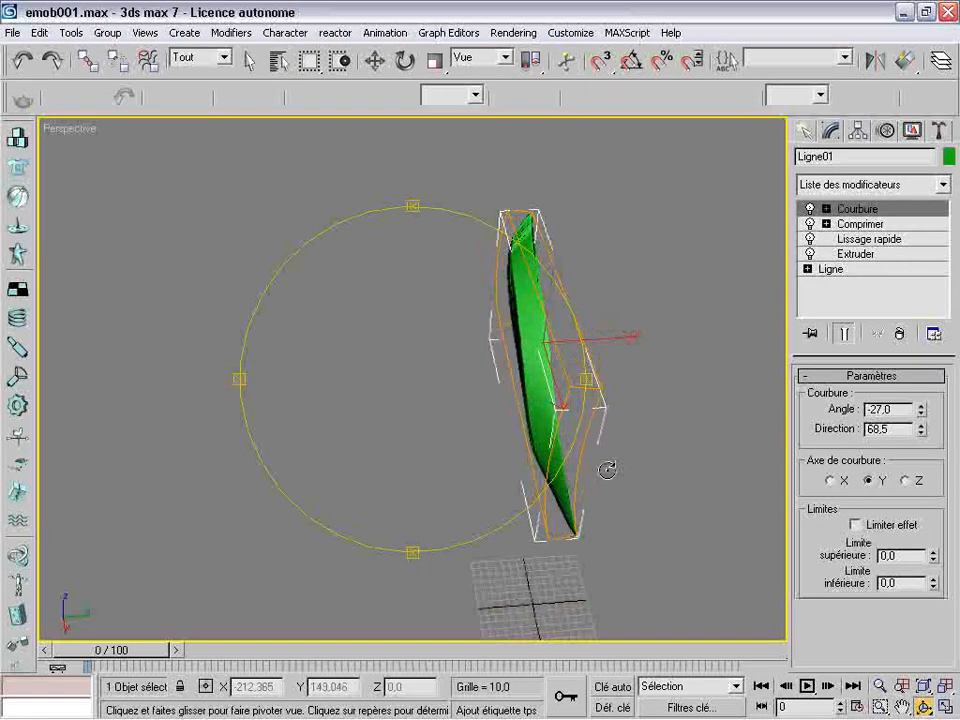
Reduce the blade's thickness by setting the Extruder modifier's quantity to 2.5
{"action": "left_click", "coordinate": [860, 255]}
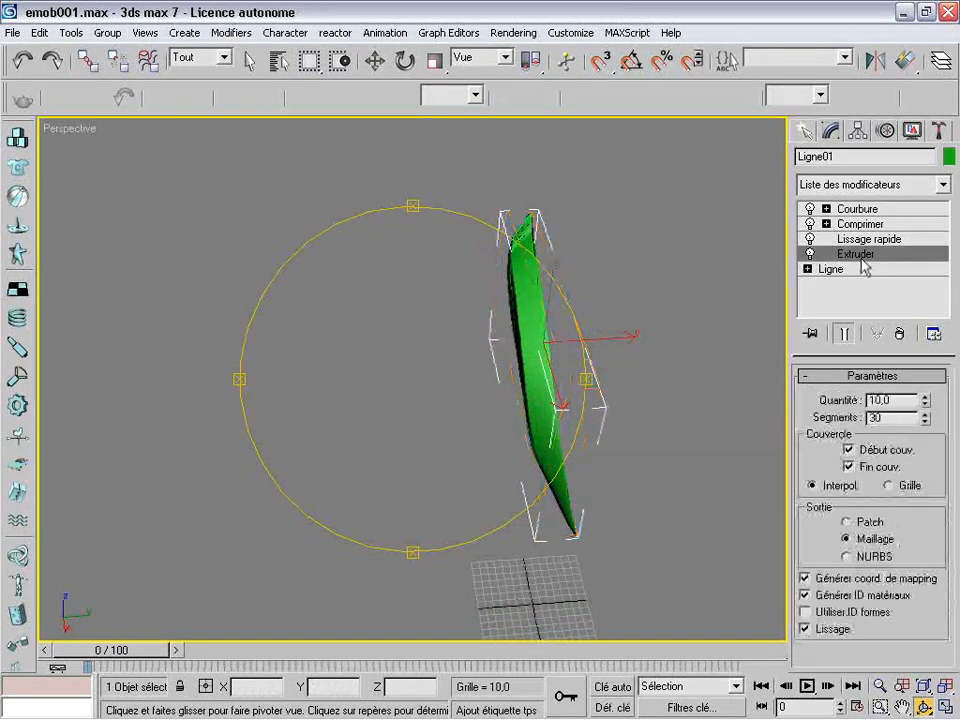
{"action": "left_click_drag", "start_coordinate": [925, 401], "coordinate": [924, 407]}
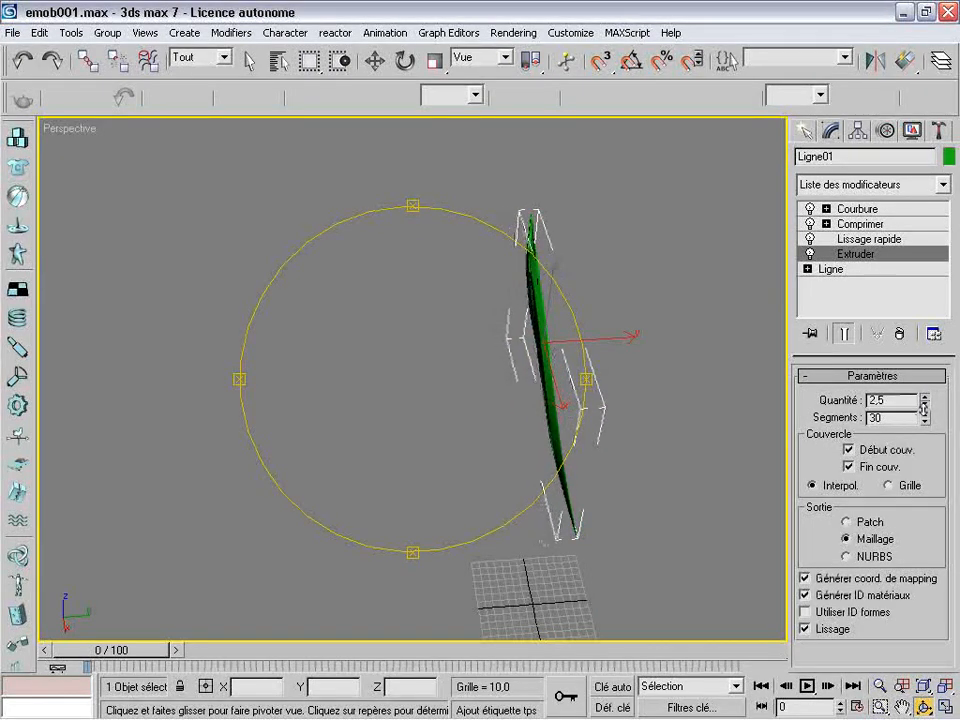
{"action": "mouse_move", "coordinate": [557, 381]}
{"action": "left_mouse_down"}
{"action": "mouse_move", "coordinate": [504, 332]}
{"action": "mouse_move", "coordinate": [470, 332]}
{"action": "mouse_move", "coordinate": [476, 354]}
{"action": "mouse_move", "coordinate": [583, 369]}
{"action": "mouse_move", "coordinate": [660, 308]}
{"action": "mouse_move", "coordinate": [615, 330]}
{"action": "mouse_move", "coordinate": [671, 242]}
{"action": "mouse_move", "coordinate": [686, 244]}
{"action": "mouse_move", "coordinate": [600, 377]}
{"action": "mouse_move", "coordinate": [555, 380]}
{"action": "left_mouse_up"}
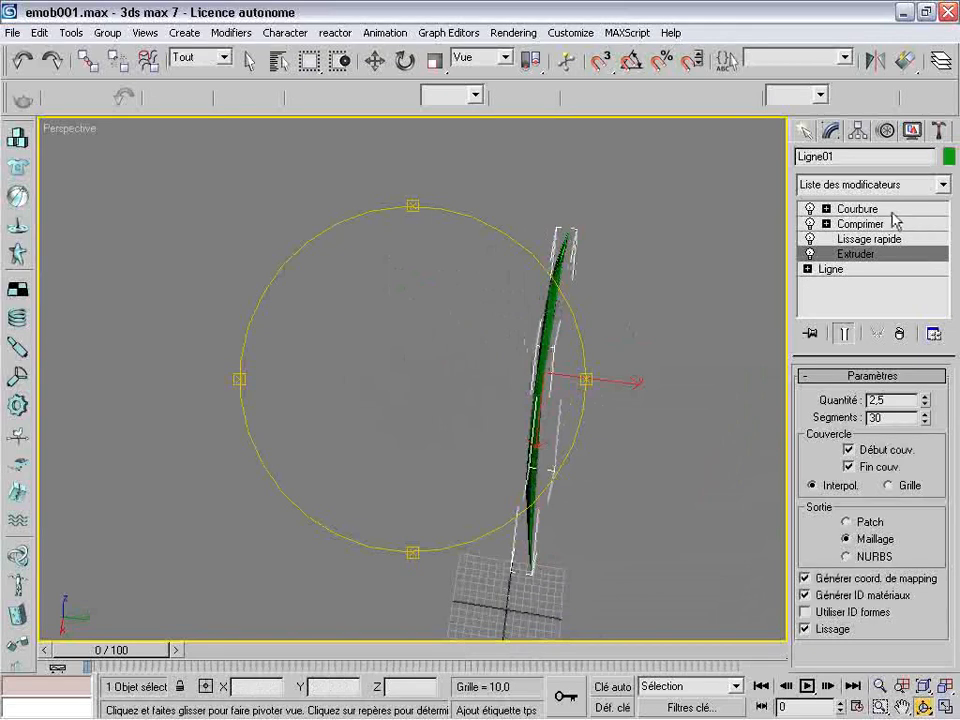
Strengthen the blade's bend by setting the Courbure modifier's angle to -53
{"action": "left_click", "coordinate": [894, 211]}
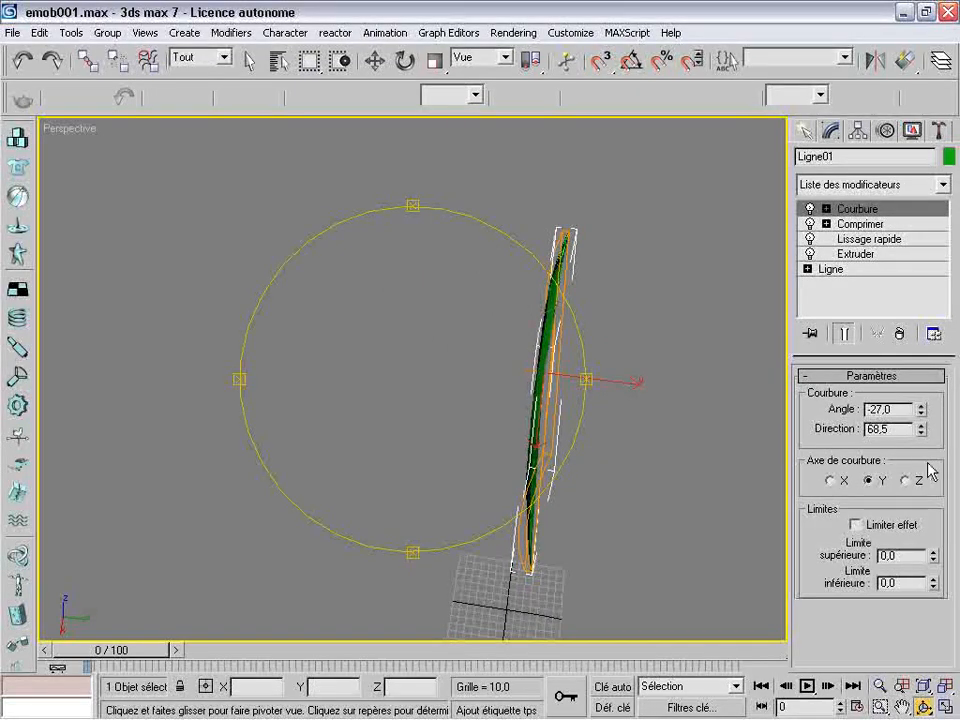
{"action": "left_click_drag", "start_coordinate": [922, 412], "coordinate": [921, 461]}
{"action": "left_click_drag", "start_coordinate": [510, 375], "coordinate": [643, 300]}
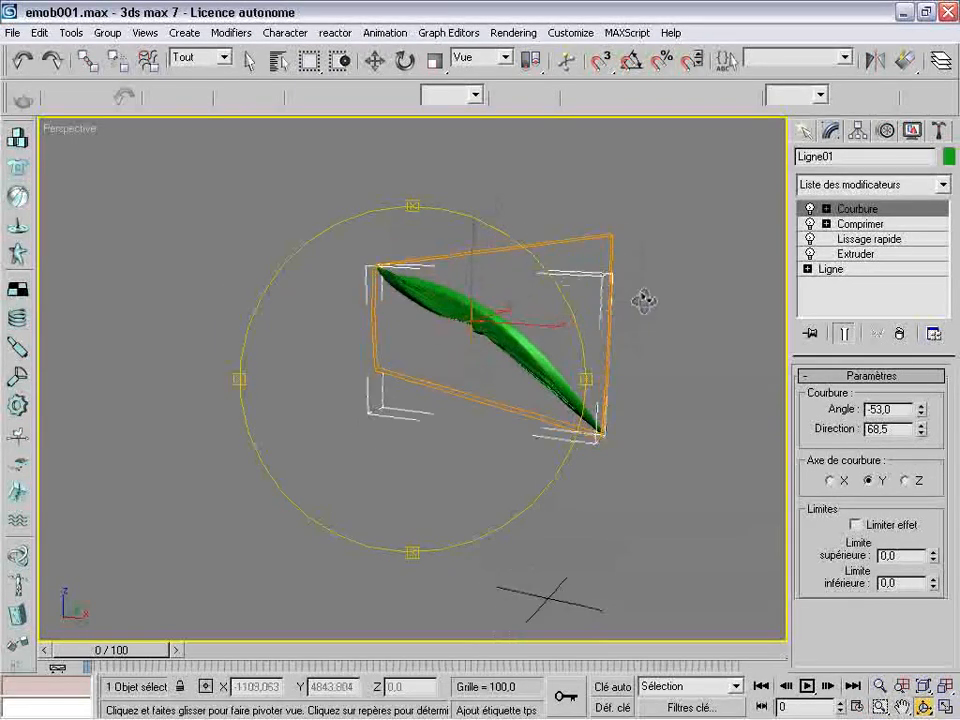
Collapse the blade's modifier stack from Courbure down into an editable mesh and name the object patte
{"action": "right_click", "coordinate": [887, 210]}
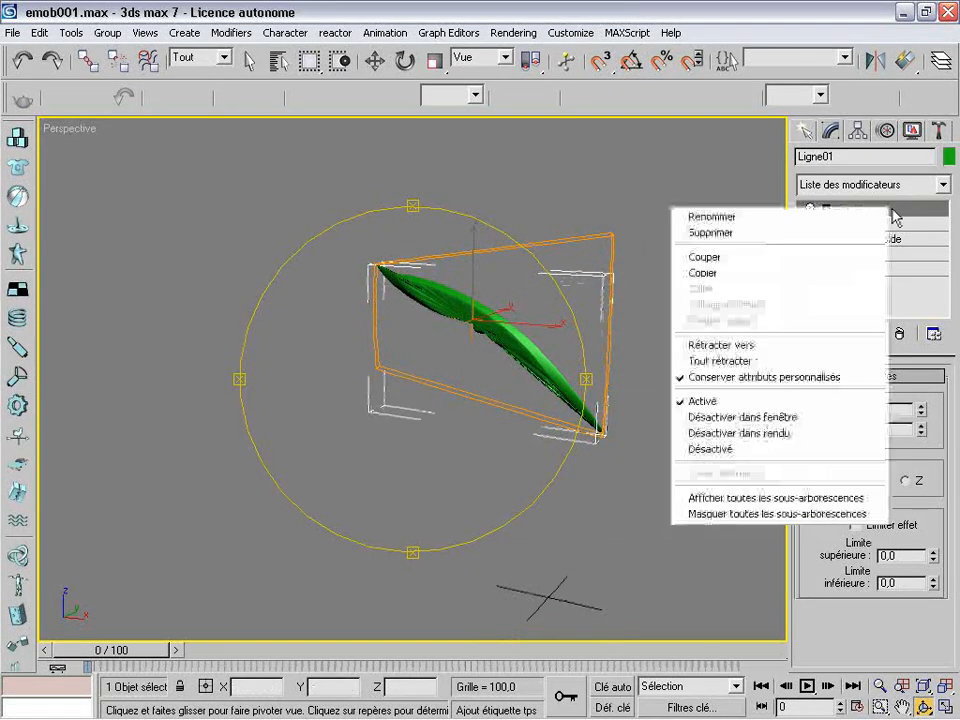
{"action": "left_click", "coordinate": [811, 349]}
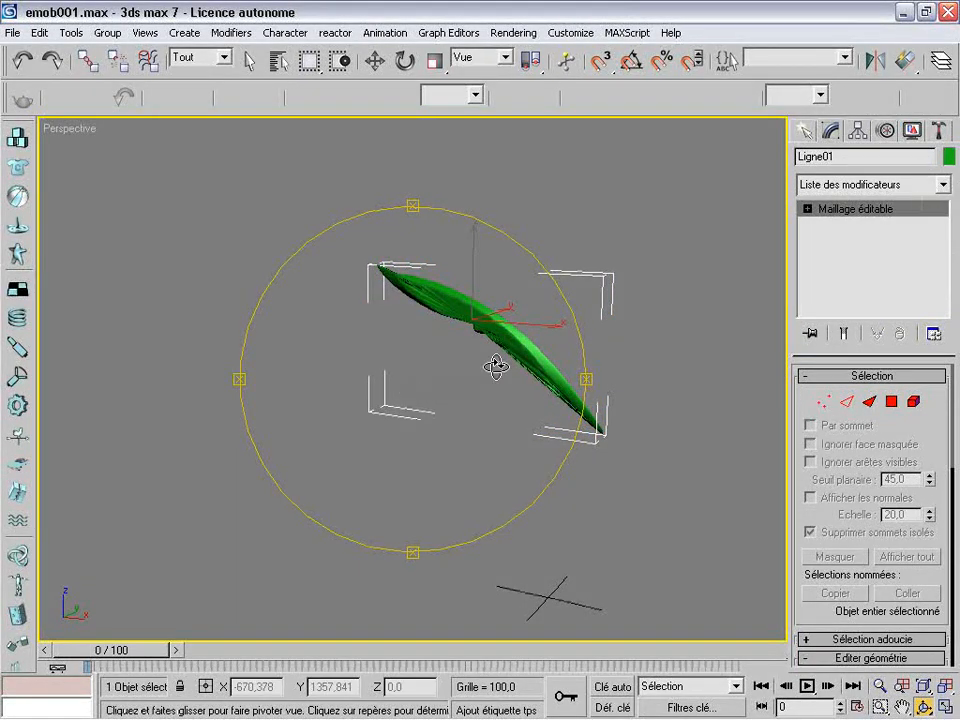
{"action": "left_click_drag", "start_coordinate": [454, 388], "coordinate": [223, 371]}
{"action": "left_click_drag", "start_coordinate": [392, 379], "coordinate": [628, 332]}
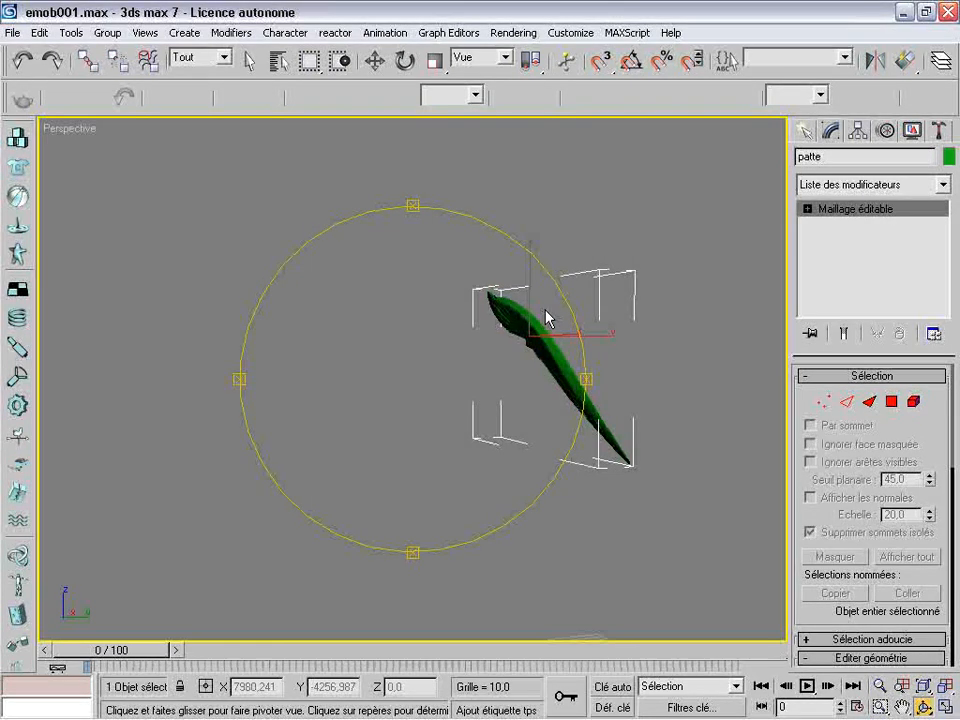
Hide the patte object and return to the four-viewport layout
{"action": "left_click", "coordinate": [374, 61]}
{"action": "right_click", "coordinate": [560, 370]}
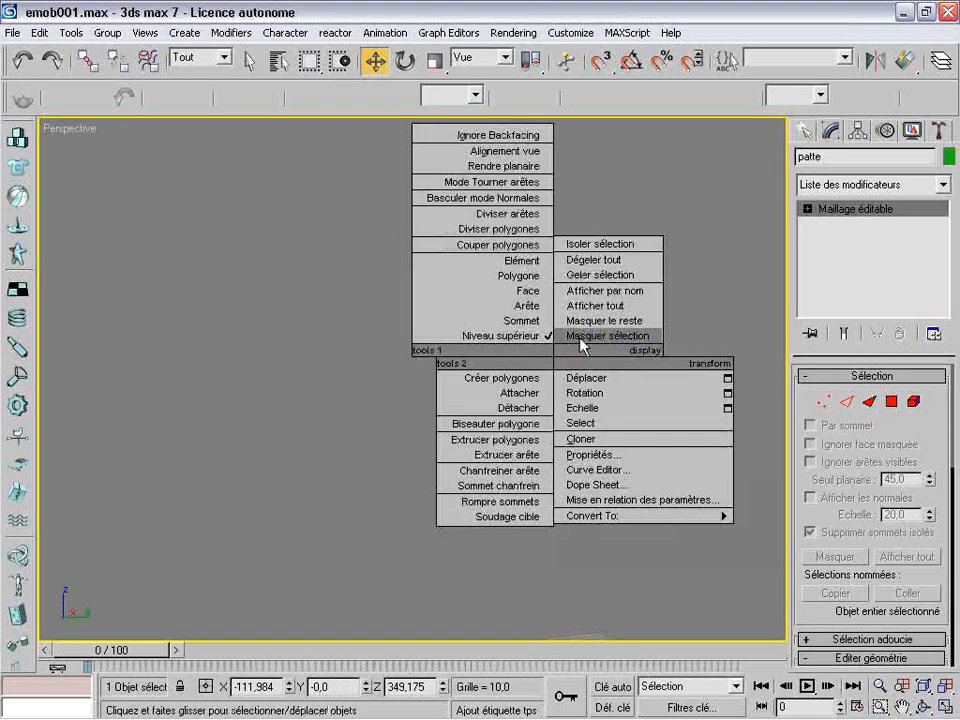
{"action": "left_click", "coordinate": [600, 336]}
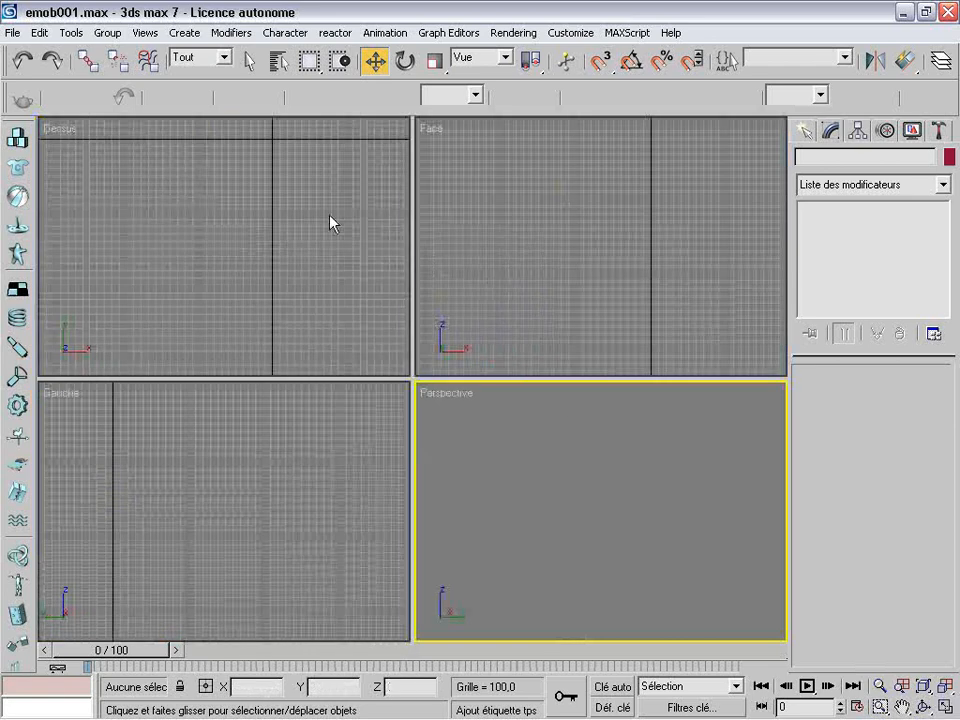
Unhide all the lamp parts in the scene and frame them in the viewports
{"action": "right_click", "coordinate": [325, 219]}
{"action": "right_click", "coordinate": [316, 210]}
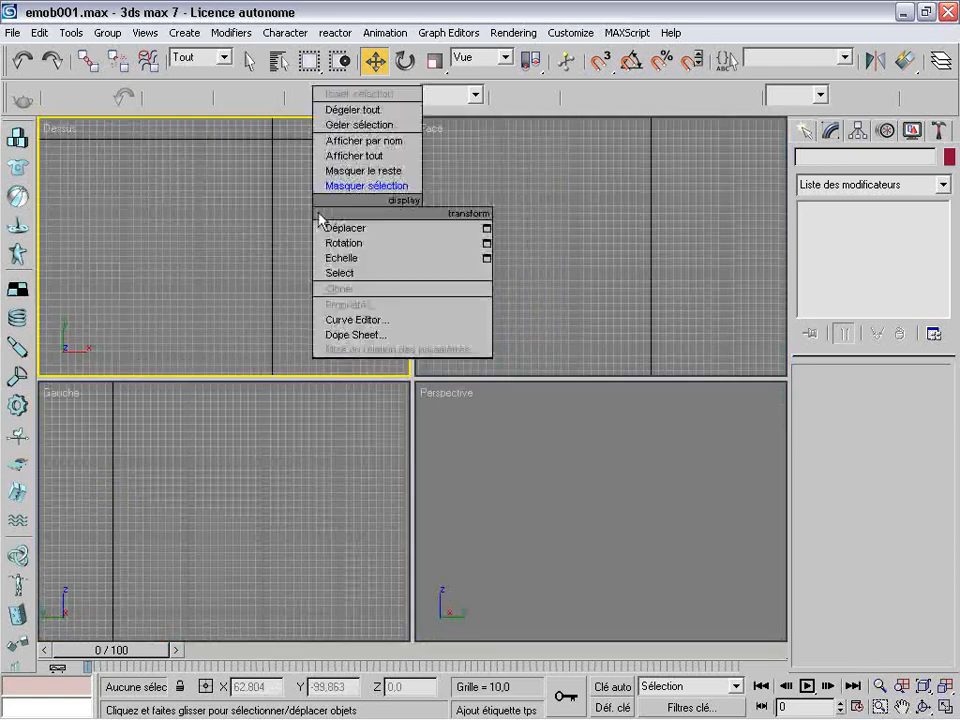
{"action": "left_click", "coordinate": [352, 155]}
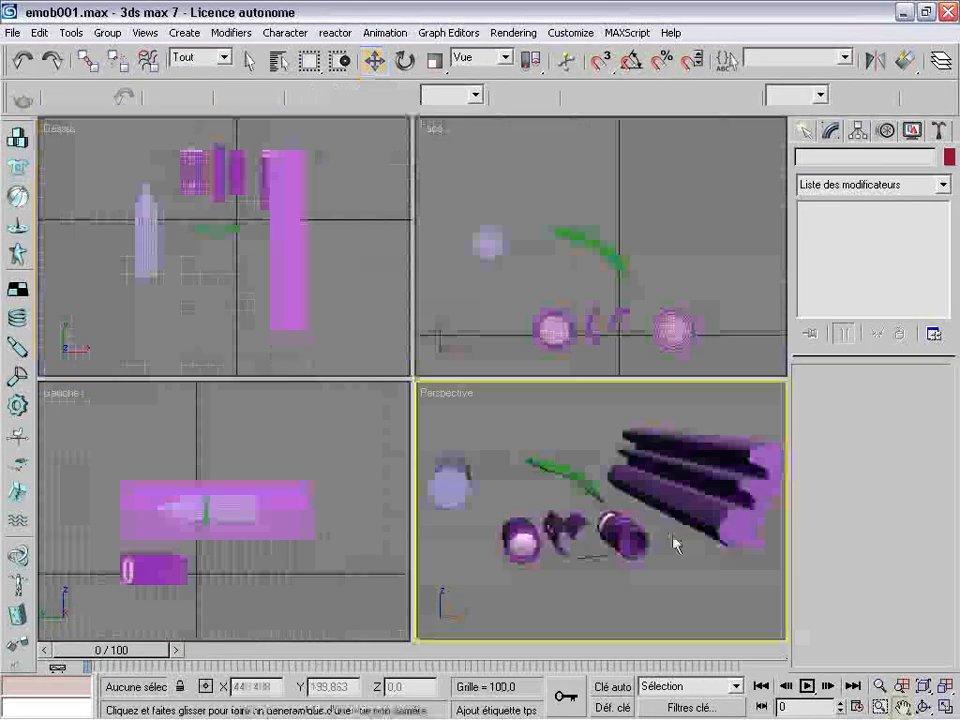